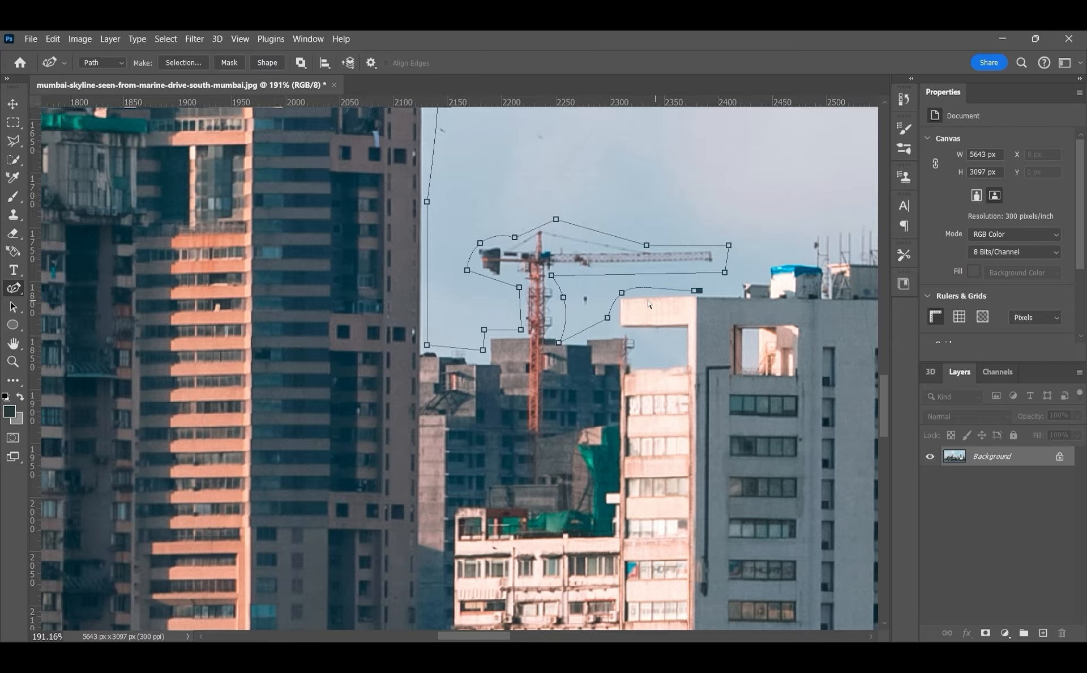
Step: Continue the Curvature Pen path over the rooftop equipment beside the crane and up the tall glass-topped tower
{"action": "left_click", "coordinate": [737, 287]}
{"action": "left_click", "coordinate": [757, 270]}
{"action": "left_click", "coordinate": [791, 256]}
{"action": "left_click", "coordinate": [539, 170]}
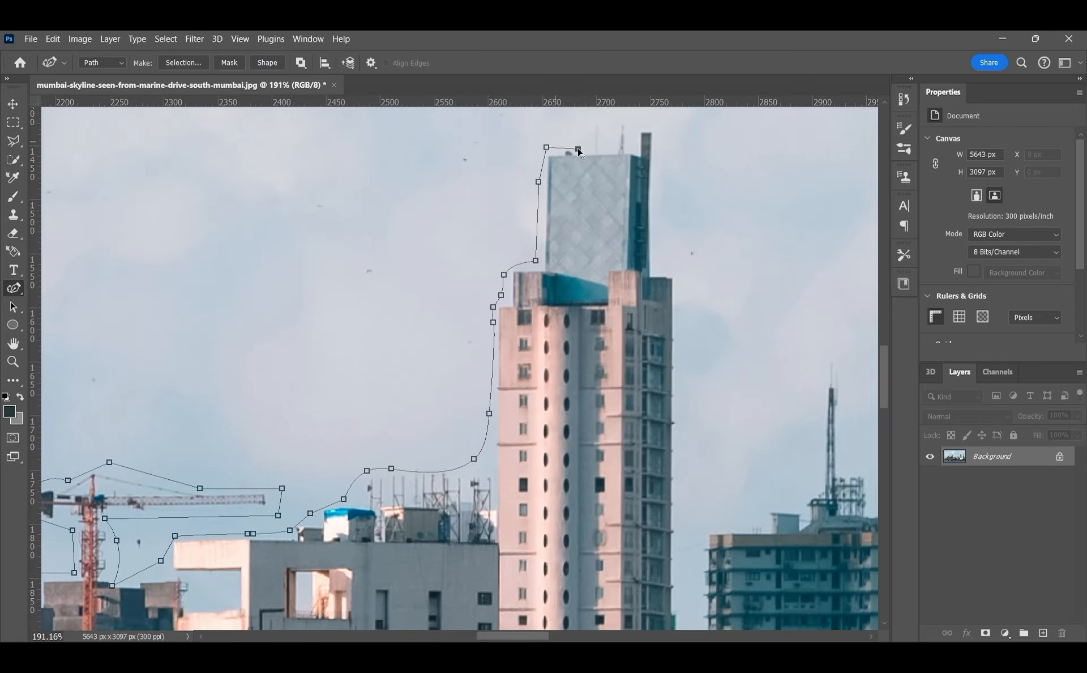
Step: Trace the path over the glass-topped tower's roof and down its right side, placing corner points at the gap below
{"action": "left_click", "coordinate": [628, 121]}
{"action": "left_click", "coordinate": [662, 133]}
{"action": "left_click", "coordinate": [681, 468]}
{"action": "left_click_drag", "start_coordinate": [682, 471], "coordinate": [643, 214]}
{"action": "left_click", "coordinate": [639, 466]}
{"action": "left_click", "coordinate": [658, 466]}
{"action": "double_click", "coordinate": [640, 467]}
Step: Trace the path up the side of the teal apartment building and across its roof to the antenna mast
{"action": "left_click", "coordinate": [654, 387]}
{"action": "left_click", "coordinate": [670, 263]}
{"action": "left_click", "coordinate": [710, 268]}
{"action": "left_click", "coordinate": [744, 240]}
{"action": "left_click", "coordinate": [773, 237]}
{"action": "left_click", "coordinate": [781, 214]}
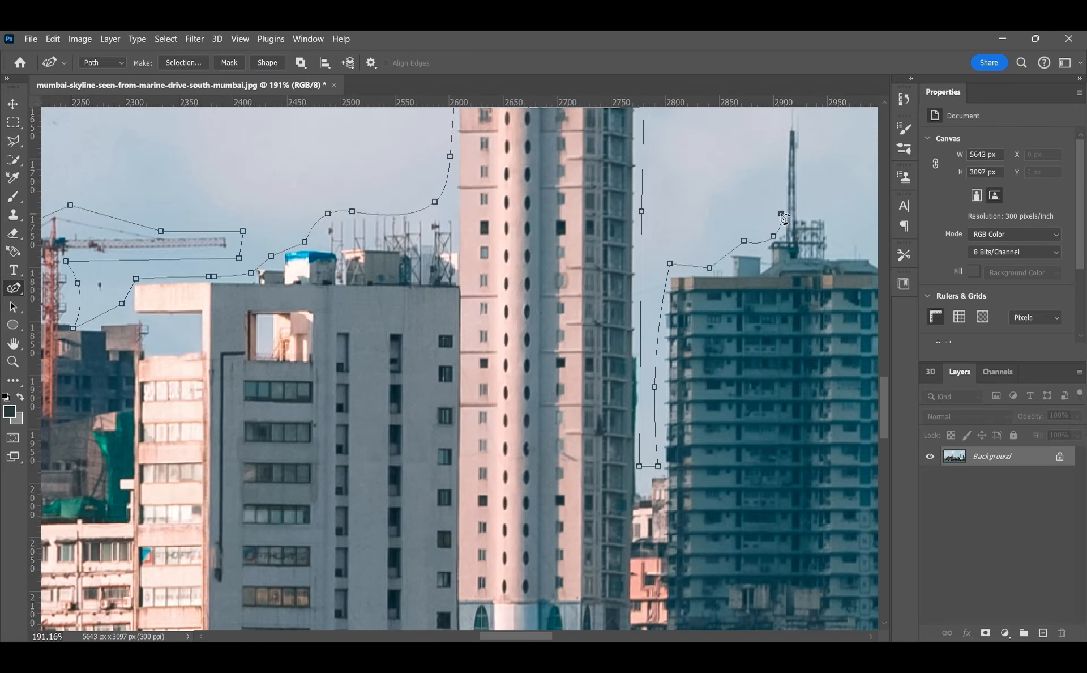
Step: Extend the path around the antenna mast, across the lower buildings and up to the orange building's roof with corner points
{"action": "left_click", "coordinate": [649, 346]}
{"action": "mouse_move", "coordinate": [784, 208]}
{"action": "left_mouse_down"}
{"action": "mouse_move", "coordinate": [652, 403]}
{"action": "mouse_move", "coordinate": [631, 392]}
{"action": "left_mouse_up"}
{"action": "double_click", "coordinate": [640, 343]}
{"action": "double_click", "coordinate": [645, 183]}
{"action": "double_click", "coordinate": [680, 168]}
{"action": "double_click", "coordinate": [727, 168]}
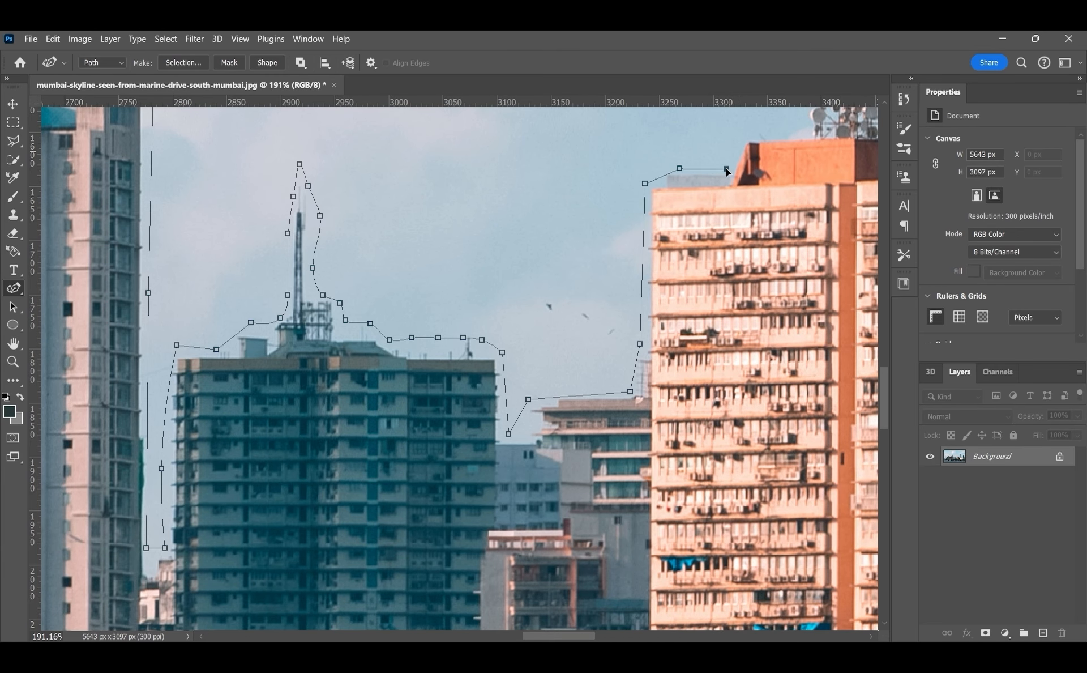
Step: Trace the path across the orange building's rooftop structures and antennas
{"action": "double_click", "coordinate": [748, 142]}
{"action": "left_click_drag", "start_coordinate": [781, 153], "coordinate": [584, 281]}
{"action": "double_click", "coordinate": [602, 263]}
{"action": "left_click_drag", "start_coordinate": [810, 462], "coordinate": [432, 307]}
Step: Trace the path down along the stepped low buildings and through the gap before the twin towers
{"action": "left_click", "coordinate": [450, 296]}
{"action": "left_click", "coordinate": [457, 312]}
{"action": "left_click", "coordinate": [485, 345]}
{"action": "left_click", "coordinate": [493, 367]}
{"action": "left_click", "coordinate": [496, 409]}
{"action": "left_click", "coordinate": [528, 409]}
{"action": "left_click", "coordinate": [535, 367]}
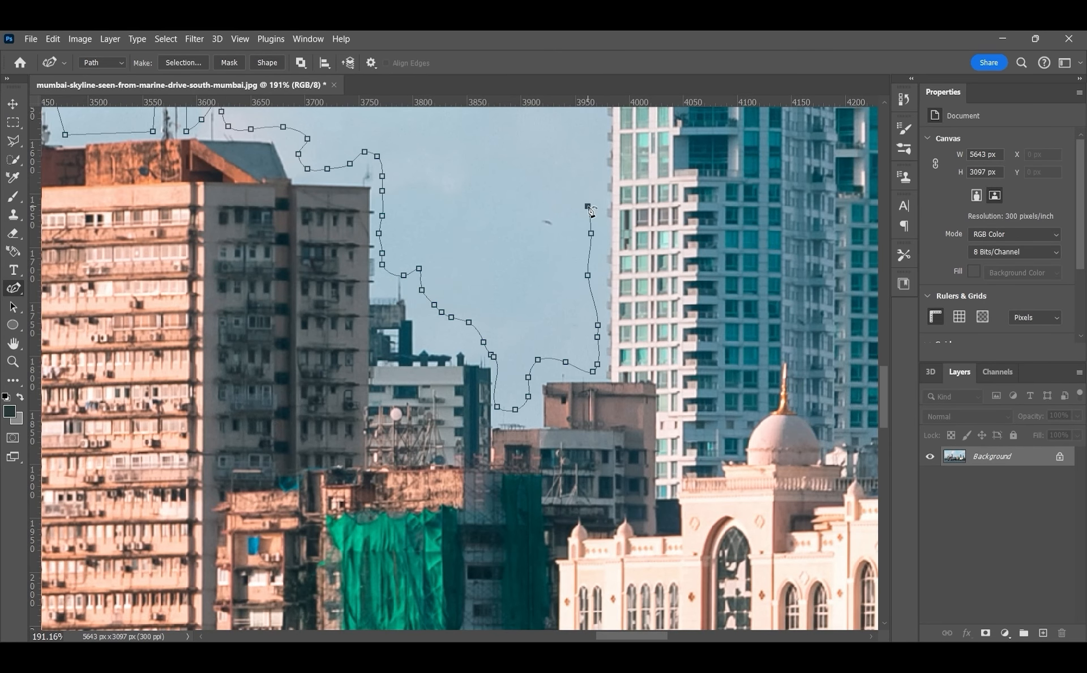
Step: Trace the path up the twin towers and around both of their spires
{"action": "left_click_drag", "start_coordinate": [749, 434], "coordinate": [525, 277]}
{"action": "left_click", "coordinate": [527, 293]}
{"action": "left_click", "coordinate": [549, 315]}
{"action": "left_click", "coordinate": [563, 337]}
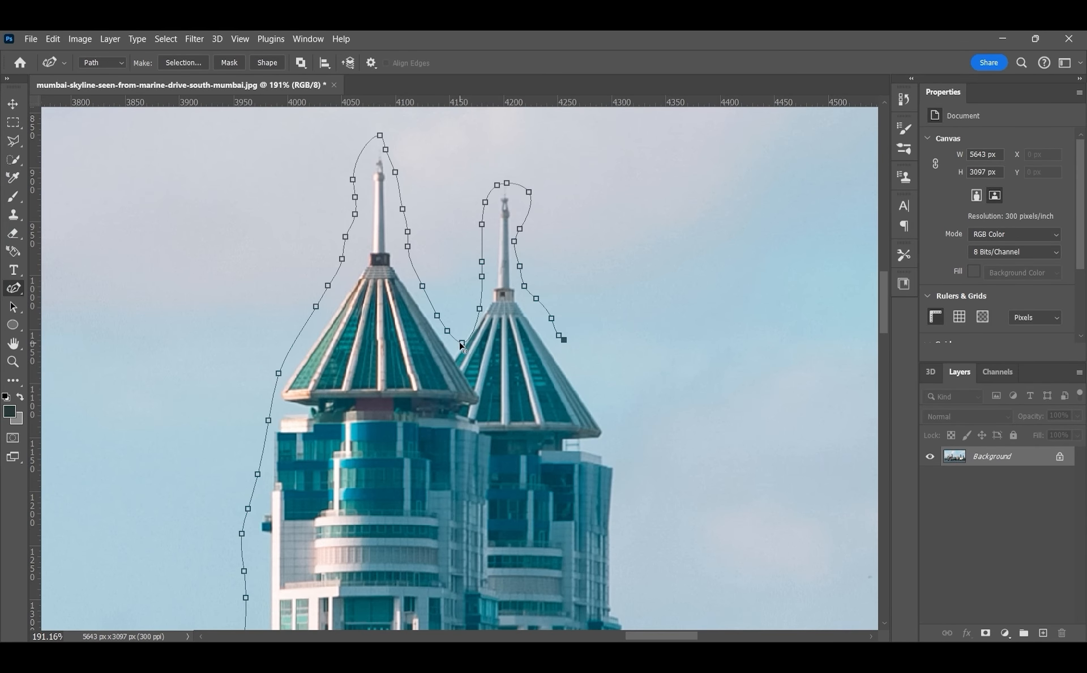
Step: Extend the path down the second tower's roof and right side to the cream domed building
{"action": "left_click", "coordinate": [589, 381]}
{"action": "left_click", "coordinate": [608, 413]}
{"action": "left_click", "coordinate": [620, 439]}
{"action": "left_click_drag", "start_coordinate": [622, 453], "coordinate": [547, 264]}
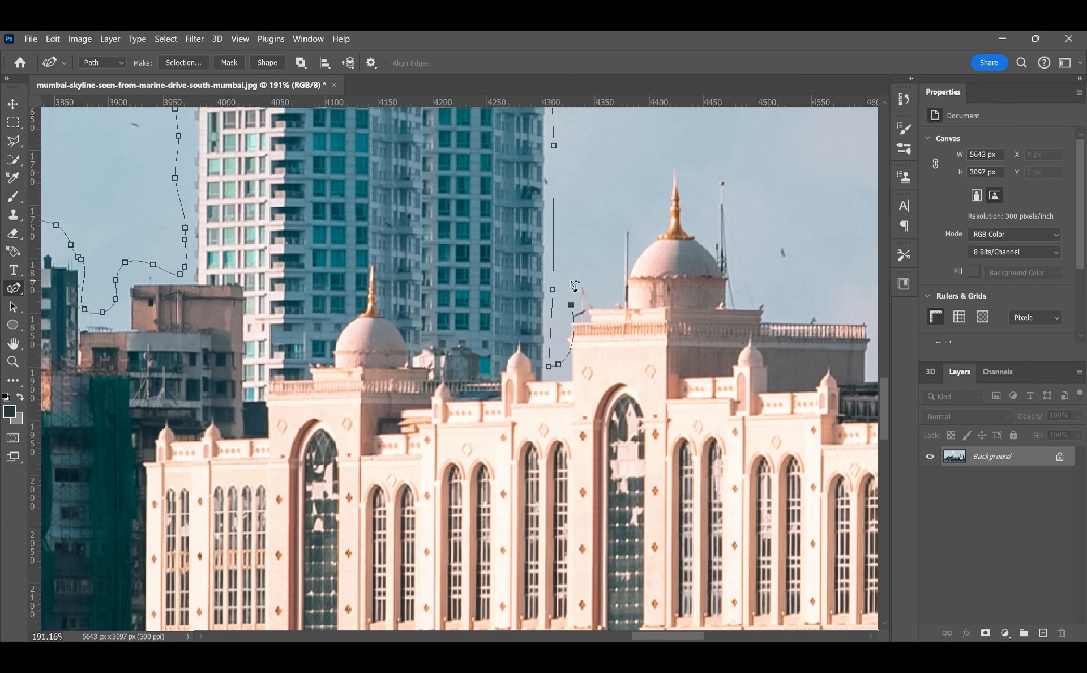
Step: Trace the path along the cream building's roofline and up around the large dome's golden spire
{"action": "left_click", "coordinate": [577, 283]}
{"action": "left_click", "coordinate": [590, 272]}
{"action": "left_click", "coordinate": [602, 249]}
{"action": "left_click", "coordinate": [615, 224]}
{"action": "left_click", "coordinate": [626, 198]}
{"action": "left_click", "coordinate": [648, 198]}
{"action": "left_click", "coordinate": [659, 172]}
{"action": "left_click", "coordinate": [676, 161]}
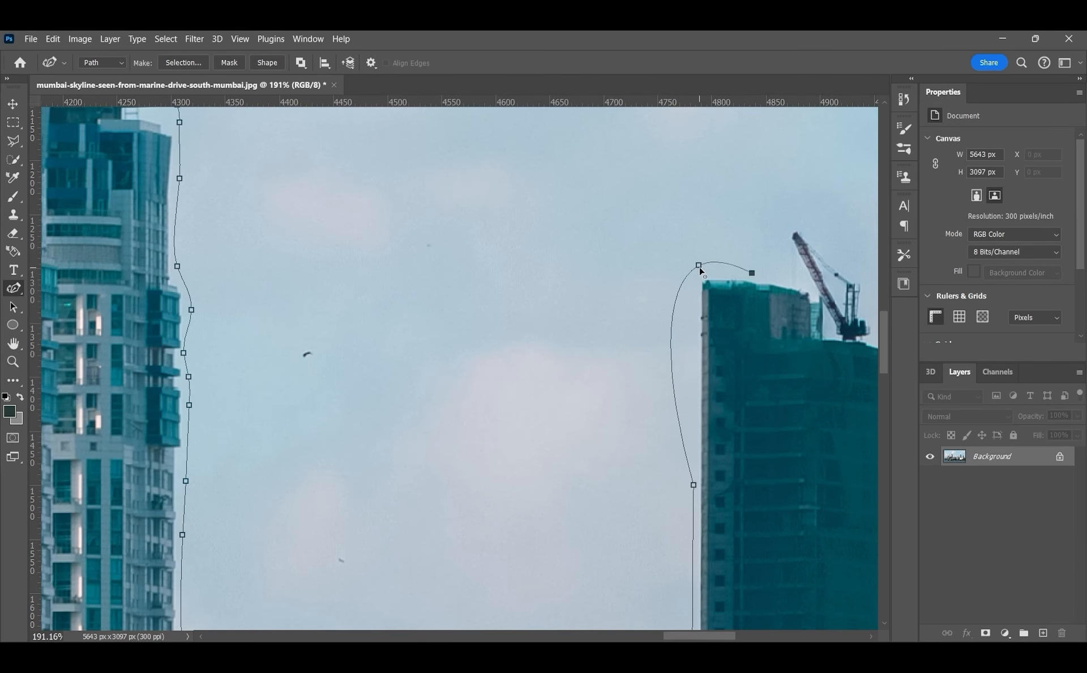
Step: Trace the path over the green-netted tower's roof and around the crane on top, with a sharp roof corner
{"action": "double_click", "coordinate": [699, 265]}
{"action": "left_click", "coordinate": [783, 225]}
{"action": "left_click", "coordinate": [800, 226]}
{"action": "left_click", "coordinate": [827, 243]}
{"action": "left_click", "coordinate": [857, 268]}
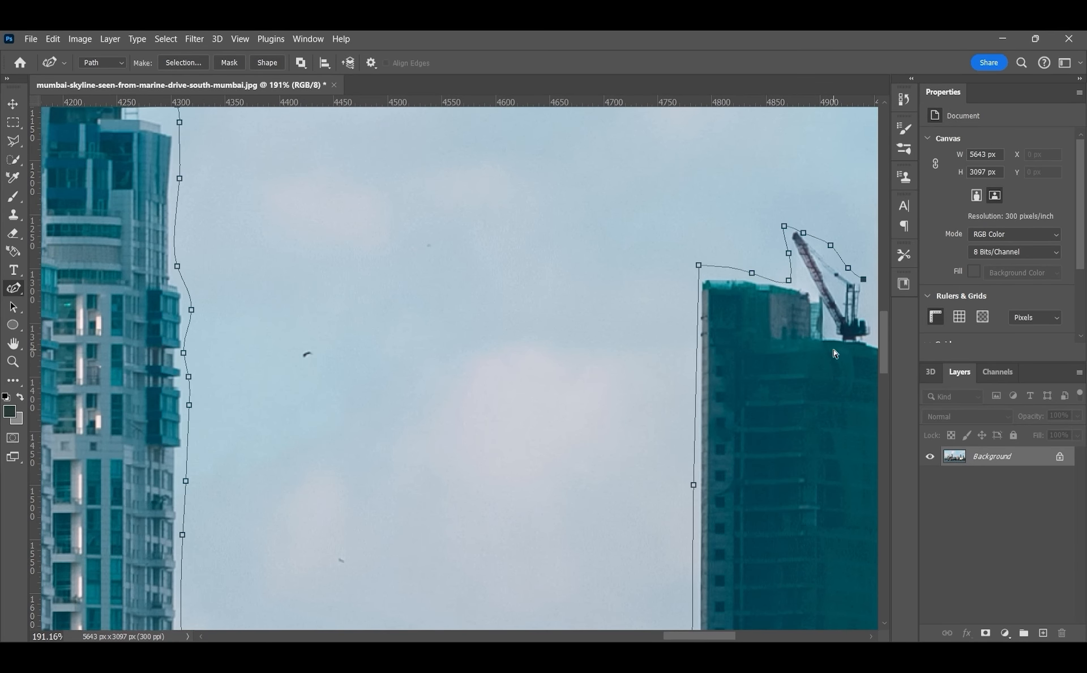
Step: Extend the path past the crane and down outside the green-netted tower's hoist mast to the rooftops below
{"action": "left_click_drag", "start_coordinate": [834, 355], "coordinate": [480, 337]}
{"action": "left_click", "coordinate": [543, 294]}
{"action": "left_click", "coordinate": [558, 309]}
{"action": "left_click_drag", "start_coordinate": [587, 592], "coordinate": [452, 436]}
{"action": "left_click", "coordinate": [454, 450]}
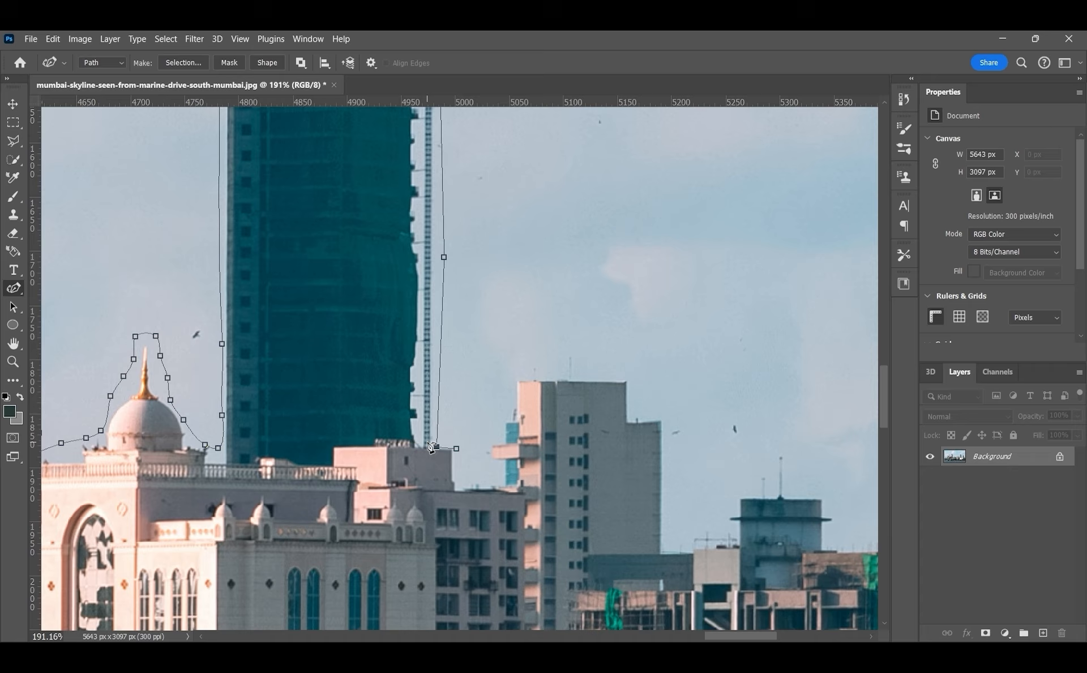
Step: Make a corner point at the hoist's base and trace the path across the low roofs to the grey building
{"action": "double_click", "coordinate": [435, 447]}
{"action": "left_click", "coordinate": [461, 483]}
{"action": "left_click", "coordinate": [477, 479]}
{"action": "left_click", "coordinate": [490, 474]}
{"action": "left_click", "coordinate": [486, 460]}
{"action": "left_click", "coordinate": [490, 430]}
Step: Trace the path around the remaining buildings and the scaffolded block, ending at the photo's right edge above the palms
{"action": "left_click_drag", "start_coordinate": [511, 520], "coordinate": [544, 303]}
{"action": "left_click", "coordinate": [548, 408]}
{"action": "left_click", "coordinate": [556, 434]}
{"action": "left_click_drag", "start_coordinate": [567, 442], "coordinate": [592, 392]}
{"action": "left_click", "coordinate": [611, 408]}
{"action": "left_click", "coordinate": [670, 407]}
{"action": "left_click", "coordinate": [736, 412]}
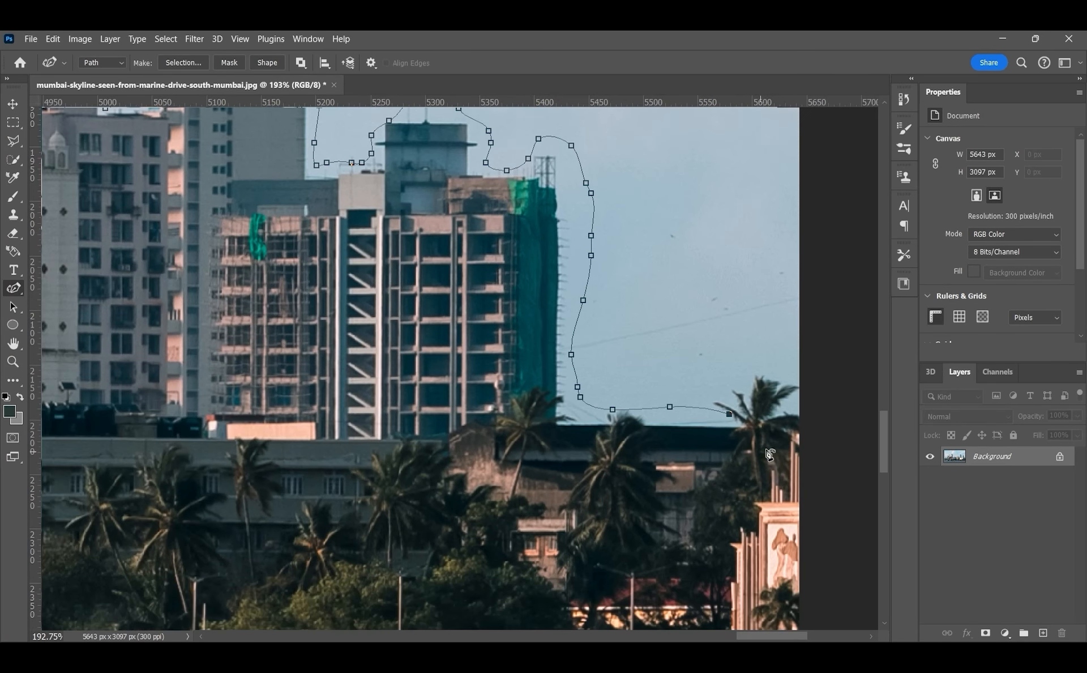
{"action": "left_click", "coordinate": [801, 416]}
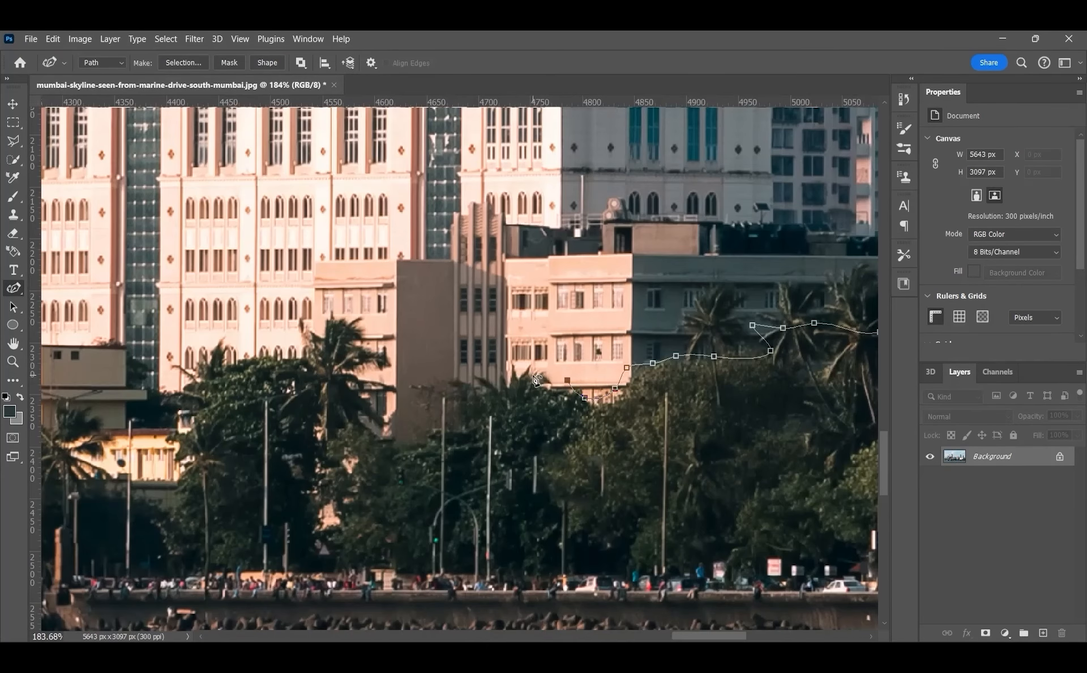
Step: Trace the lower boundary of the city back along the treetops in front of the cream domed building
{"action": "left_click", "coordinate": [515, 379]}
{"action": "left_click", "coordinate": [469, 390]}
{"action": "left_click", "coordinate": [428, 430]}
{"action": "left_click", "coordinate": [399, 439]}
{"action": "left_click", "coordinate": [376, 403]}
{"action": "left_click", "coordinate": [356, 350]}
{"action": "left_click", "coordinate": [317, 351]}
{"action": "left_click_drag", "start_coordinate": [294, 362], "coordinate": [670, 420]}
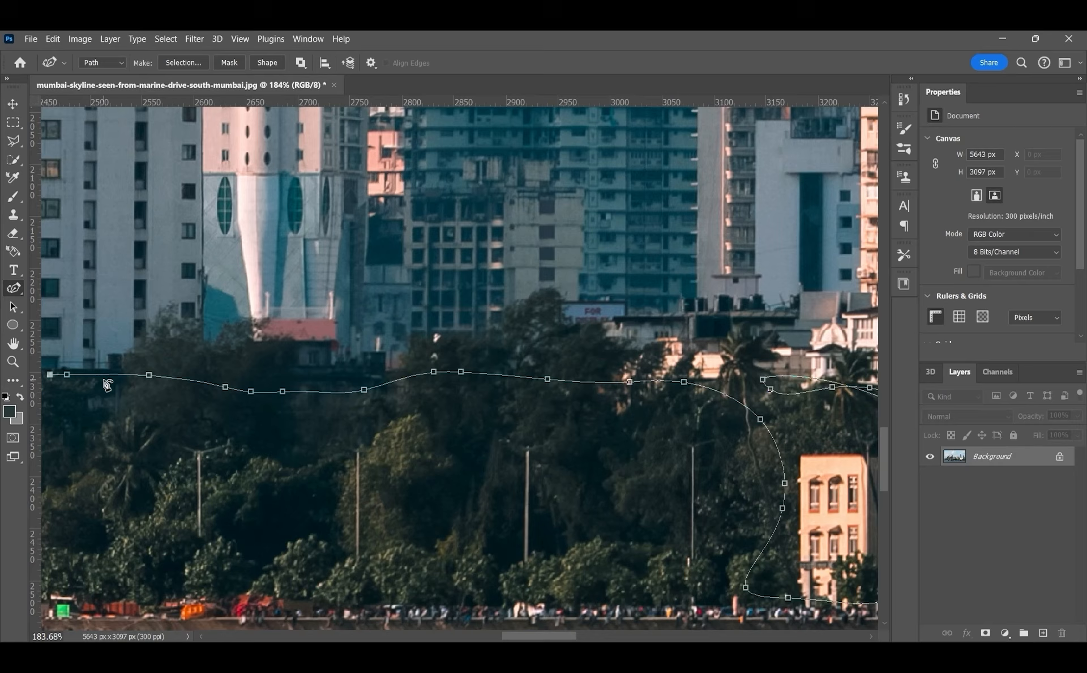
Step: Continue the path along the tree line to the photo's left edge and close the skyline outline
{"action": "left_click_drag", "start_coordinate": [106, 385], "coordinate": [719, 479]}
{"action": "left_click", "coordinate": [184, 498]}
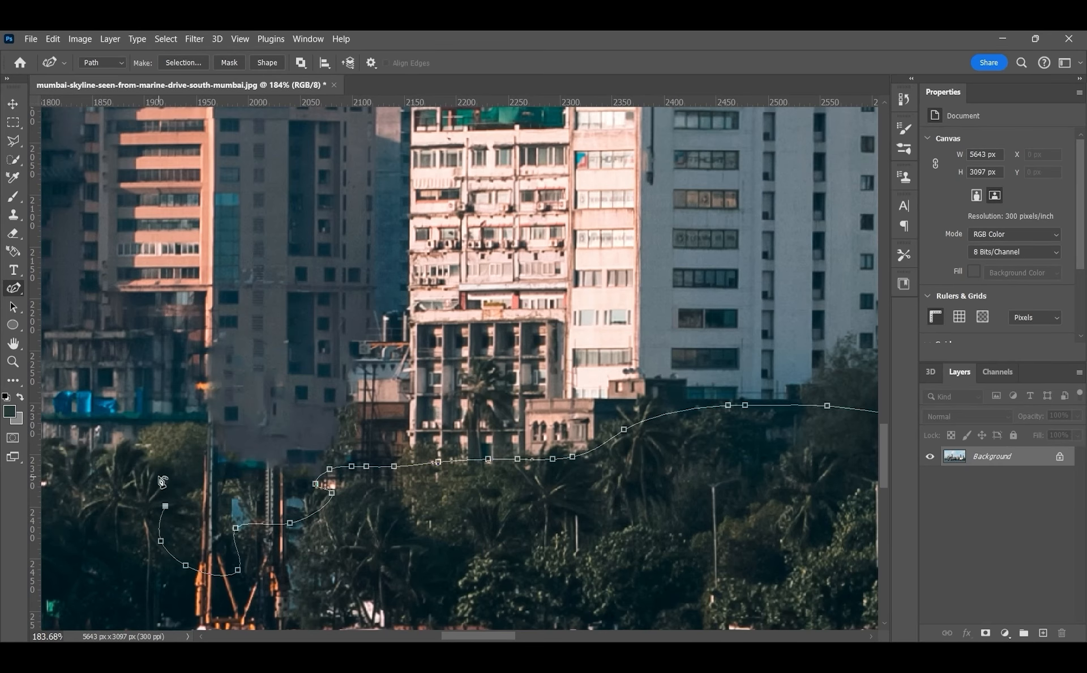
{"action": "left_click_drag", "start_coordinate": [170, 499], "coordinate": [657, 544]}
{"action": "left_click_drag", "start_coordinate": [91, 572], "coordinate": [583, 564]}
{"action": "left_click", "coordinate": [152, 516]}
{"action": "left_click", "coordinate": [95, 532]}
{"action": "left_click_drag", "start_coordinate": [85, 530], "coordinate": [550, 561]}
{"action": "left_click", "coordinate": [307, 560]}
{"action": "left_click", "coordinate": [79, 163]}
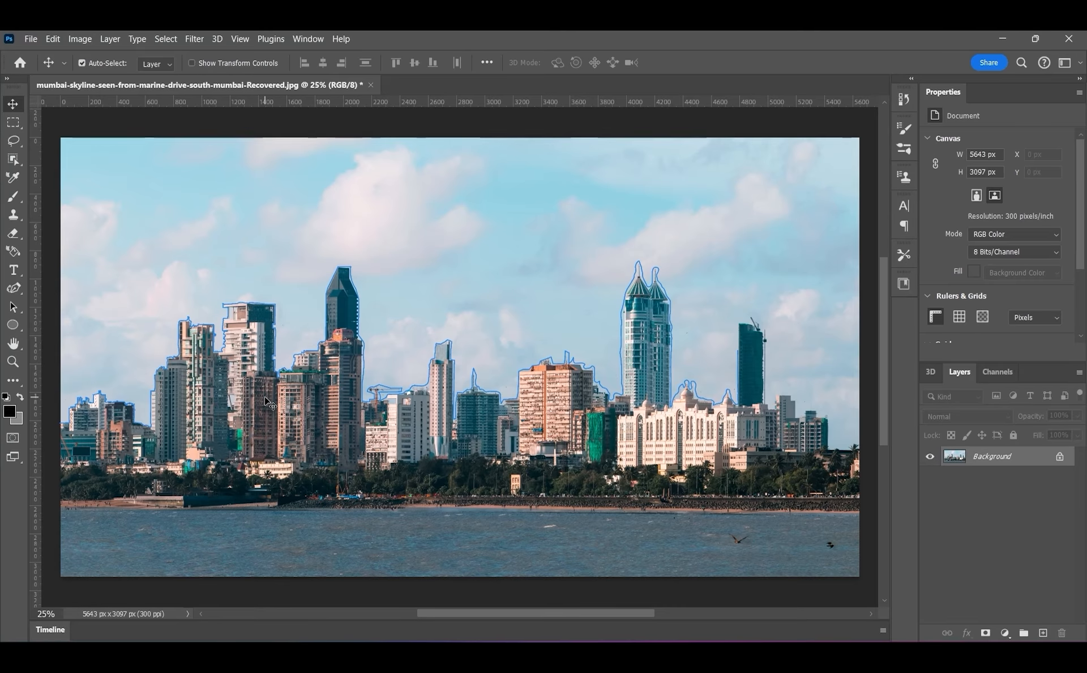
Step: Add the path around the green-netted tower and its crane in the recovered photo, and save a copy
{"action": "scroll", "coordinate": [264, 396], "scroll_direction": "up", "scroll_amount": 3}
{"action": "right_click", "coordinate": [14, 287]}
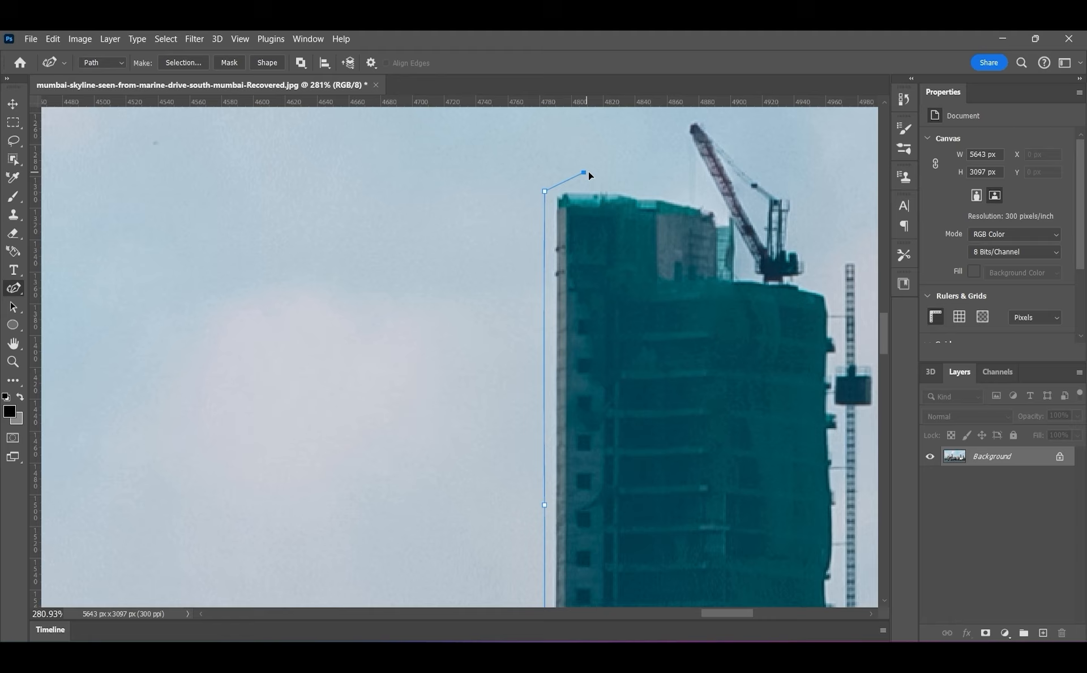
{"action": "left_click", "coordinate": [697, 121]}
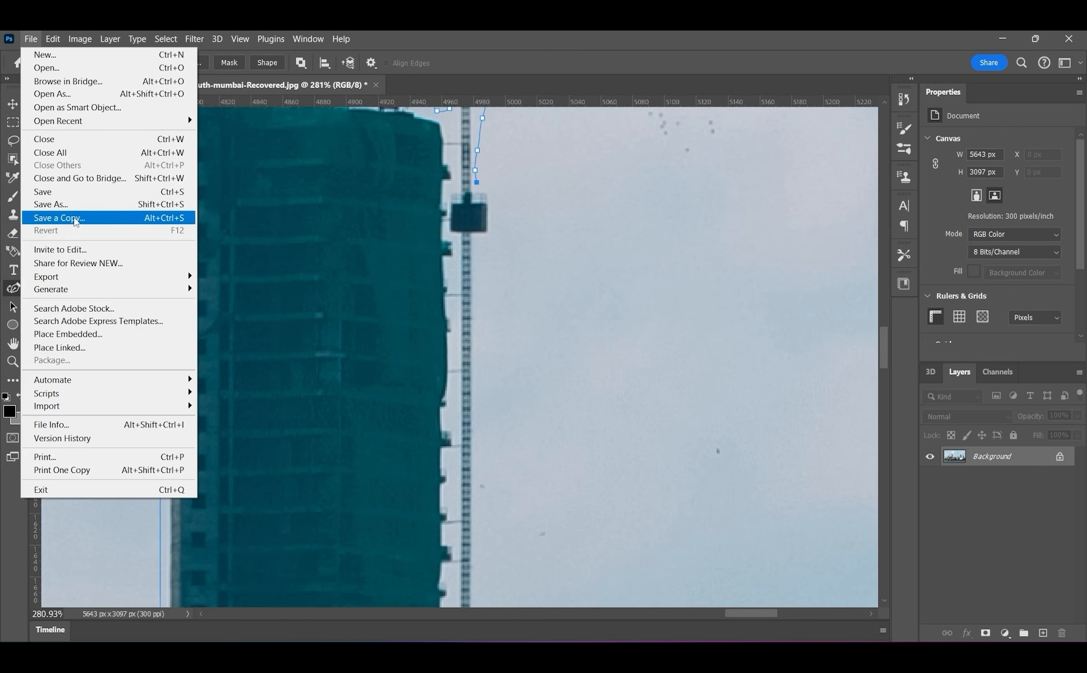
{"action": "left_click", "coordinate": [75, 218]}
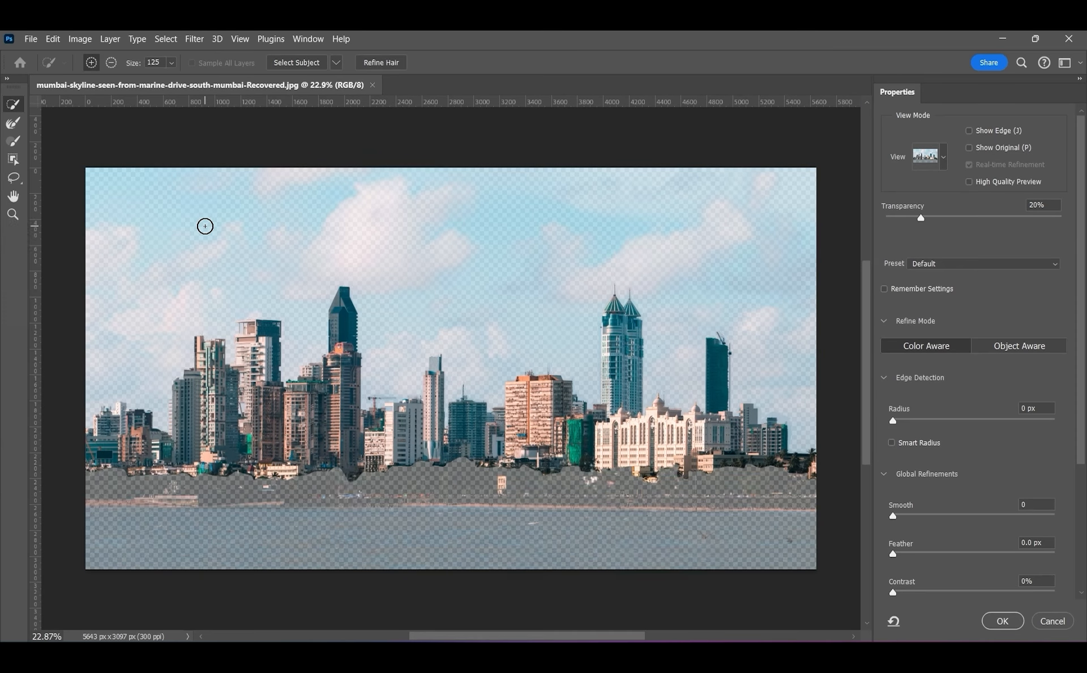
Step: Preview the skyline selection as a red overlay in Select and Mask, close up on the twin towers
{"action": "key", "text": "v"}
{"action": "scroll", "coordinate": [553, 313], "scroll_direction": "up", "scroll_amount": 5}
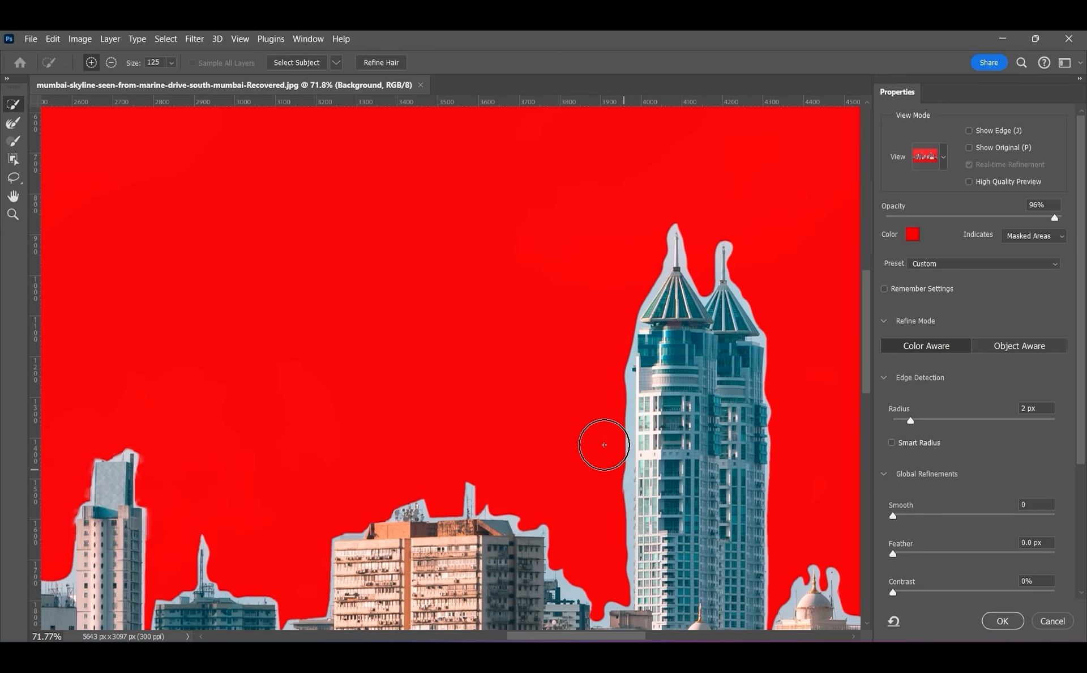
Step: Try to subtract the sky fringe beside the twin towers with the Quick Selection brush
{"action": "key", "text": "alt"}
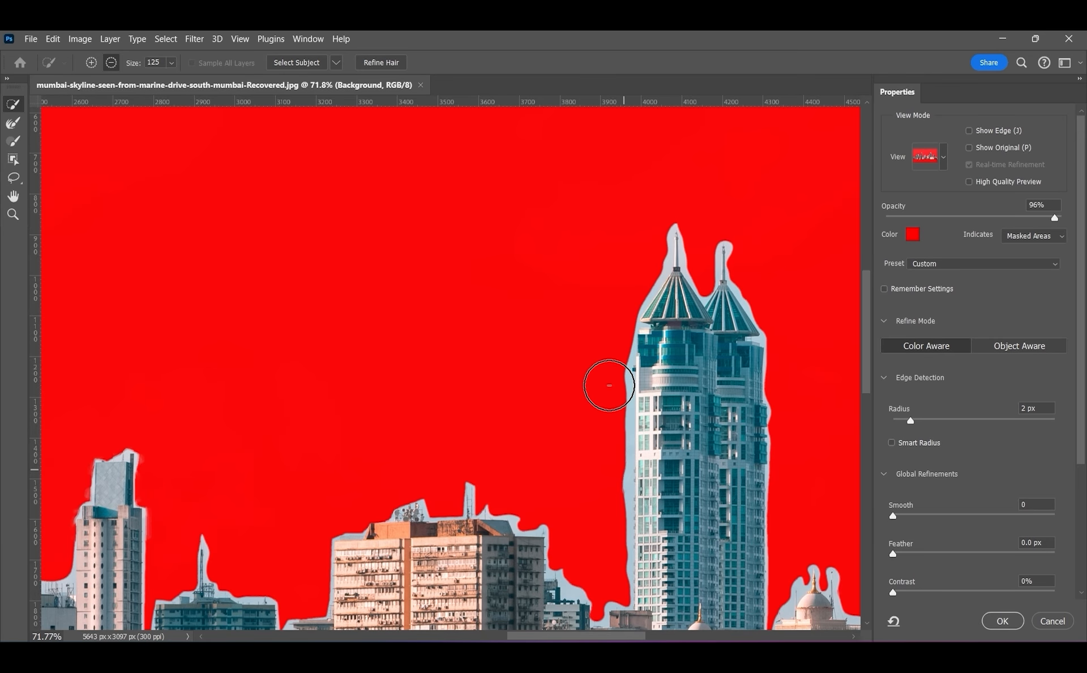
{"action": "left_click_drag", "start_coordinate": [610, 385], "coordinate": [607, 394]}
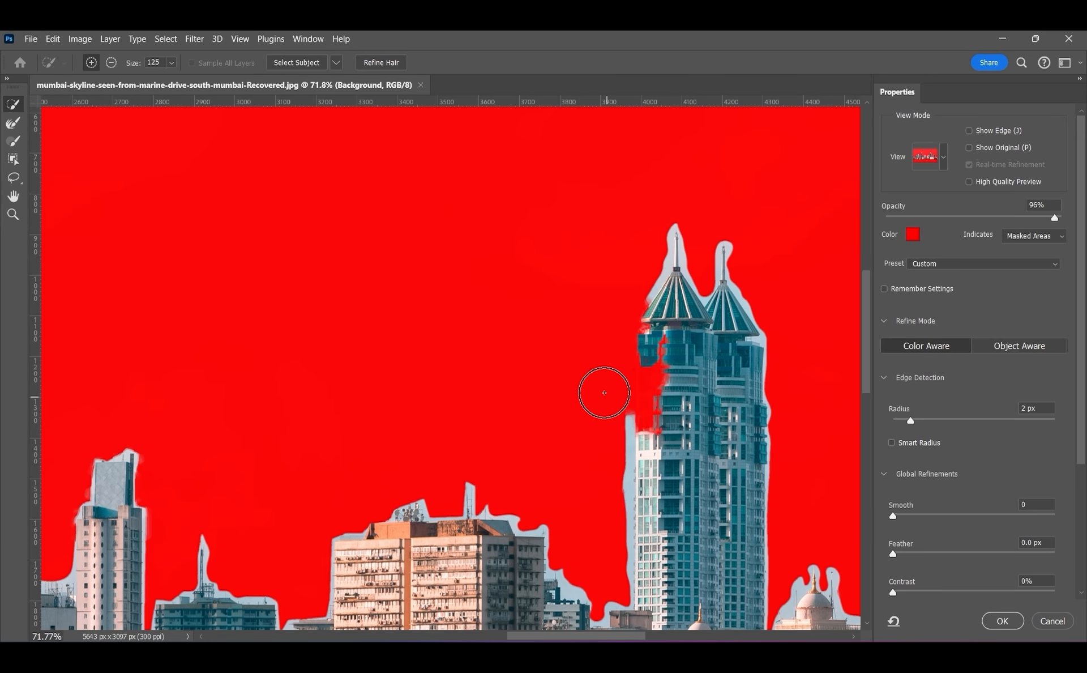
Step: Set the skyline selection's Feather to 23.3 px and its Smooth to 35
{"action": "scroll", "coordinate": [929, 515], "scroll_direction": "down", "scroll_amount": 1}
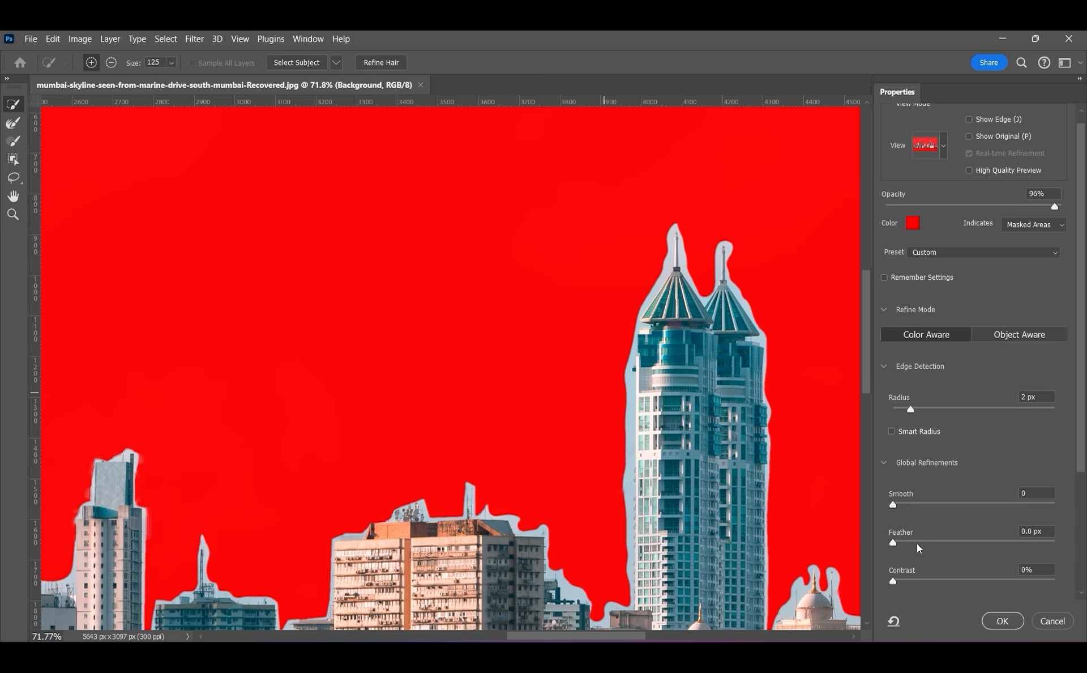
{"action": "left_click", "coordinate": [917, 543]}
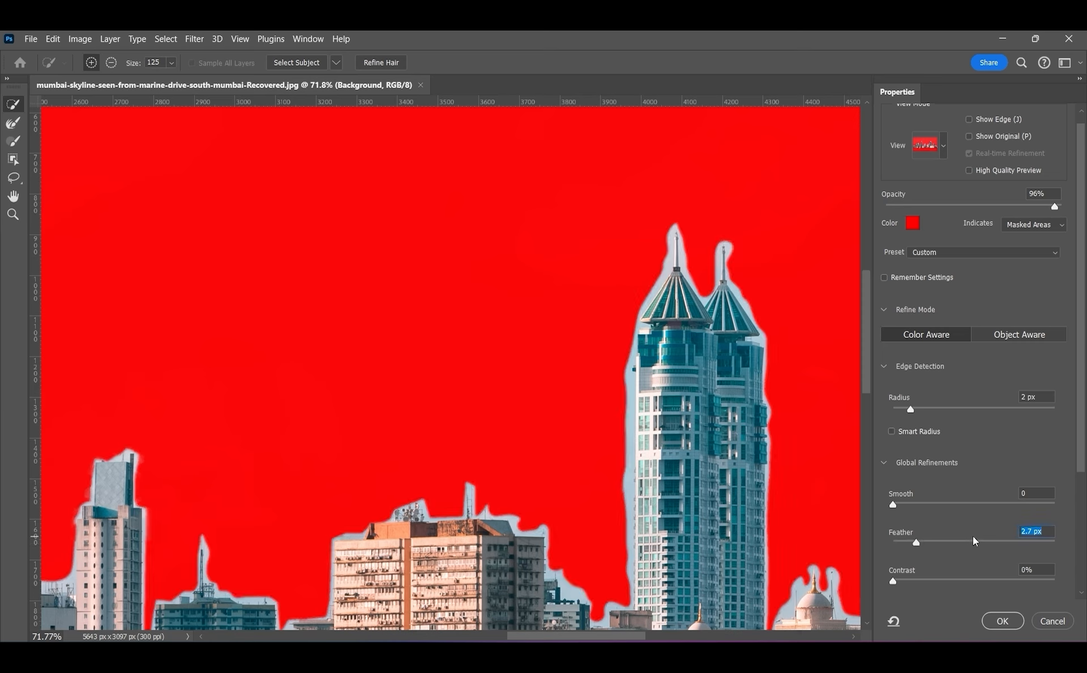
{"action": "left_click", "coordinate": [966, 542]}
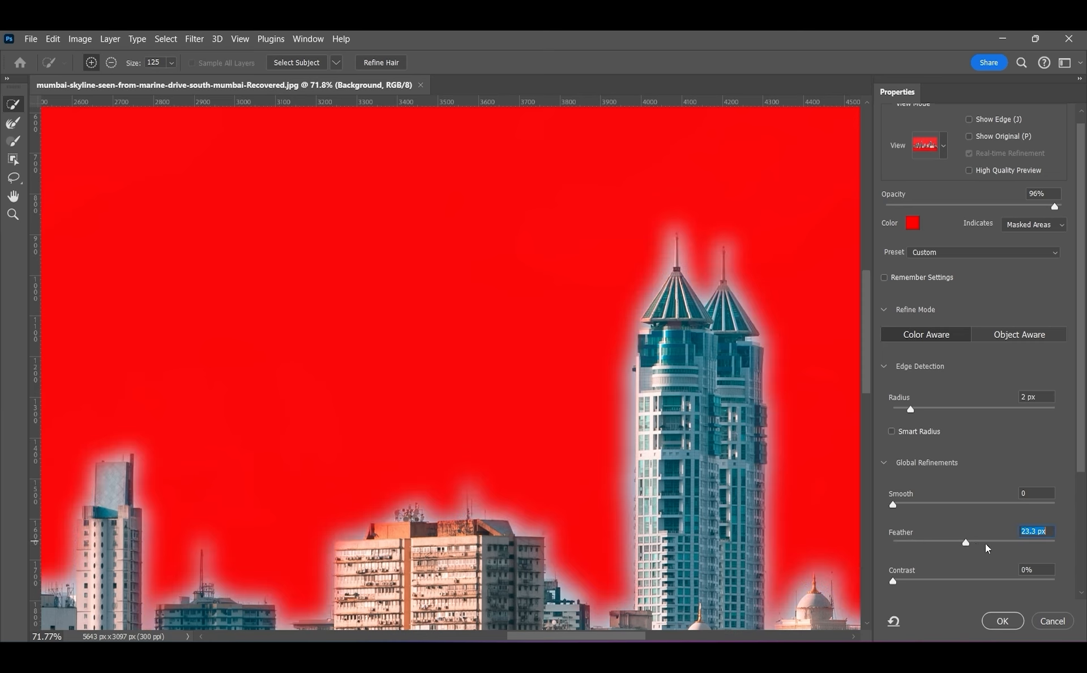
{"action": "left_click", "coordinate": [922, 504]}
{"action": "left_click_drag", "start_coordinate": [922, 504], "coordinate": [950, 504]}
Step: Try different edge detection radii on the skyline selection, including 93 px, 42 px, 18 px and 34 px
{"action": "left_click", "coordinate": [936, 409]}
{"action": "left_click", "coordinate": [970, 409]}
{"action": "left_click", "coordinate": [1001, 409]}
{"action": "key", "text": "m"}
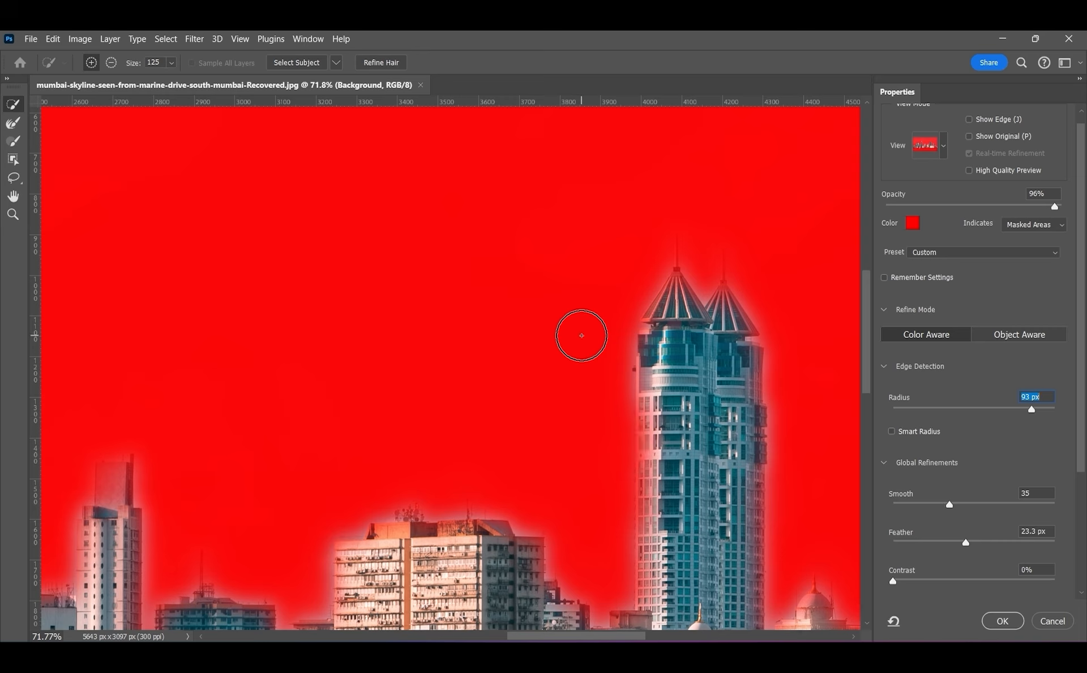
{"action": "type", "text": "57"}
{"action": "key", "text": "Return"}
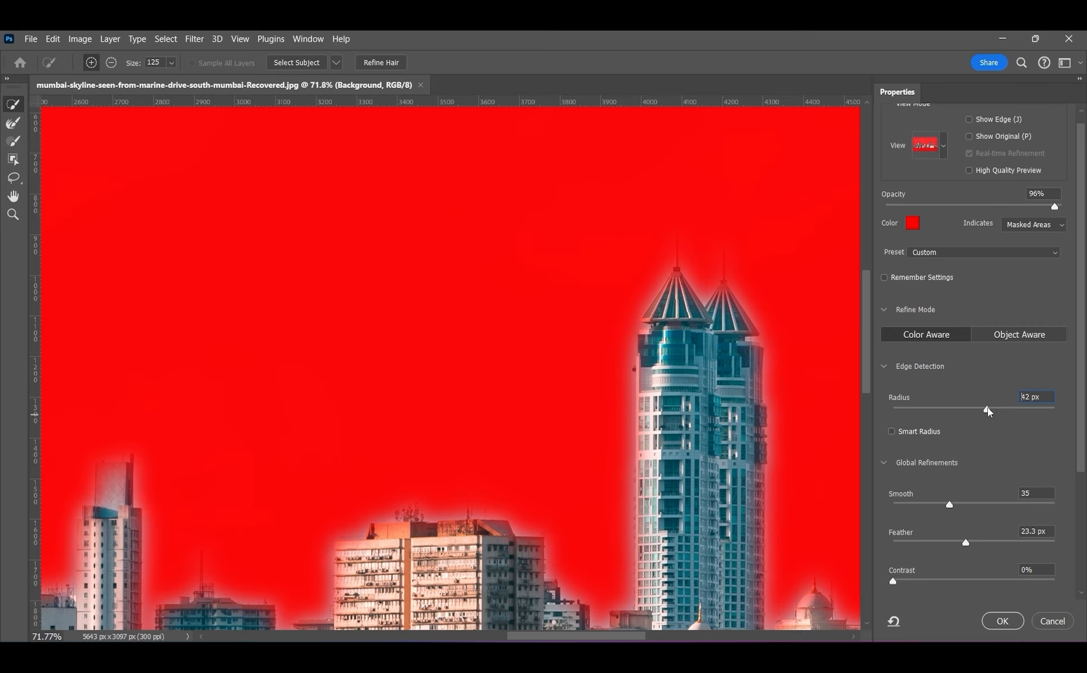
{"action": "left_click_drag", "start_coordinate": [987, 407], "coordinate": [958, 408]}
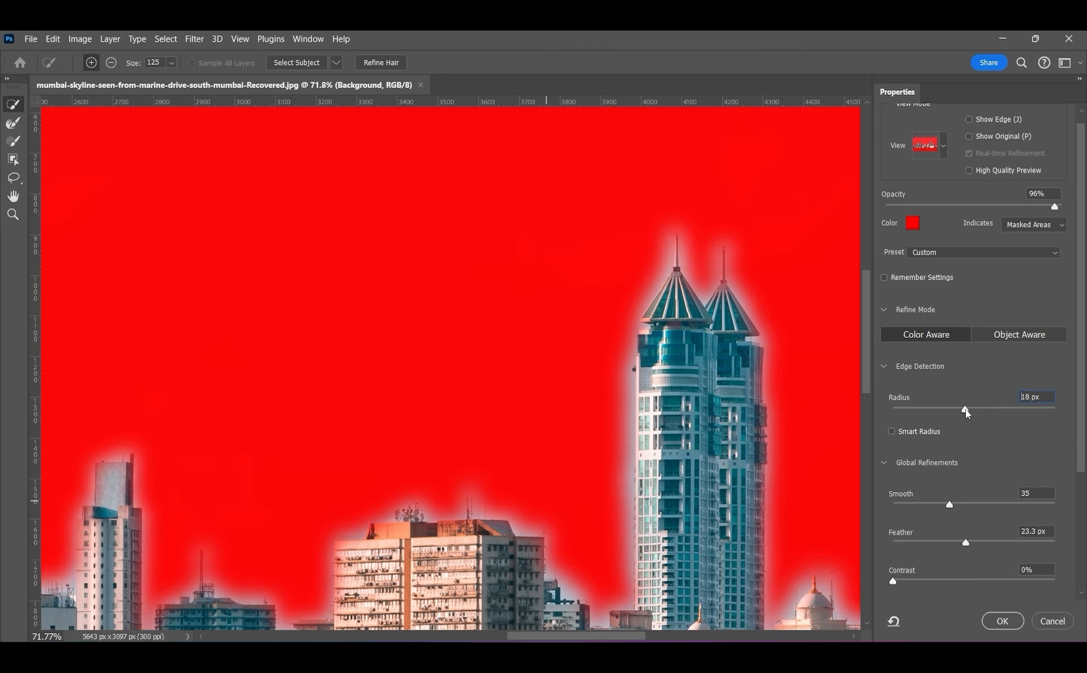
{"action": "left_click_drag", "start_coordinate": [966, 409], "coordinate": [980, 410]}
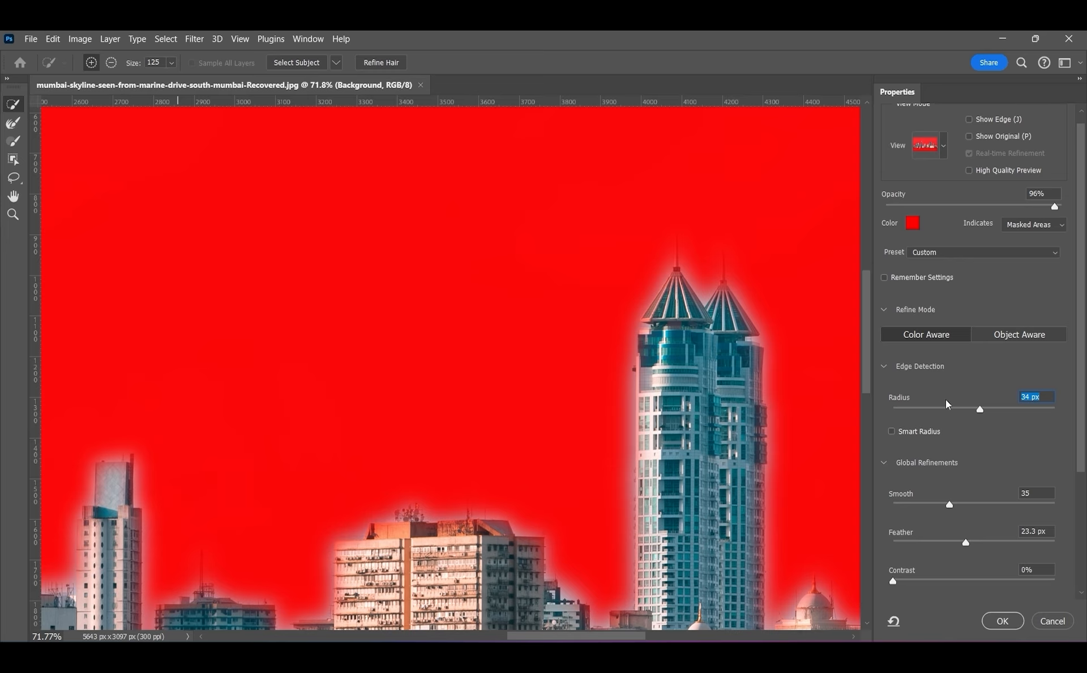
Step: Set the edge detection radius to 5 px and the Feather to 7.2 px, and apply the refined selection
{"action": "left_click_drag", "start_coordinate": [940, 408], "coordinate": [937, 413]}
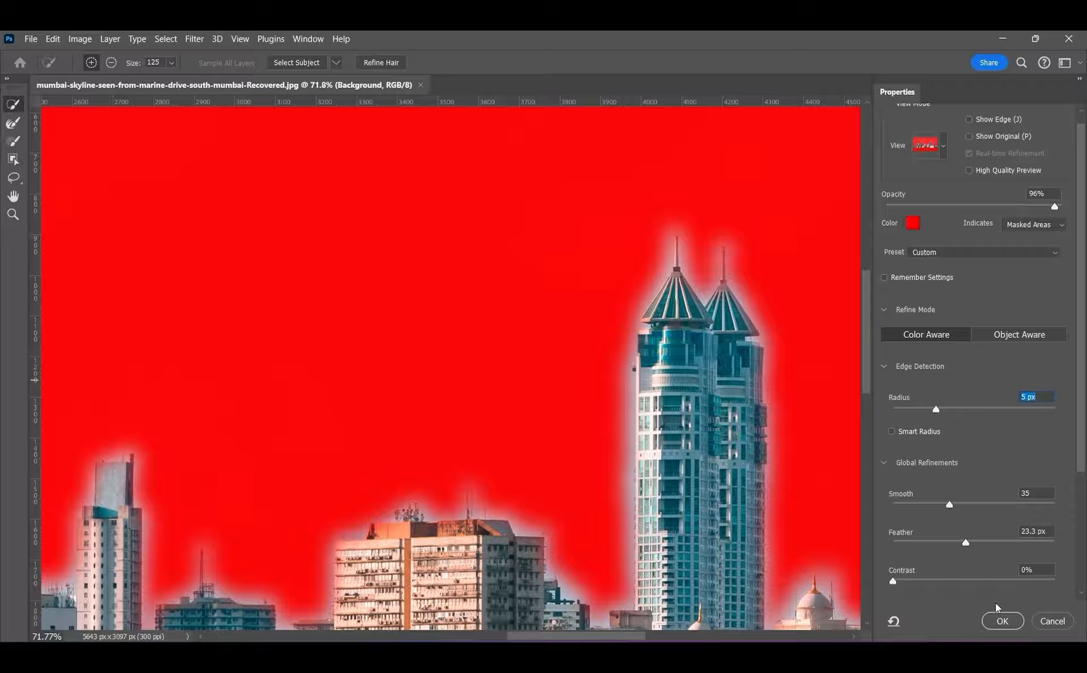
{"action": "mouse_move", "coordinate": [966, 546]}
{"action": "left_mouse_down"}
{"action": "mouse_move", "coordinate": [946, 544]}
{"action": "mouse_move", "coordinate": [966, 541]}
{"action": "left_mouse_up"}
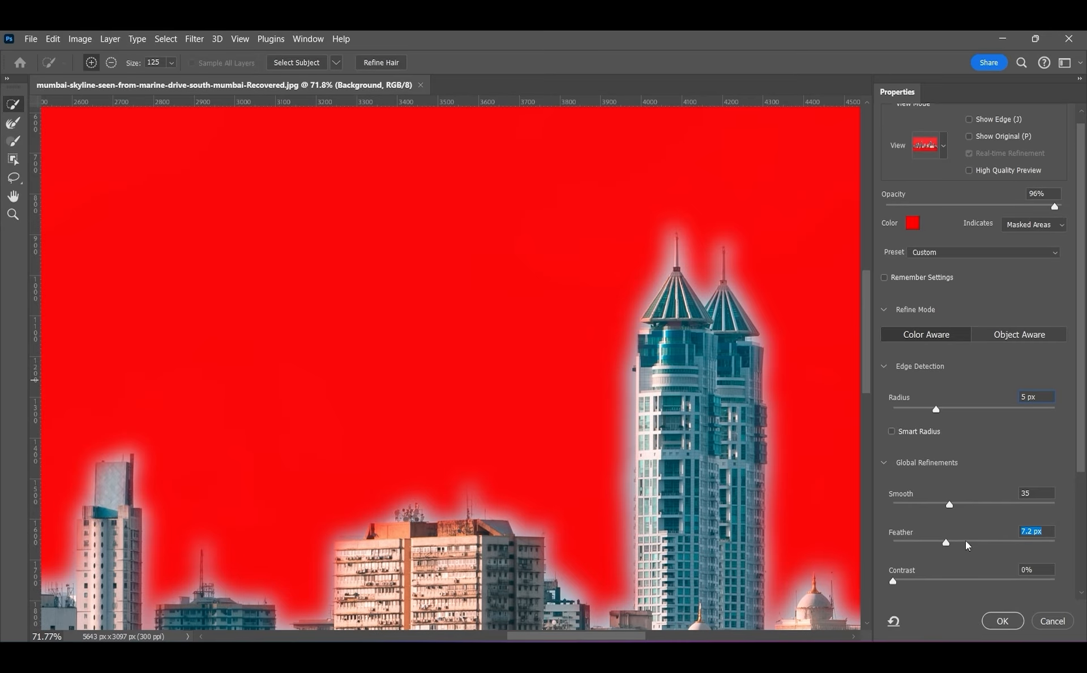
{"action": "left_click", "coordinate": [1004, 623]}
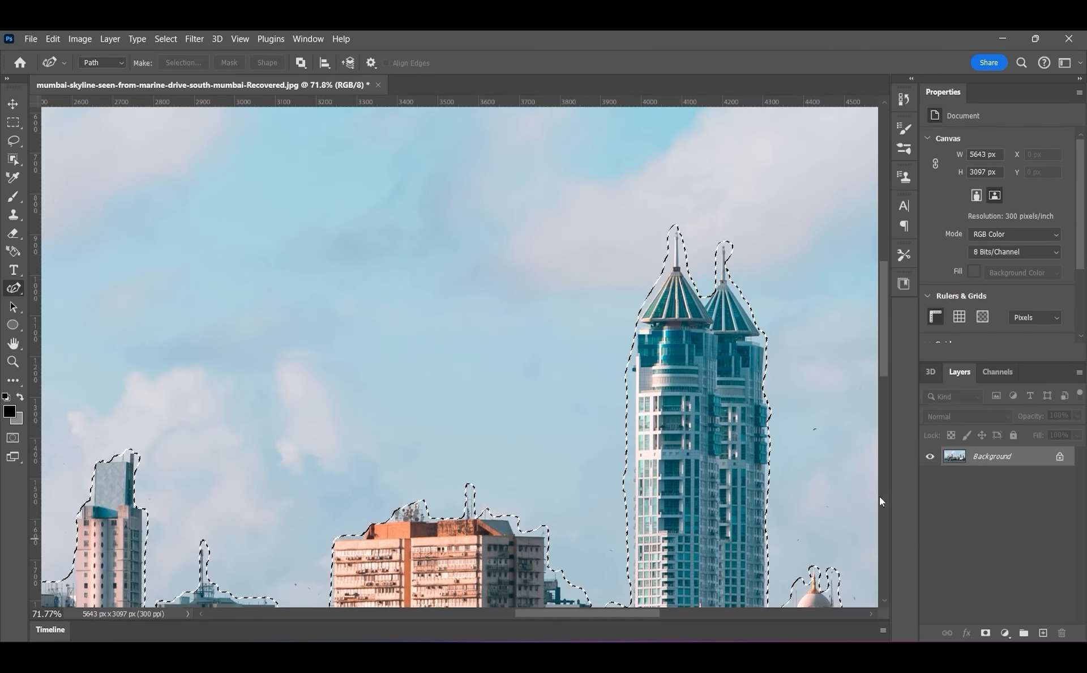
Step: Fit the whole photo in view and add a layer mask from the skyline selection
{"action": "left_click", "coordinate": [13, 361]}
{"action": "right_click", "coordinate": [223, 361]}
{"action": "left_click", "coordinate": [255, 365]}
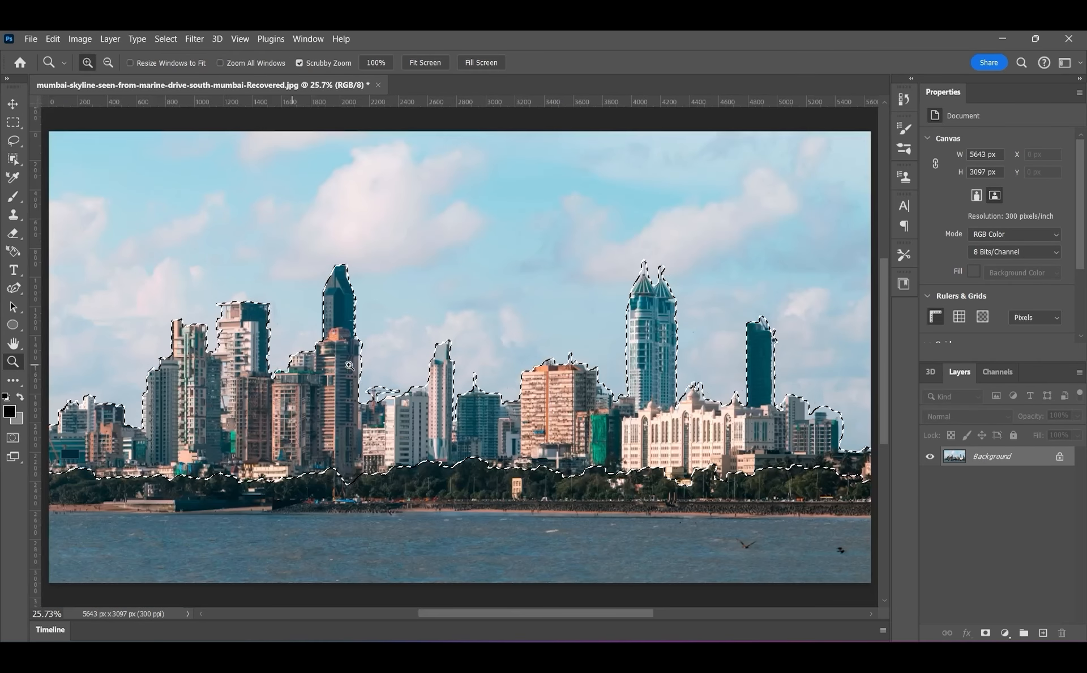
{"action": "left_click", "coordinate": [986, 633]}
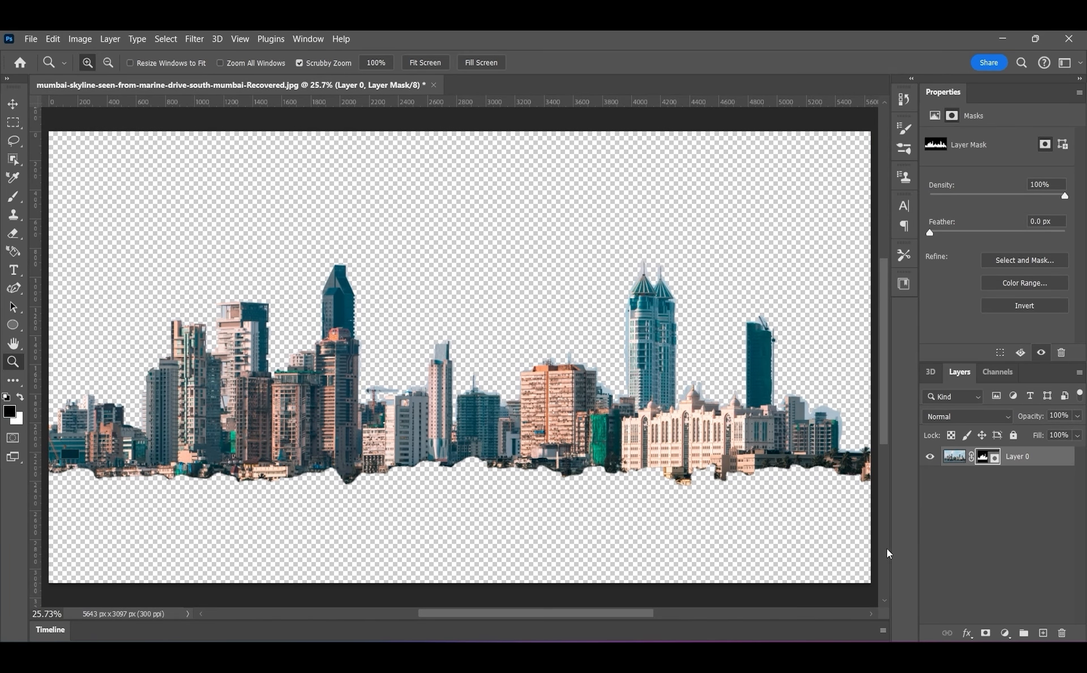
Step: Convert the masked skyline layer to a Smart Object and select the whole canvas
{"action": "right_click", "coordinate": [1038, 460]}
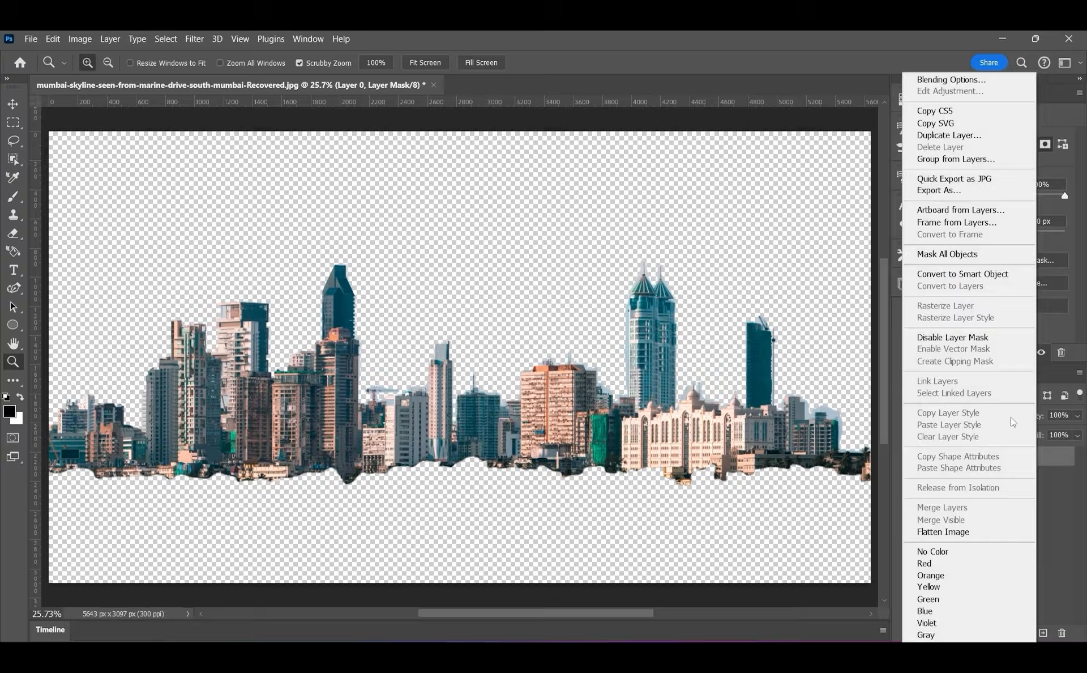
{"action": "left_click", "coordinate": [963, 274]}
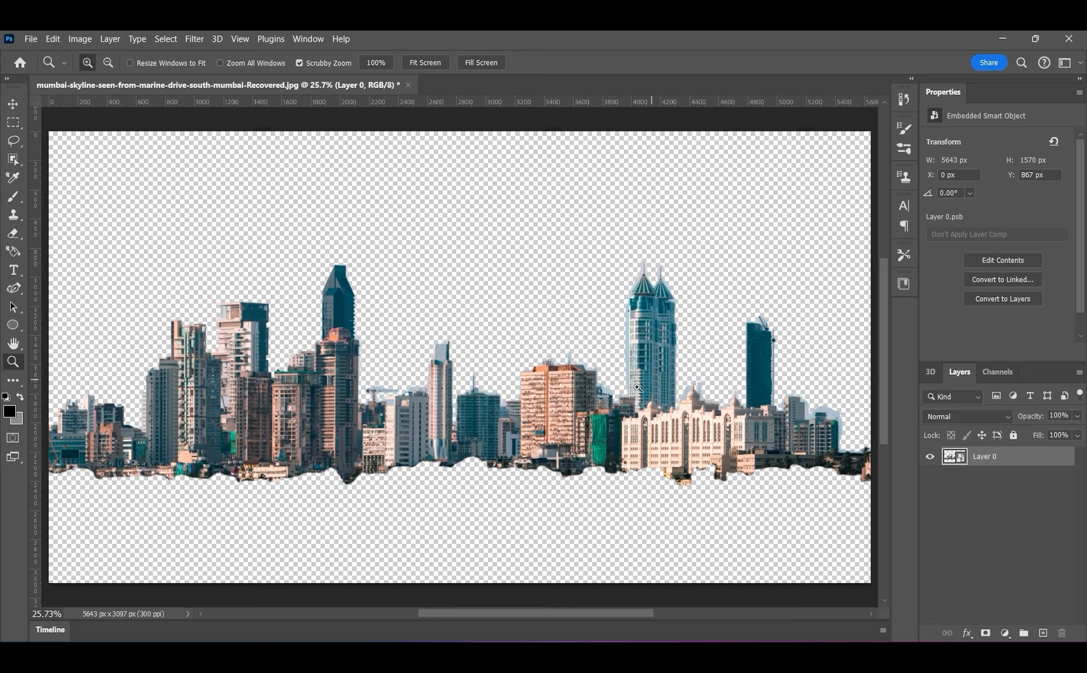
{"action": "key", "text": "ctrl+a"}
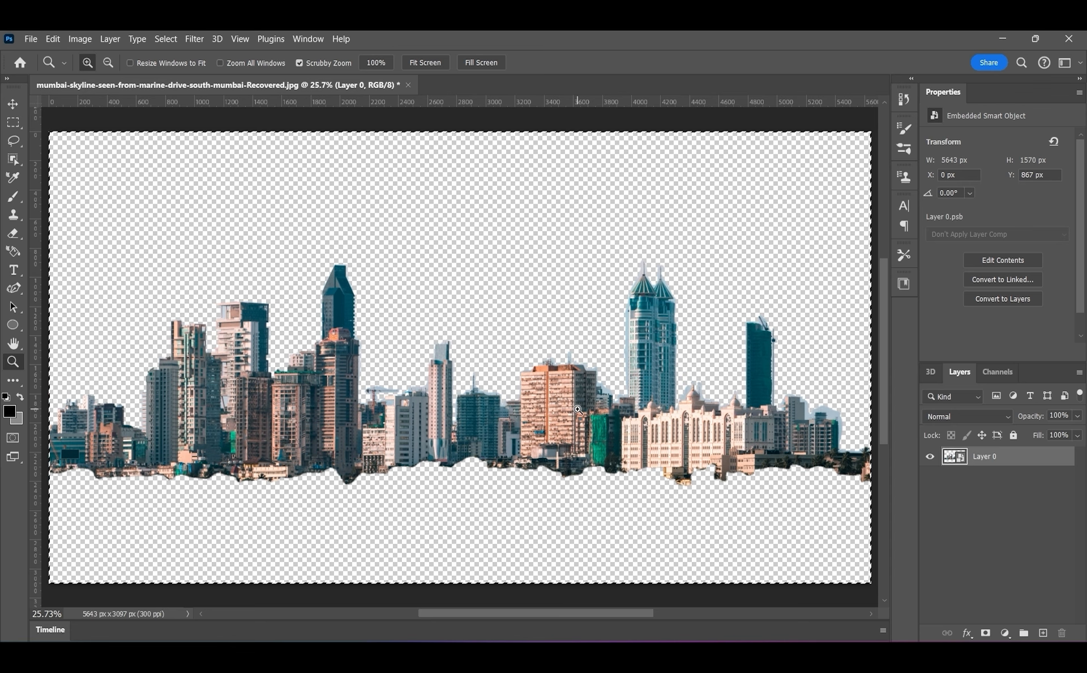
Step: Export the skyline cutout as a PNG with the Smaller File (8-bit) option enabled
{"action": "left_click", "coordinate": [32, 40]}
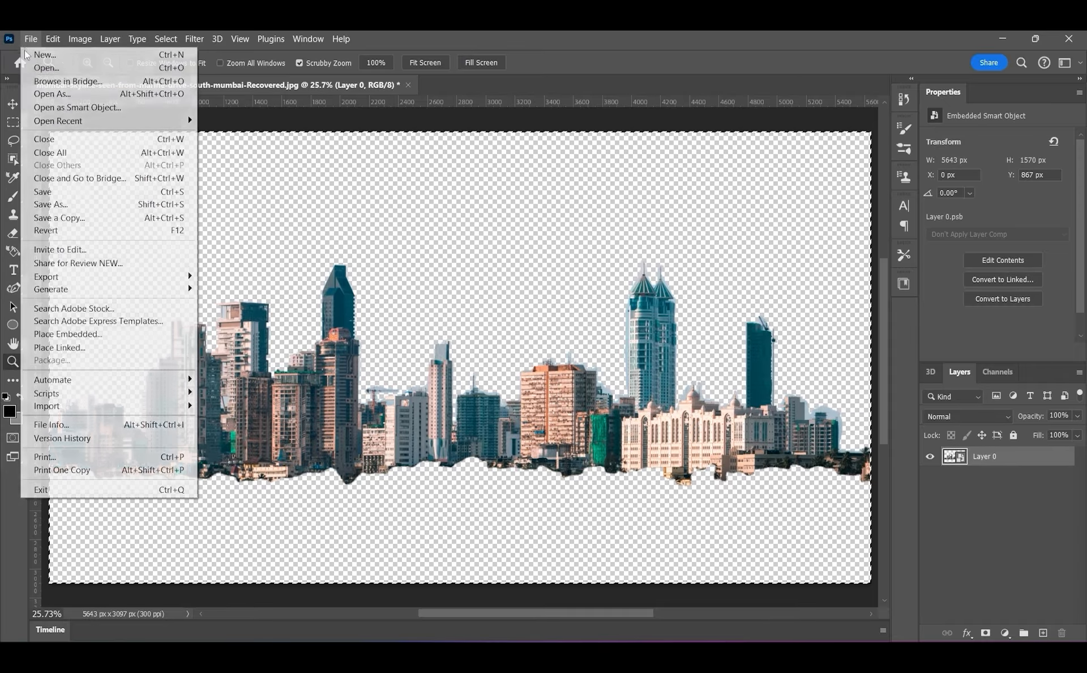
{"action": "mouse_move", "coordinate": [66, 290]}
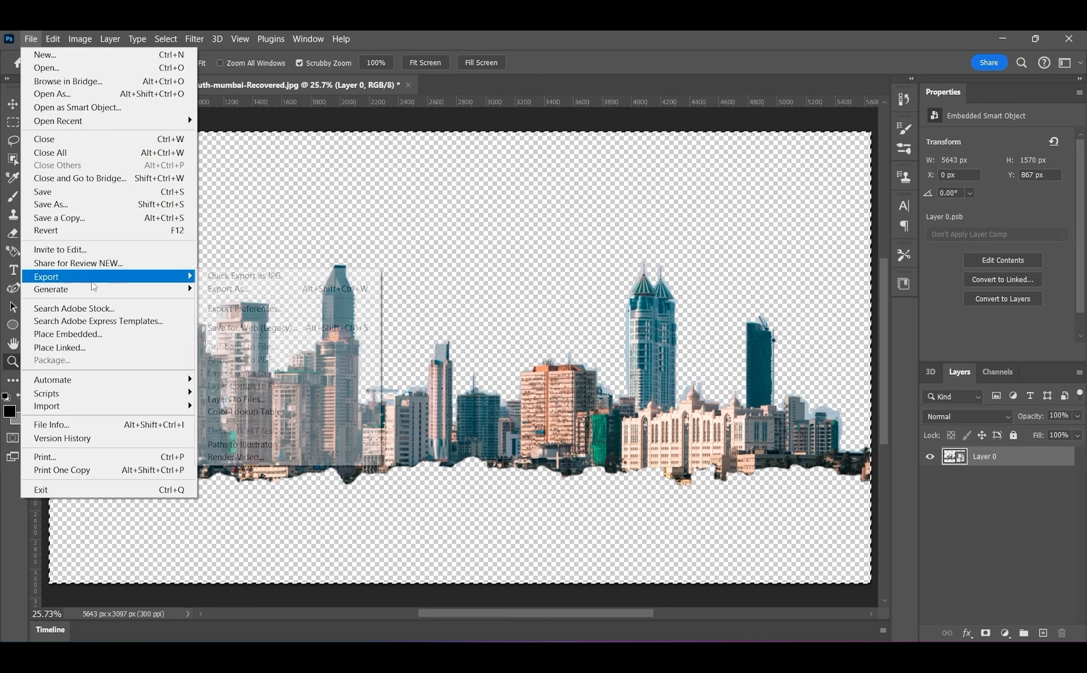
{"action": "left_click", "coordinate": [238, 288]}
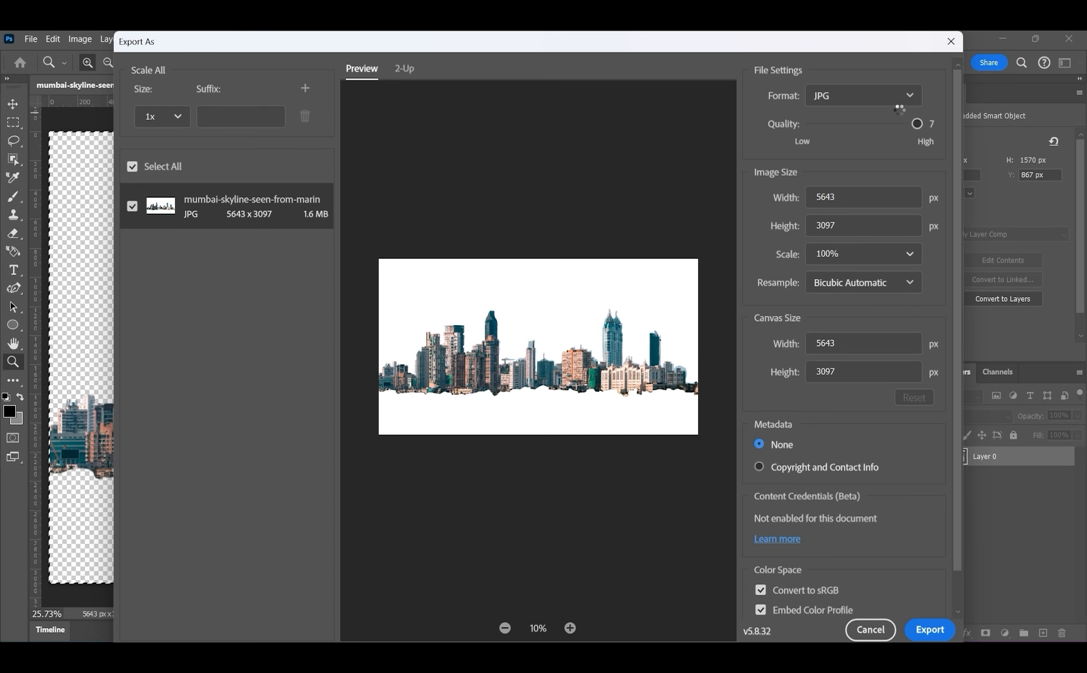
{"action": "left_click", "coordinate": [887, 101]}
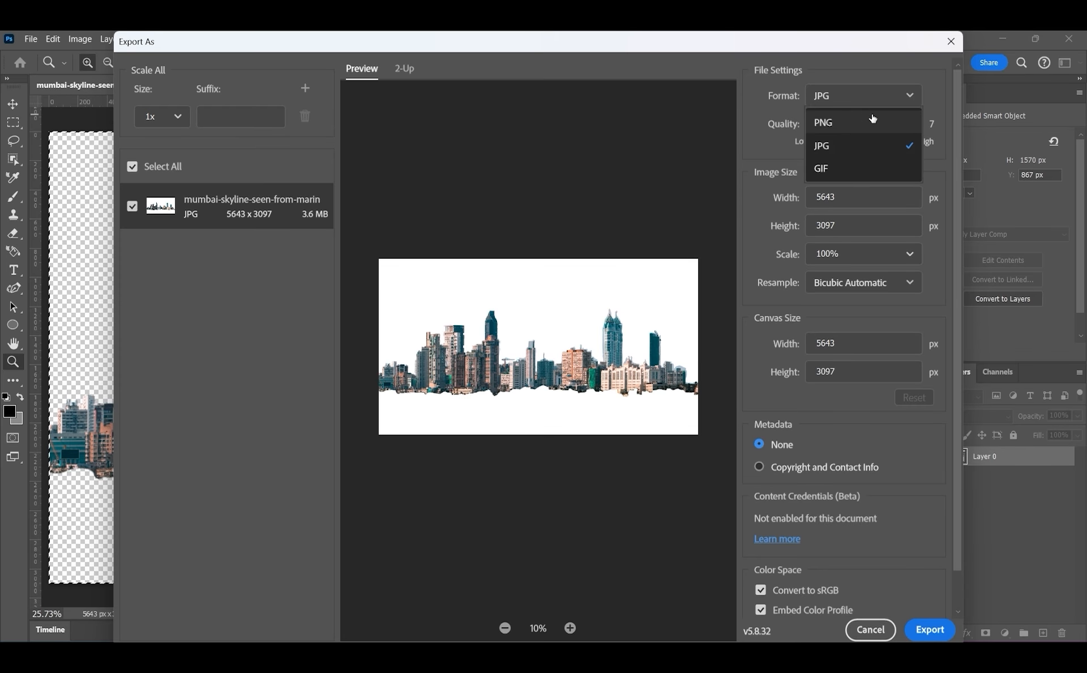
{"action": "left_click", "coordinate": [875, 122]}
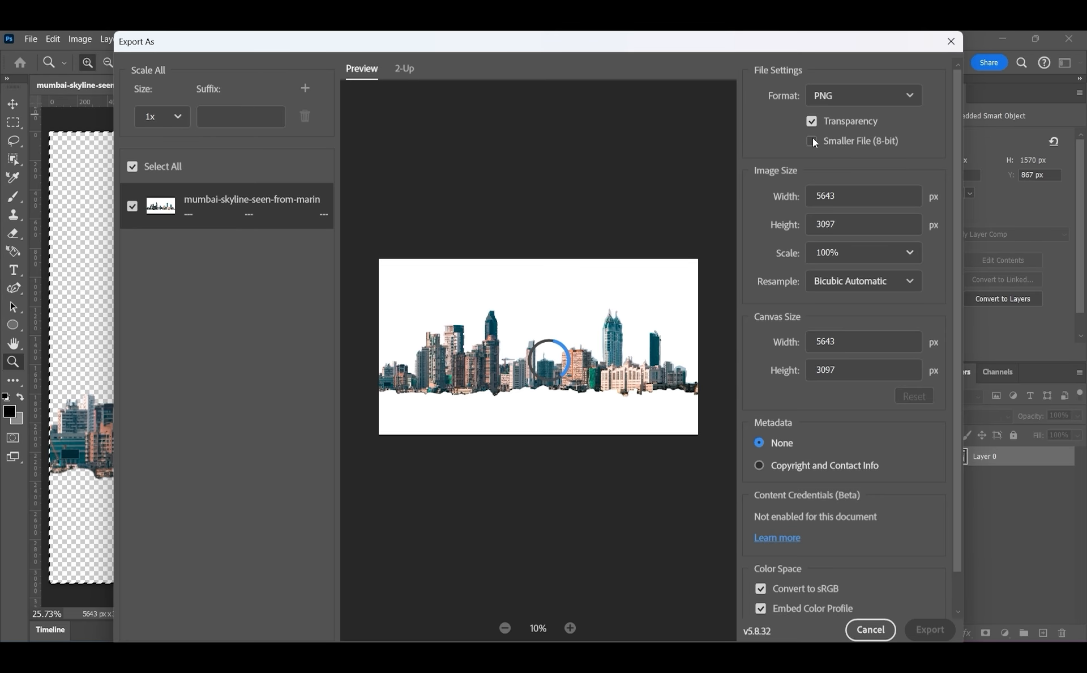
{"action": "left_click", "coordinate": [813, 141]}
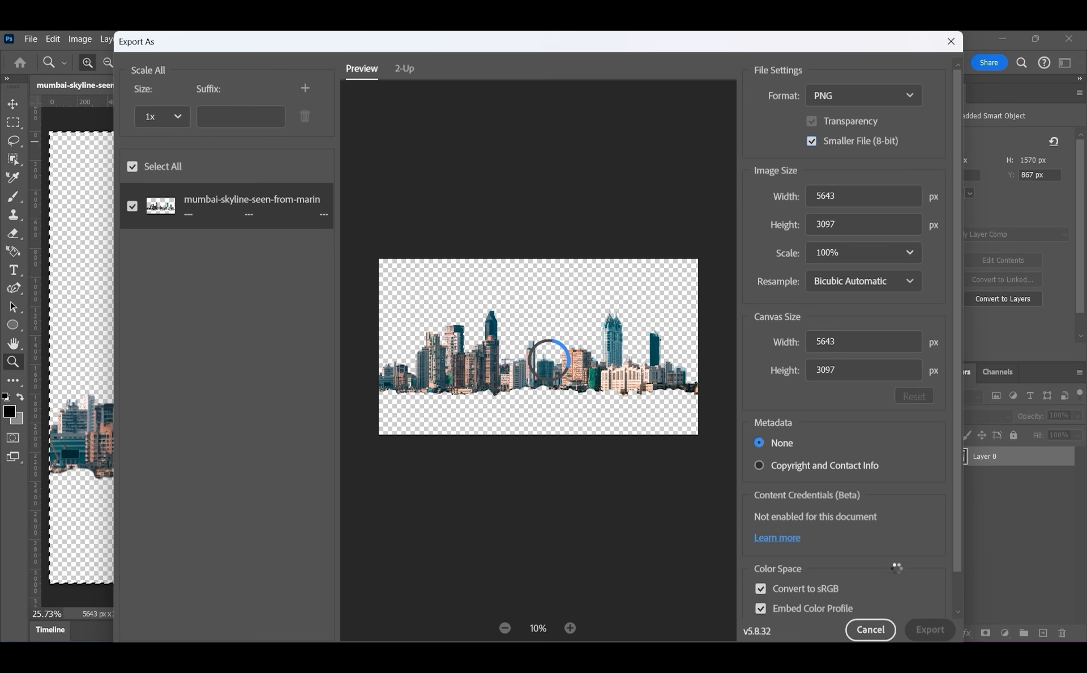
{"action": "left_click", "coordinate": [941, 629]}
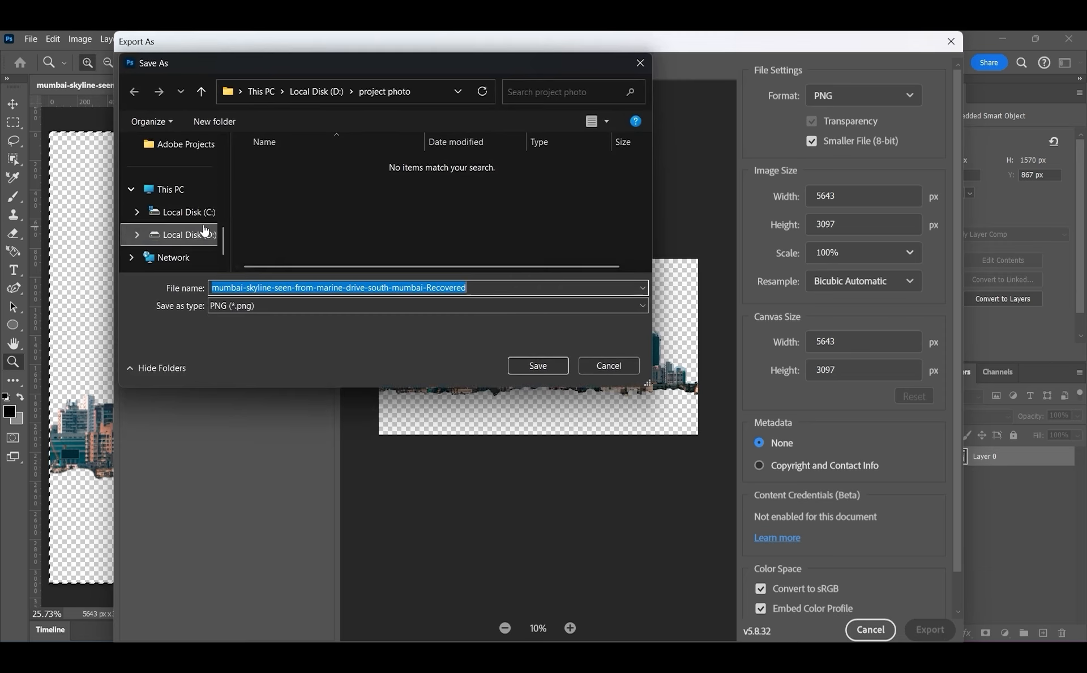
Step: Save the exported PNG as "2" in the project photo folder on Local Disk (D:)
{"action": "left_click", "coordinate": [205, 232]}
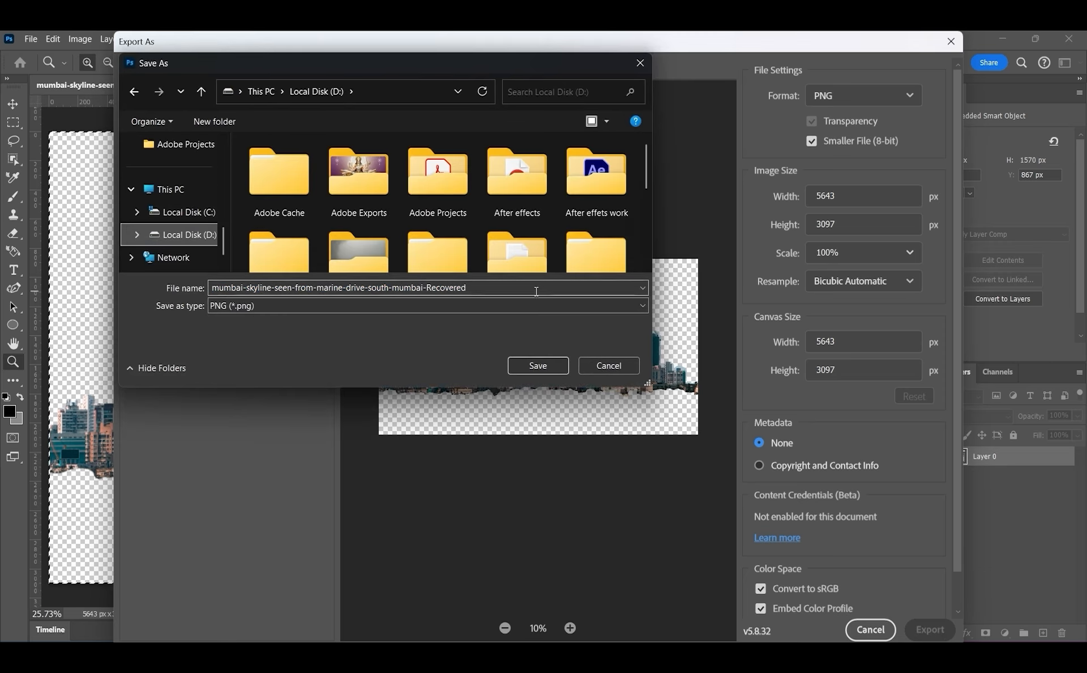
{"action": "left_click", "coordinate": [536, 291]}
{"action": "type", "text": "2"}
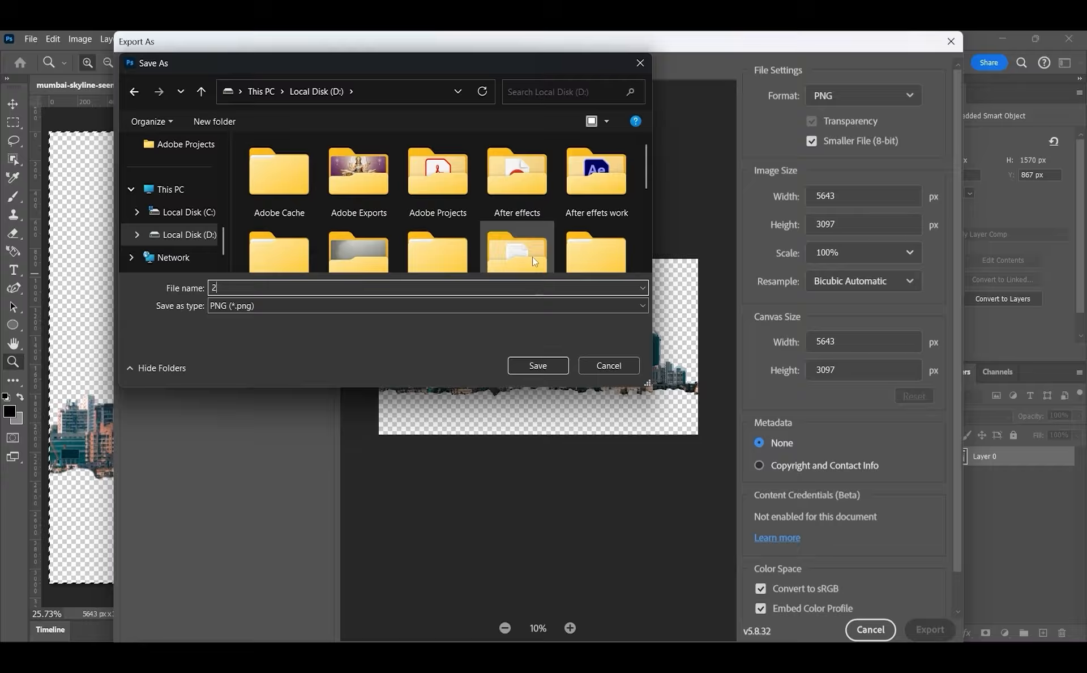
{"action": "scroll", "coordinate": [535, 199], "scroll_direction": "down", "scroll_amount": 5}
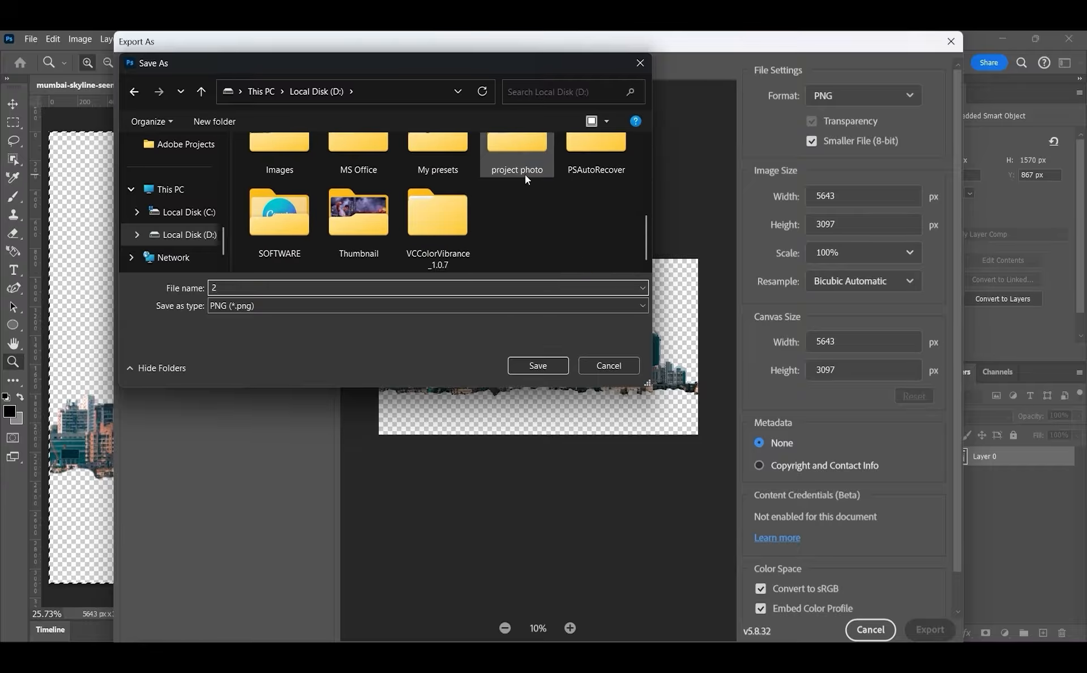
{"action": "double_click", "coordinate": [528, 177]}
{"action": "left_click", "coordinate": [537, 366]}
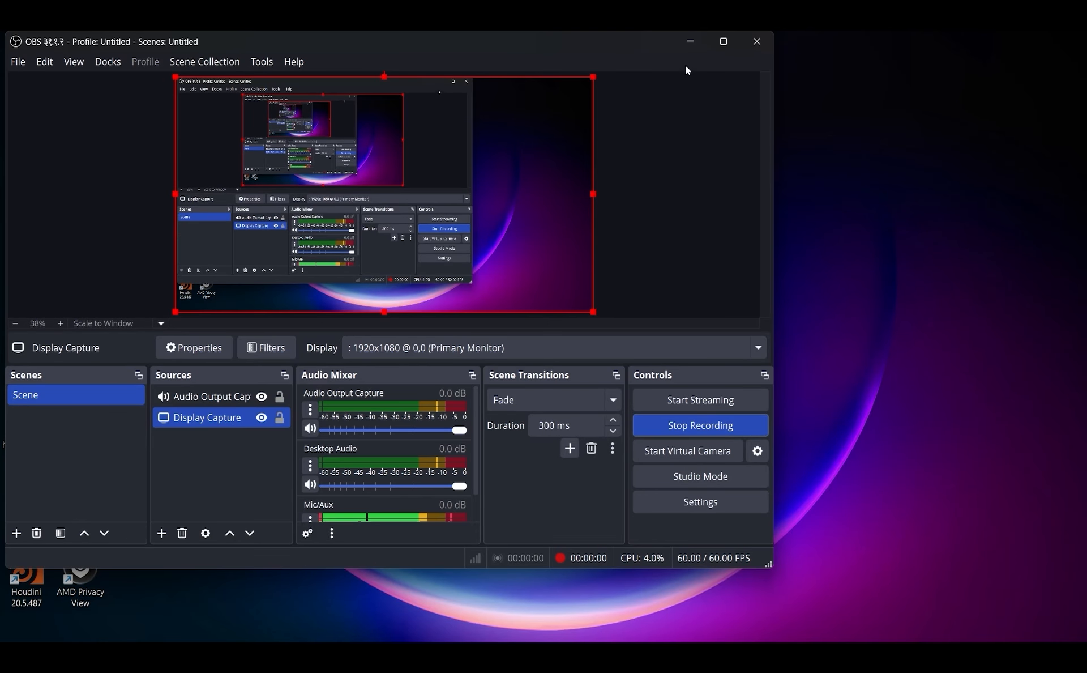
Step: Launch Adobe After Effects 2024 and dismiss the duplicate plug-in warning and the start screen
{"action": "left_click", "coordinate": [690, 43]}
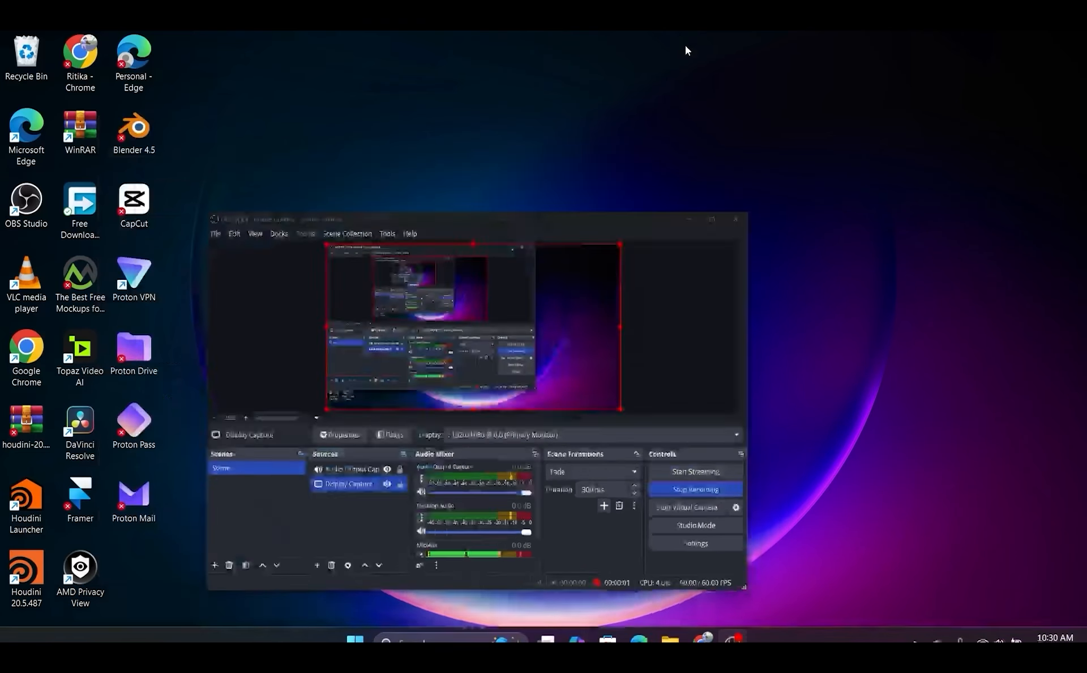
{"action": "left_click", "coordinate": [416, 622]}
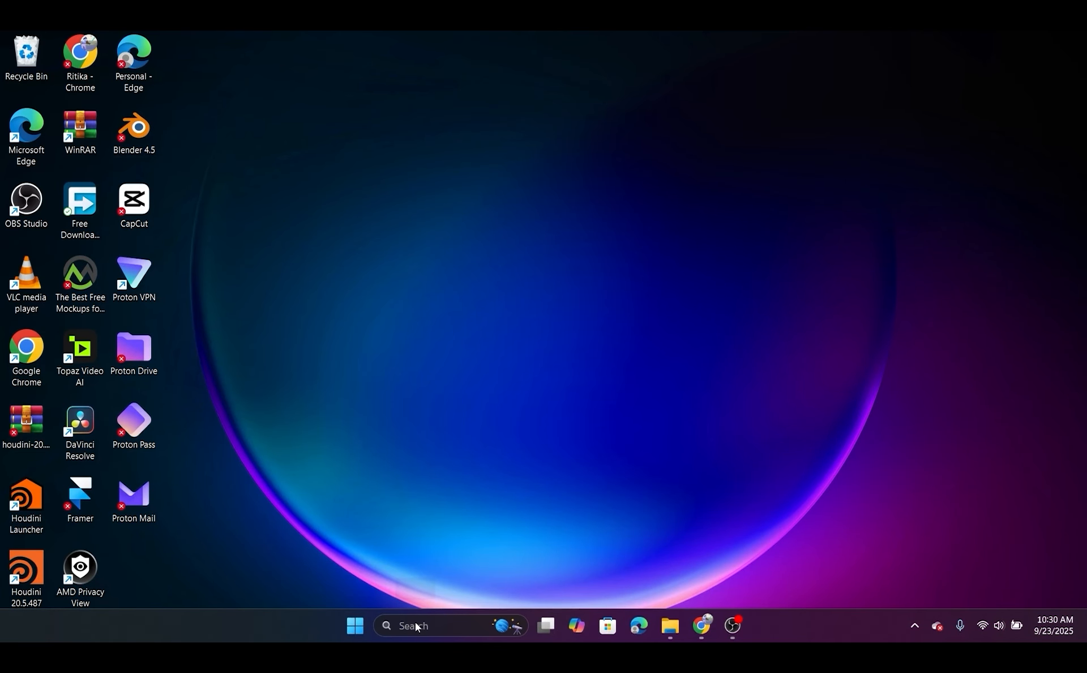
{"action": "type", "text": "after"}
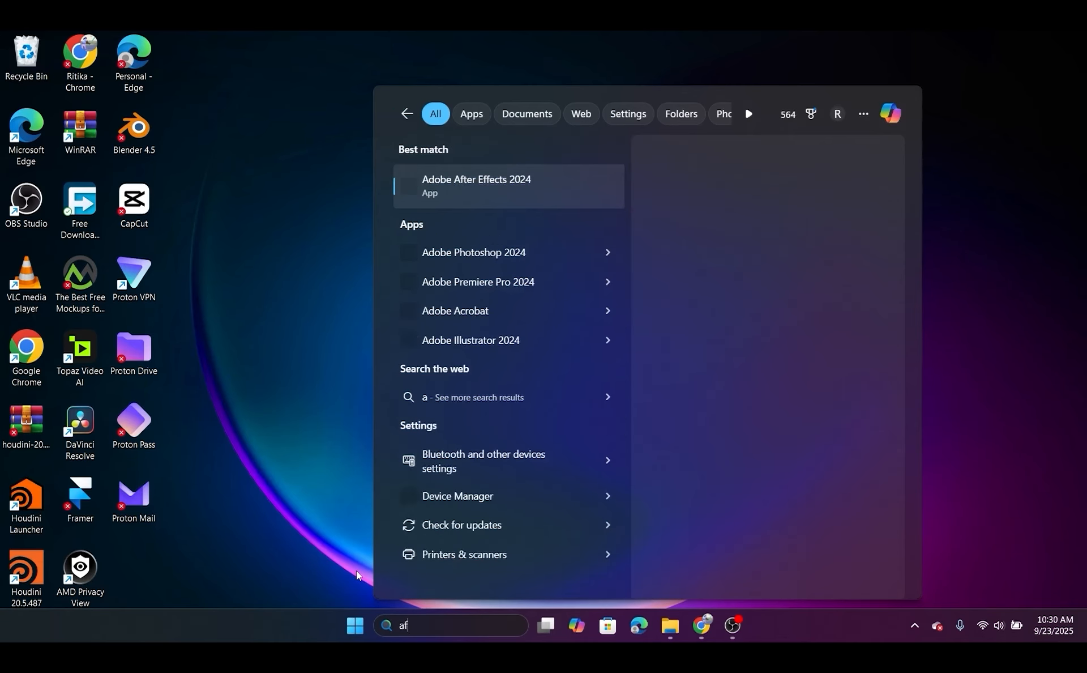
{"action": "left_click", "coordinate": [504, 184]}
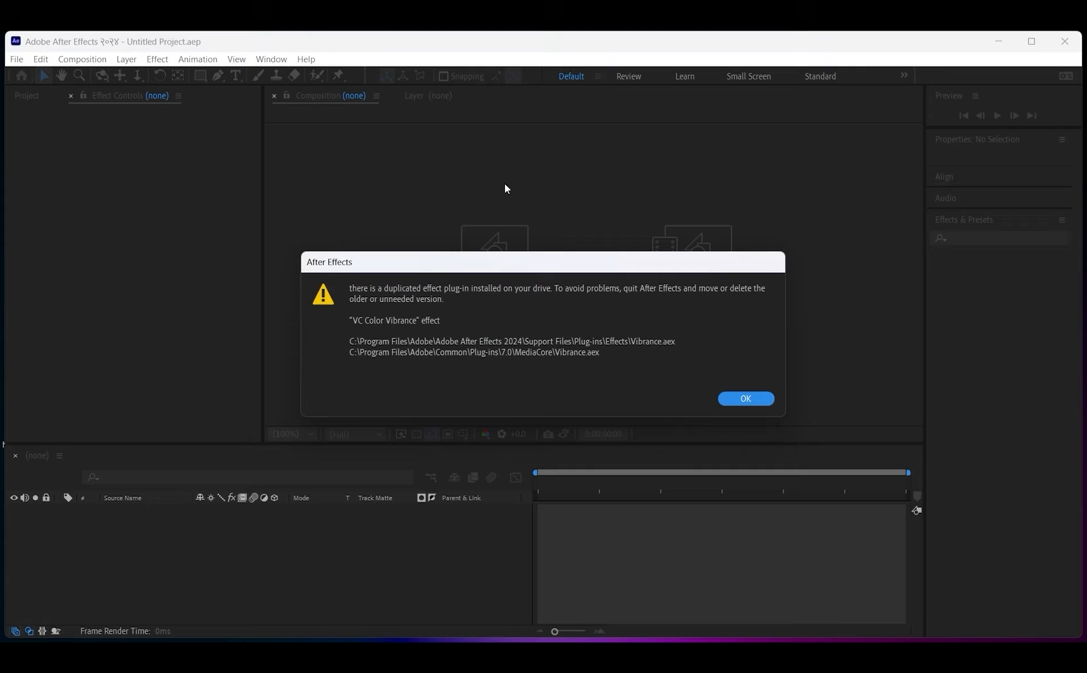
{"action": "left_click", "coordinate": [748, 398]}
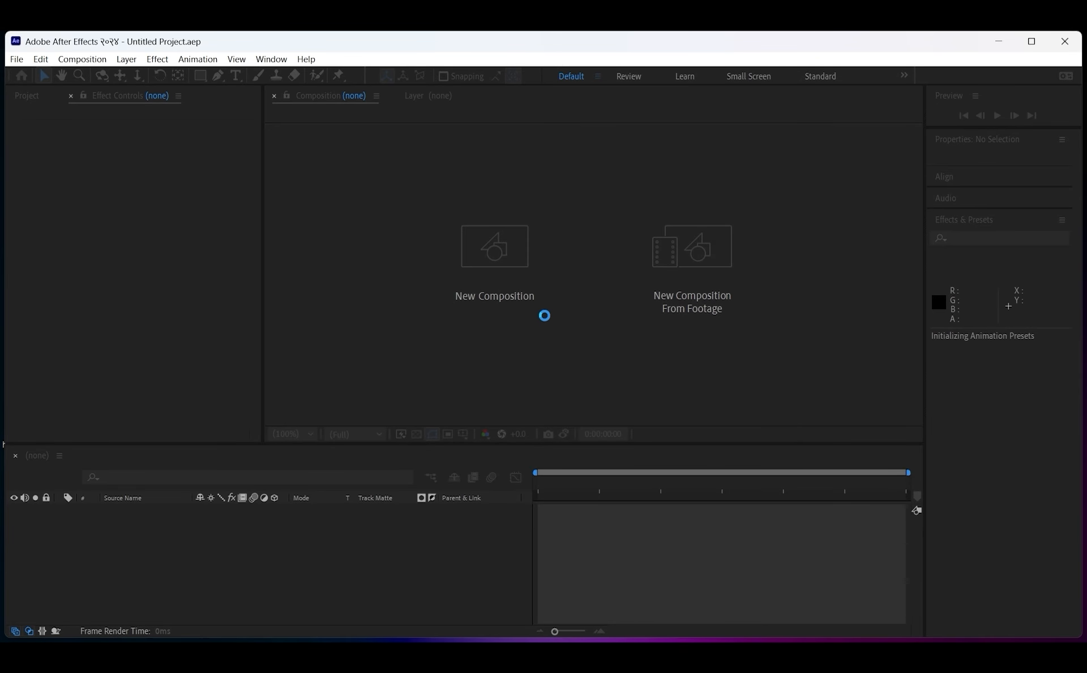
{"action": "left_click", "coordinate": [518, 263]}
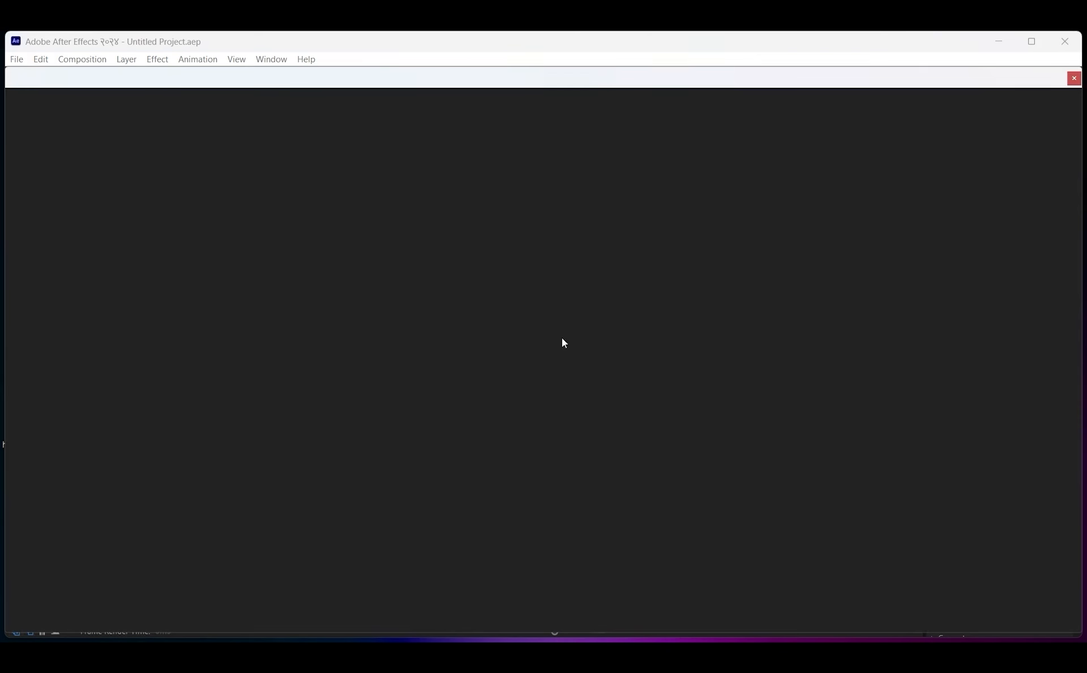
{"action": "left_click", "coordinate": [1074, 78]}
Step: Start a new 1920 x 1080 composition and name it "building effect"
{"action": "left_click", "coordinate": [543, 265]}
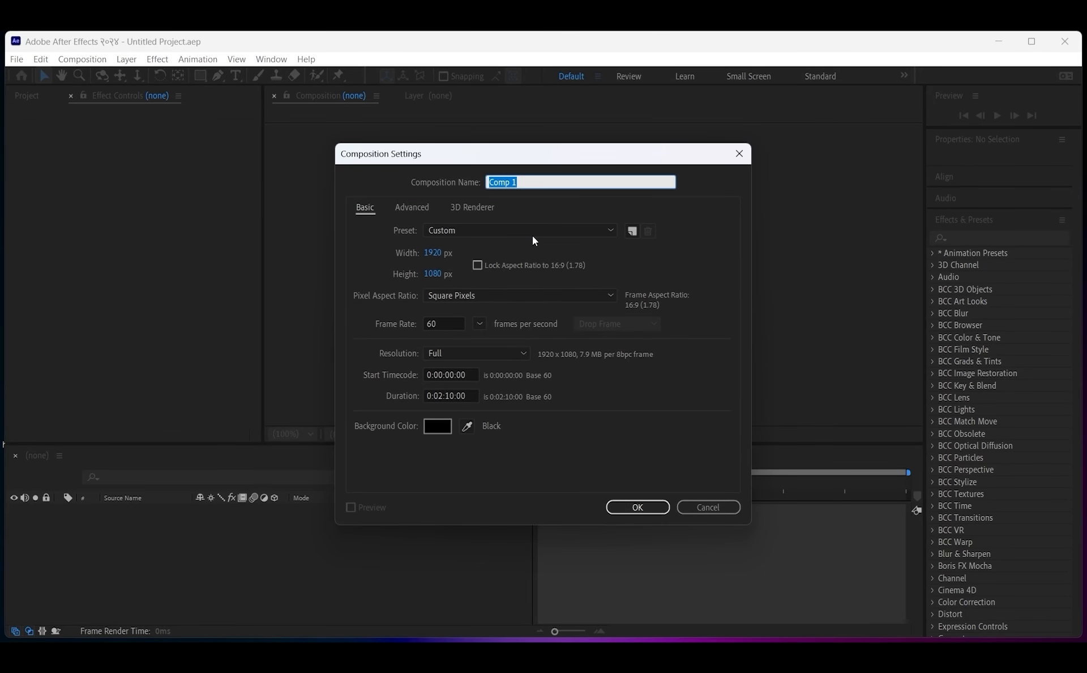
{"action": "type", "text": "pro"}
{"action": "key", "text": "BackSpace"}
{"action": "key", "text": "BackSpace"}
{"action": "key", "text": "BackSpace"}
{"action": "type", "text": "after"}
{"action": "type", "text": "efffe"}
{"action": "key", "text": "ctrl+a"}
{"action": "key", "text": "BackSpace"}
{"action": "type", "text": "v"}
{"action": "key", "text": "BackSpace"}
{"action": "type", "text": "building efefect"}
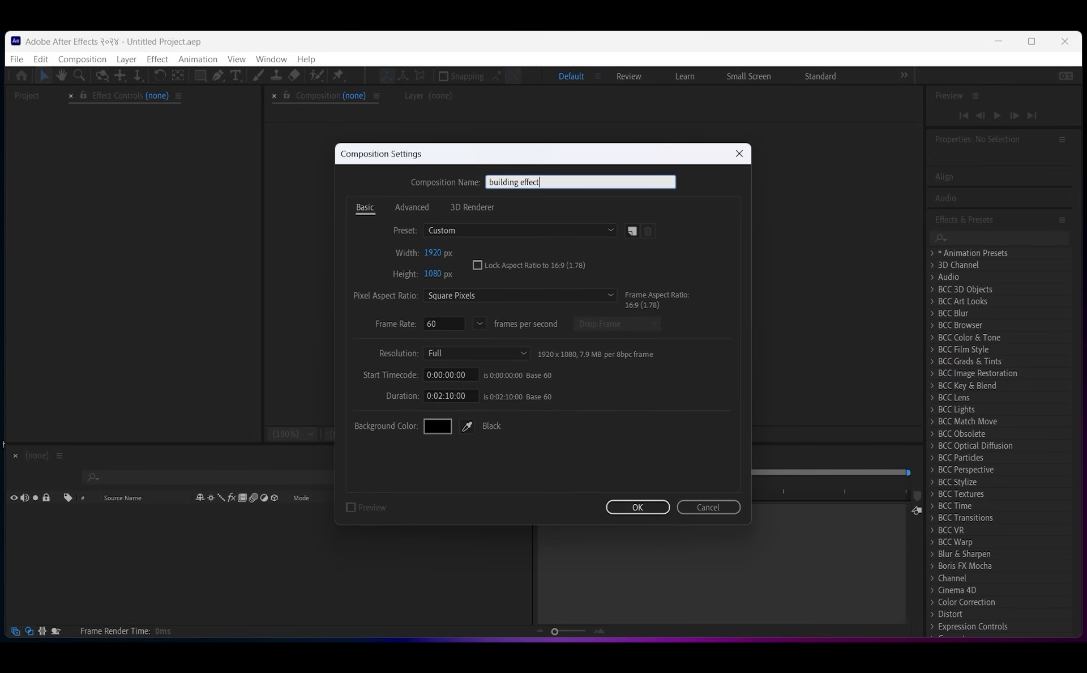
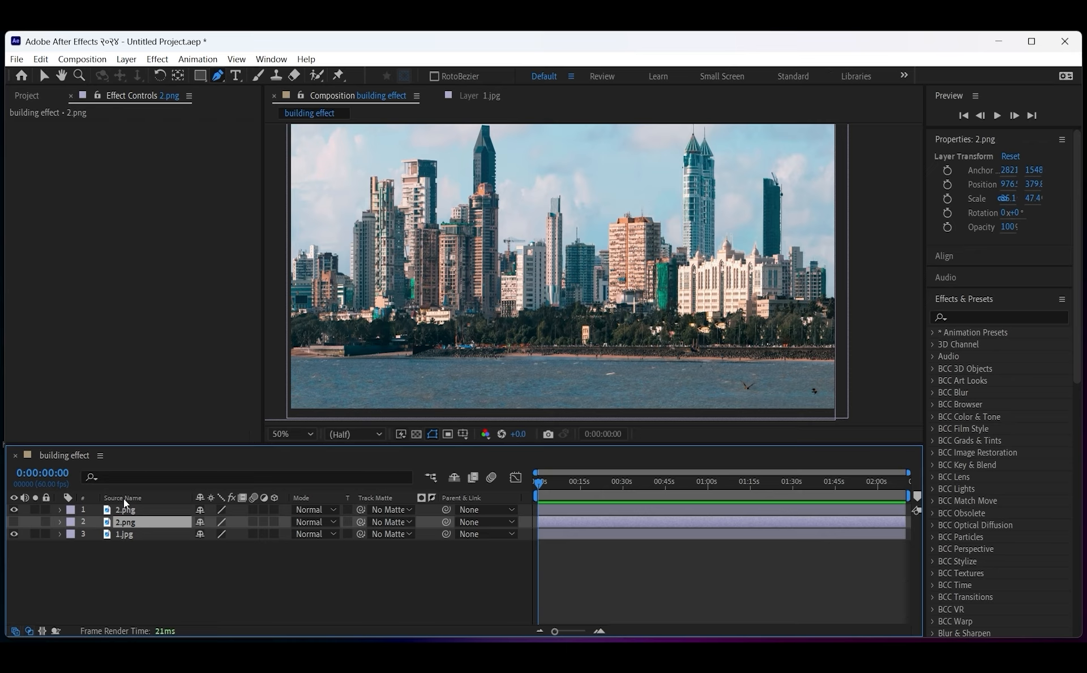
{"action": "left_click", "coordinate": [322, 213]}
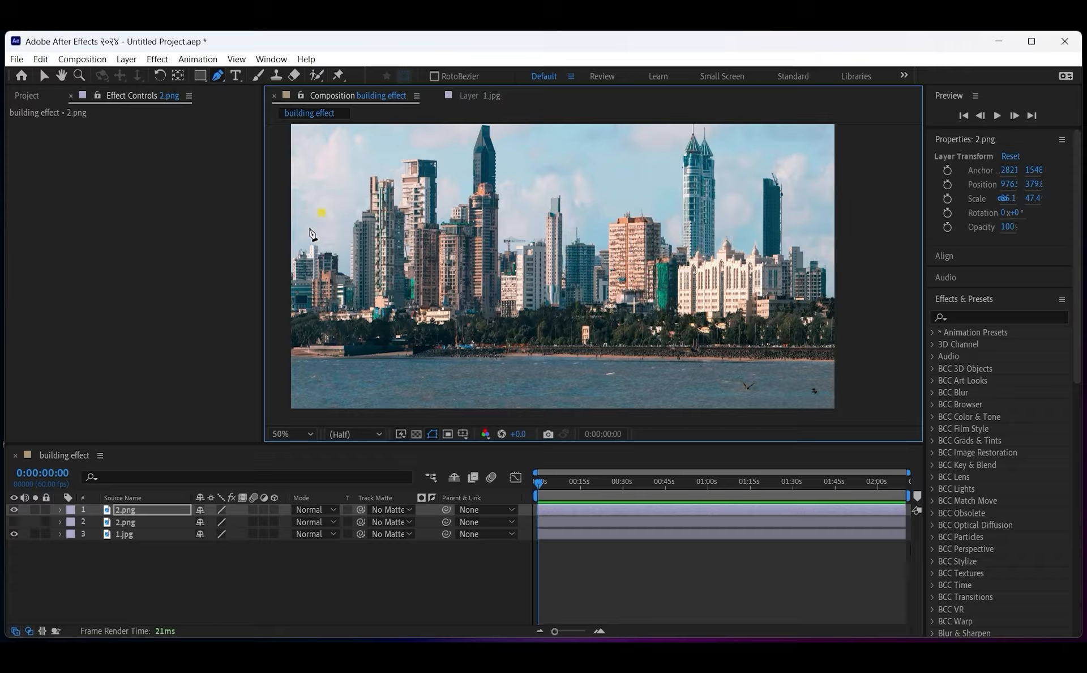
{"action": "left_click", "coordinate": [316, 262]}
{"action": "key", "text": "ctrl+z"}
{"action": "key", "text": "ctrl+z"}
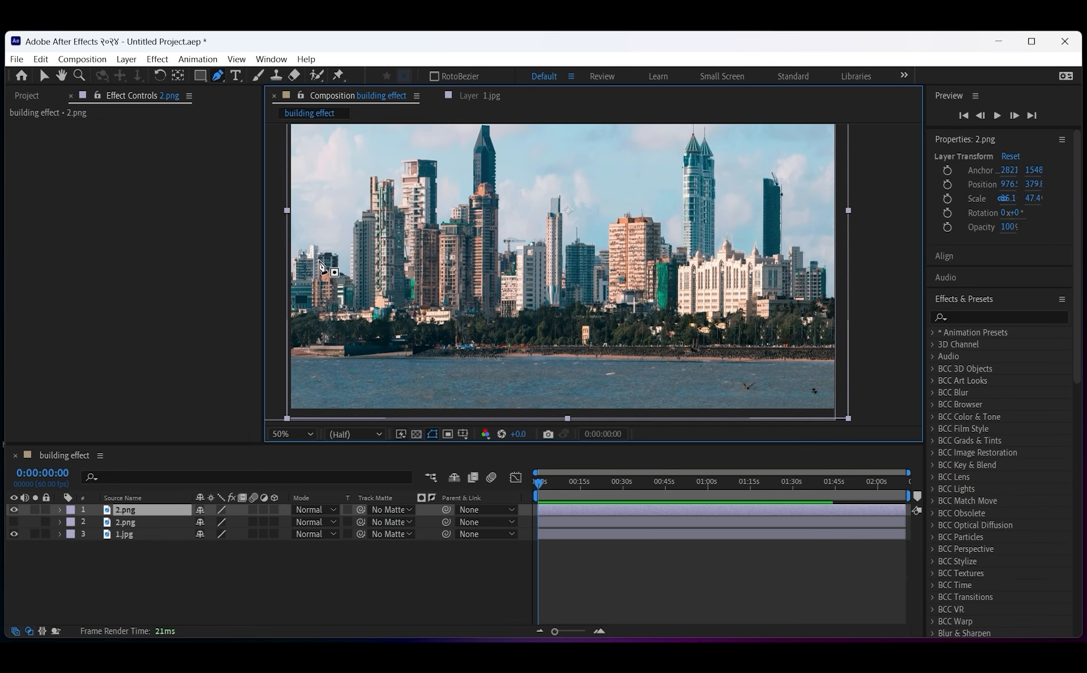
Step: Start a Pen tool mask on the top 2.png layer, from beyond the photo's left edge over the leftmost building to the white tower
{"action": "scroll", "coordinate": [352, 232], "scroll_direction": "up", "scroll_amount": 2}
{"action": "left_click_drag", "start_coordinate": [352, 233], "coordinate": [624, 115]}
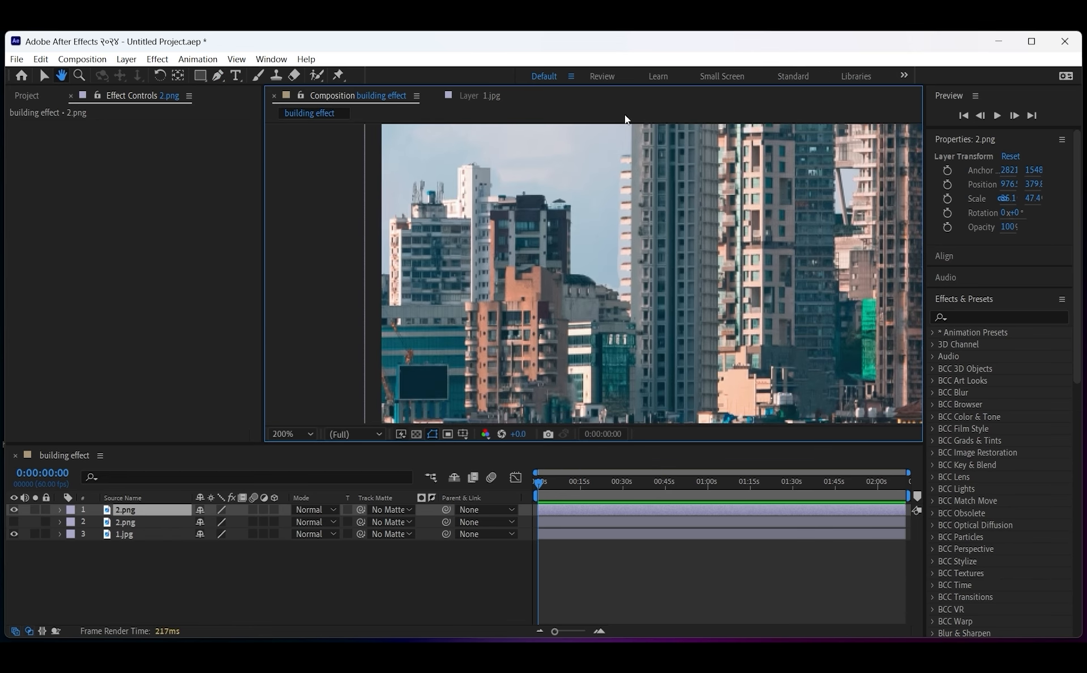
{"action": "left_click", "coordinate": [376, 203]}
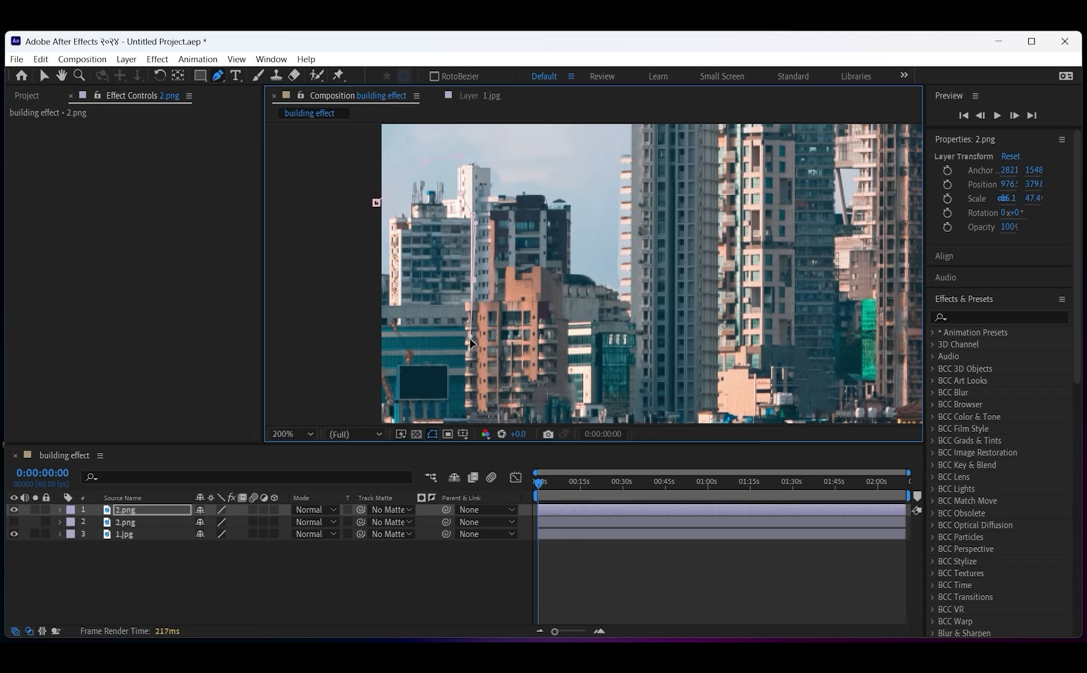
{"action": "mouse_move", "coordinate": [473, 280]}
{"action": "left_mouse_down"}
{"action": "mouse_move", "coordinate": [474, 327]}
{"action": "mouse_move", "coordinate": [468, 289]}
{"action": "left_mouse_up"}
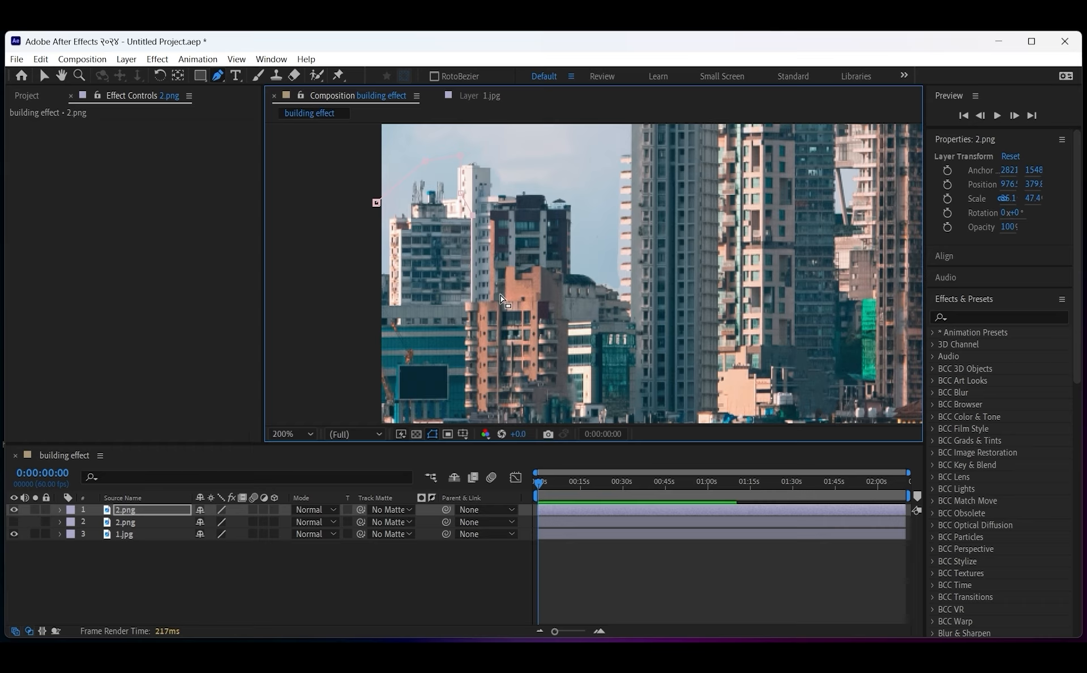
{"action": "scroll", "coordinate": [406, 255], "scroll_direction": "up", "scroll_amount": 1}
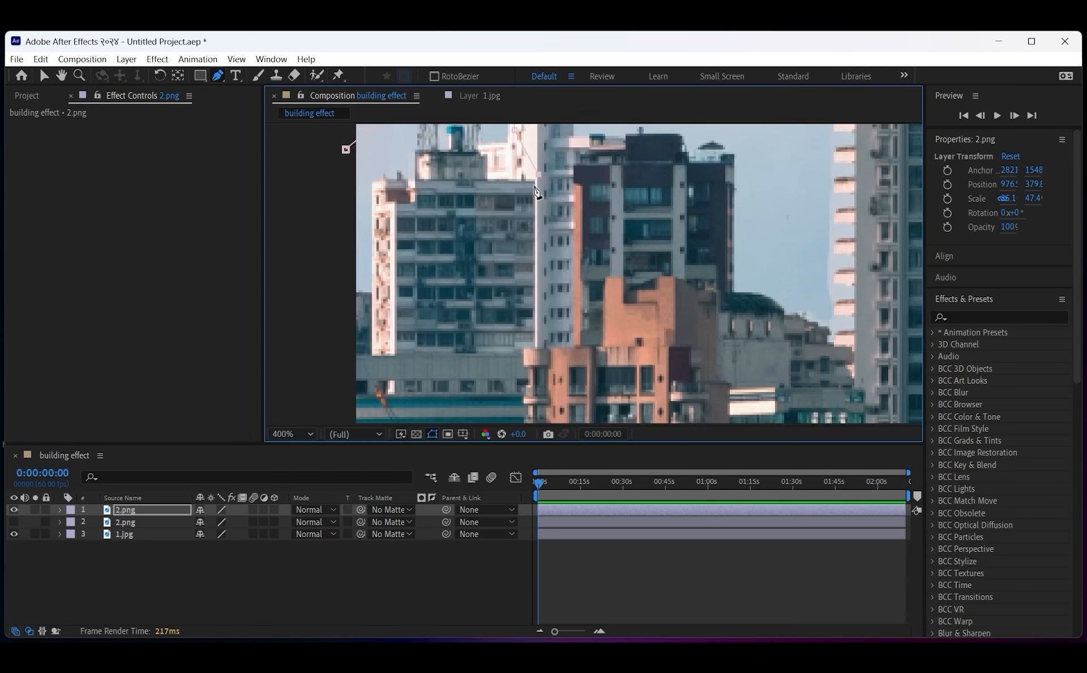
{"action": "left_click_drag", "start_coordinate": [534, 197], "coordinate": [534, 186]}
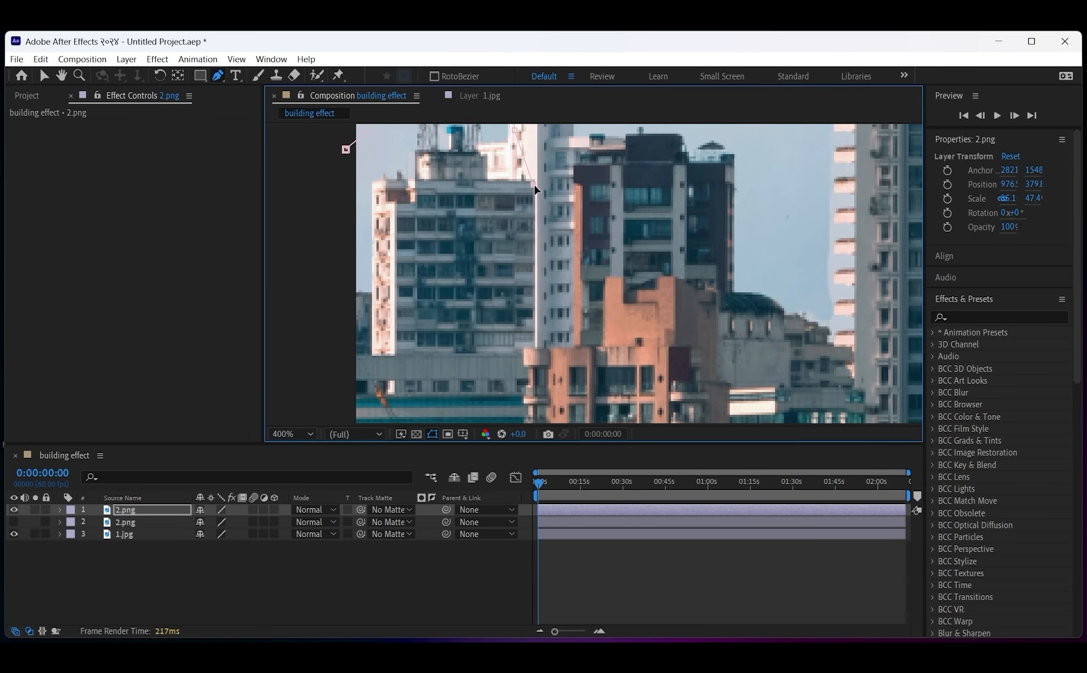
Step: Continue the mask path with corner points down the white tower's edge to the upper left corner of the orange building
{"action": "left_click_drag", "start_coordinate": [525, 275], "coordinate": [521, 314]}
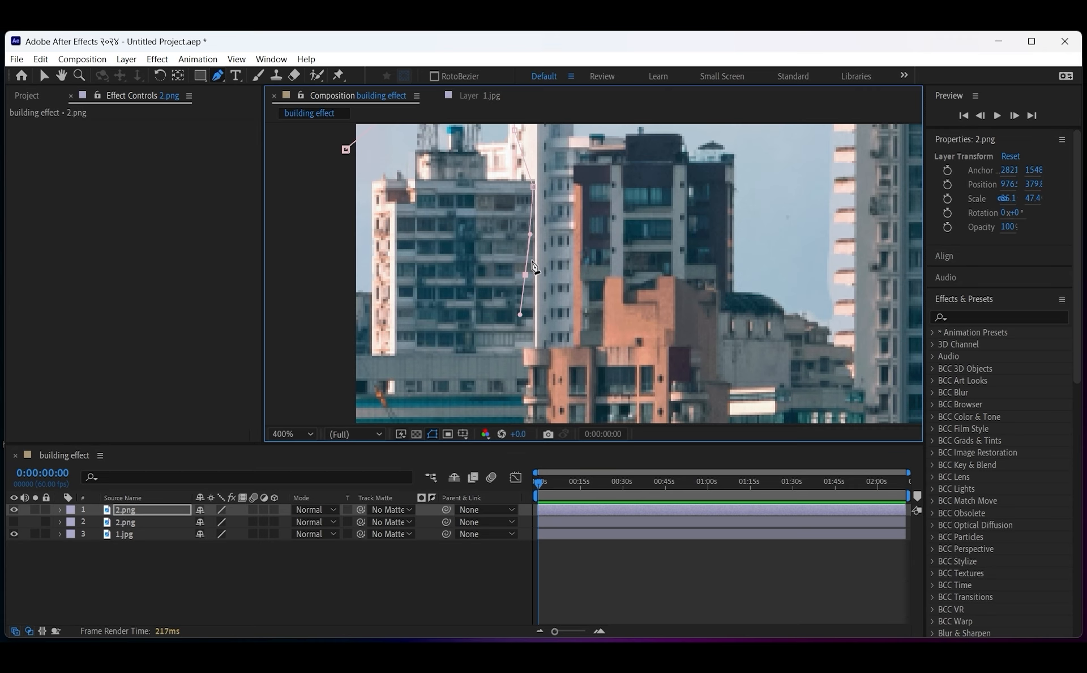
{"action": "key", "text": "ctrl+z"}
{"action": "left_click", "coordinate": [537, 325]}
{"action": "left_click", "coordinate": [522, 357]}
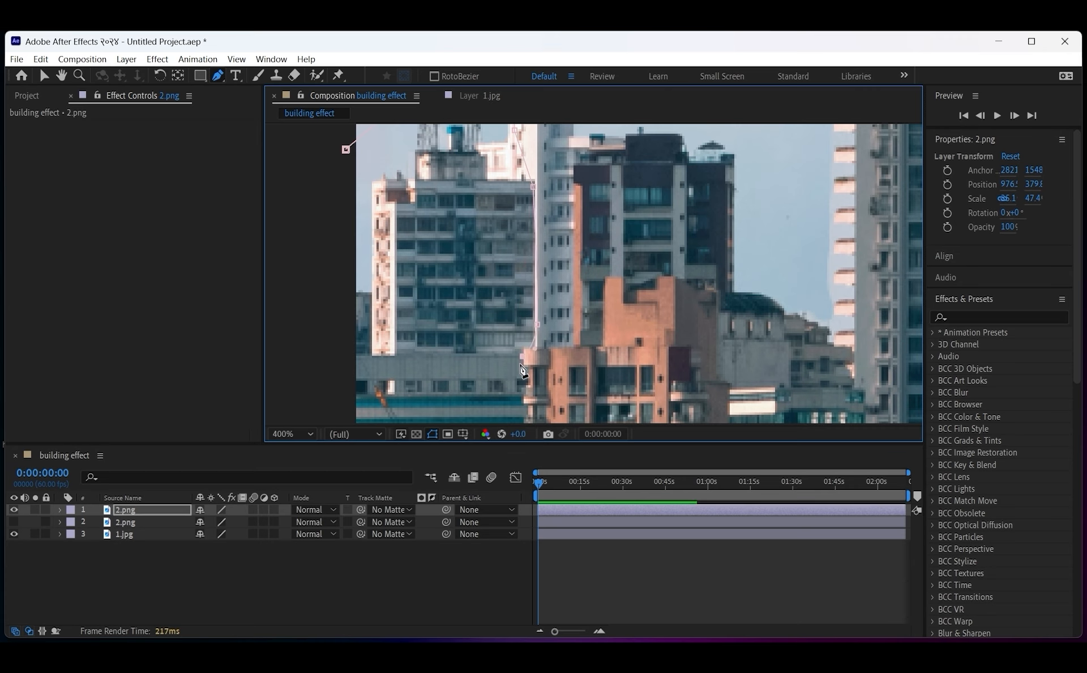
{"action": "left_click_drag", "start_coordinate": [515, 376], "coordinate": [490, 360]}
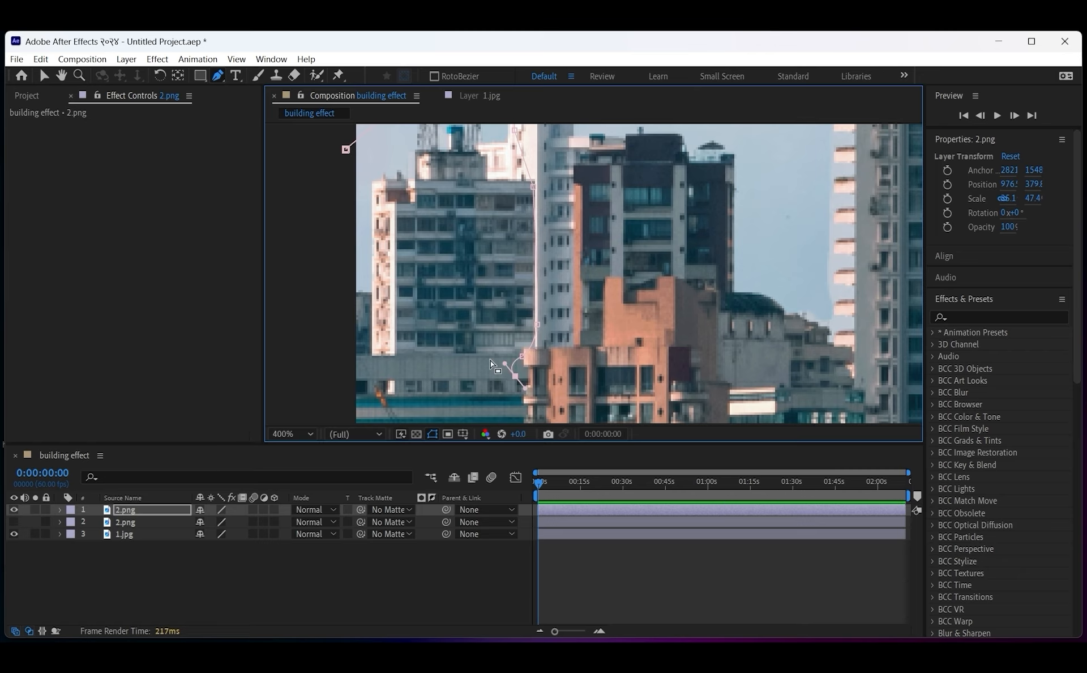
{"action": "key", "text": "ctrl+z"}
{"action": "left_click", "coordinate": [528, 366]}
{"action": "left_click", "coordinate": [527, 388]}
Step: Extend the mask path down the left edge of the orange building to near its base
{"action": "scroll", "coordinate": [527, 409], "scroll_direction": "down", "scroll_amount": 12}
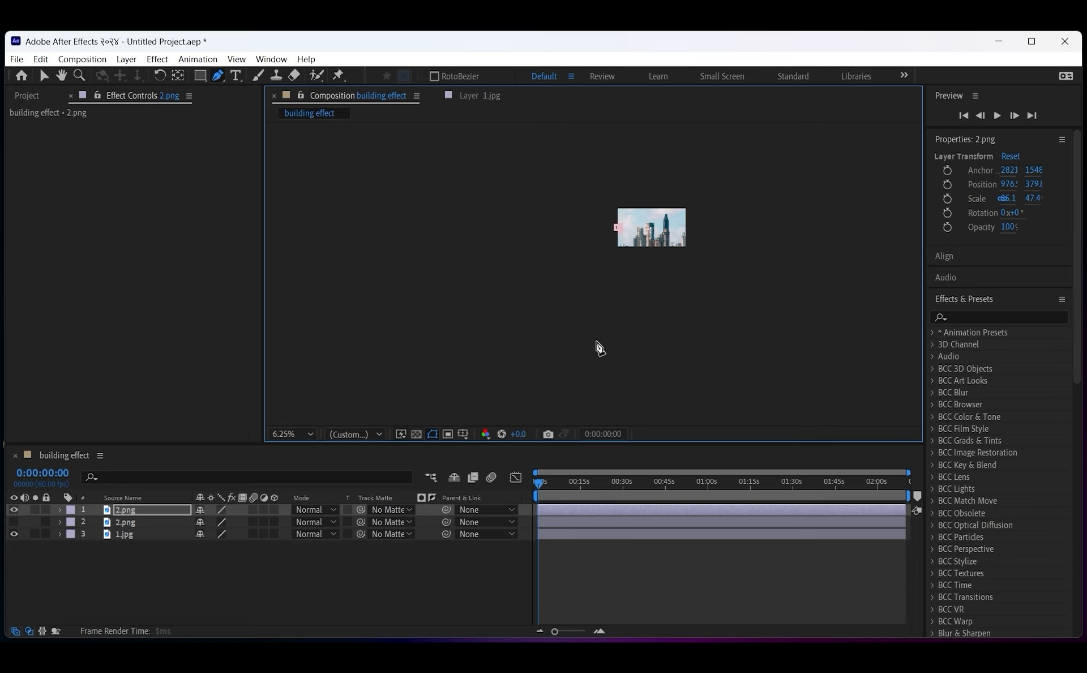
{"action": "scroll", "coordinate": [351, 314], "scroll_direction": "up", "scroll_amount": 12}
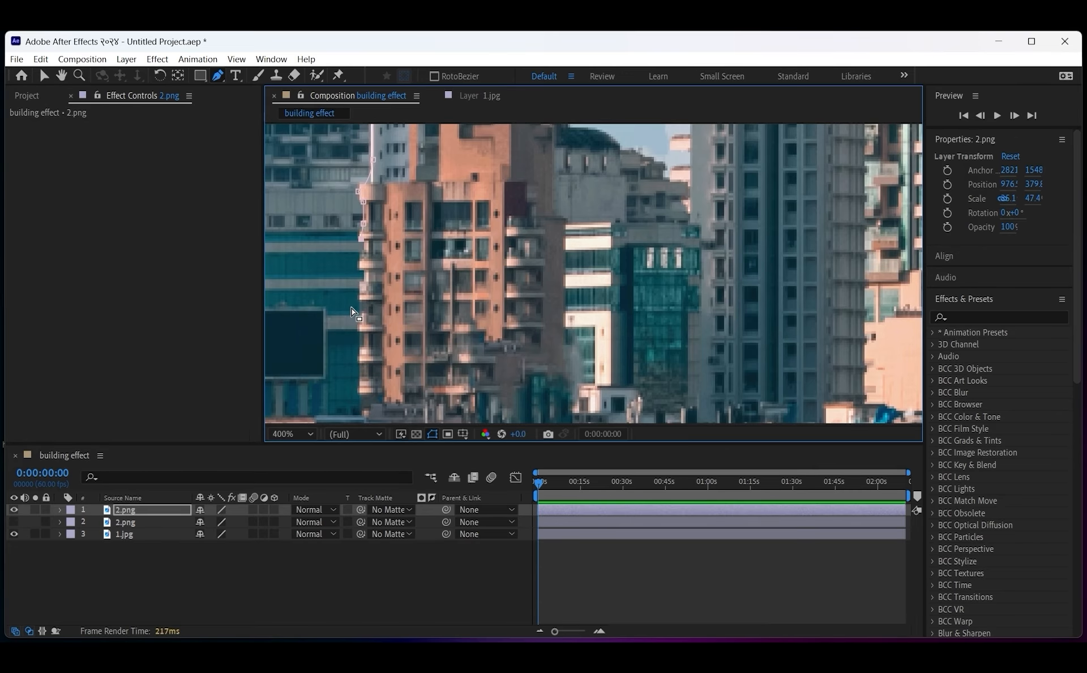
{"action": "left_click", "coordinate": [361, 261]}
{"action": "left_click", "coordinate": [361, 349]}
{"action": "left_click", "coordinate": [356, 402]}
Step: Continue the mask path around the orange building's base and across the low rooftops to beyond the photo's left edge
{"action": "left_click_drag", "start_coordinate": [357, 402], "coordinate": [475, 228]}
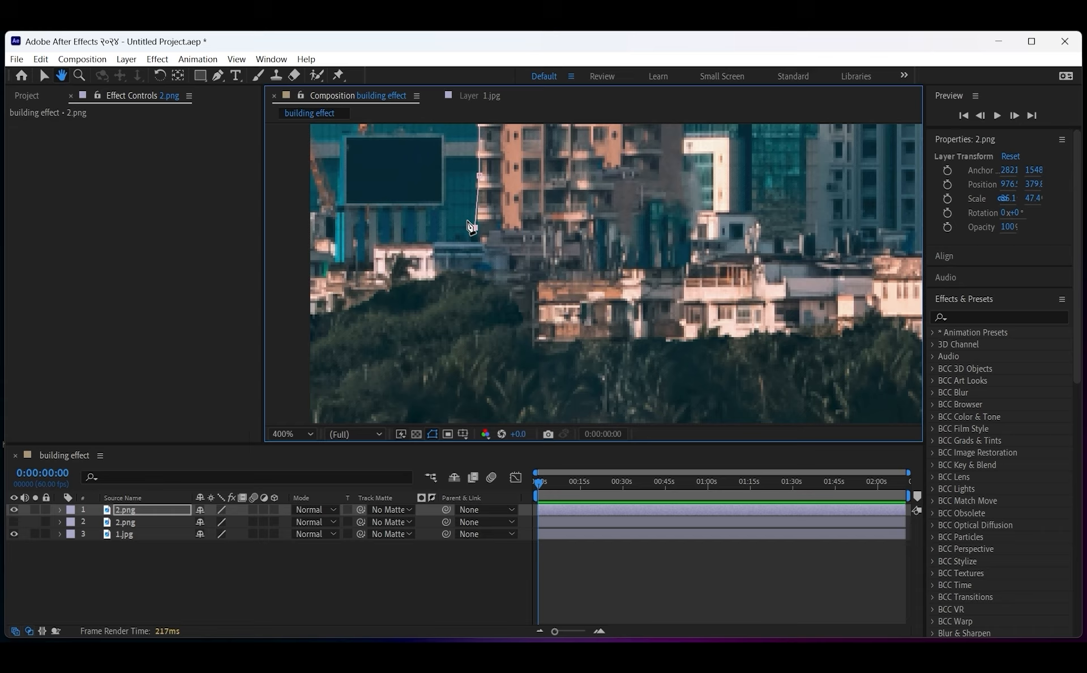
{"action": "left_click", "coordinate": [478, 241]}
{"action": "left_click", "coordinate": [438, 245]}
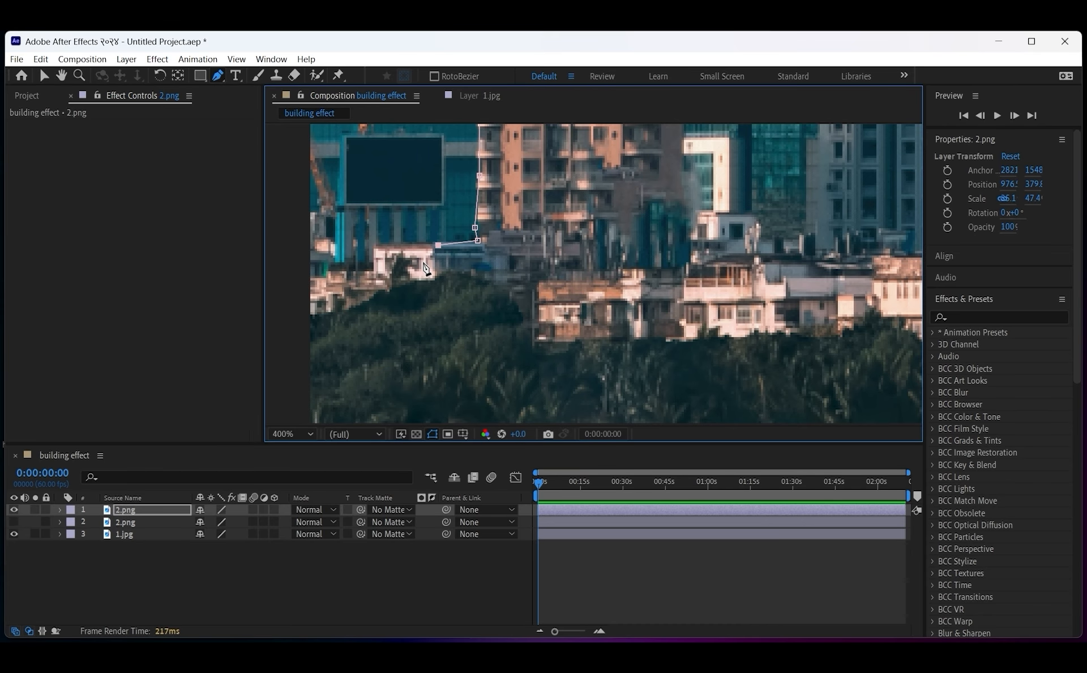
{"action": "left_click", "coordinate": [285, 243]}
Step: Run the mask path upward just outside the photo's left edge and close it around the leftmost buildings
{"action": "left_click_drag", "start_coordinate": [318, 199], "coordinate": [408, 437]}
{"action": "left_click", "coordinate": [367, 280]}
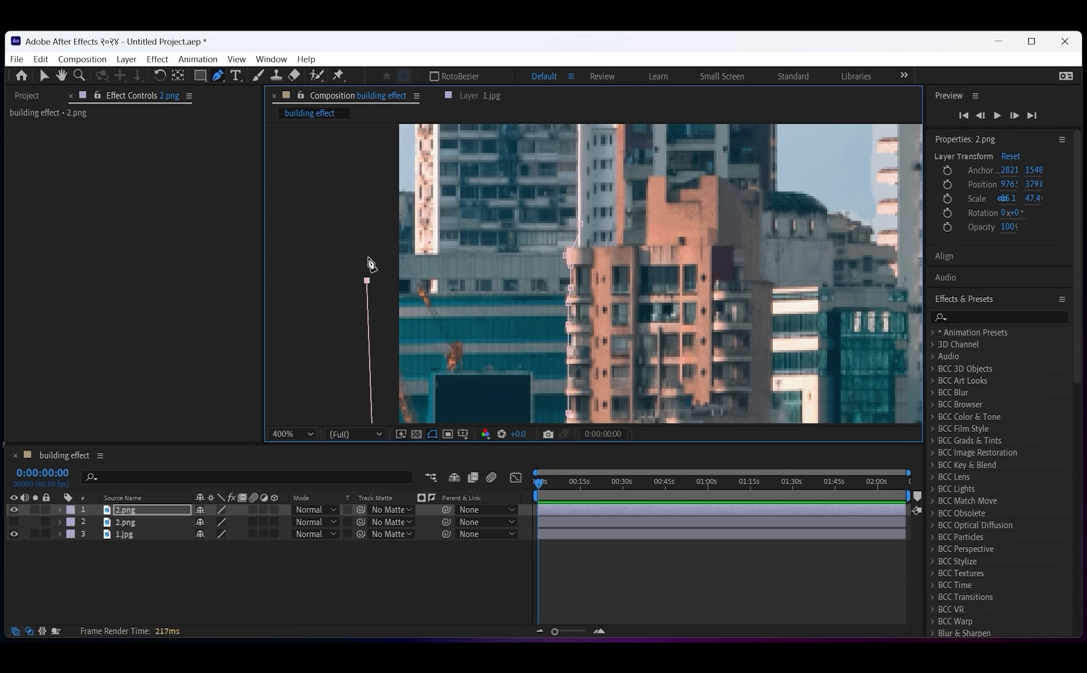
{"action": "left_click", "coordinate": [397, 218]}
{"action": "left_click", "coordinate": [365, 179]}
{"action": "left_click_drag", "start_coordinate": [408, 183], "coordinate": [418, 332]}
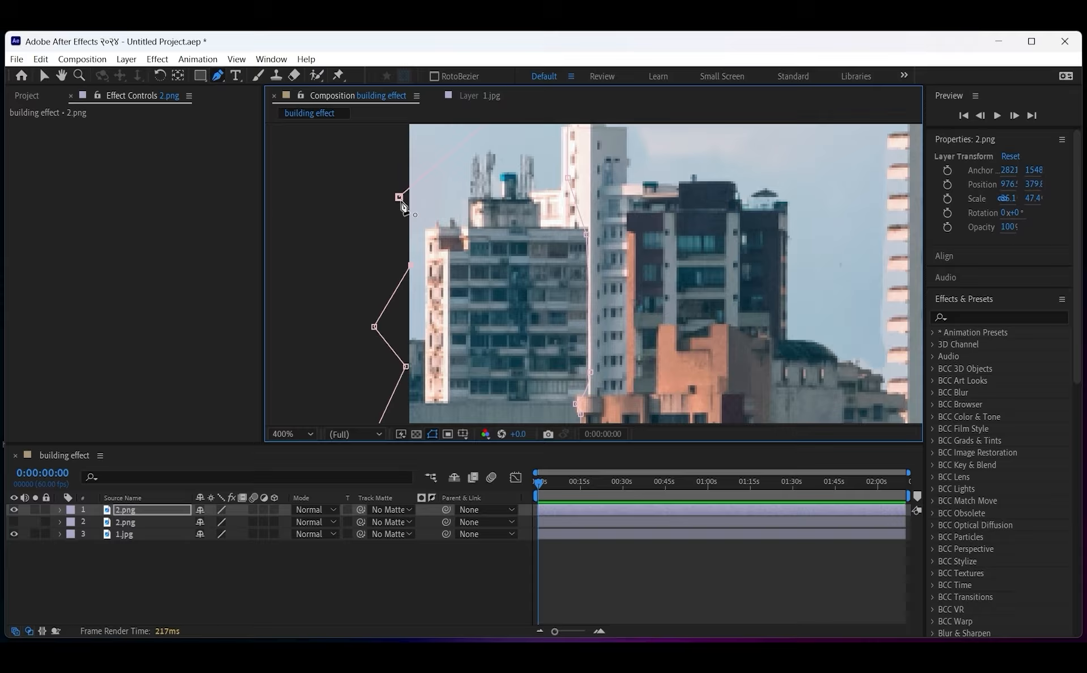
{"action": "left_click", "coordinate": [400, 197]}
{"action": "scroll", "coordinate": [394, 271], "scroll_direction": "down", "scroll_amount": 4}
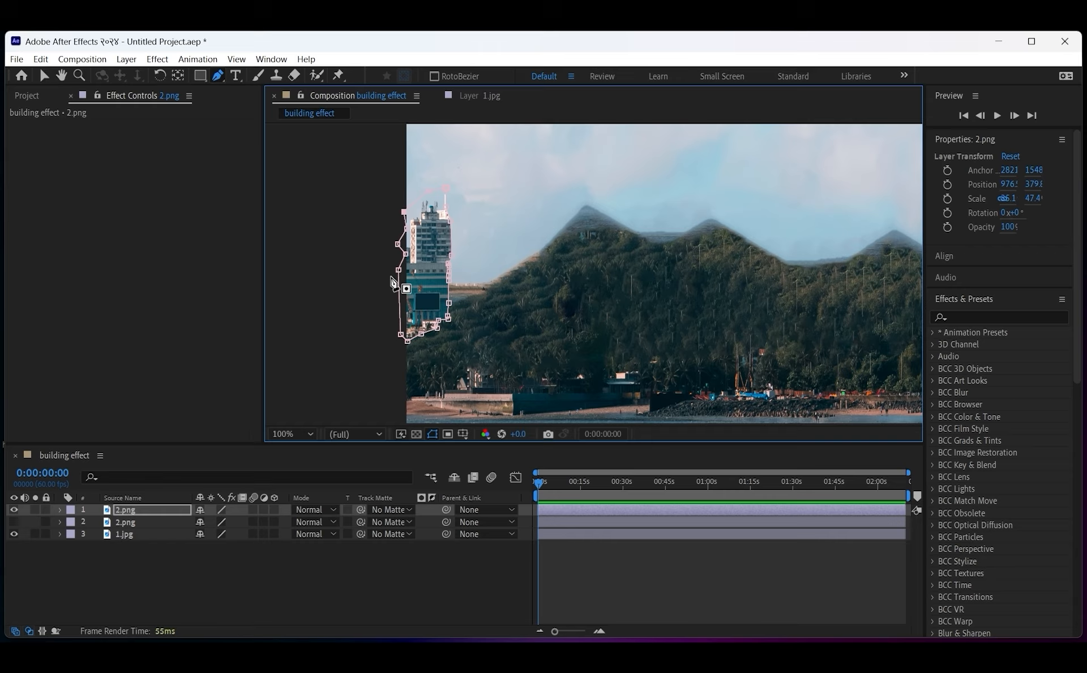
Step: Make the masked top 2.png layer a 3D layer
{"action": "key", "text": "v"}
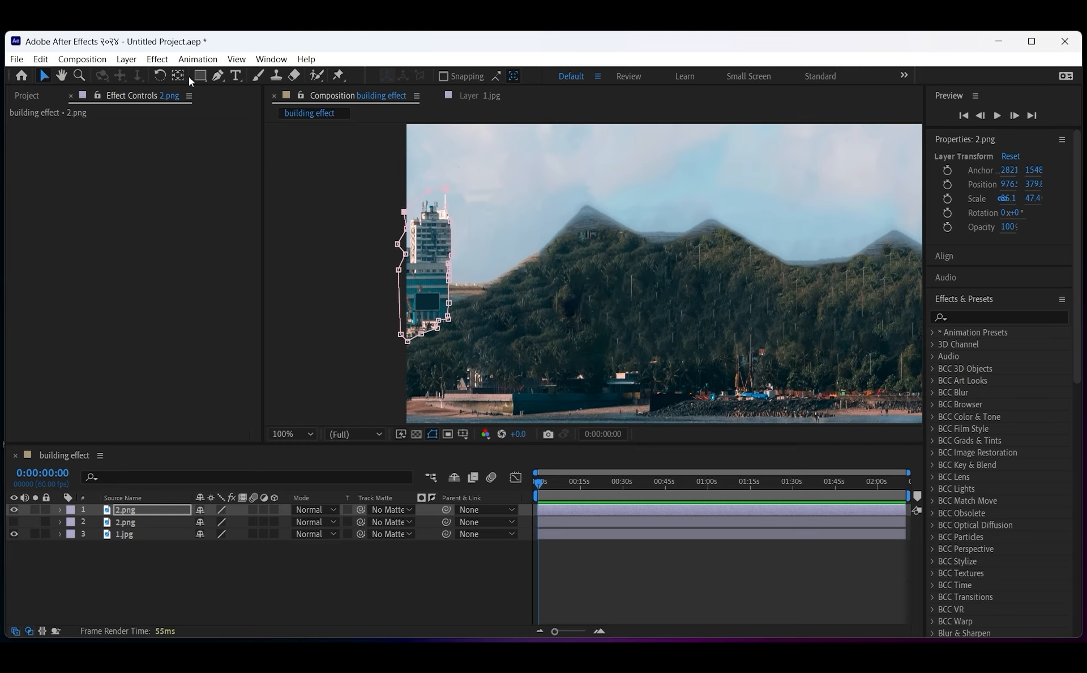
{"action": "right_click", "coordinate": [141, 505]}
{"action": "left_click", "coordinate": [182, 206]}
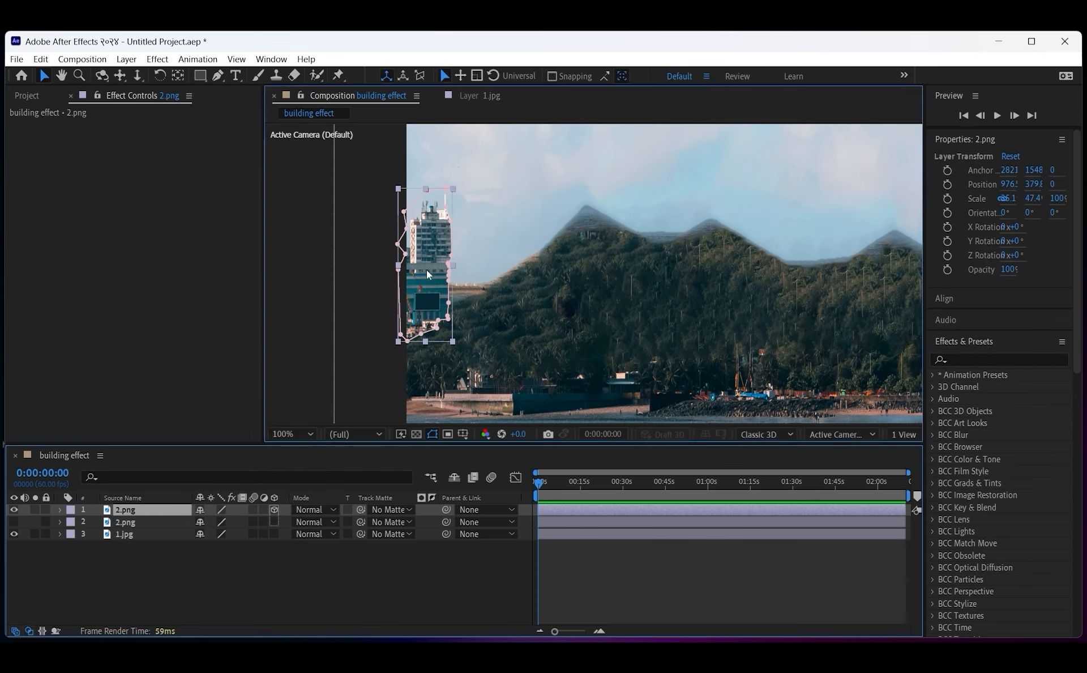
{"action": "key", "text": "c"}
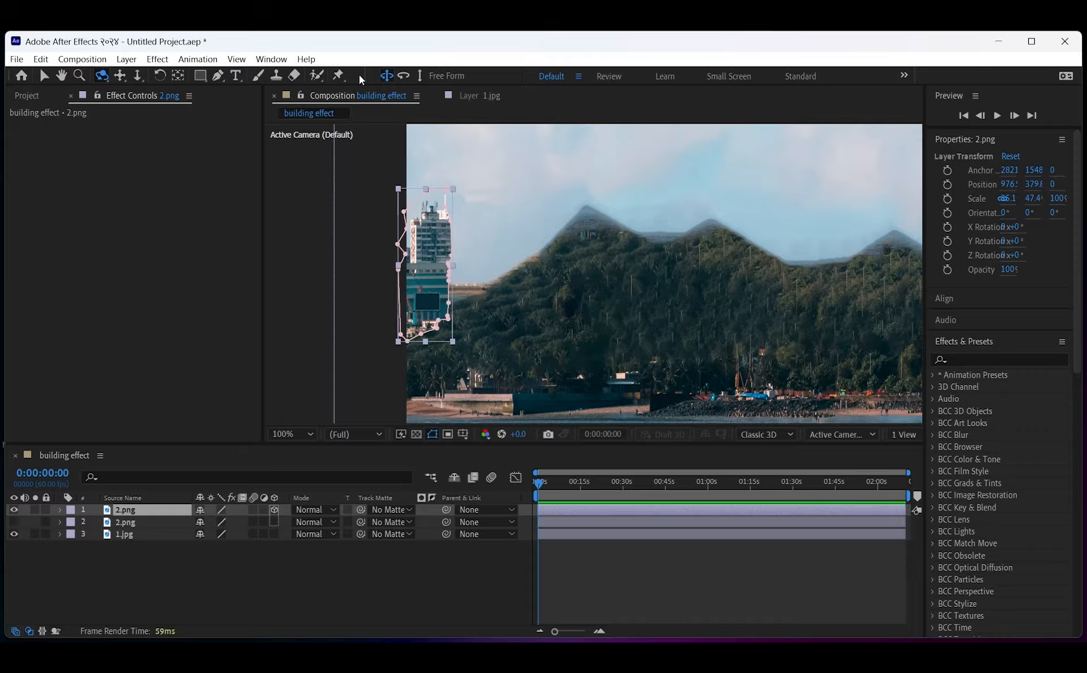
{"action": "key", "text": "v"}
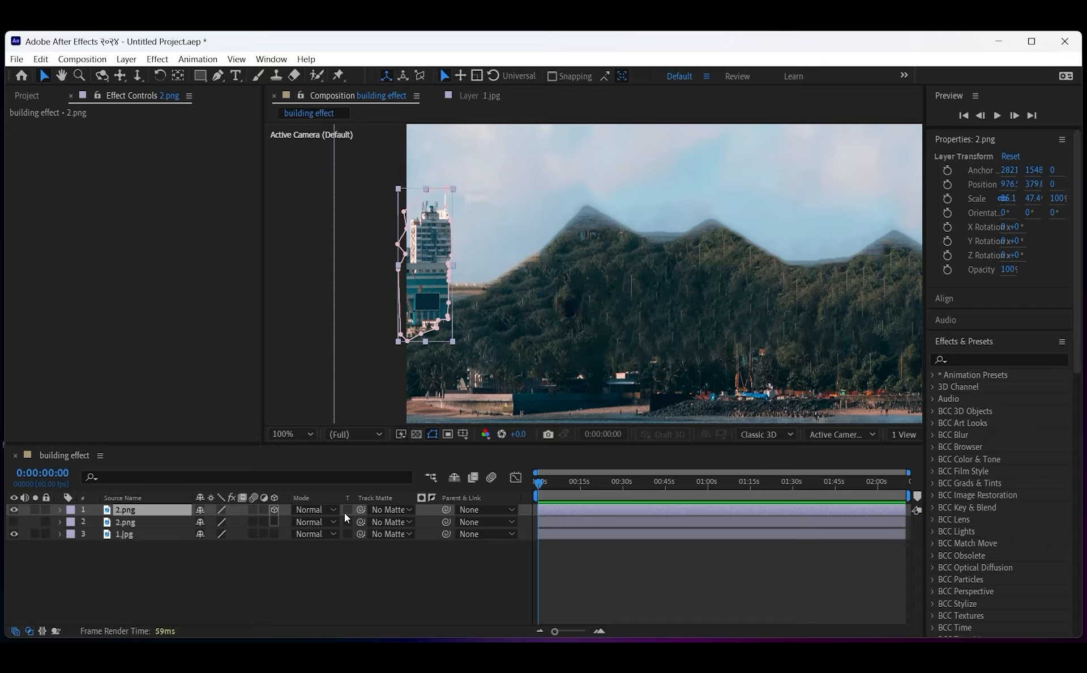
{"action": "left_click", "coordinate": [275, 509]}
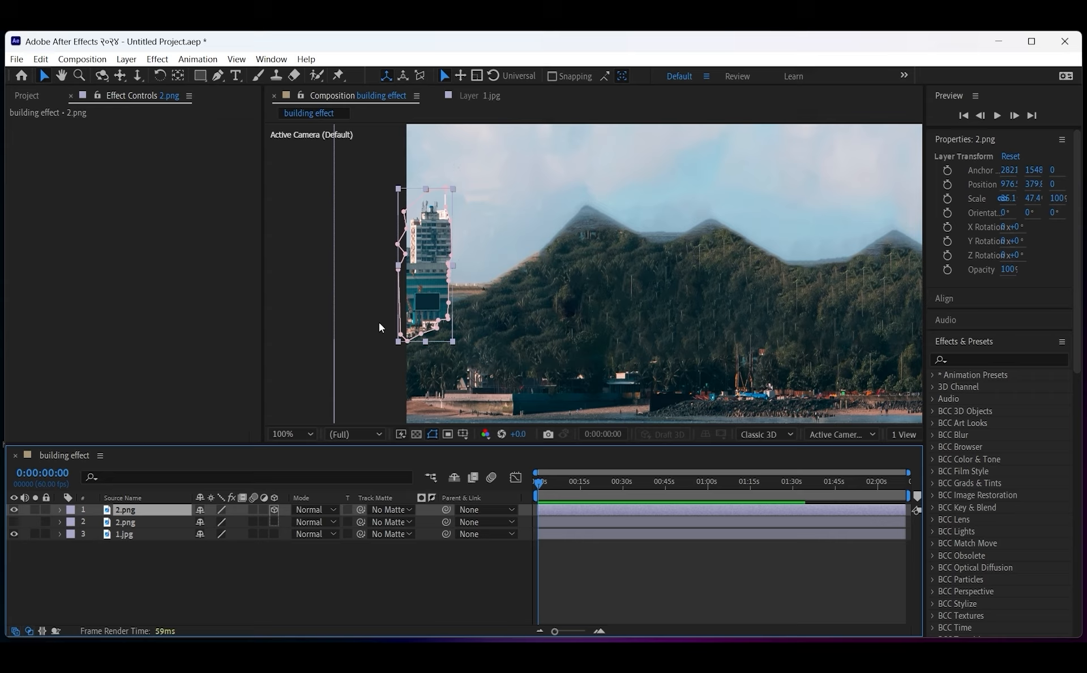
Step: Fit the composition in the viewer and try moving the masked building layer upward along its Y axis
{"action": "scroll", "coordinate": [379, 326], "scroll_direction": "up", "scroll_amount": 1}
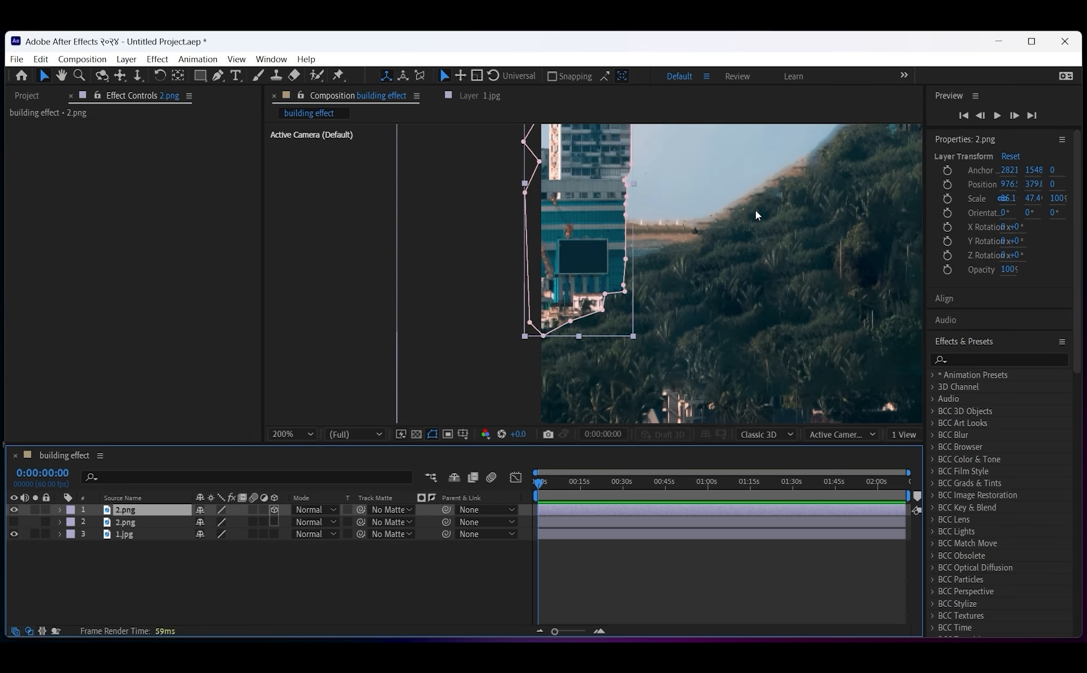
{"action": "scroll", "coordinate": [687, 143], "scroll_direction": "down", "scroll_amount": 3}
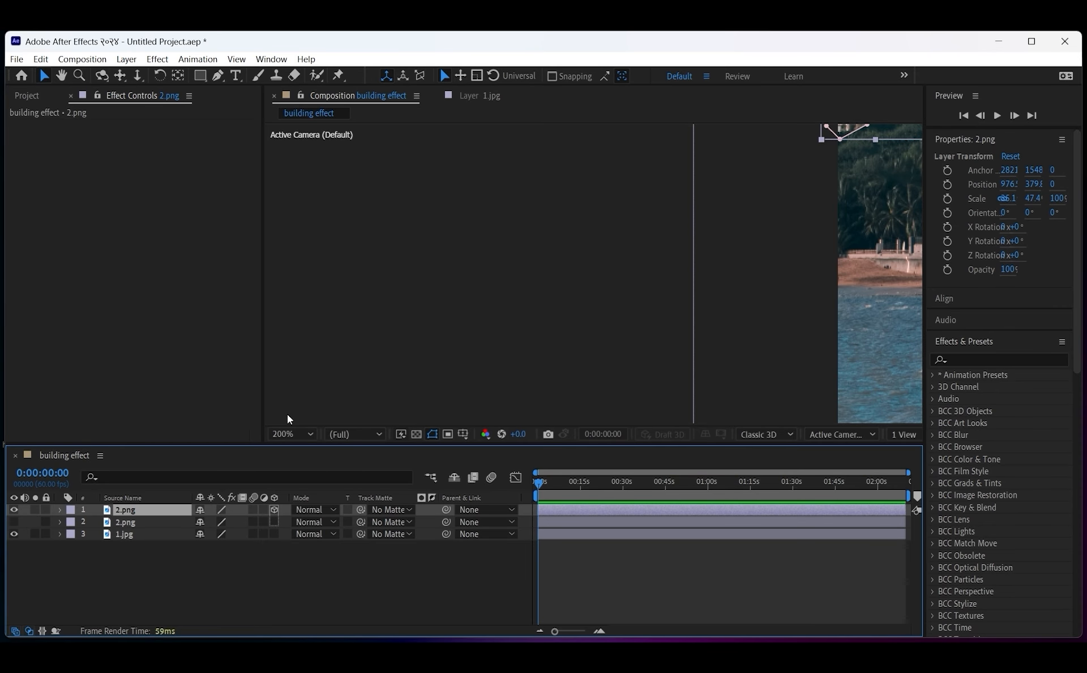
{"action": "key", "text": "shift+slash"}
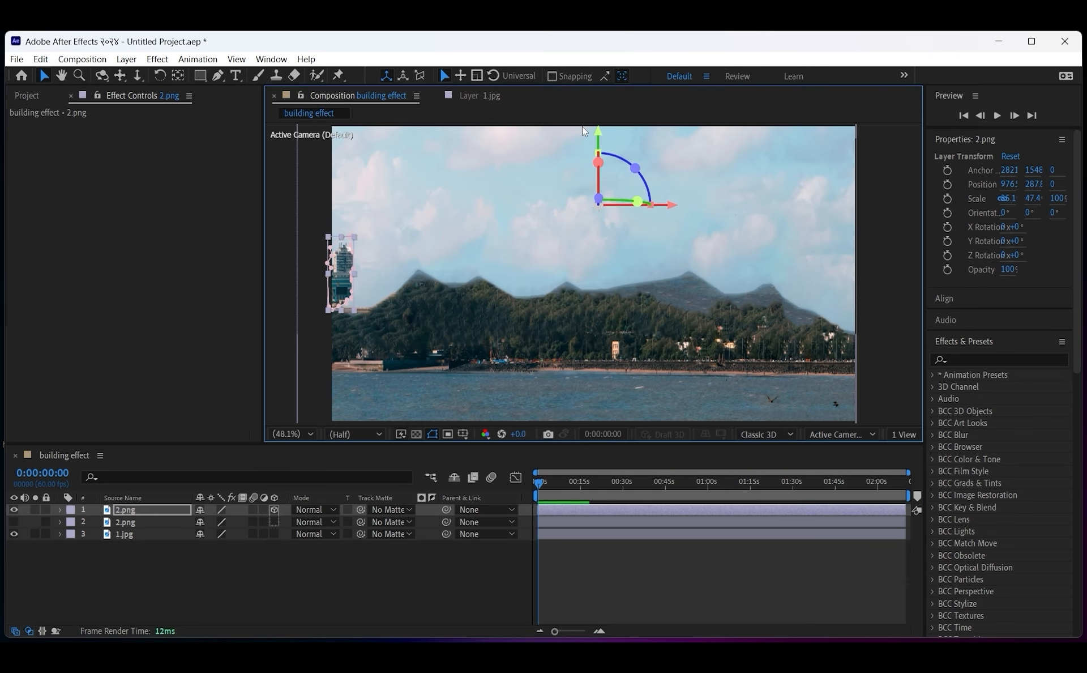
{"action": "key", "text": "ctrl+z"}
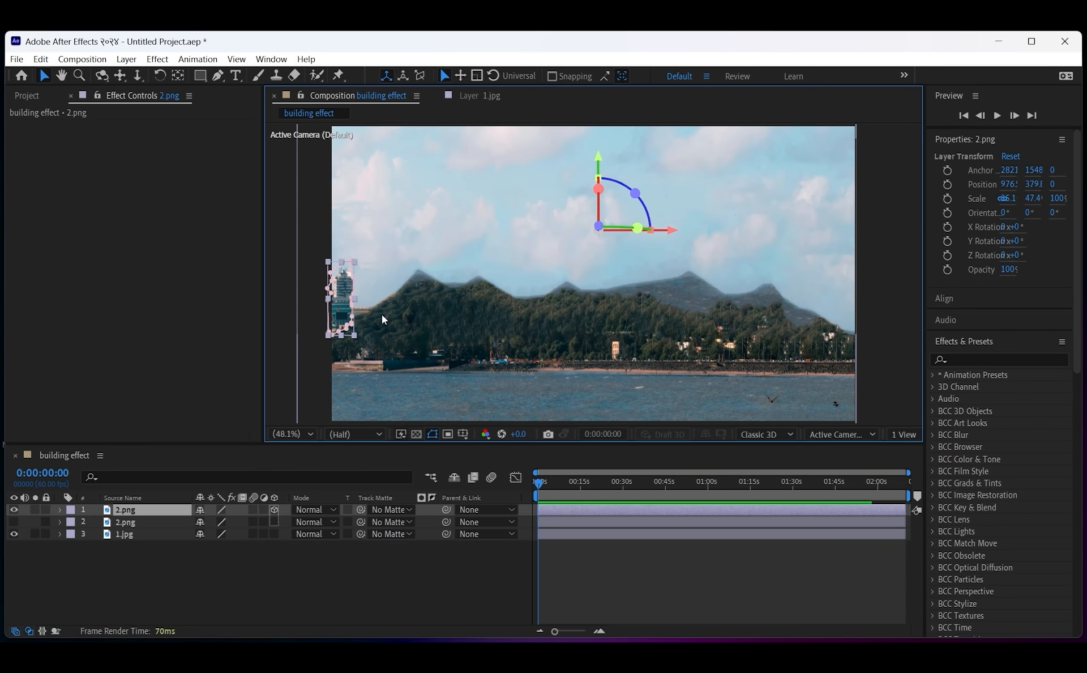
{"action": "left_click_drag", "start_coordinate": [598, 155], "coordinate": [601, 131]}
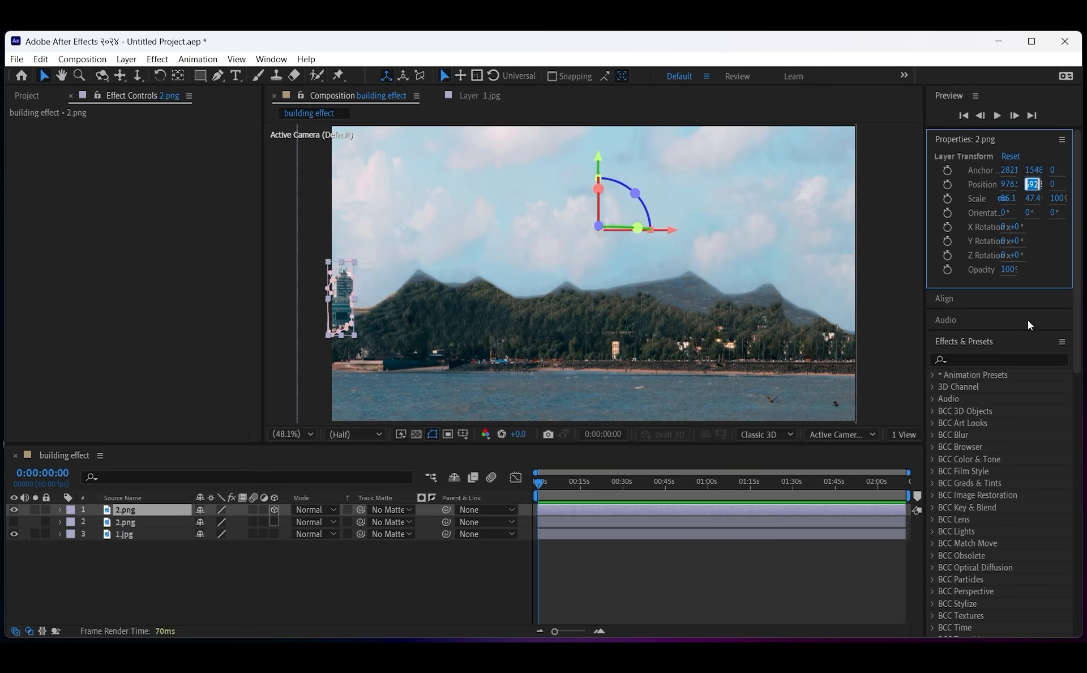
Step: Switch to Notepad, replace the open note's text with the layer's Y position 379.7692, and return to After Effects
{"action": "mouse_move", "coordinate": [414, 624]}
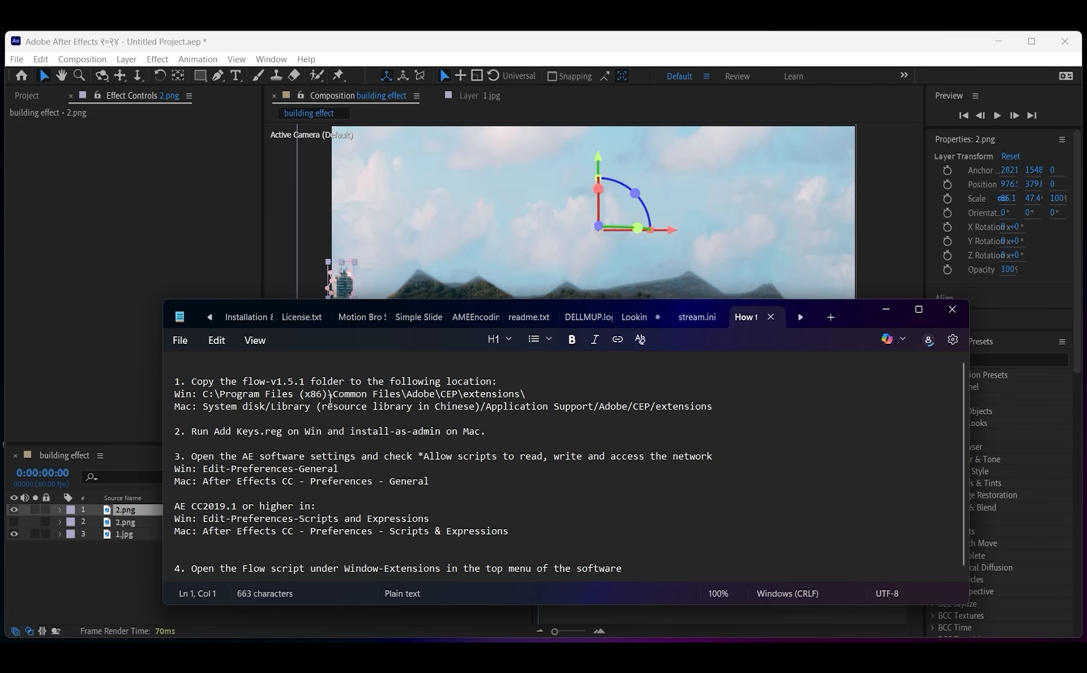
{"action": "key", "text": "ctrl+a"}
{"action": "type", "text": "379.7692"}
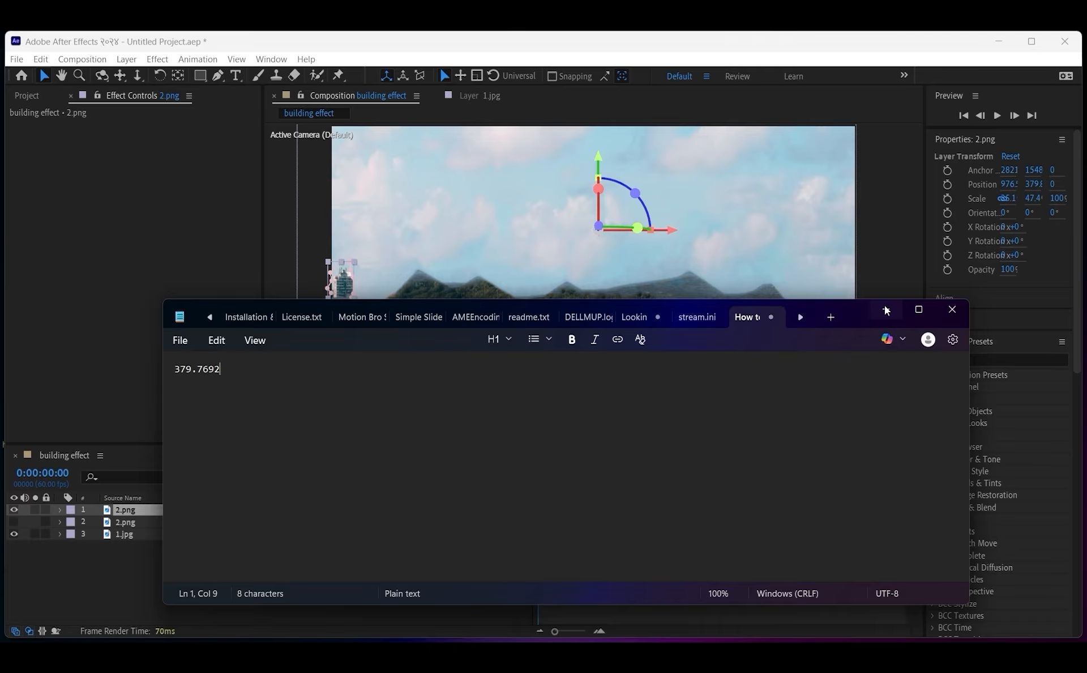
{"action": "left_click", "coordinate": [887, 311]}
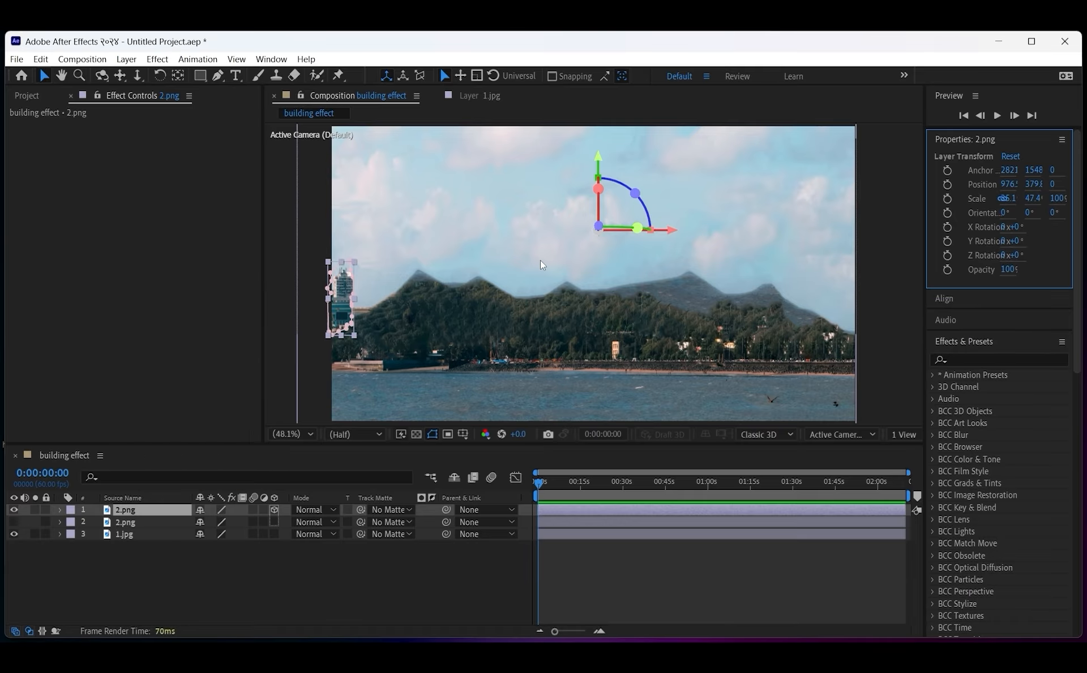
Step: Add a Position keyframe to the masked layer at 0:00:00:00 and move the building above the frame to Y -523.2
{"action": "left_click", "coordinate": [64, 510]}
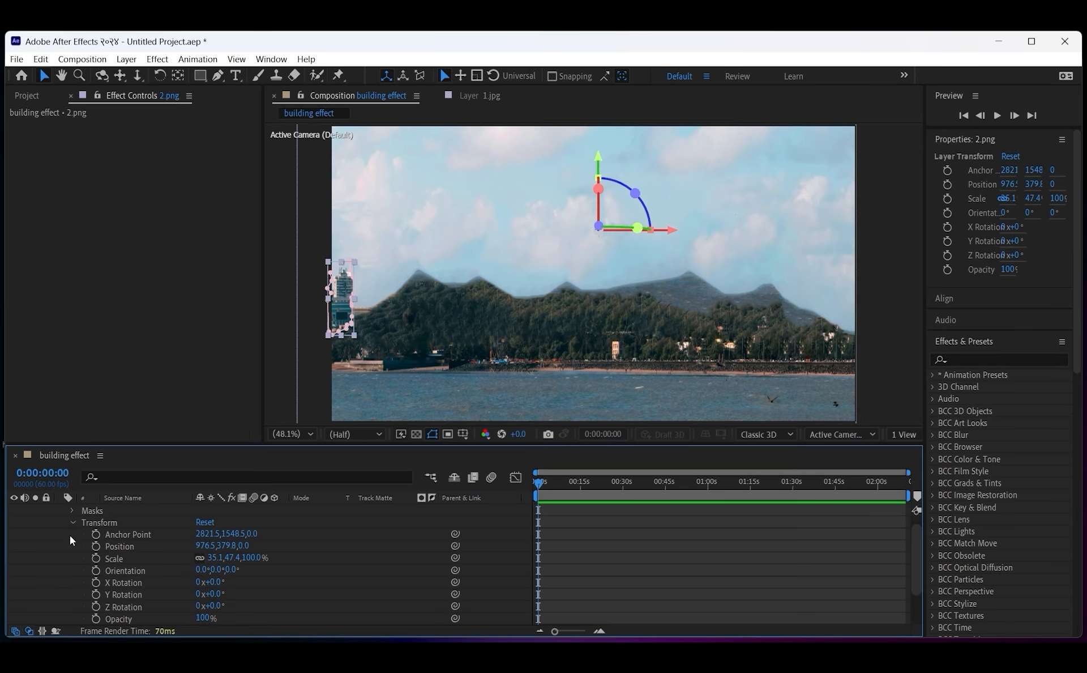
{"action": "left_click", "coordinate": [94, 546]}
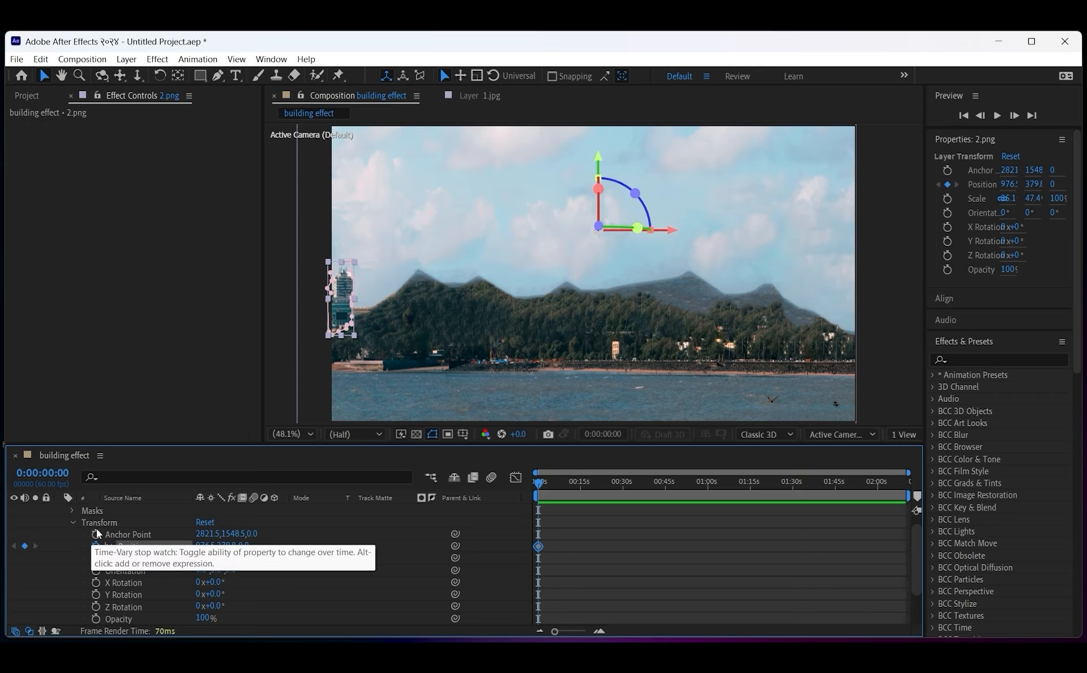
{"action": "left_click", "coordinate": [600, 162]}
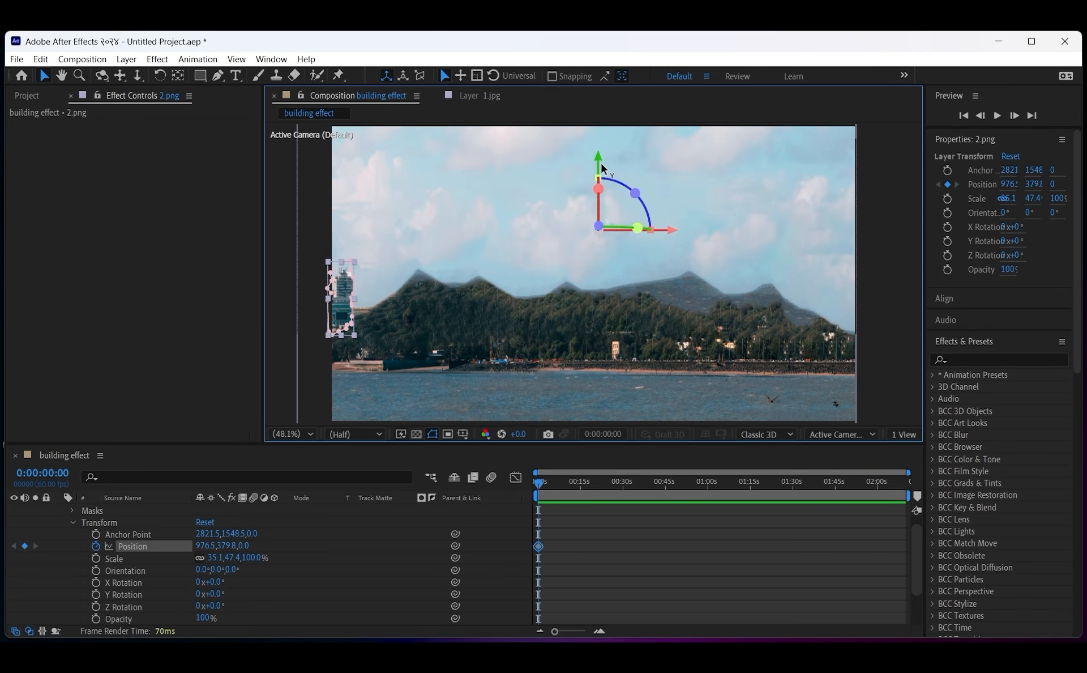
{"action": "left_click_drag", "start_coordinate": [601, 162], "coordinate": [599, 32]}
{"action": "scroll", "coordinate": [482, 214], "scroll_direction": "down", "scroll_amount": 2}
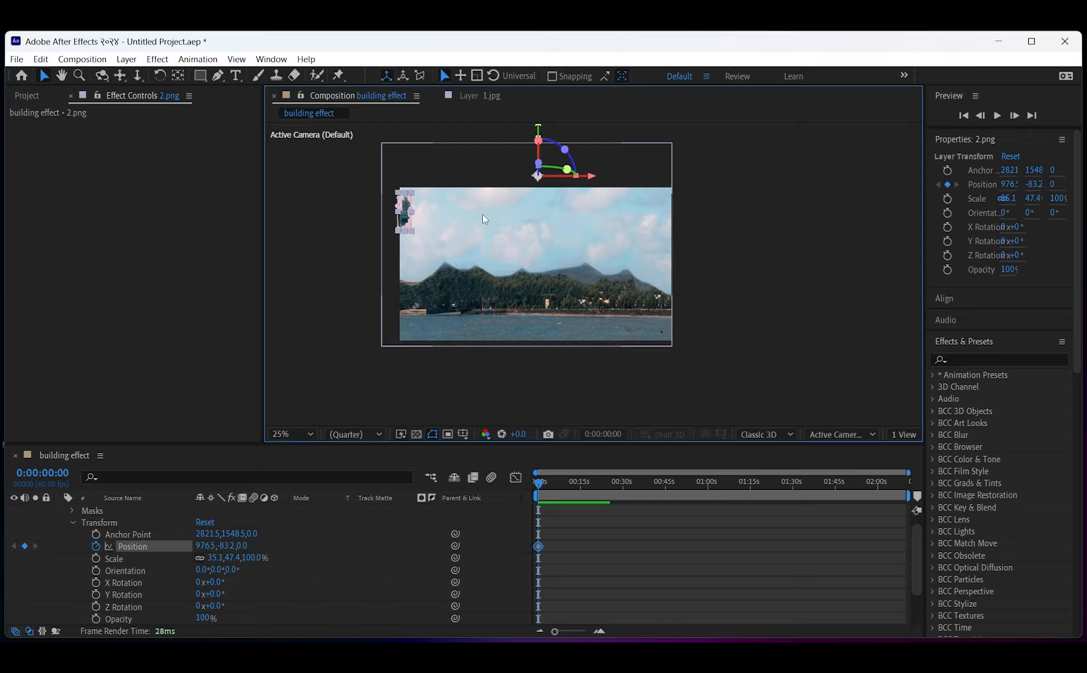
Step: Add a second Position keyframe at 0:00:37:15 with the masked layer's Y position set to 379.7692
{"action": "left_click", "coordinate": [583, 488]}
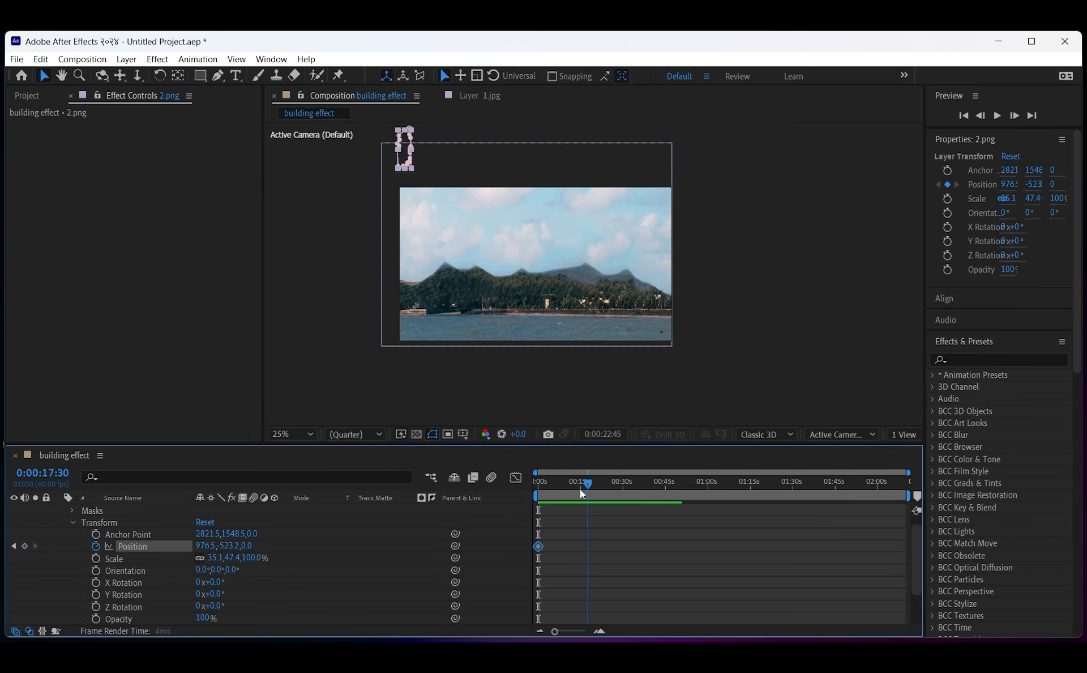
{"action": "left_click_drag", "start_coordinate": [580, 489], "coordinate": [644, 498]}
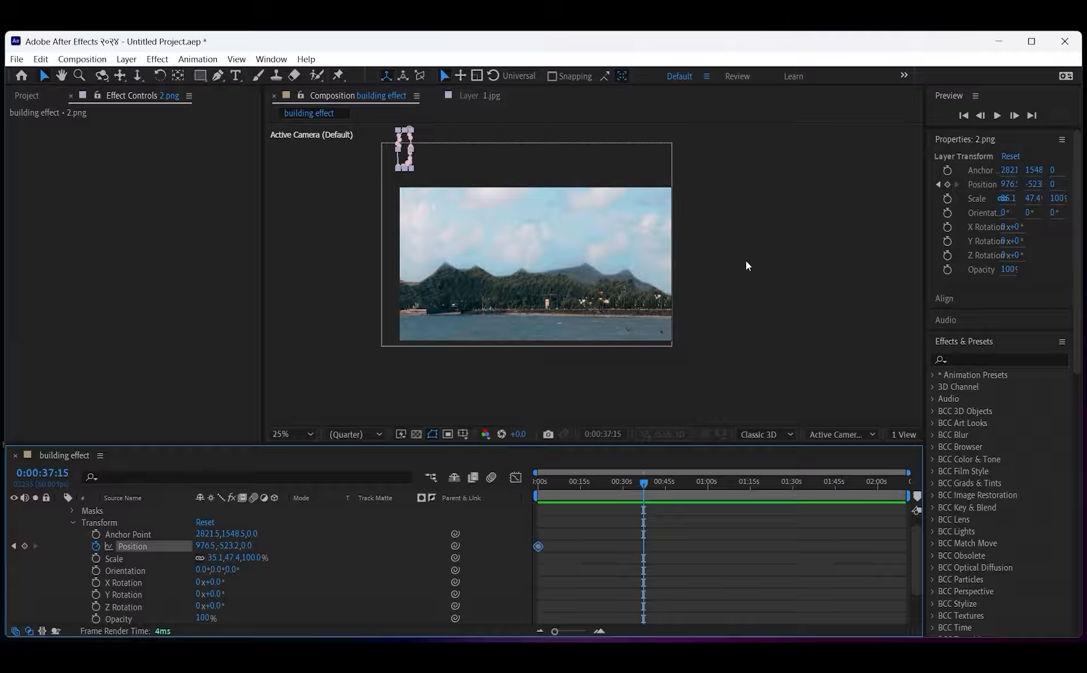
{"action": "left_click", "coordinate": [232, 546]}
{"action": "type", "text": "379.7692"}
{"action": "key", "text": "Return"}
Step: Preview the building's drop animation from the start of the composition to past the second keyframe
{"action": "key", "text": "Home"}
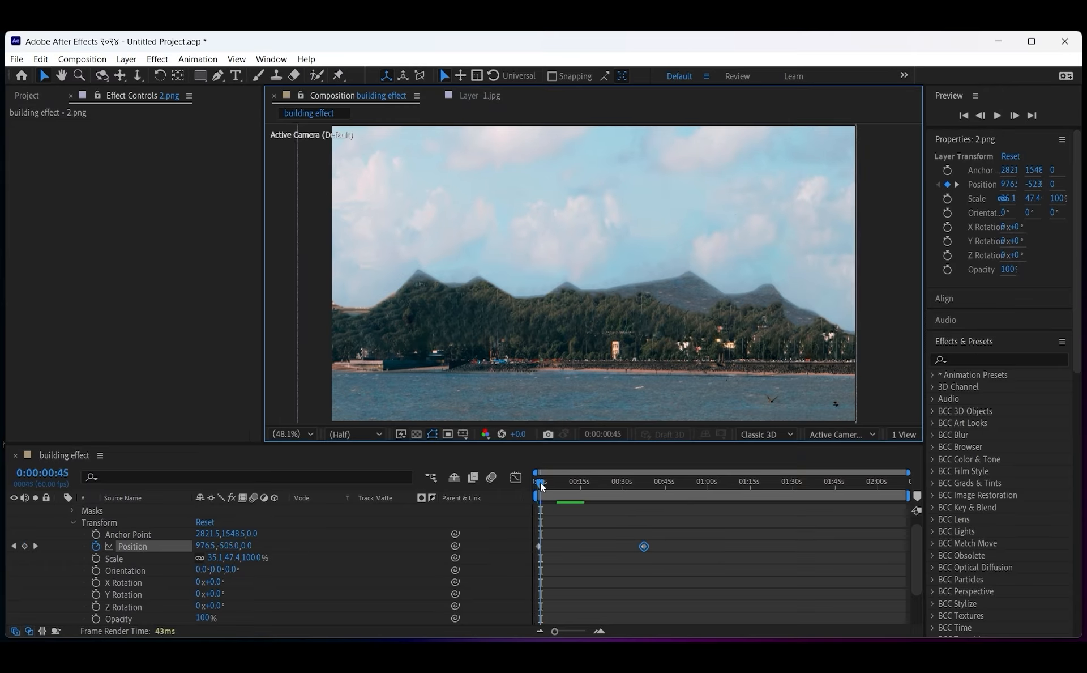
{"action": "left_click", "coordinate": [592, 482]}
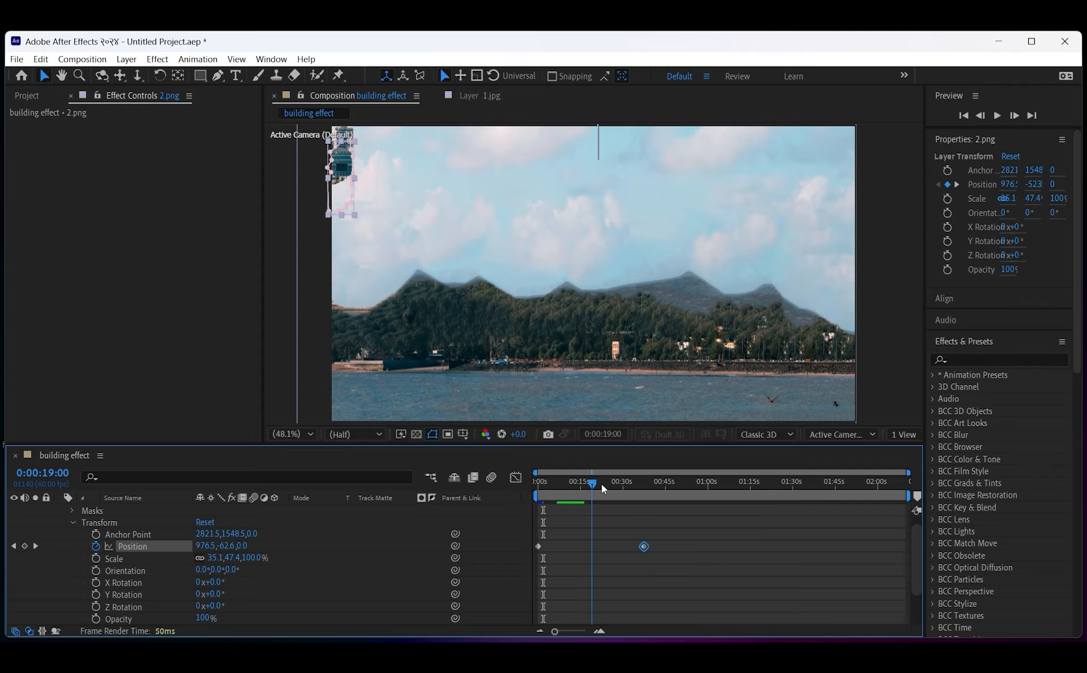
{"action": "key", "text": "space"}
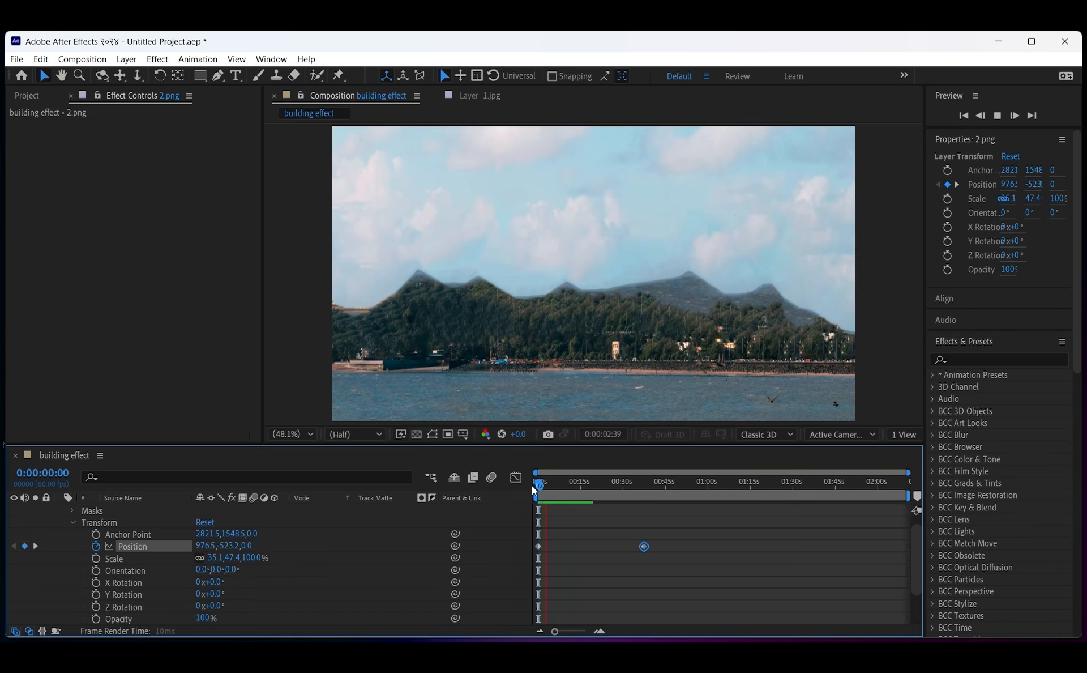
{"action": "left_click_drag", "start_coordinate": [535, 486], "coordinate": [655, 477]}
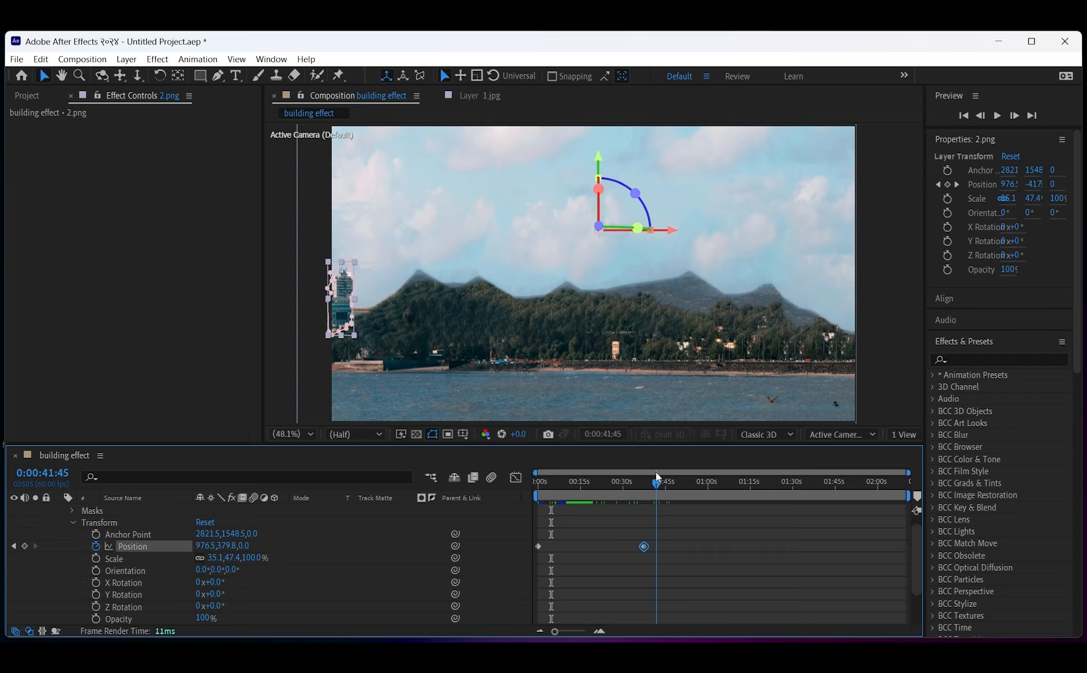
Step: Save the project as "project data" in the project photo folder on drive D
{"action": "left_click", "coordinate": [17, 58]}
{"action": "mouse_move", "coordinate": [34, 189]}
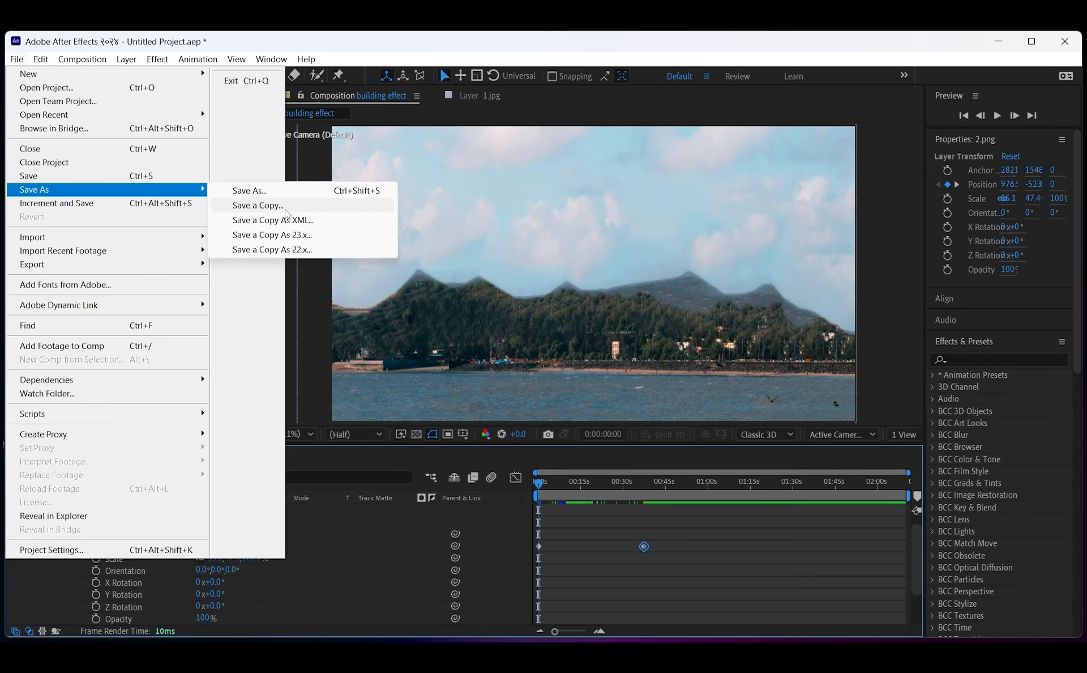
{"action": "left_click", "coordinate": [285, 209]}
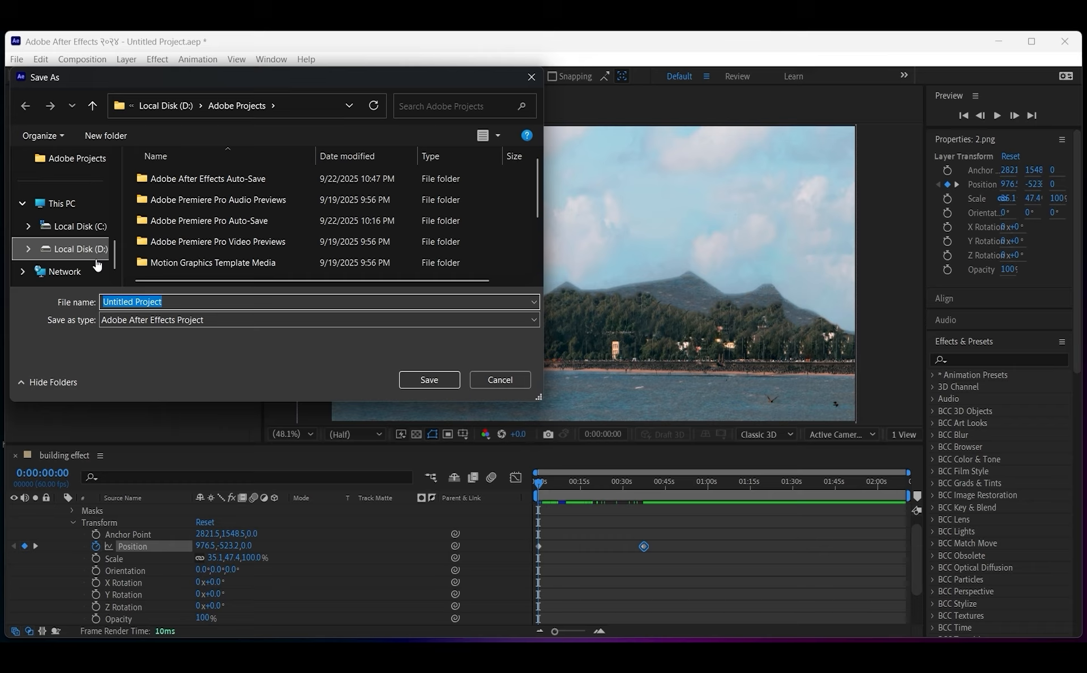
{"action": "left_click", "coordinate": [94, 253]}
{"action": "double_click", "coordinate": [396, 190]}
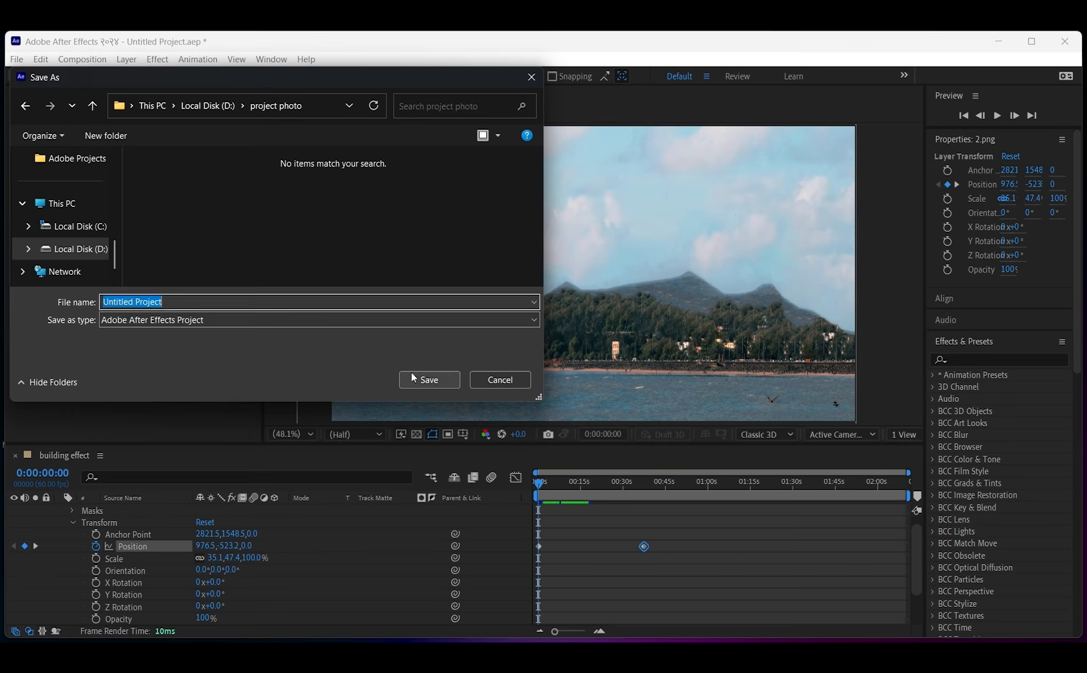
{"action": "type", "text": "proje"}
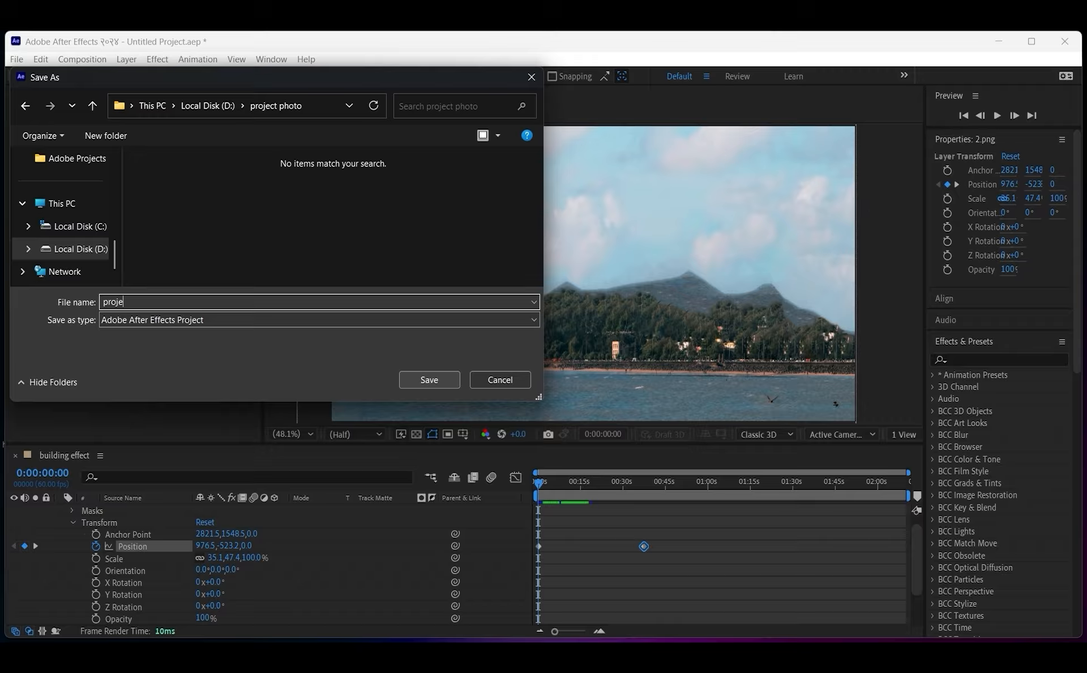
{"action": "type", "text": "ct data"}
{"action": "key", "text": "Return"}
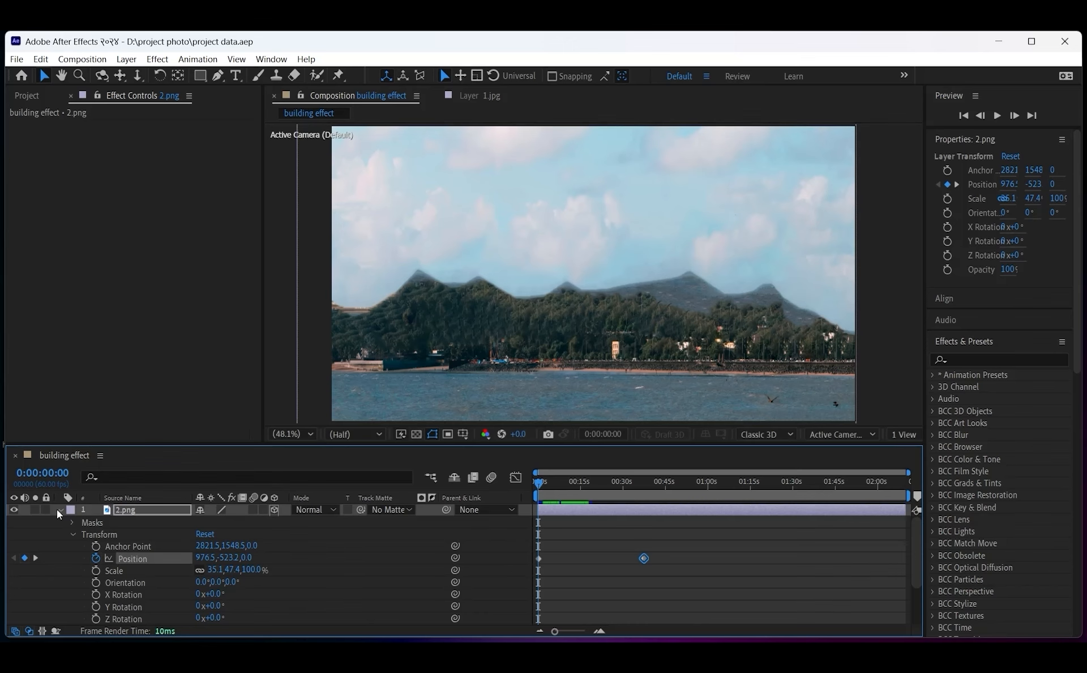
Step: Collapse the animated layer's properties and duplicate the unmasked 2.png skyline layer below it
{"action": "left_click", "coordinate": [59, 511]}
{"action": "left_click", "coordinate": [14, 523]}
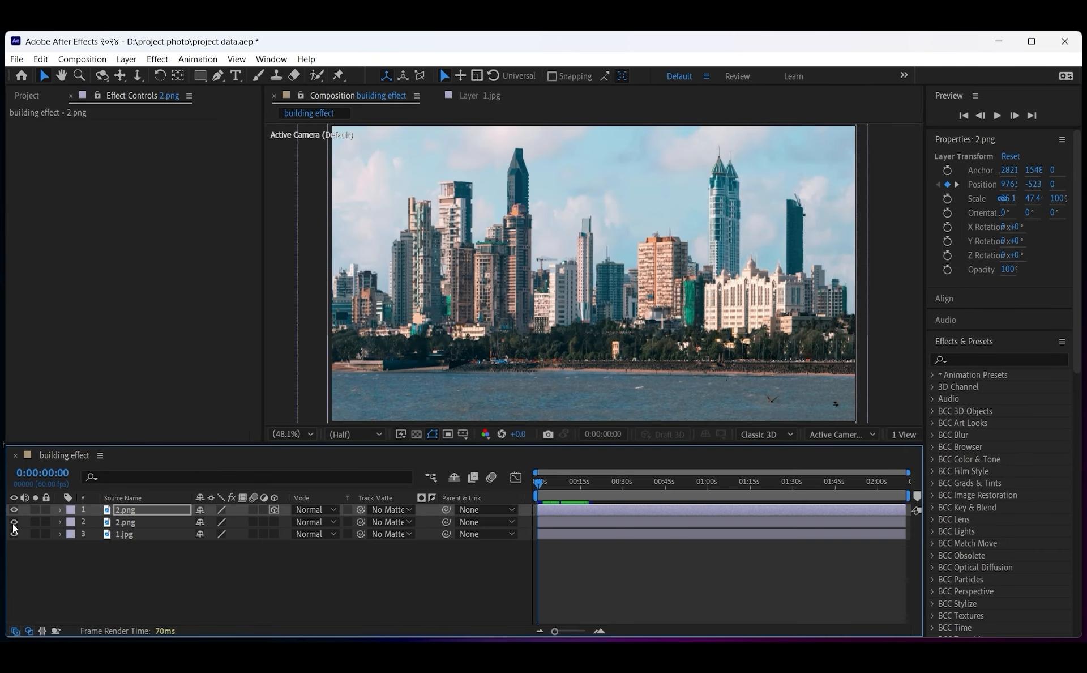
{"action": "left_click", "coordinate": [131, 521]}
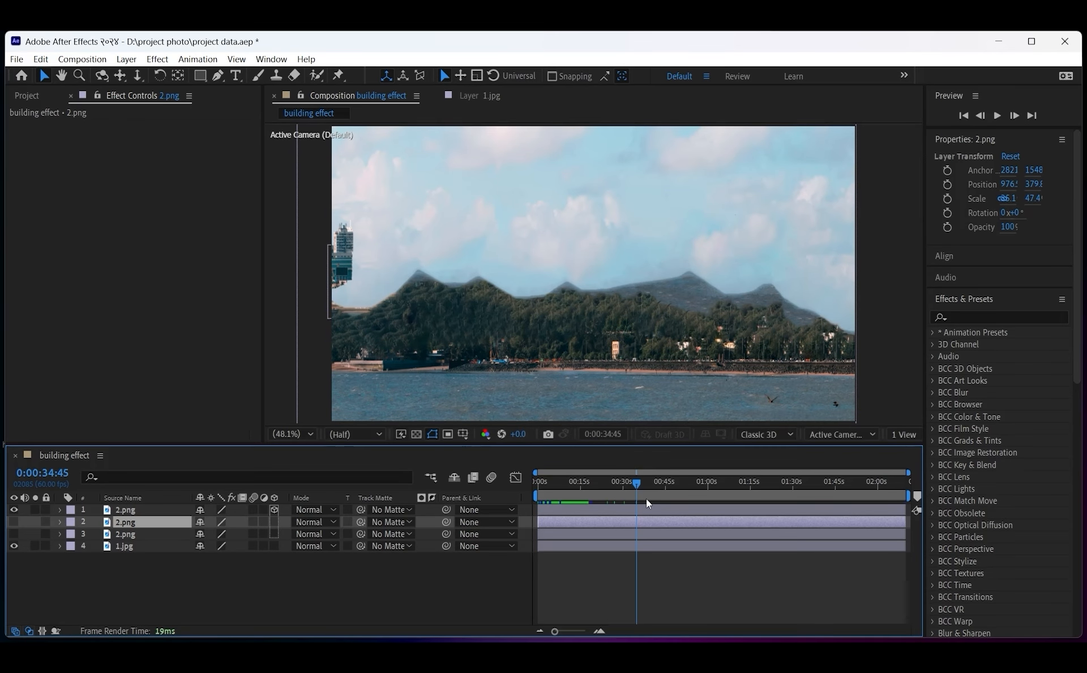
Step: Outline the next building on the duplicated skyline layer with a Pen tool mask
{"action": "mouse_move", "coordinate": [647, 498]}
{"action": "left_mouse_down"}
{"action": "mouse_move", "coordinate": [680, 501]}
{"action": "mouse_move", "coordinate": [528, 507]}
{"action": "mouse_move", "coordinate": [666, 508]}
{"action": "mouse_move", "coordinate": [633, 506]}
{"action": "left_mouse_up"}
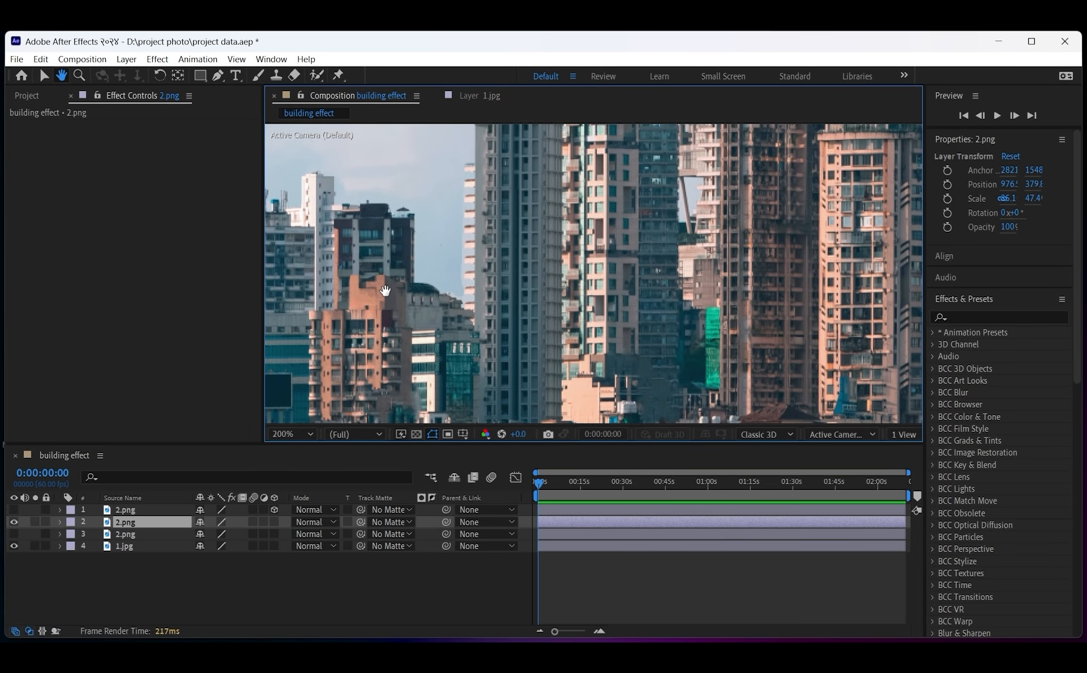
{"action": "key", "text": "g"}
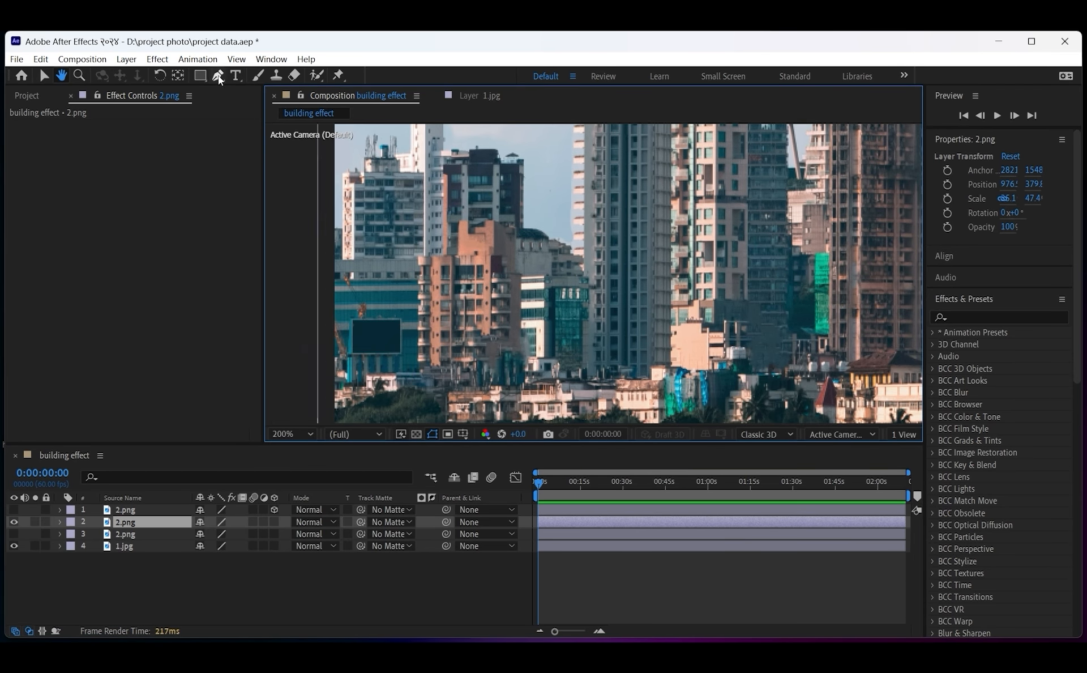
{"action": "scroll", "coordinate": [510, 255], "scroll_direction": "up", "scroll_amount": 5}
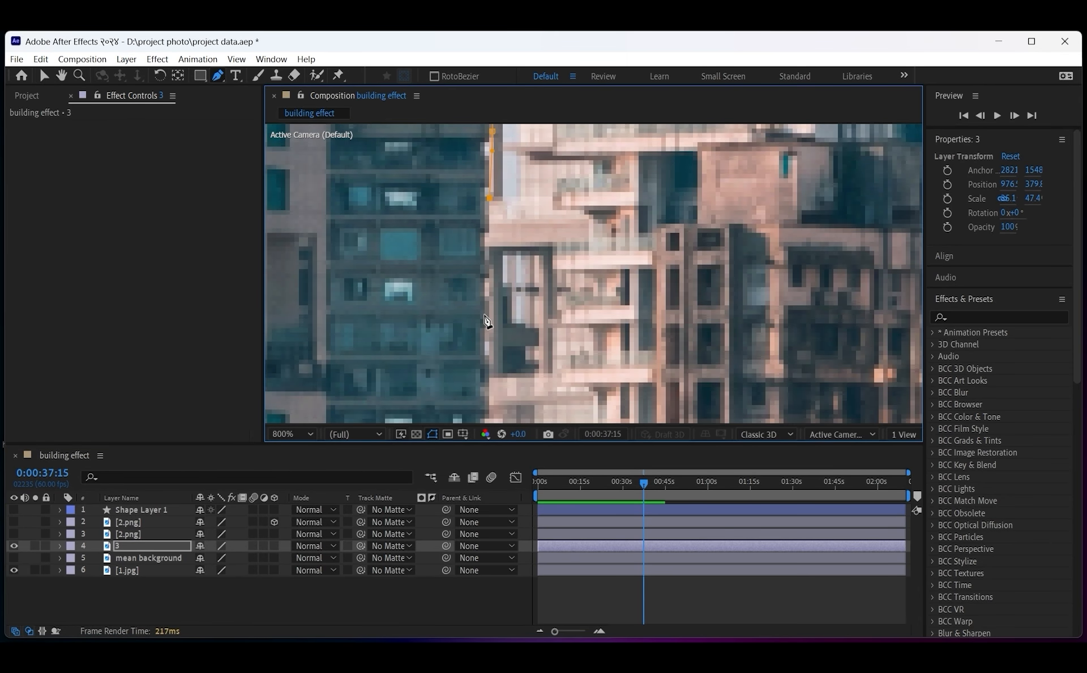
{"action": "scroll", "coordinate": [487, 321], "scroll_direction": "down", "scroll_amount": 5}
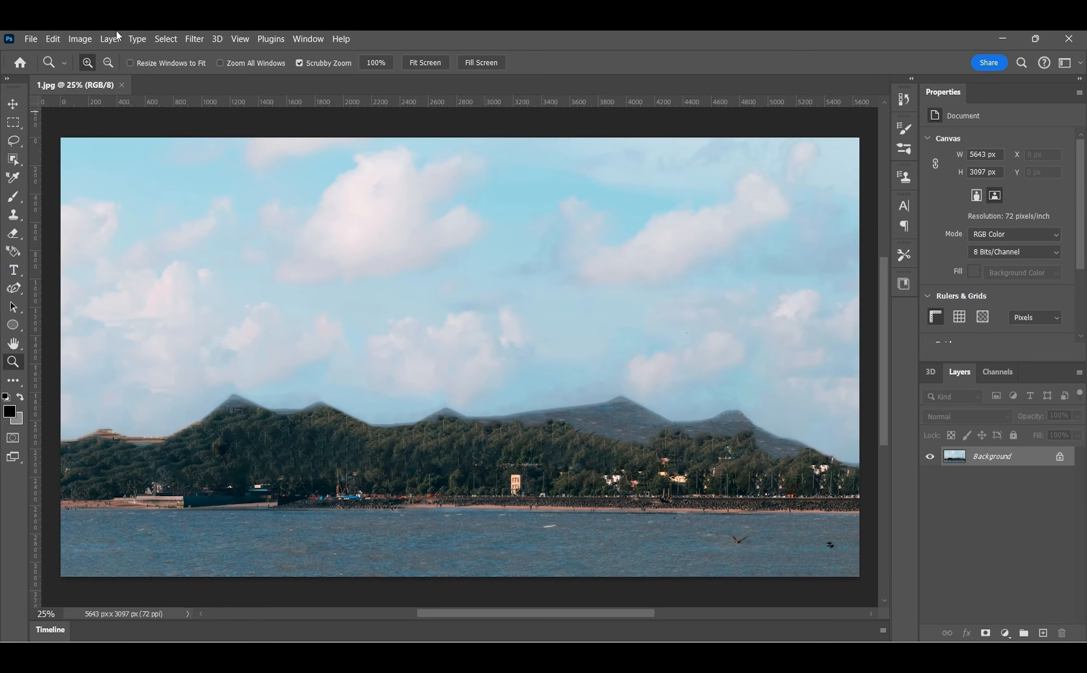
Step: In Photoshop, mask out the sky of 1.jpg using an inverted sky selection mask with a 0.6 px feather
{"action": "left_click", "coordinate": [166, 38]}
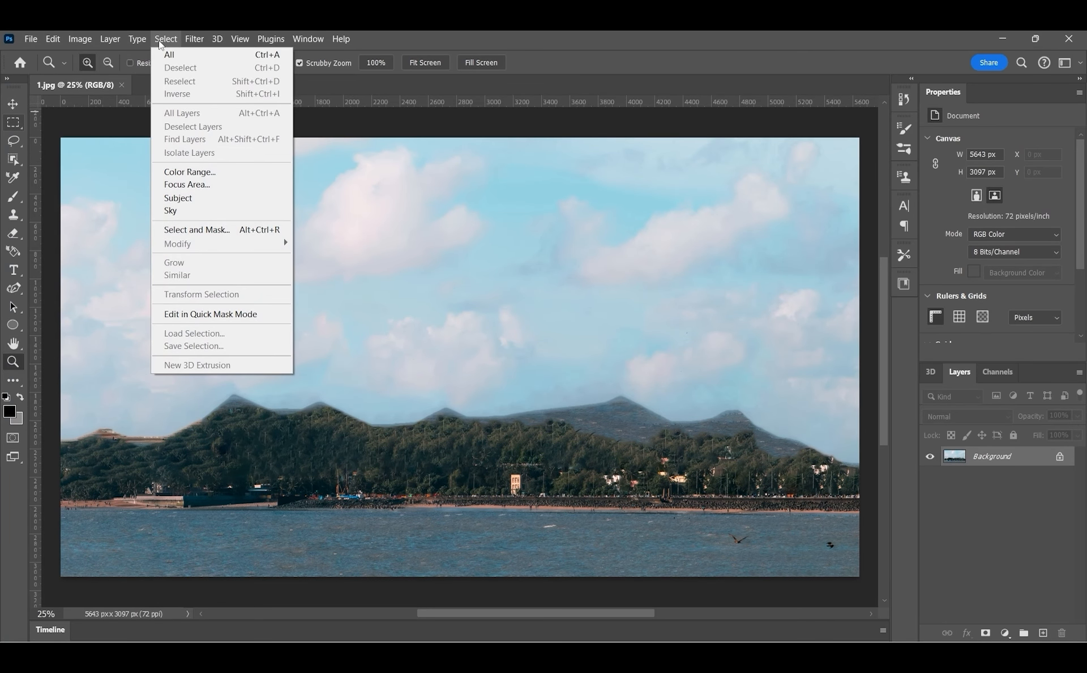
{"action": "left_click", "coordinate": [175, 214]}
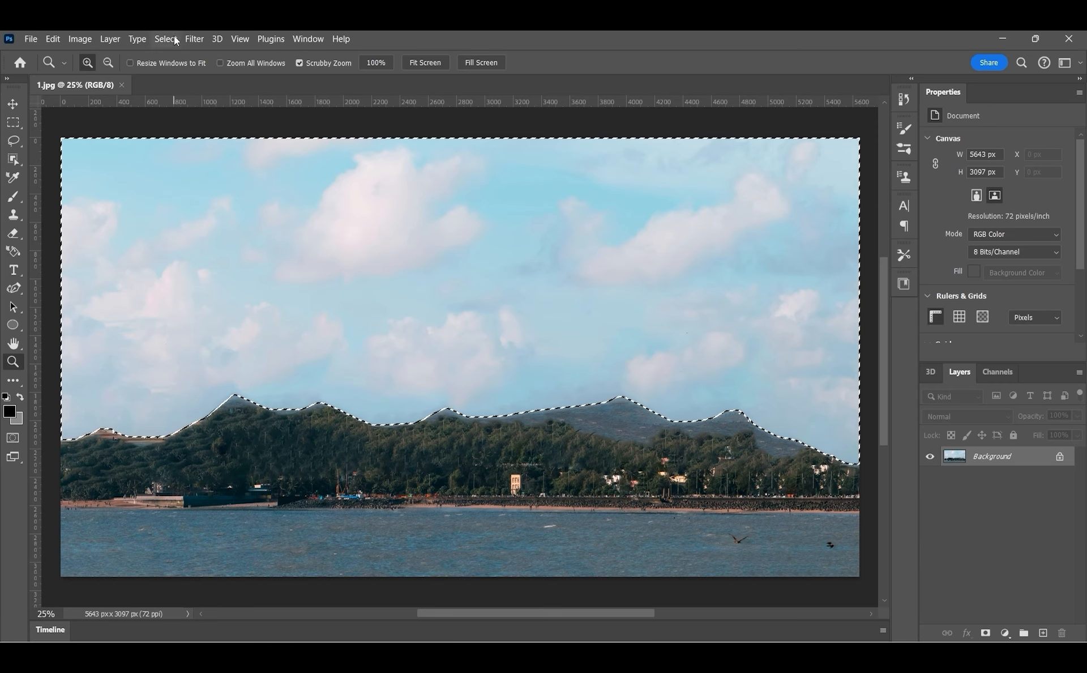
{"action": "left_click", "coordinate": [987, 631]}
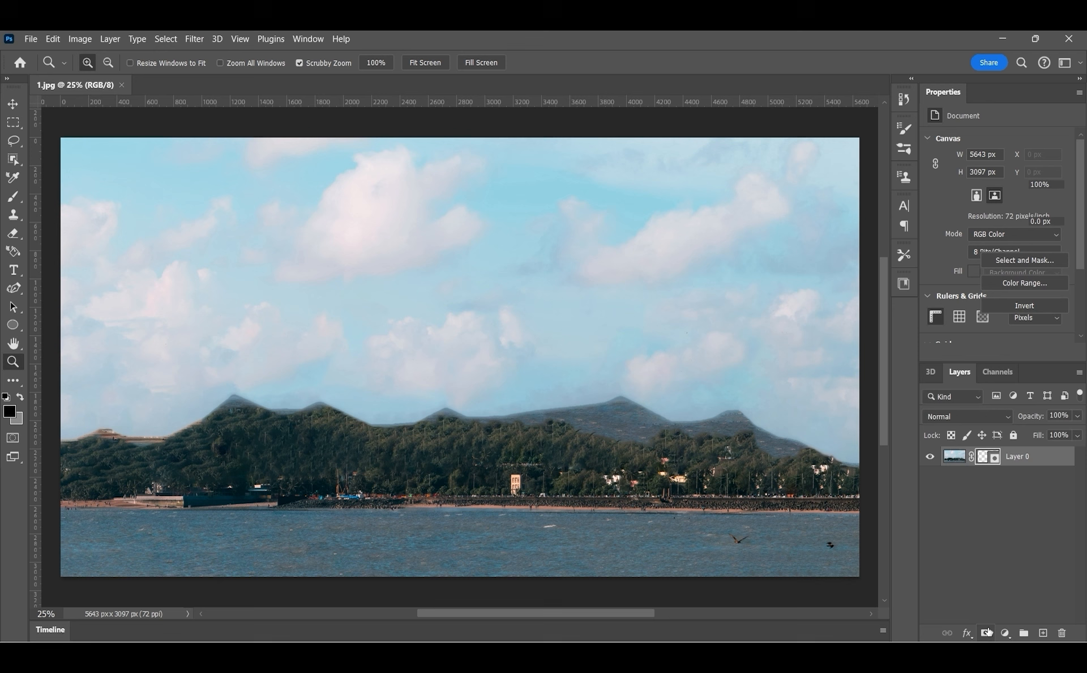
{"action": "left_click", "coordinate": [1022, 311]}
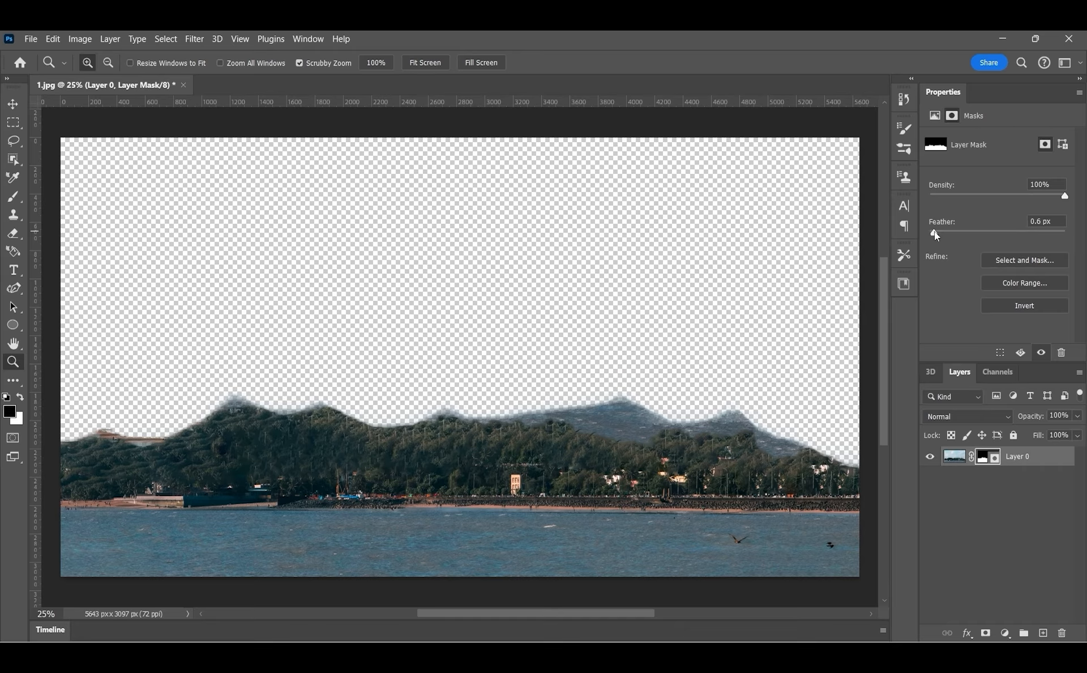
Step: Export the cut-out hills image as an 8-bit transparent PNG named 1 in the project photo folder
{"action": "left_click", "coordinate": [33, 41]}
{"action": "mouse_move", "coordinate": [142, 276]}
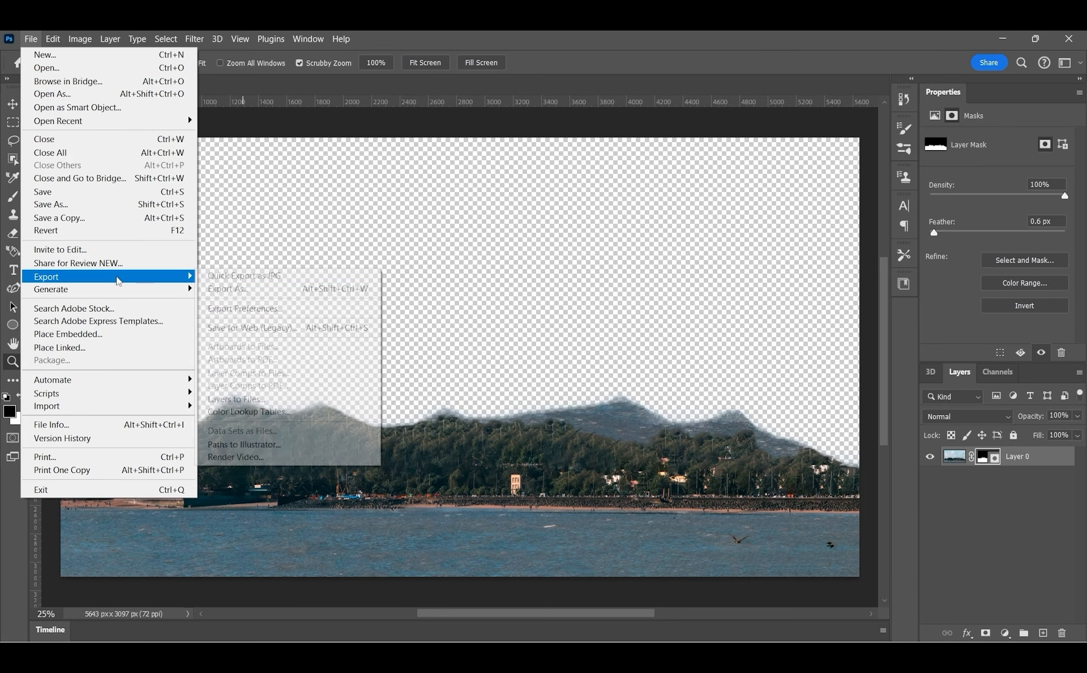
{"action": "left_click", "coordinate": [230, 288]}
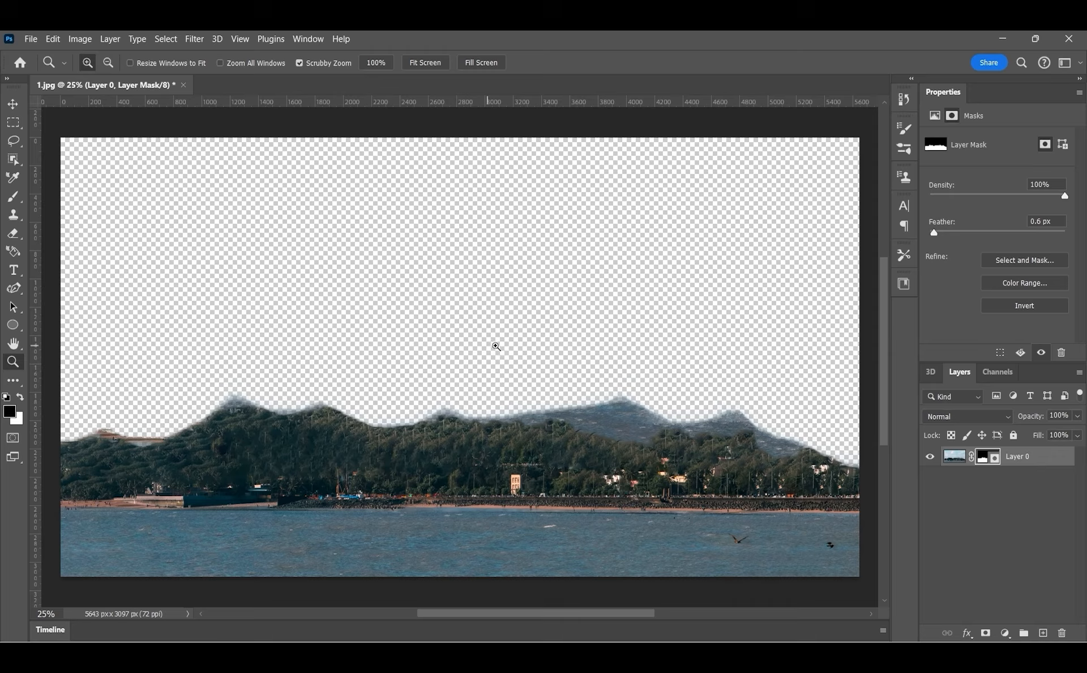
{"action": "key", "text": "ctrl+alt+shift+w"}
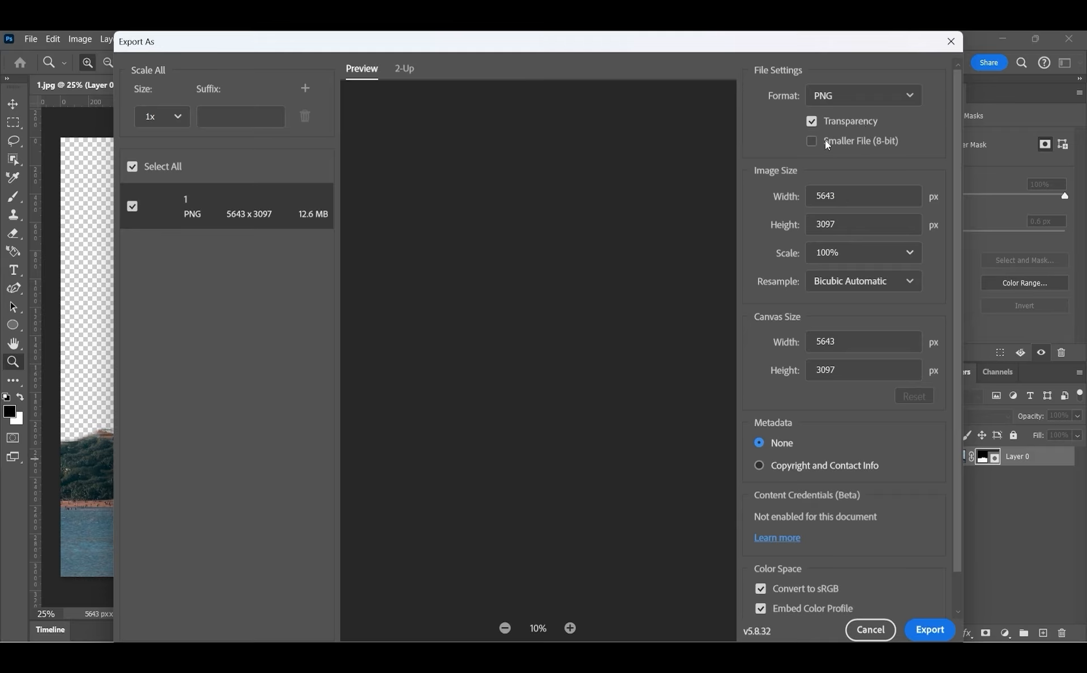
{"action": "left_click", "coordinate": [825, 140]}
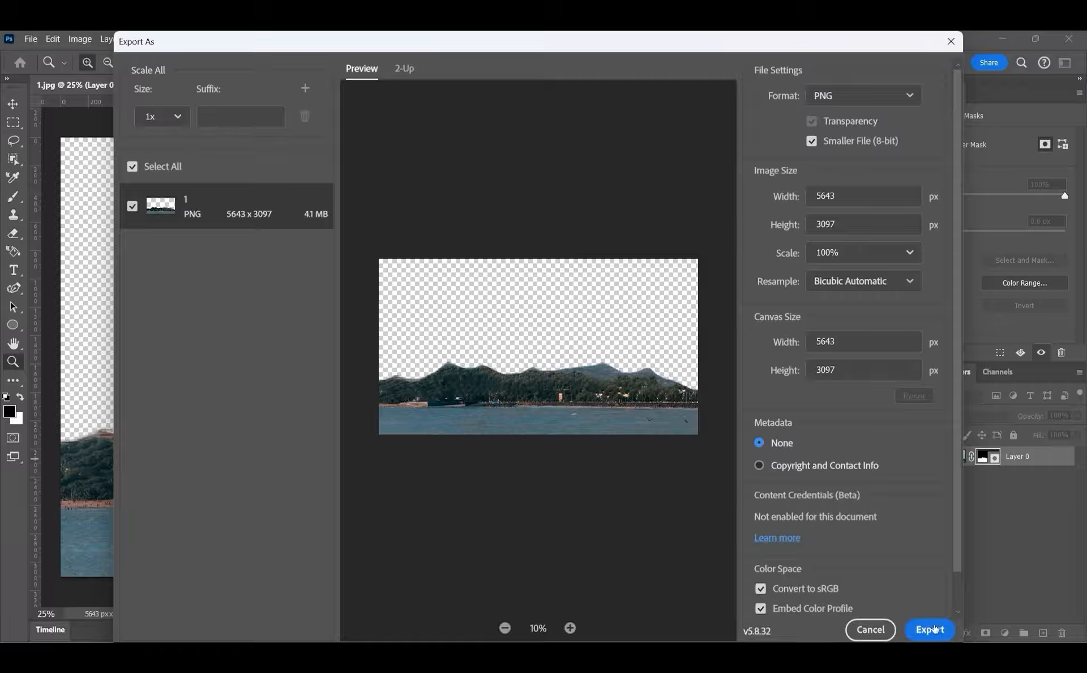
{"action": "left_click", "coordinate": [935, 629]}
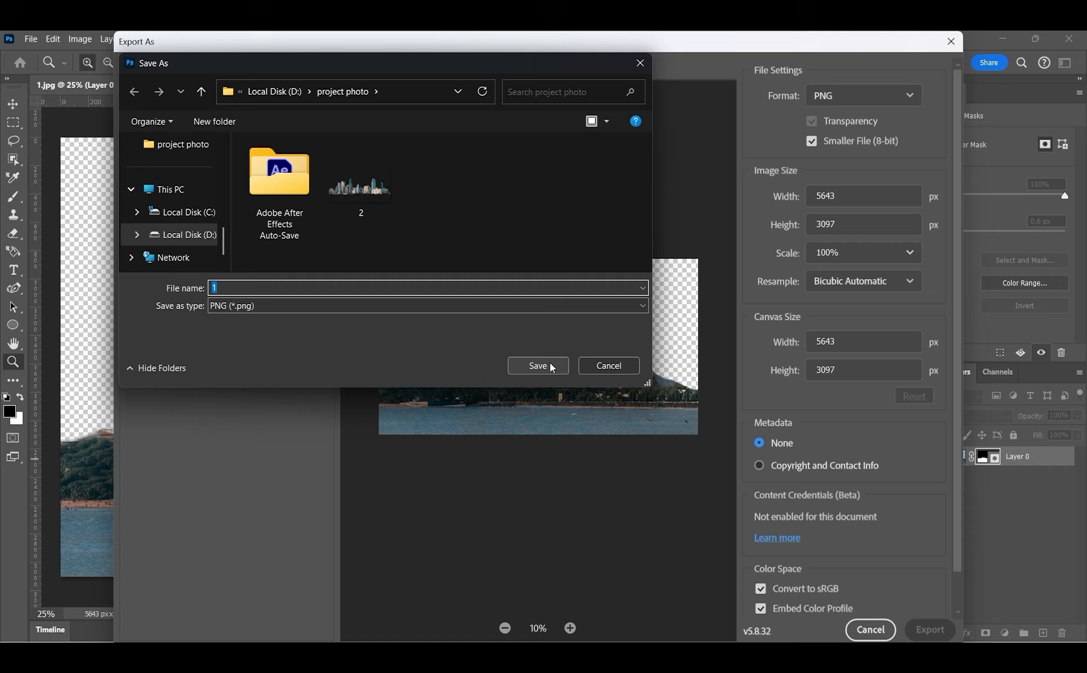
{"action": "left_click", "coordinate": [551, 364]}
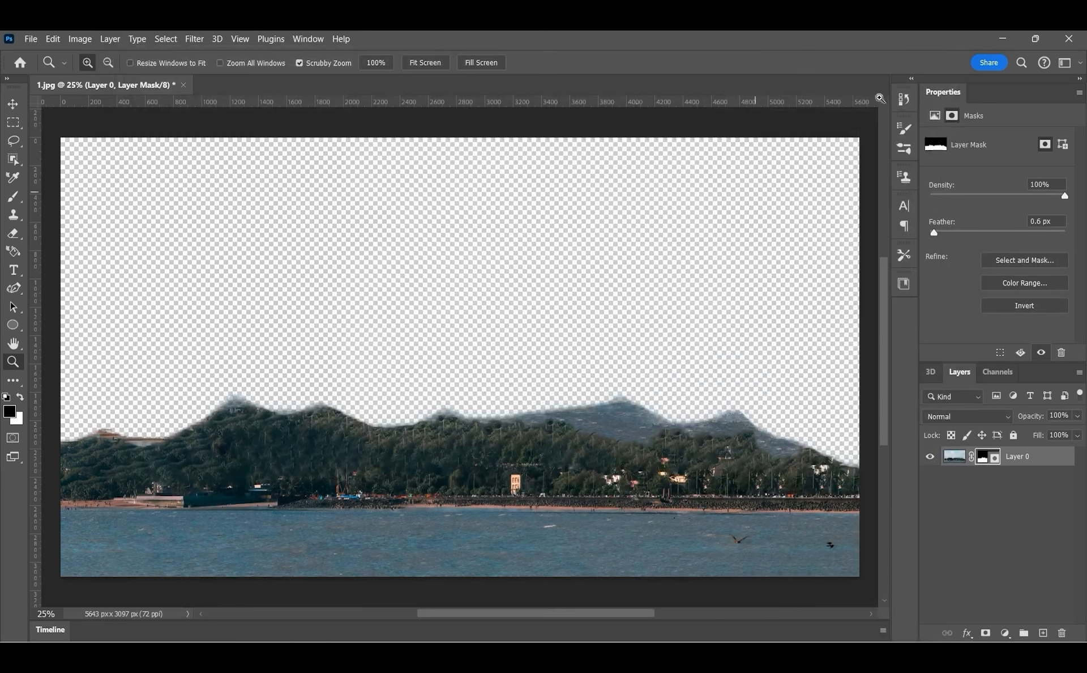
Step: Close Photoshop and bring up the project photo folder in File Explorer
{"action": "left_click", "coordinate": [1063, 41]}
{"action": "left_click", "coordinate": [565, 274]}
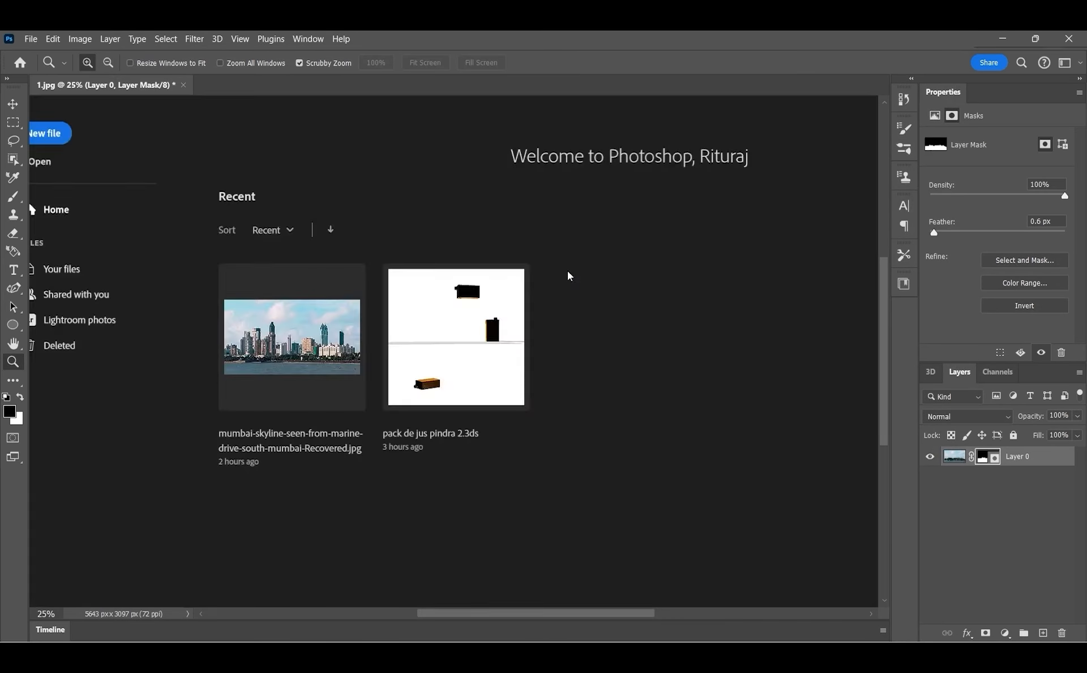
{"action": "left_click", "coordinate": [634, 616]}
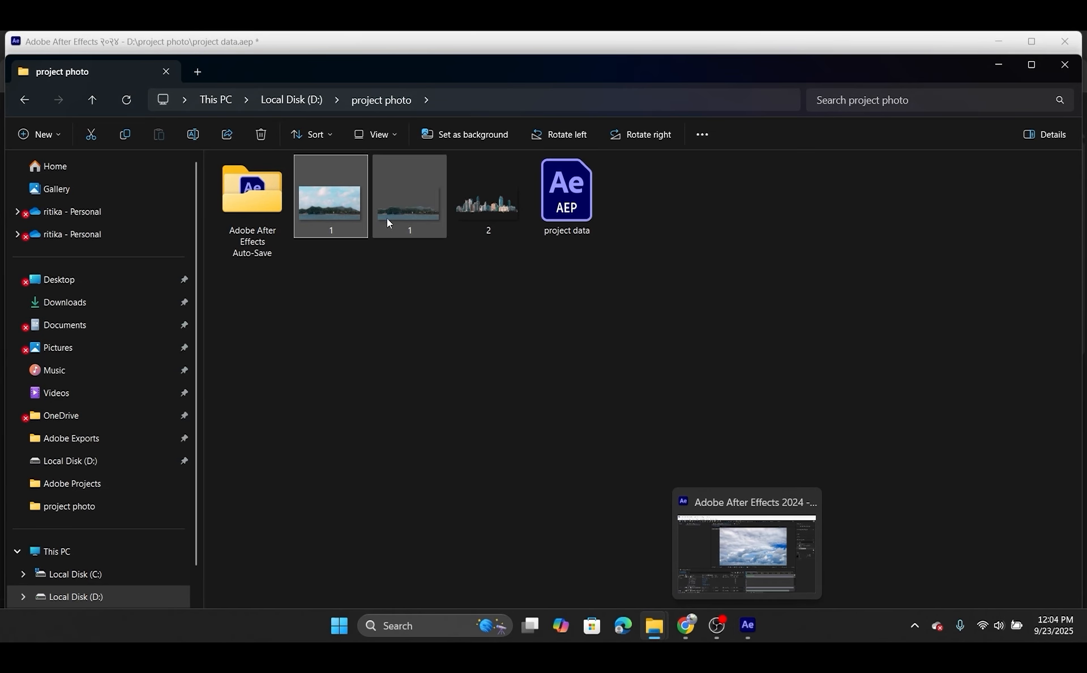
Step: Add the exported 1.png hills cut-out from the project photo folder to the building effect composition in After Effects
{"action": "left_click_drag", "start_coordinate": [401, 219], "coordinate": [745, 628]}
{"action": "left_click", "coordinate": [727, 490]}
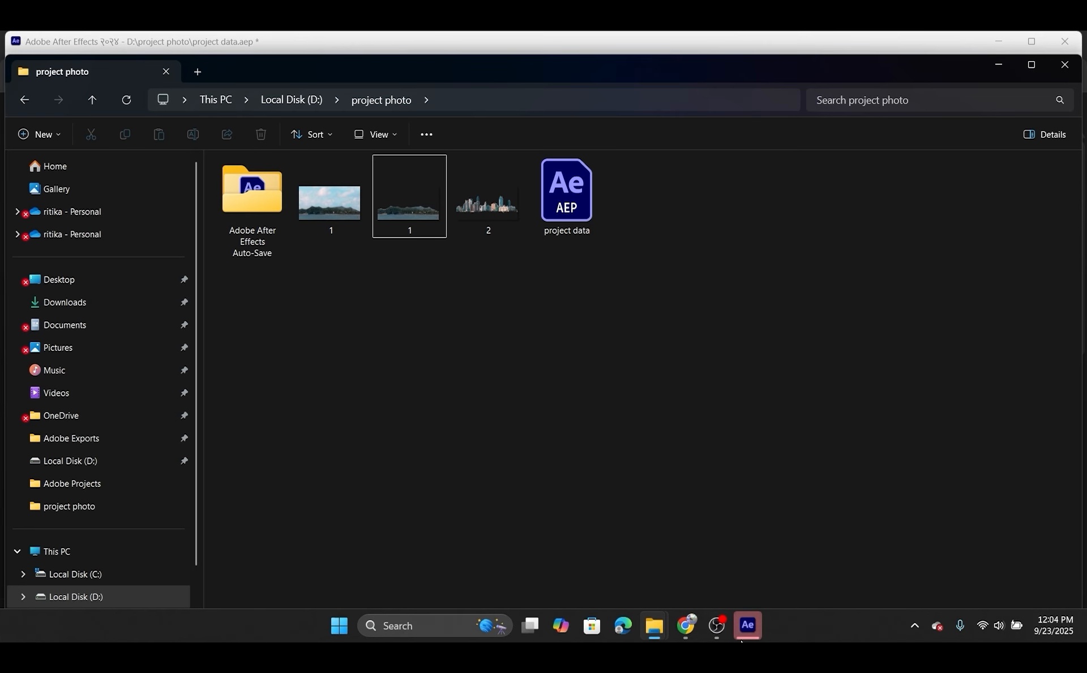
{"action": "left_click", "coordinate": [745, 629]}
{"action": "left_click", "coordinate": [741, 638]}
{"action": "left_click_drag", "start_coordinate": [429, 238], "coordinate": [163, 599]}
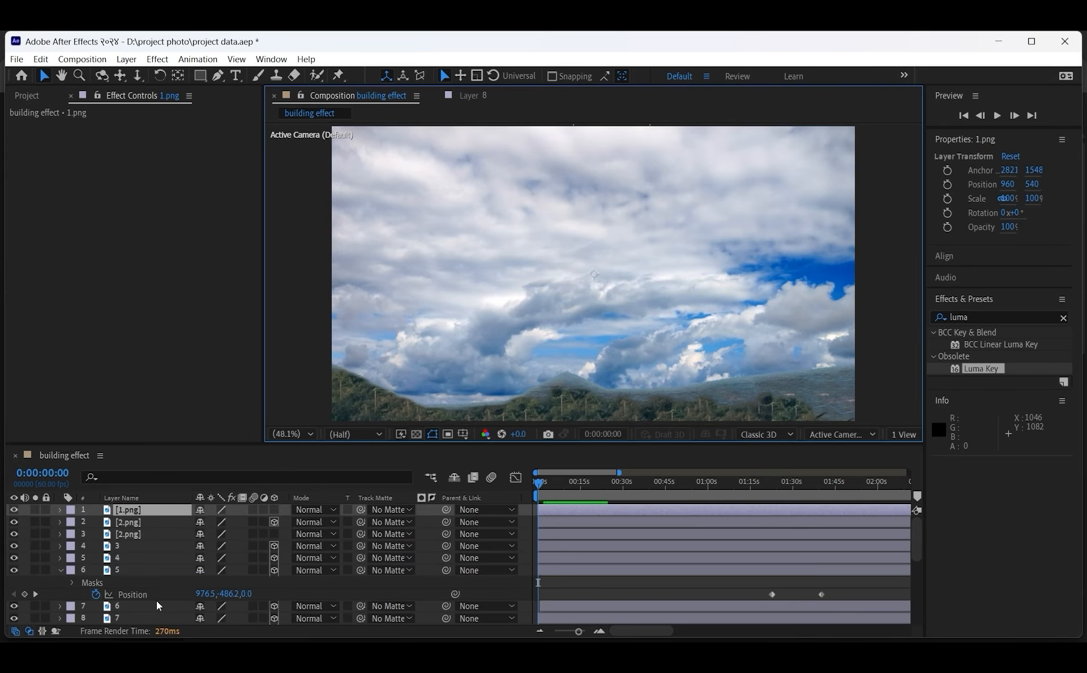
Step: Toggle the 1.png layer's visibility off and on, and try to move it down beneath the building layers
{"action": "scroll", "coordinate": [157, 601], "scroll_direction": "down", "scroll_amount": 1}
{"action": "scroll", "coordinate": [157, 600], "scroll_direction": "up", "scroll_amount": 2}
{"action": "left_click", "coordinate": [14, 510]}
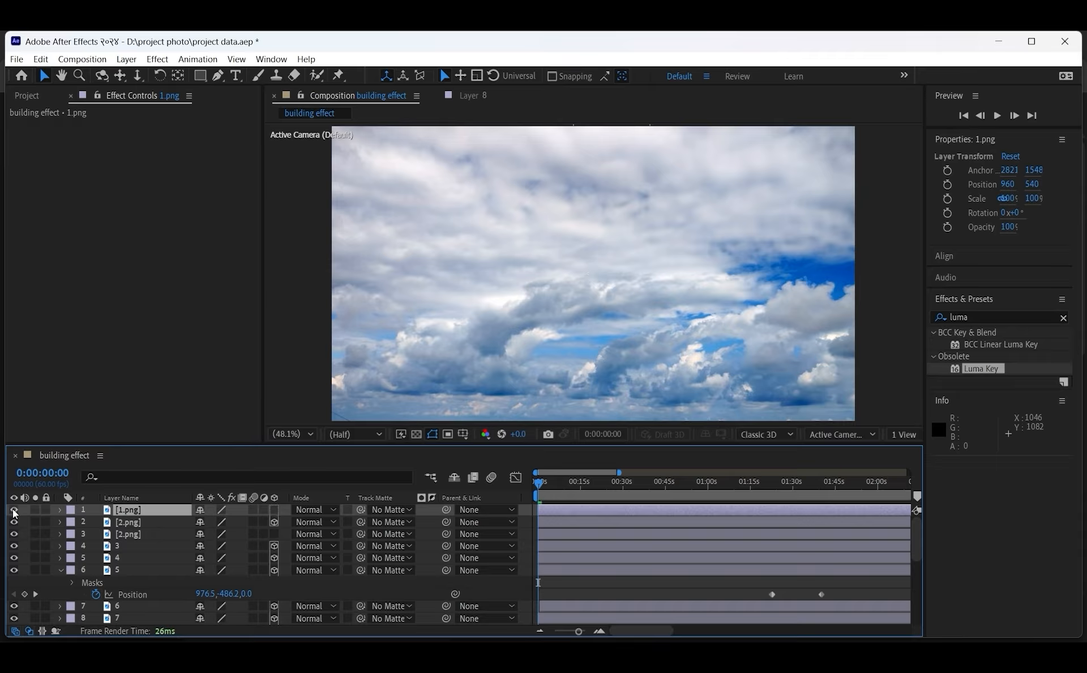
{"action": "left_click", "coordinate": [14, 509]}
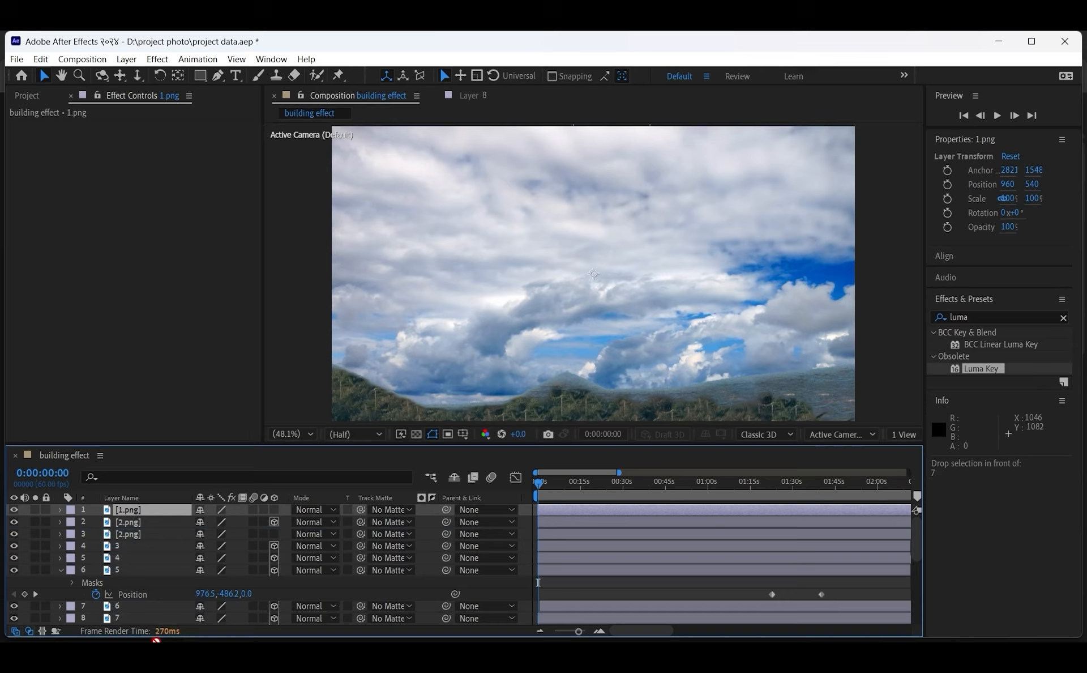
{"action": "mouse_move", "coordinate": [163, 628]}
{"action": "left_click_drag", "start_coordinate": [163, 629], "coordinate": [138, 509]}
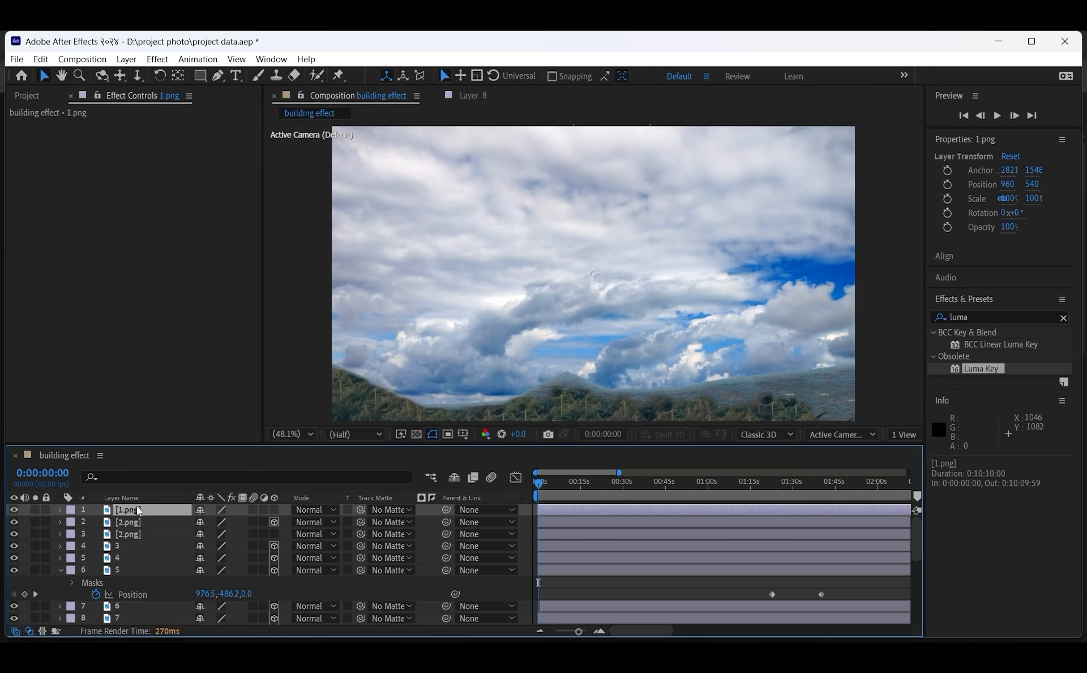
{"action": "scroll", "coordinate": [137, 510], "scroll_direction": "down", "scroll_amount": 5}
{"action": "scroll", "coordinate": [155, 567], "scroll_direction": "up", "scroll_amount": 4}
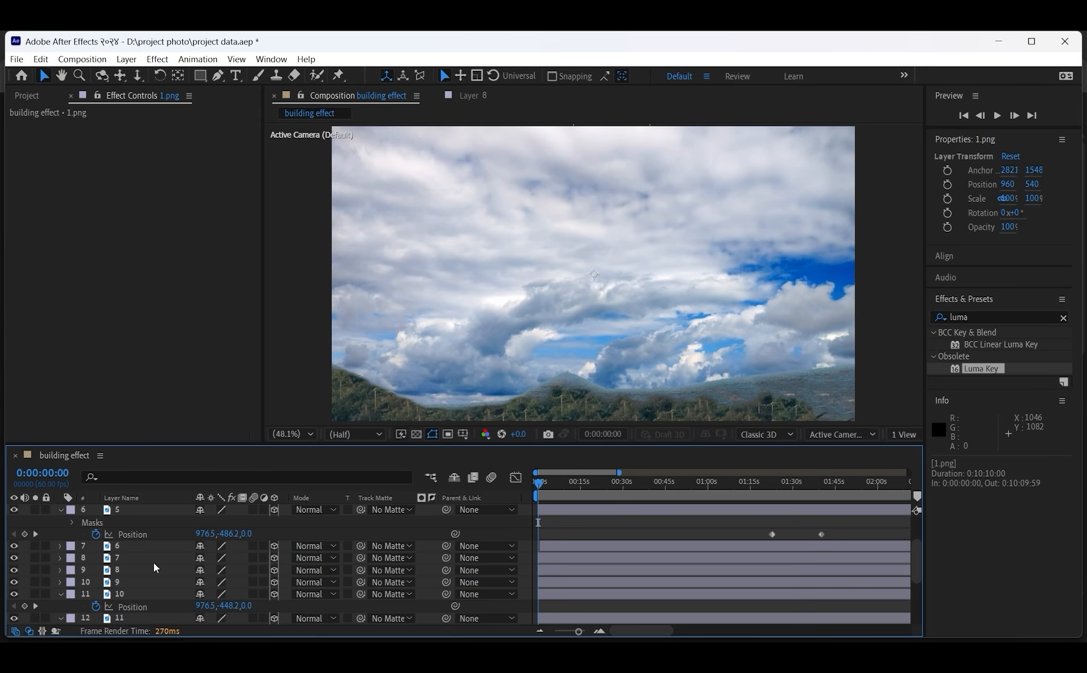
Step: View the 1.png hills layer on its own, return to the composition and delete the layer
{"action": "double_click", "coordinate": [567, 407]}
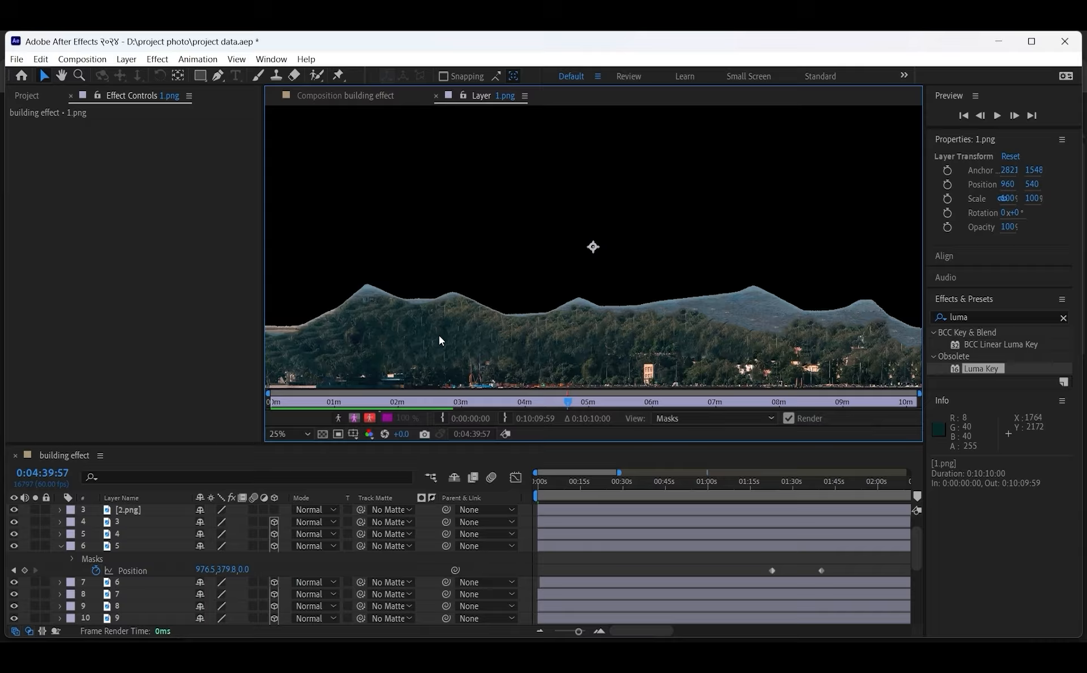
{"action": "left_click", "coordinate": [361, 95]}
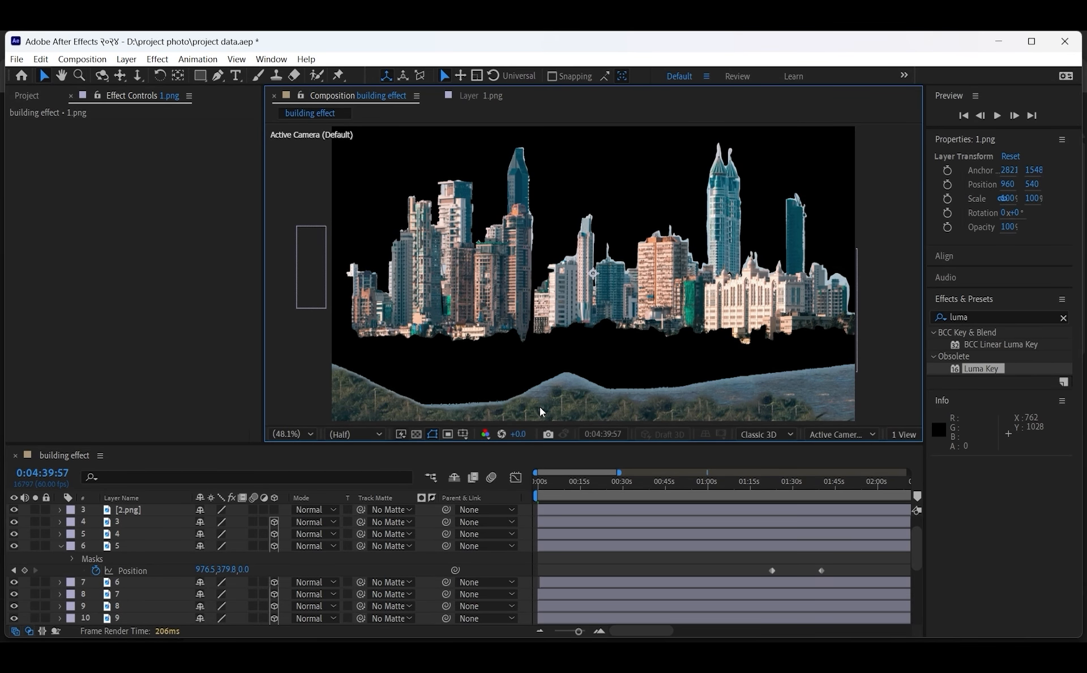
{"action": "key", "text": "Delete"}
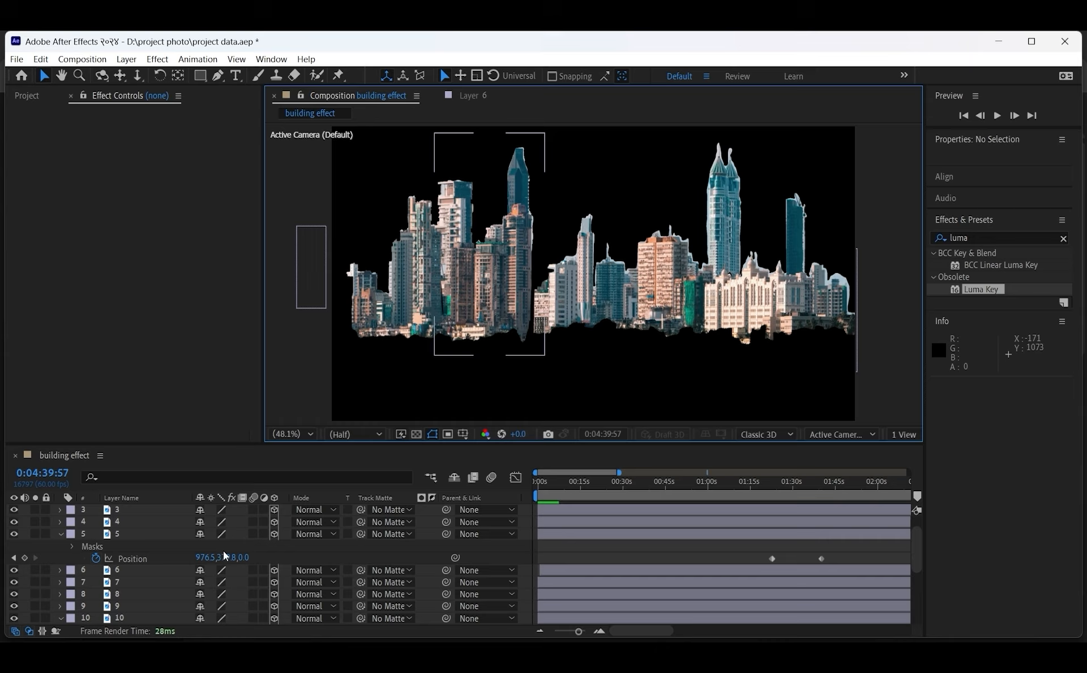
Step: Look through the whole layer stack and toggle the mean background layer's visibility to check it
{"action": "scroll", "coordinate": [223, 550], "scroll_direction": "down", "scroll_amount": 5}
{"action": "scroll", "coordinate": [233, 539], "scroll_direction": "up", "scroll_amount": 5}
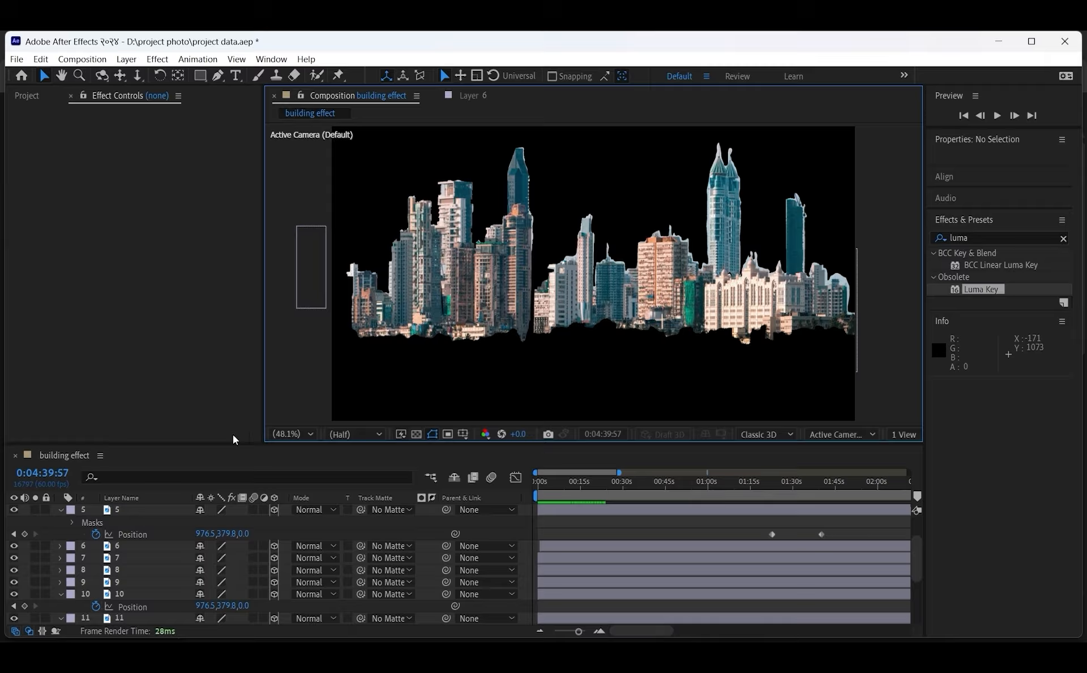
{"action": "scroll", "coordinate": [149, 589], "scroll_direction": "down", "scroll_amount": 5}
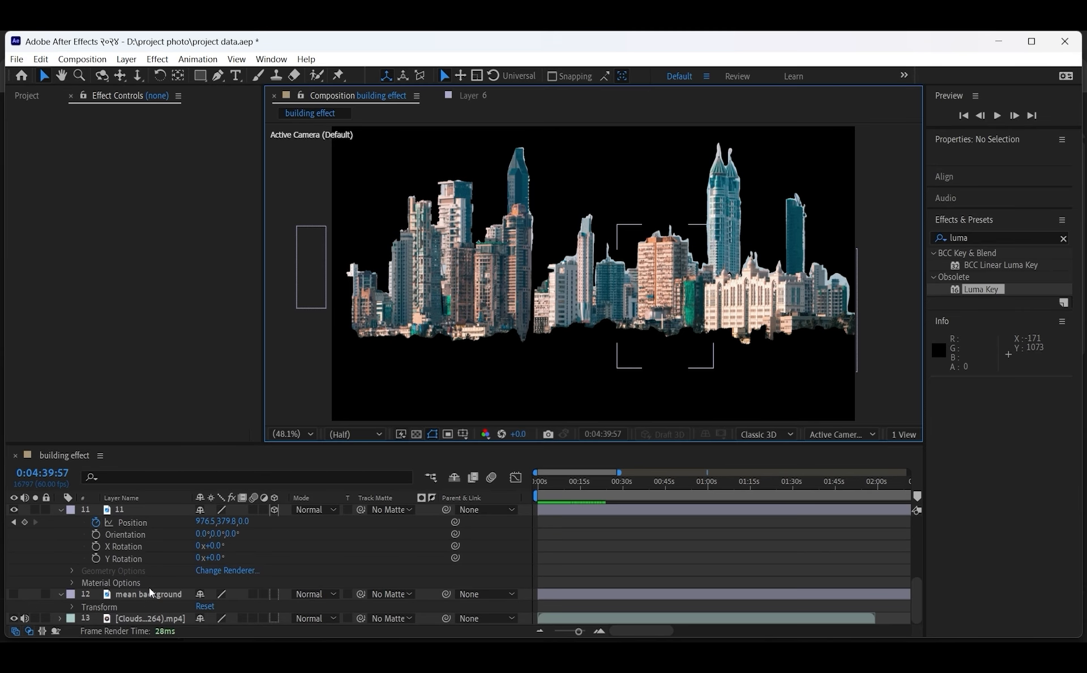
{"action": "left_click", "coordinate": [15, 595]}
{"action": "left_click", "coordinate": [15, 595]}
{"action": "scroll", "coordinate": [146, 550], "scroll_direction": "up", "scroll_amount": 3}
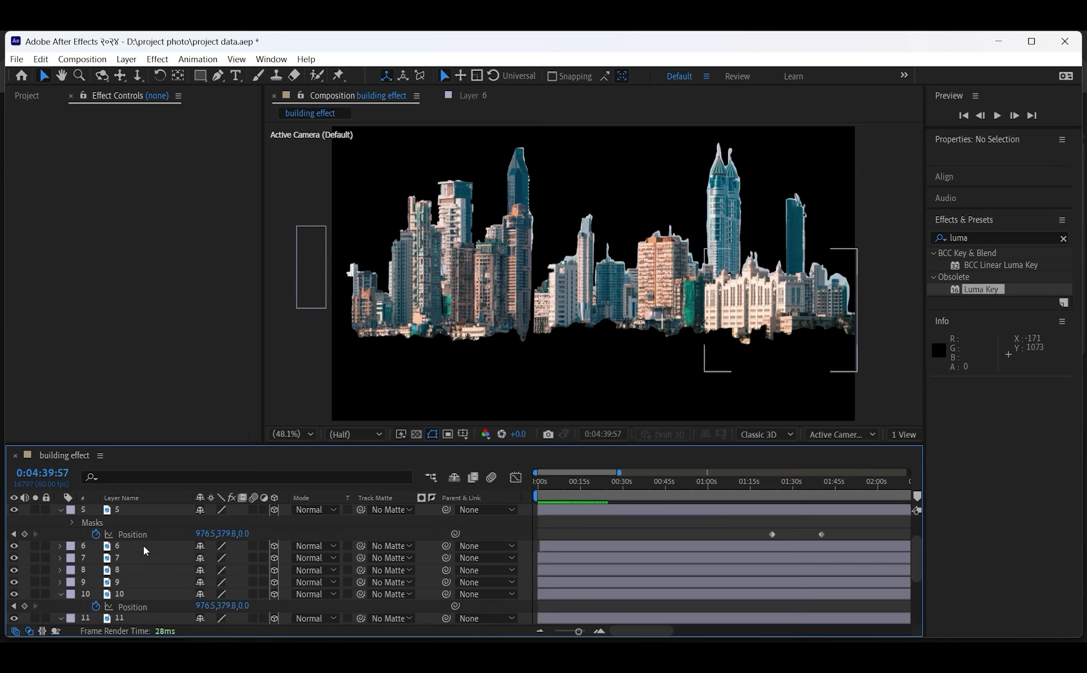
{"action": "scroll", "coordinate": [144, 546], "scroll_direction": "up", "scroll_amount": 2}
Step: Inspect masked layer 6 on its own, return to the composition and select individual buildings to identify their layers
{"action": "left_click", "coordinate": [469, 94]}
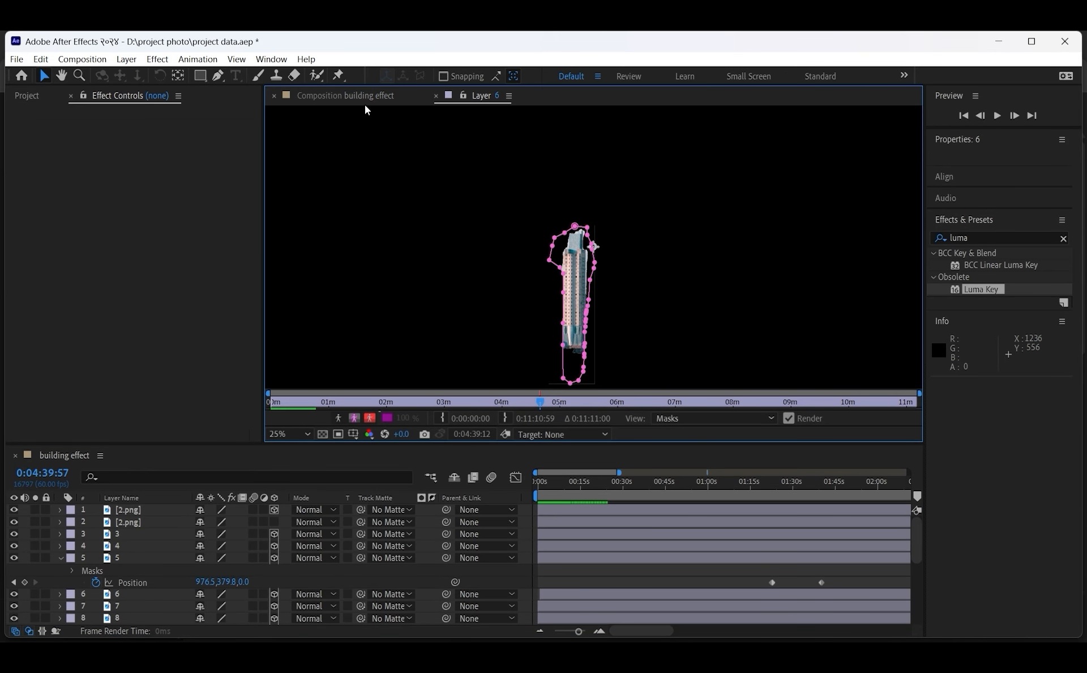
{"action": "left_click", "coordinate": [361, 100]}
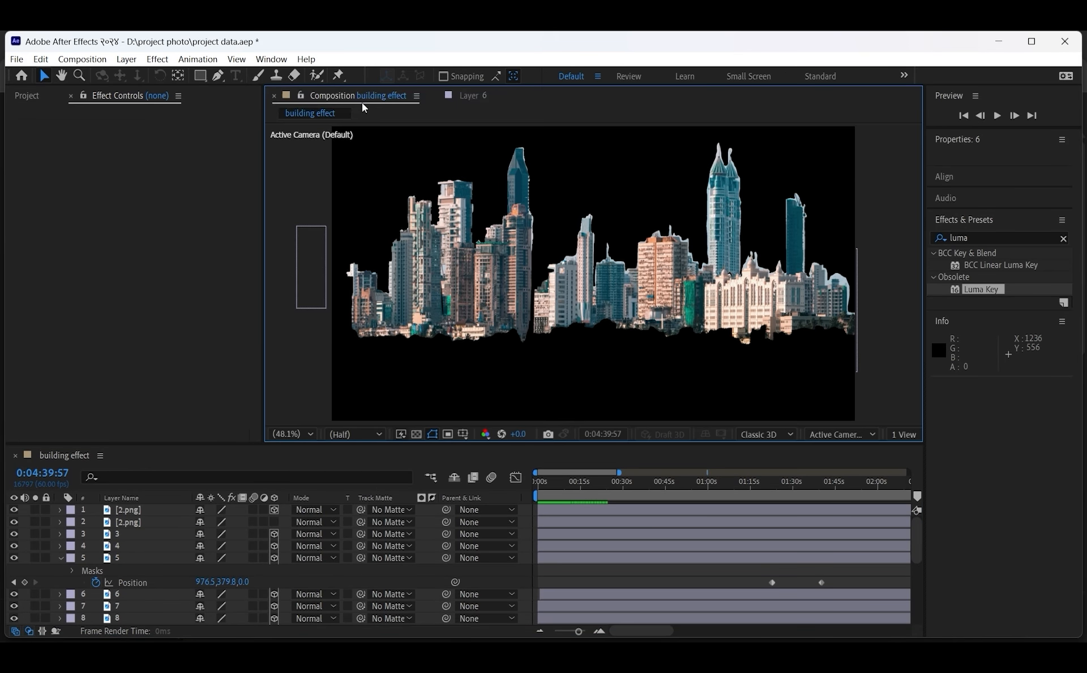
{"action": "left_click", "coordinate": [149, 509]}
{"action": "left_click", "coordinate": [478, 294]}
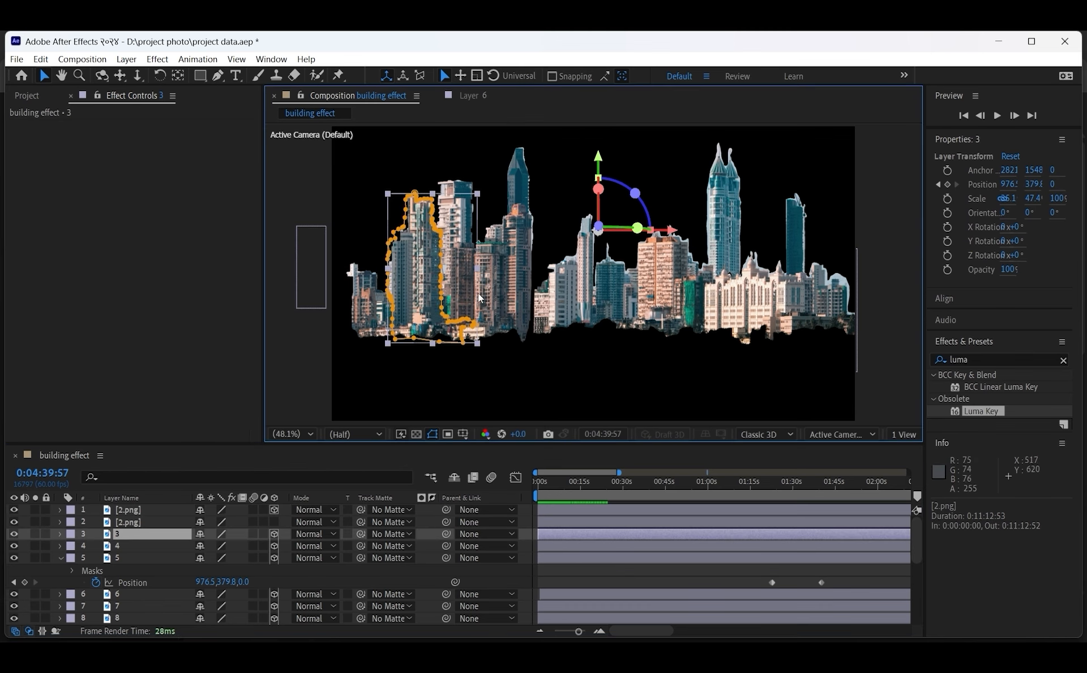
{"action": "left_click", "coordinate": [589, 296]}
{"action": "left_click", "coordinate": [590, 296]}
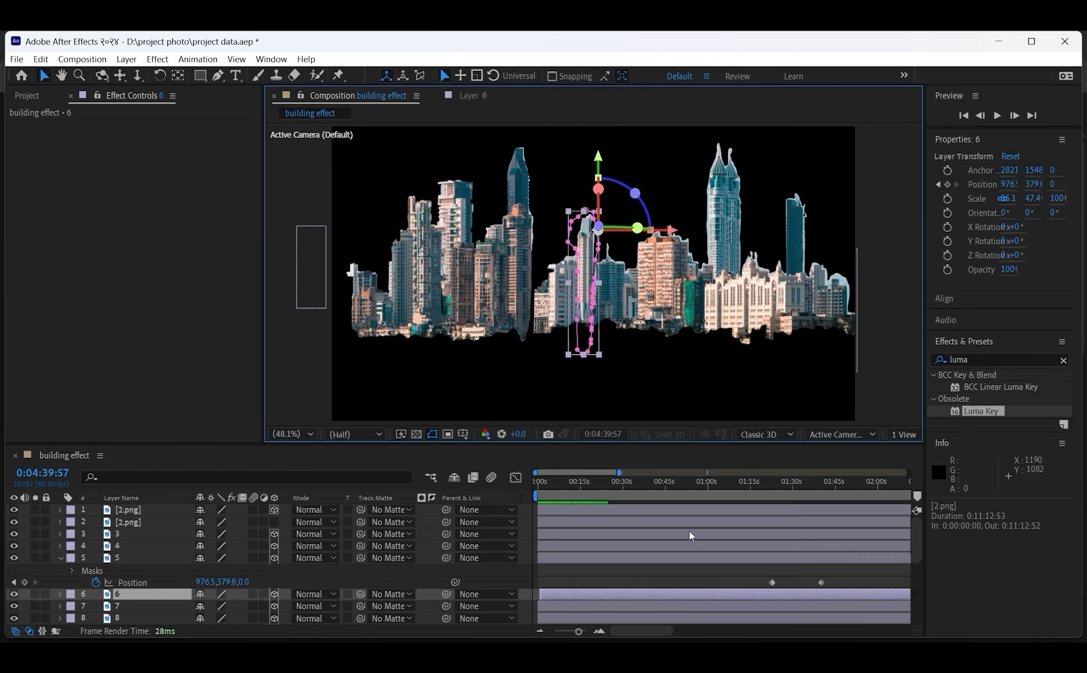
Step: Scrub through the building drop animation and return the current time to 0:00:00:00
{"action": "scroll", "coordinate": [679, 543], "scroll_direction": "down", "scroll_amount": 3}
{"action": "scroll", "coordinate": [630, 596], "scroll_direction": "up", "scroll_amount": 3}
{"action": "left_click", "coordinate": [639, 488]}
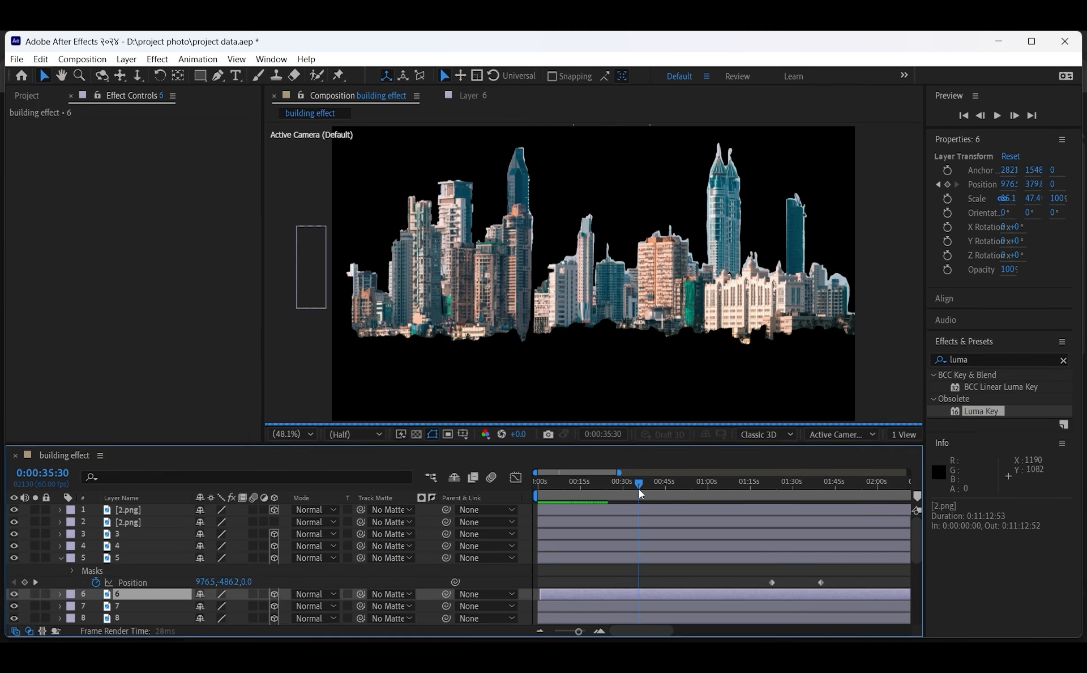
{"action": "left_click_drag", "start_coordinate": [637, 484], "coordinate": [179, 465]}
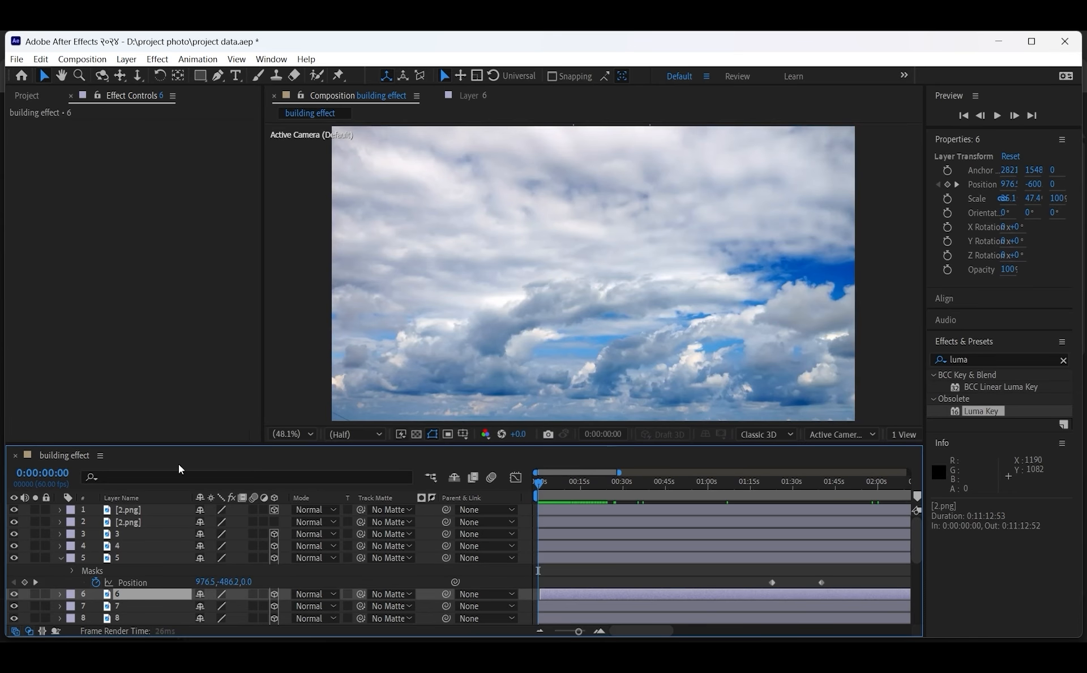
Step: Import the 1.png hills image from the project photo folder and place it directly above the clouds video layer
{"action": "left_click", "coordinate": [148, 570]}
{"action": "scroll", "coordinate": [147, 570], "scroll_direction": "down", "scroll_amount": 6}
{"action": "mouse_move", "coordinate": [417, 635]}
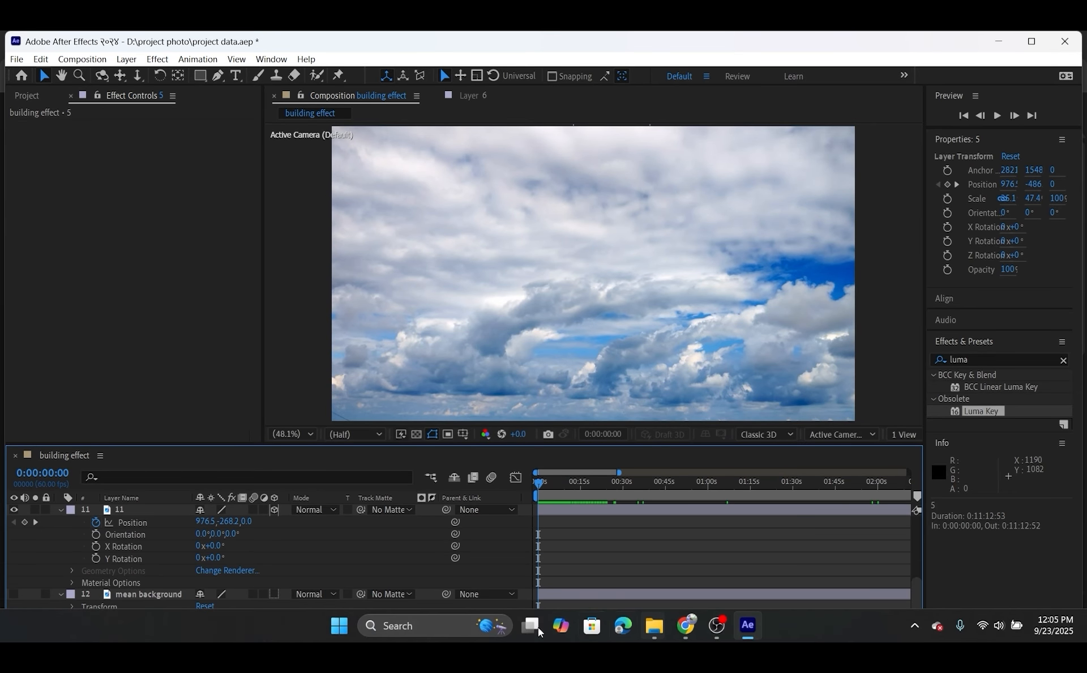
{"action": "left_click", "coordinate": [147, 619]}
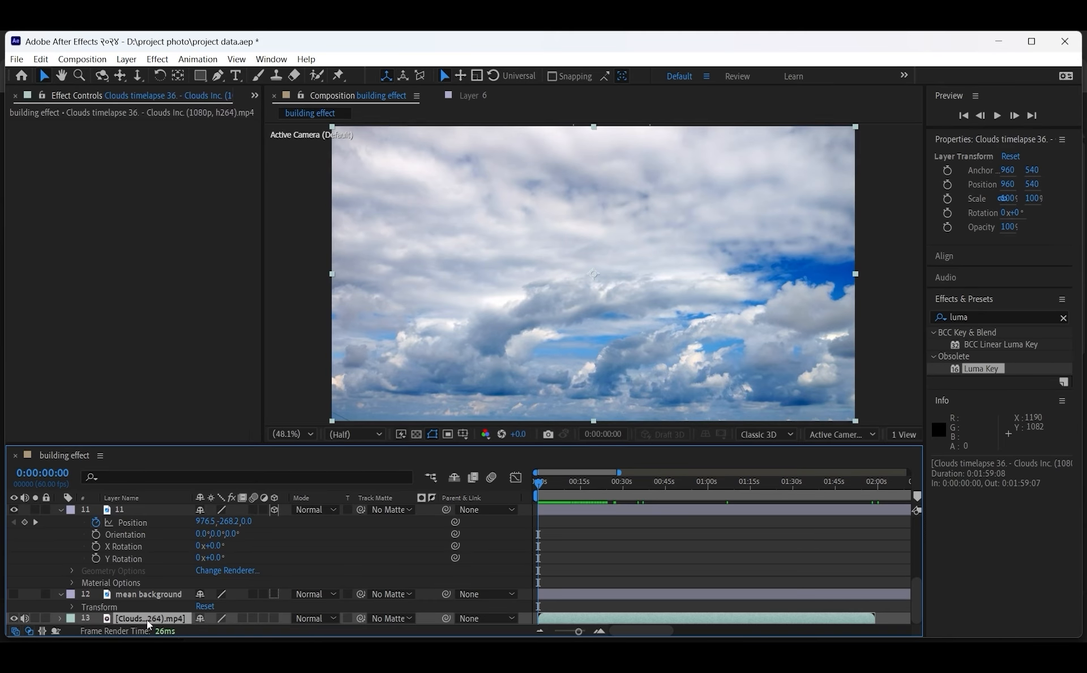
{"action": "left_click", "coordinate": [82, 101]}
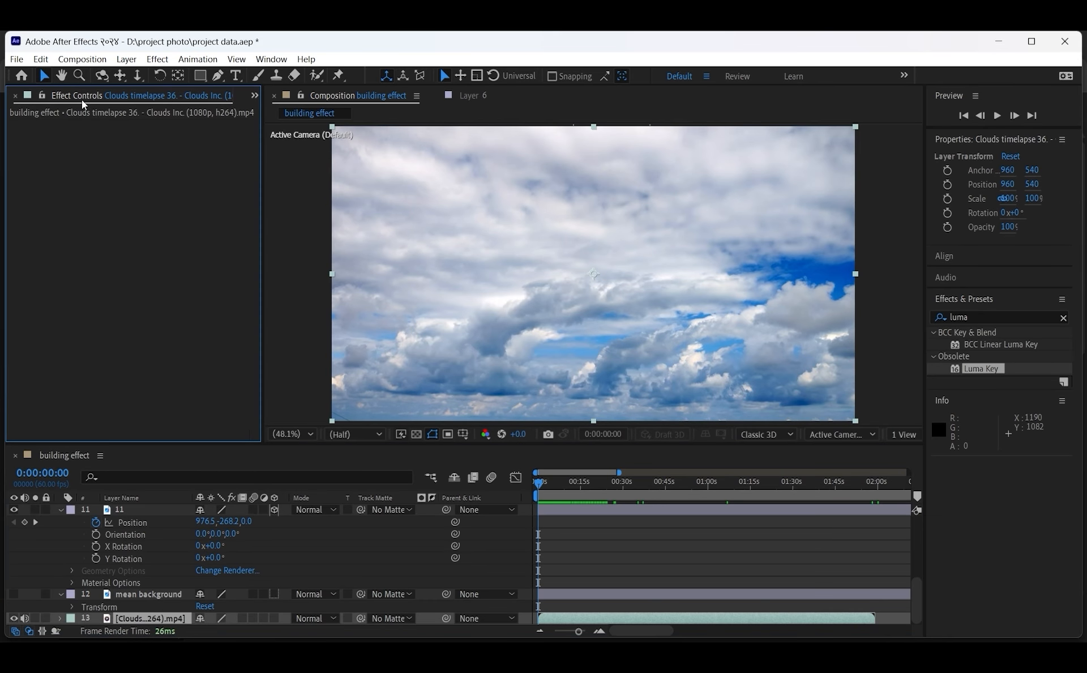
{"action": "left_click", "coordinate": [260, 99]}
{"action": "left_click", "coordinate": [284, 116]}
{"action": "mouse_move", "coordinate": [498, 623]}
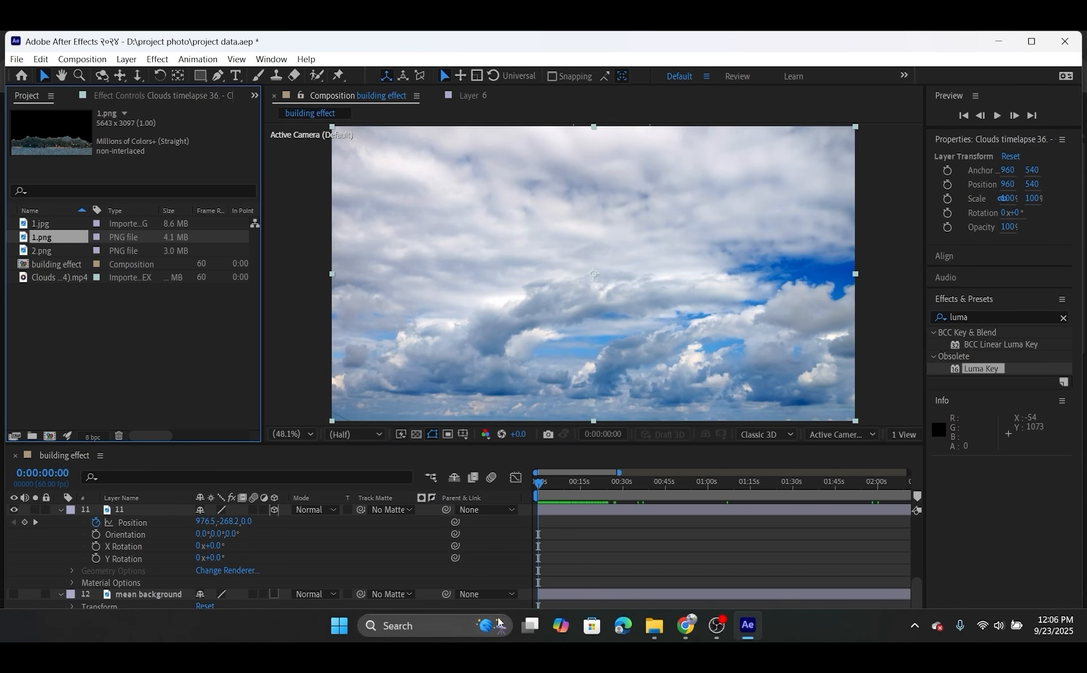
{"action": "mouse_move", "coordinate": [654, 626]}
{"action": "left_click", "coordinate": [549, 550]}
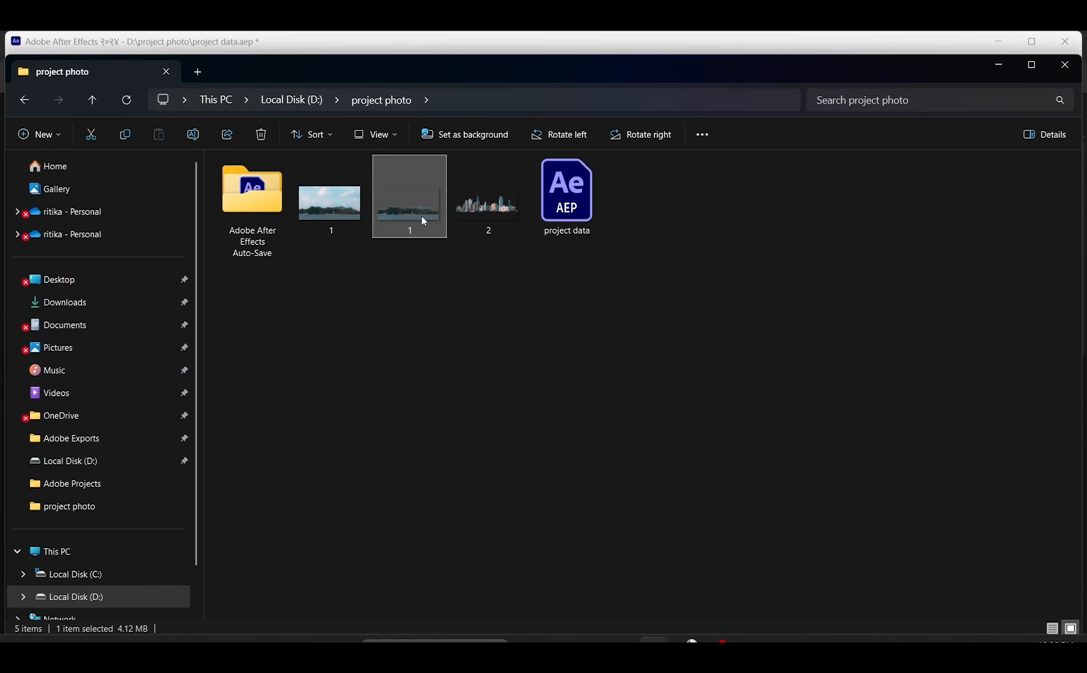
{"action": "left_click_drag", "start_coordinate": [423, 221], "coordinate": [143, 329]}
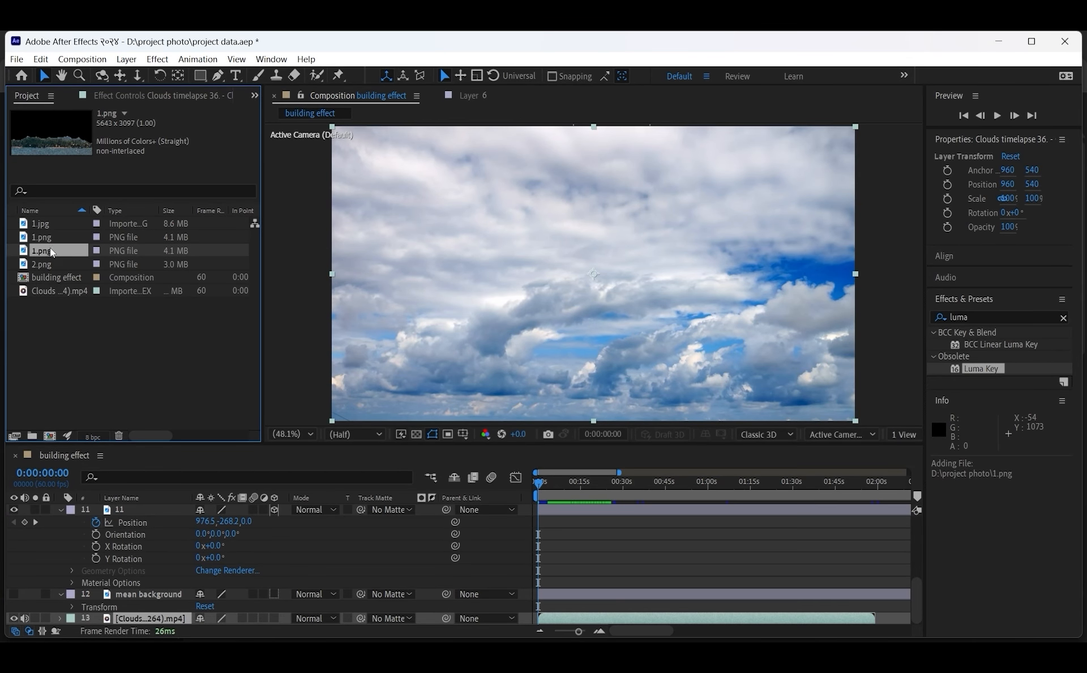
{"action": "left_click_drag", "start_coordinate": [49, 247], "coordinate": [158, 595]}
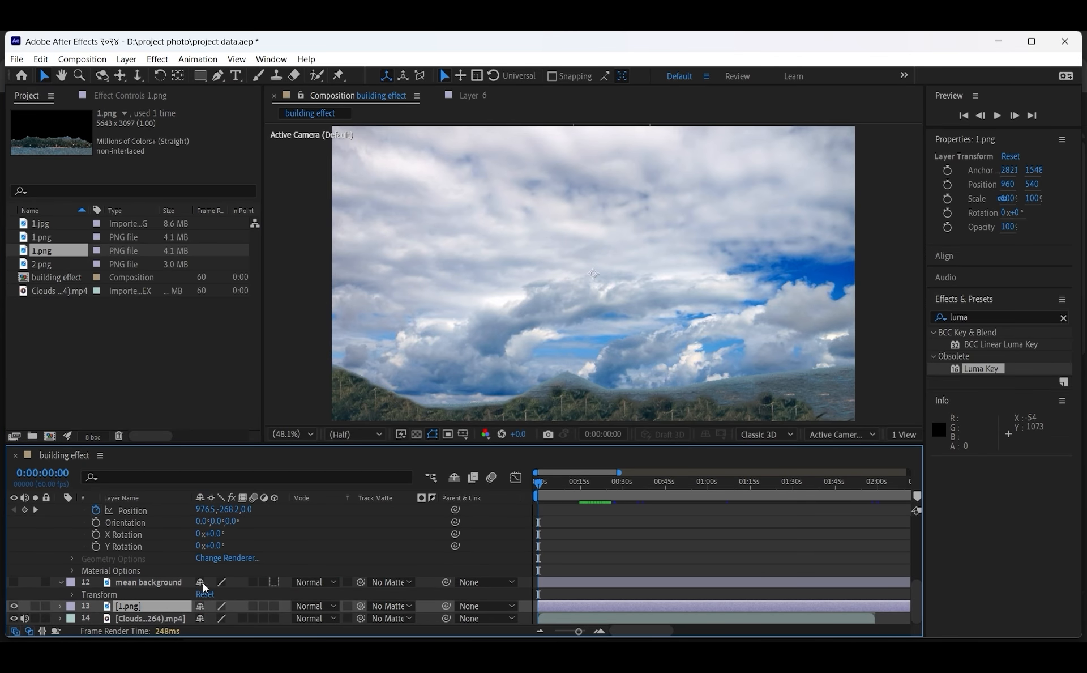
Step: Scale the 1.png hills layer to 37% and position it at about 1011.9, 531.7 in the lower part of the frame
{"action": "left_click", "coordinate": [525, 370]}
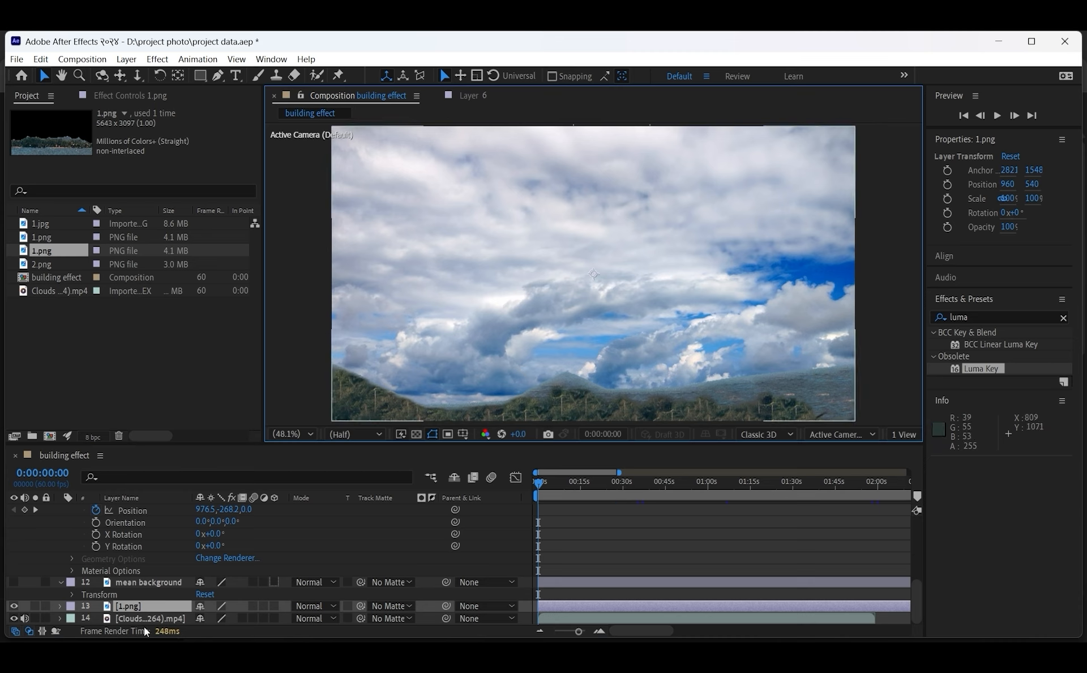
{"action": "left_click_drag", "start_coordinate": [161, 604], "coordinate": [141, 584]}
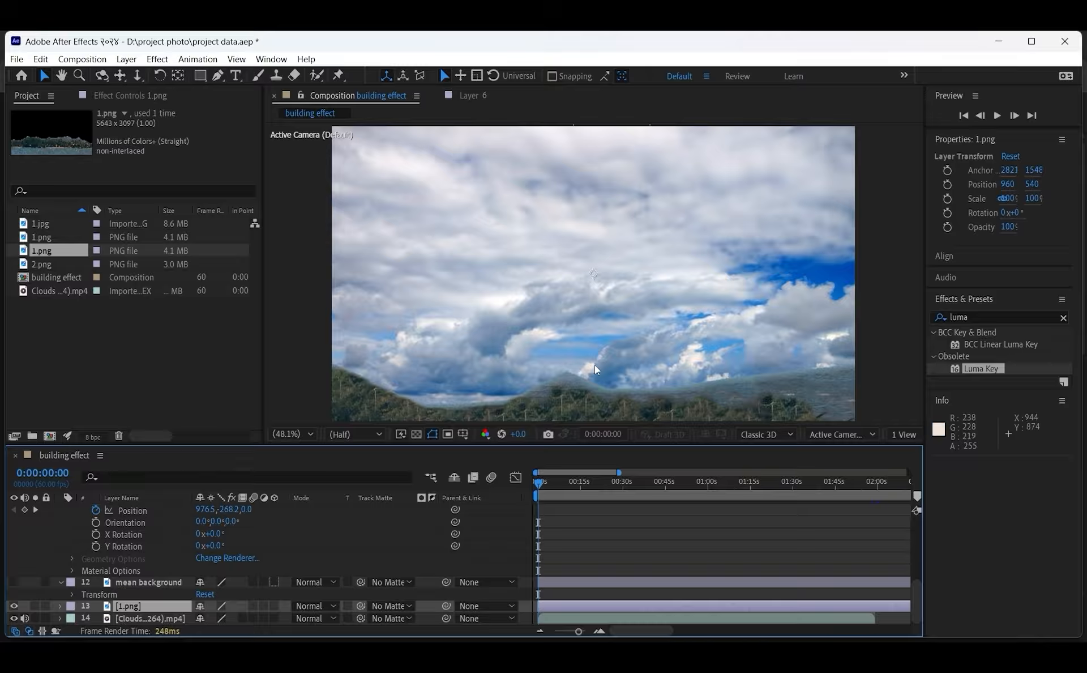
{"action": "left_click_drag", "start_coordinate": [645, 393], "coordinate": [606, 224]}
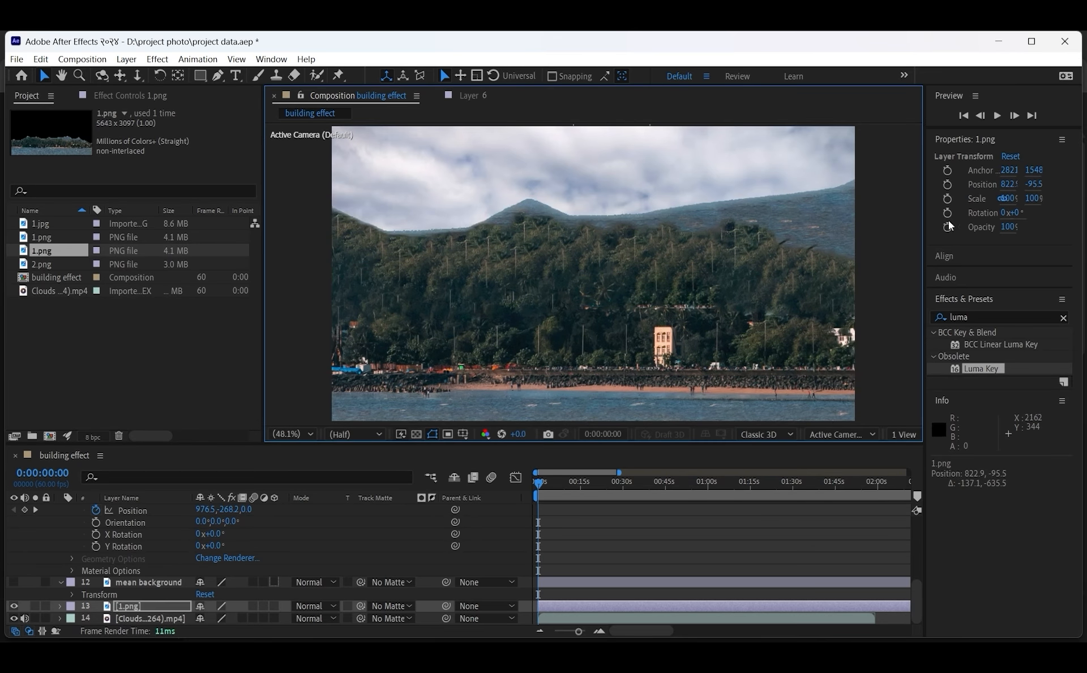
{"action": "left_click_drag", "start_coordinate": [1017, 200], "coordinate": [967, 198]}
{"action": "left_click_drag", "start_coordinate": [696, 218], "coordinate": [744, 381]}
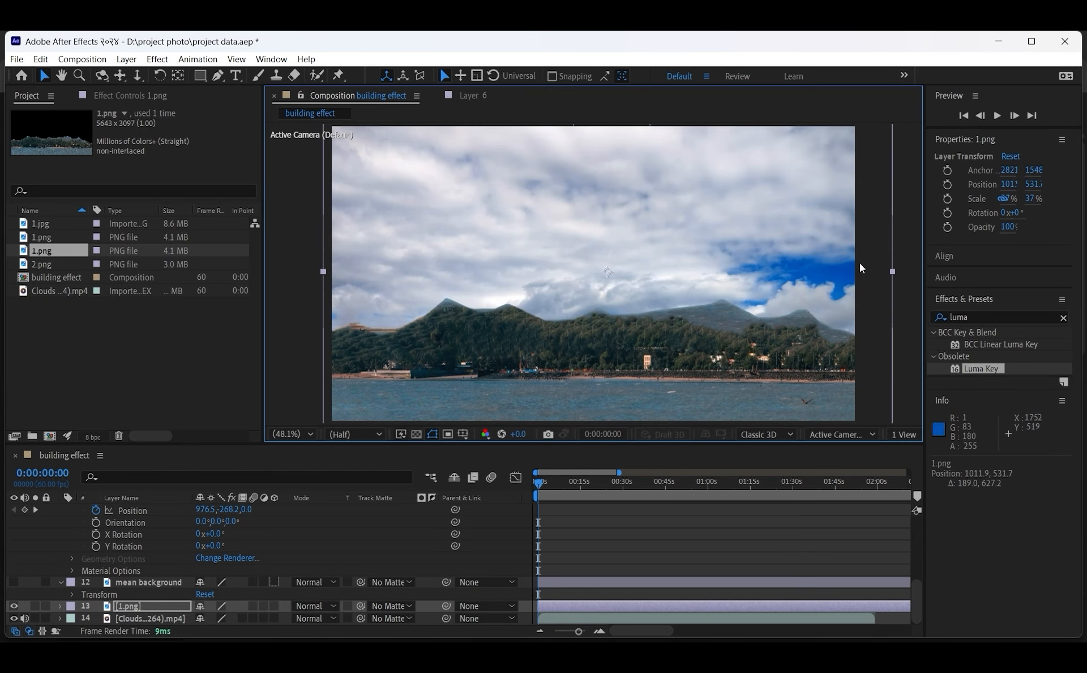
Step: Move the clouds video up to about 987, 186 and scale it to about 110% by 109% to fill the sky behind the hills
{"action": "left_click", "coordinate": [147, 619]}
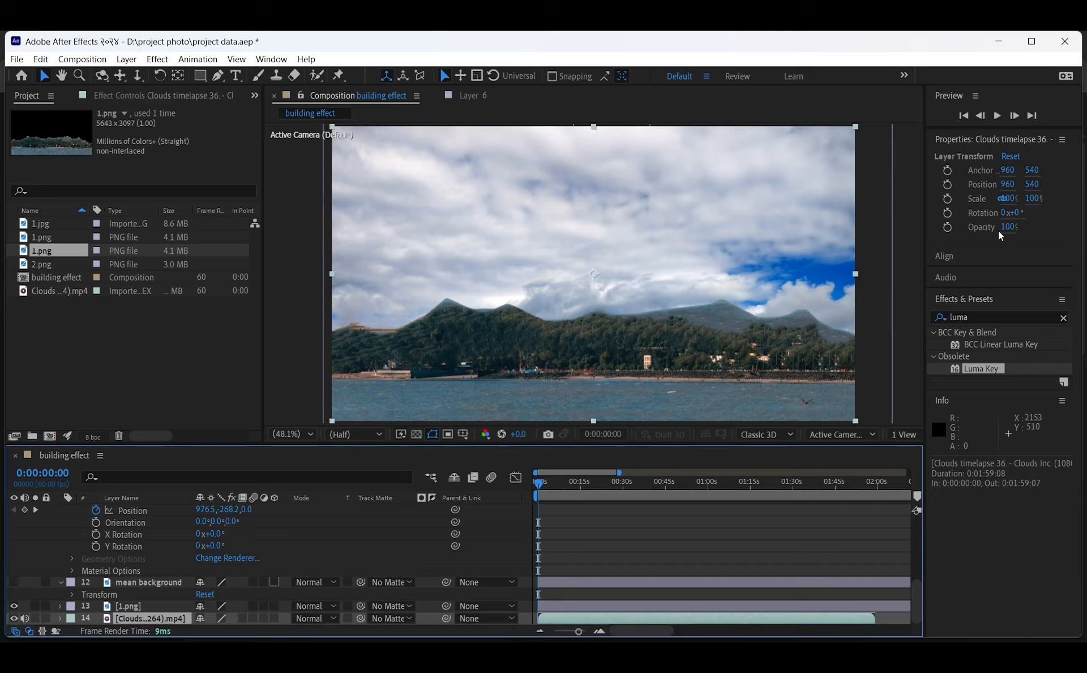
{"action": "left_click", "coordinate": [1004, 201]}
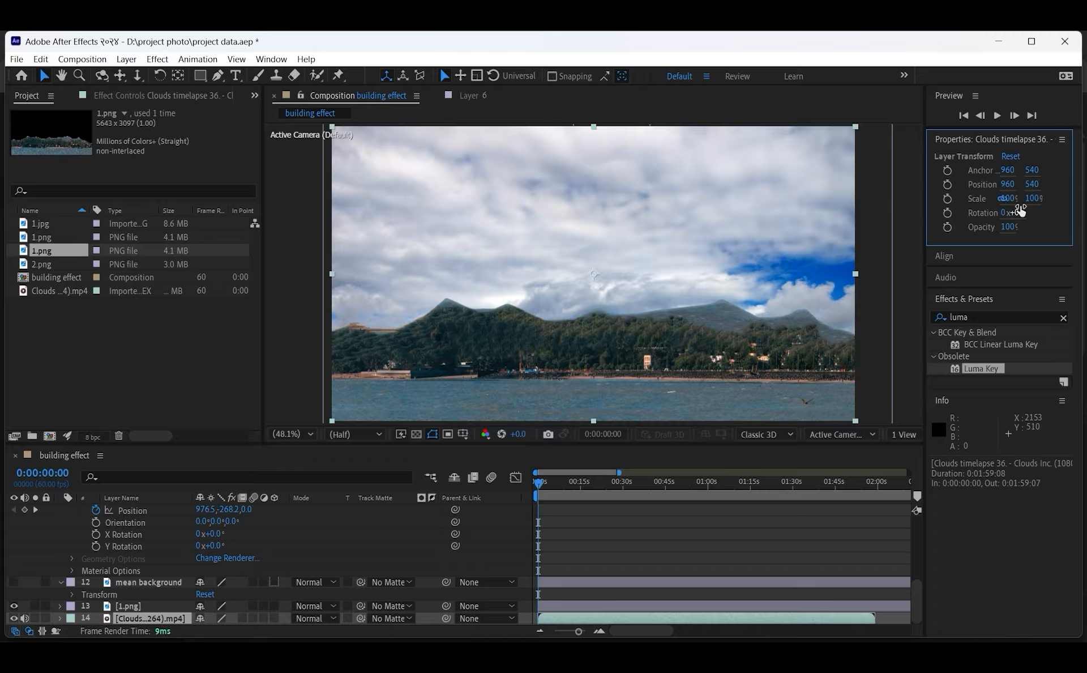
{"action": "left_click_drag", "start_coordinate": [1018, 196], "coordinate": [1004, 196]}
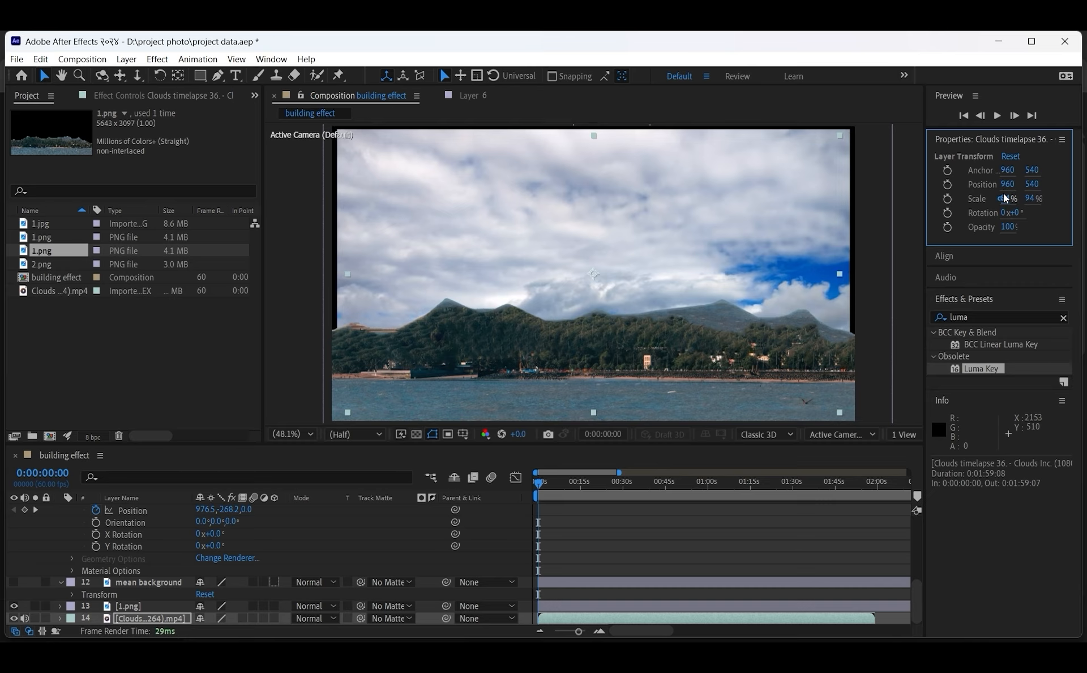
{"action": "left_click_drag", "start_coordinate": [791, 265], "coordinate": [795, 211]}
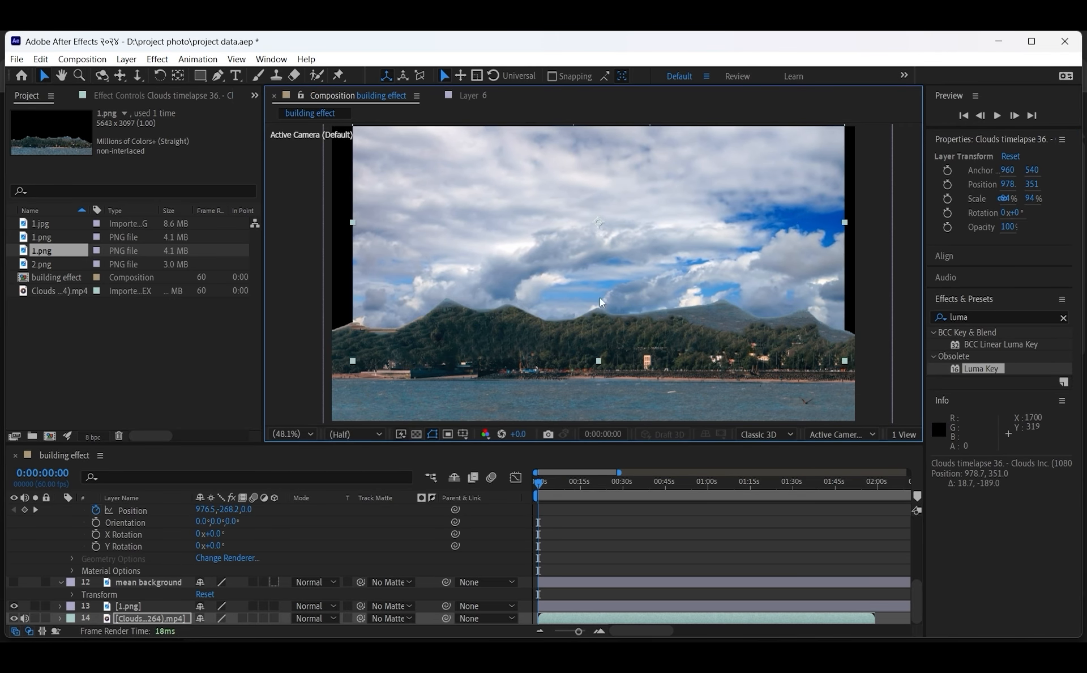
{"action": "left_click_drag", "start_coordinate": [352, 362], "coordinate": [313, 342]}
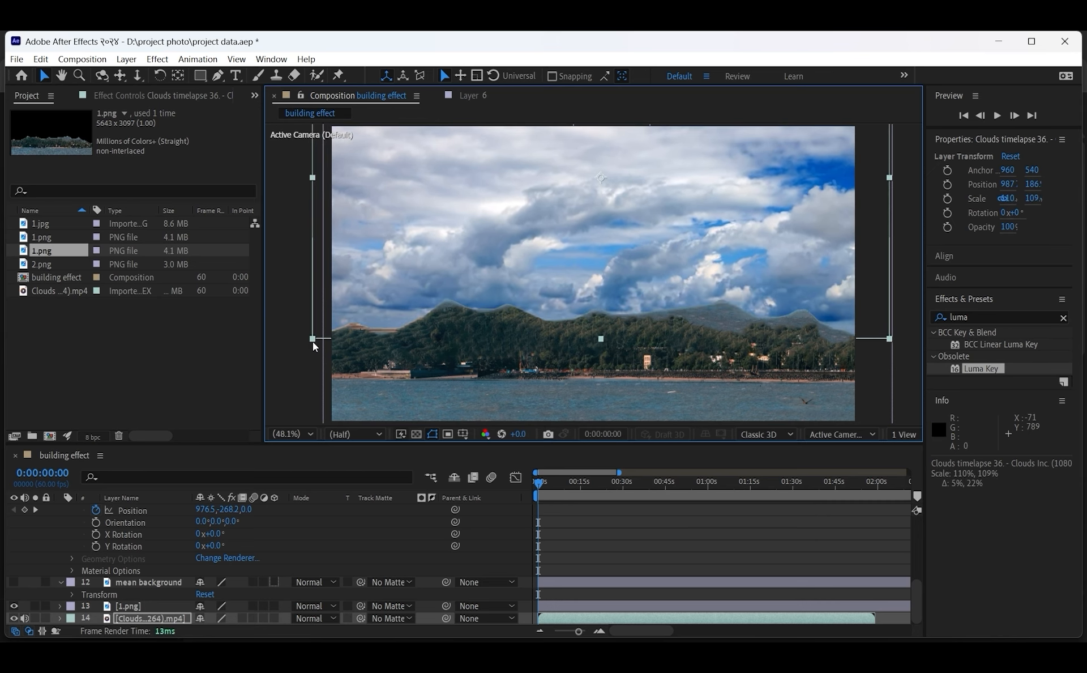
Step: Scrub through the animation to check the buildings, hills and moving clouds, and return the current time to 0:00:00:00
{"action": "left_click_drag", "start_coordinate": [541, 488], "coordinate": [376, 488]}
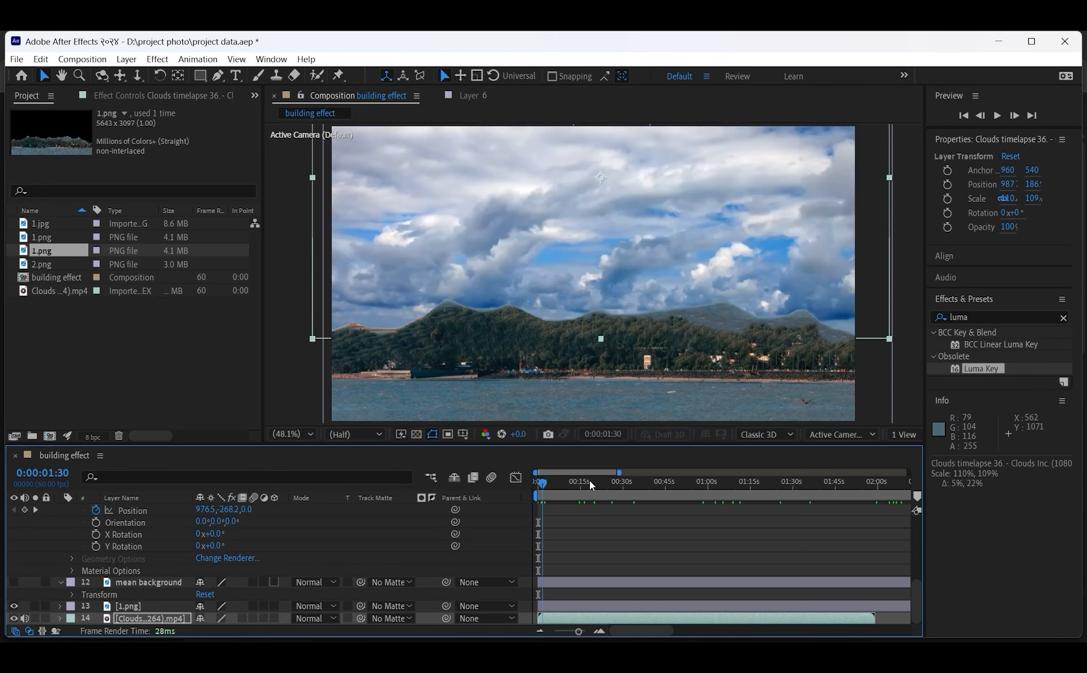
{"action": "left_click_drag", "start_coordinate": [590, 480], "coordinate": [655, 482]}
{"action": "left_click", "coordinate": [298, 434]}
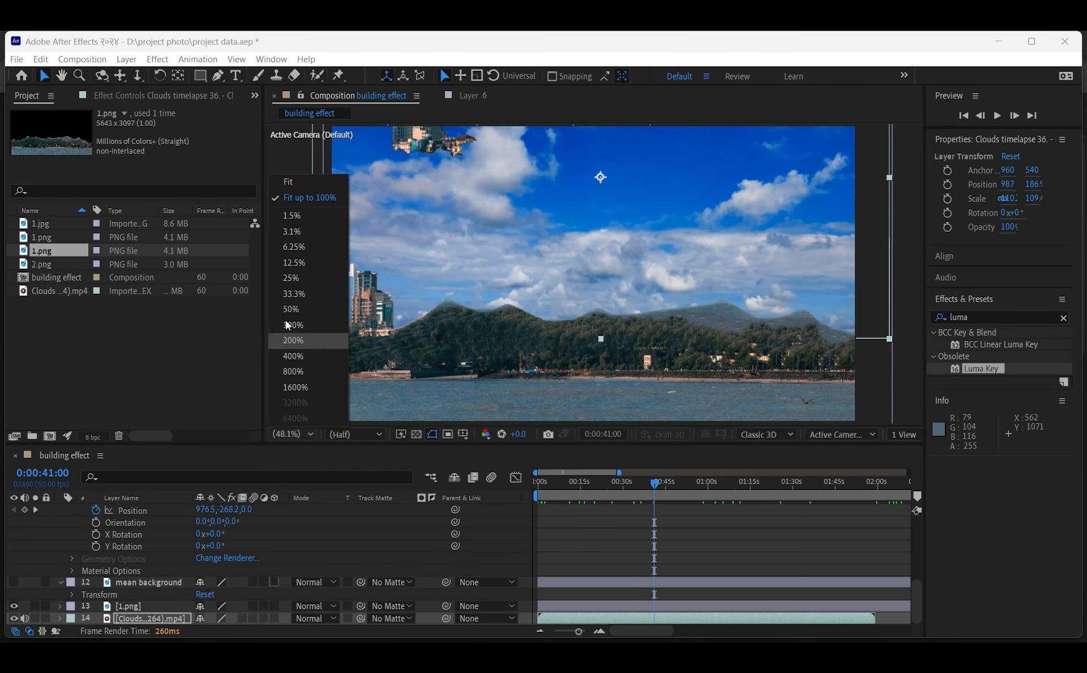
{"action": "left_click", "coordinate": [324, 202]}
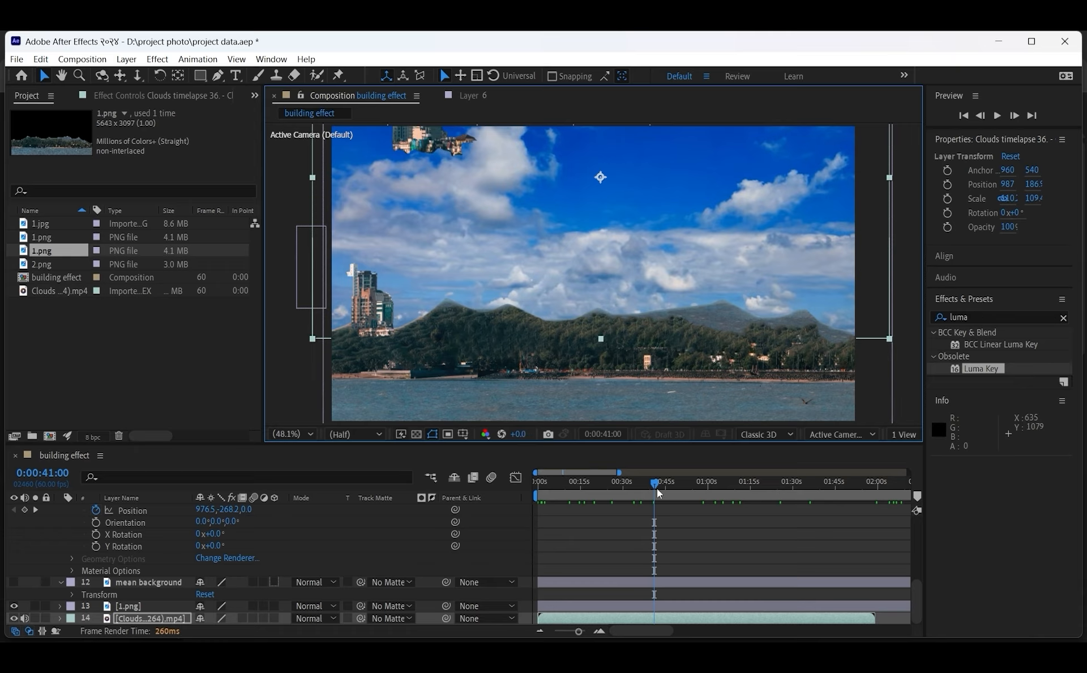
{"action": "left_click_drag", "start_coordinate": [656, 485], "coordinate": [308, 503]}
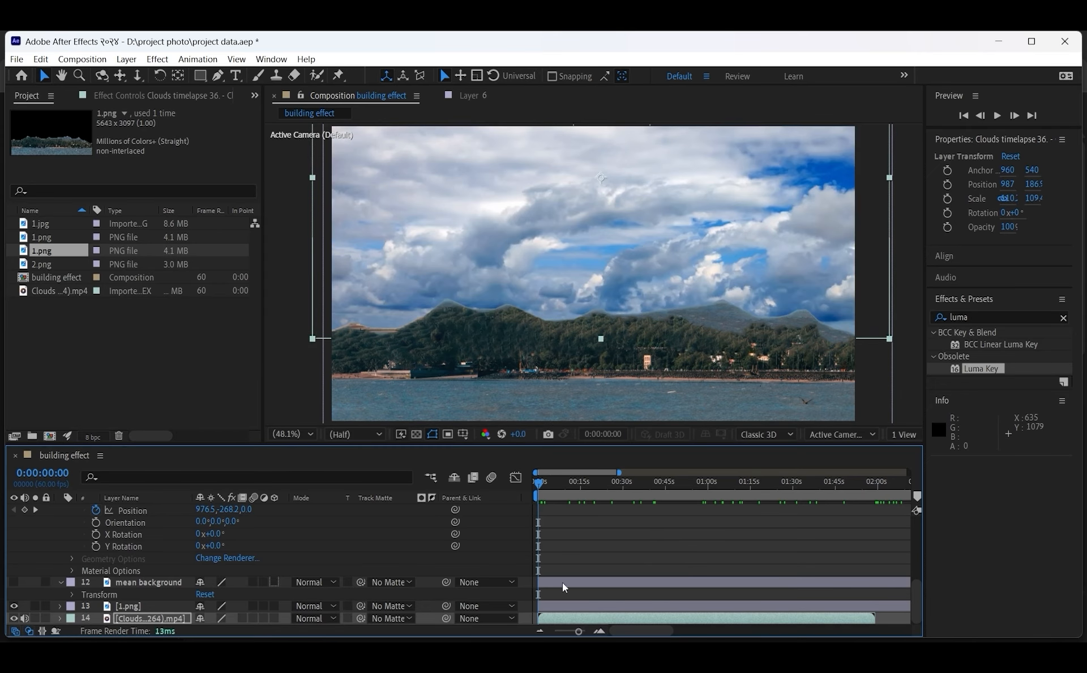
Step: Try to extend the clouds video layer beyond its end in the timeline
{"action": "left_click_drag", "start_coordinate": [912, 617], "coordinate": [1081, 621]}
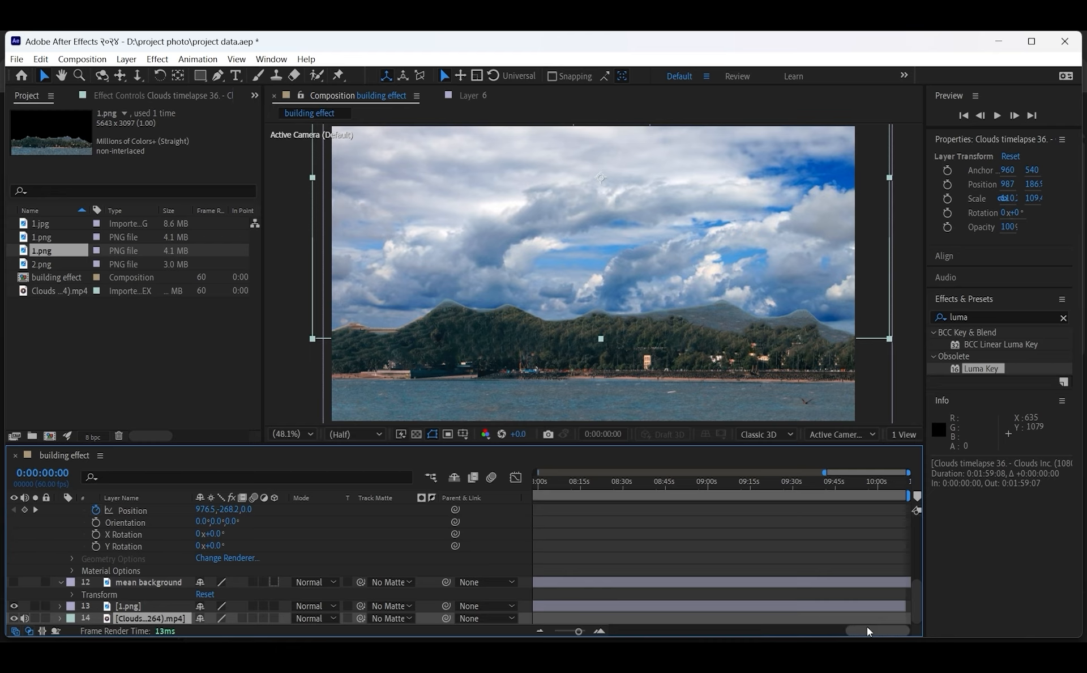
{"action": "left_click_drag", "start_coordinate": [868, 627], "coordinate": [684, 630]}
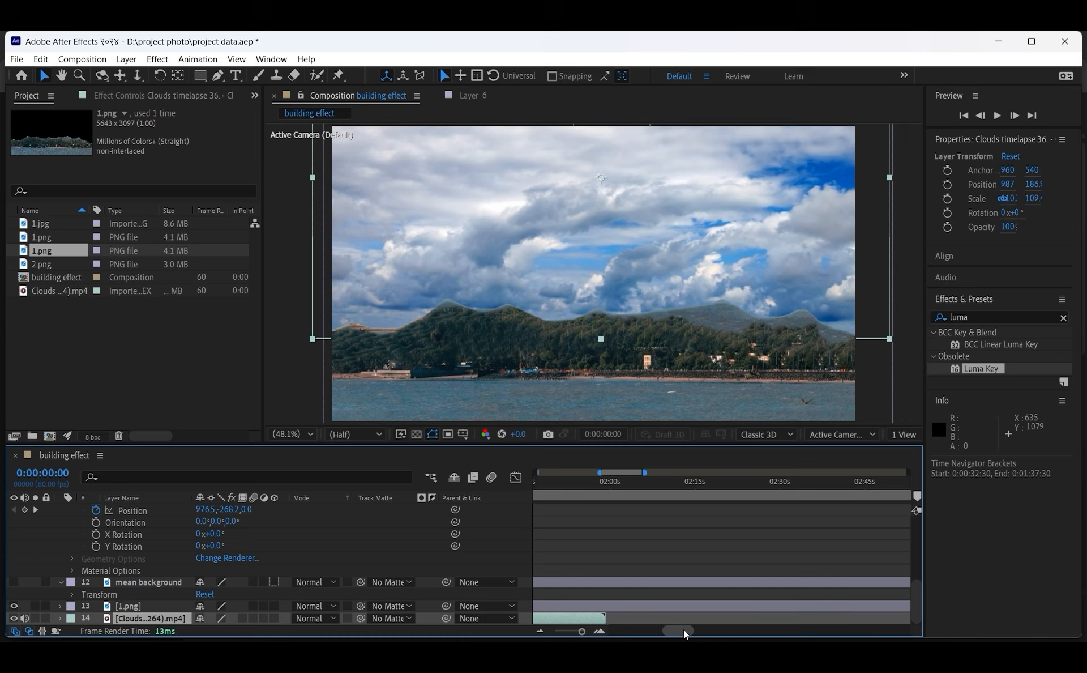
{"action": "double_click", "coordinate": [595, 619]}
{"action": "left_click_drag", "start_coordinate": [608, 619], "coordinate": [662, 619]}
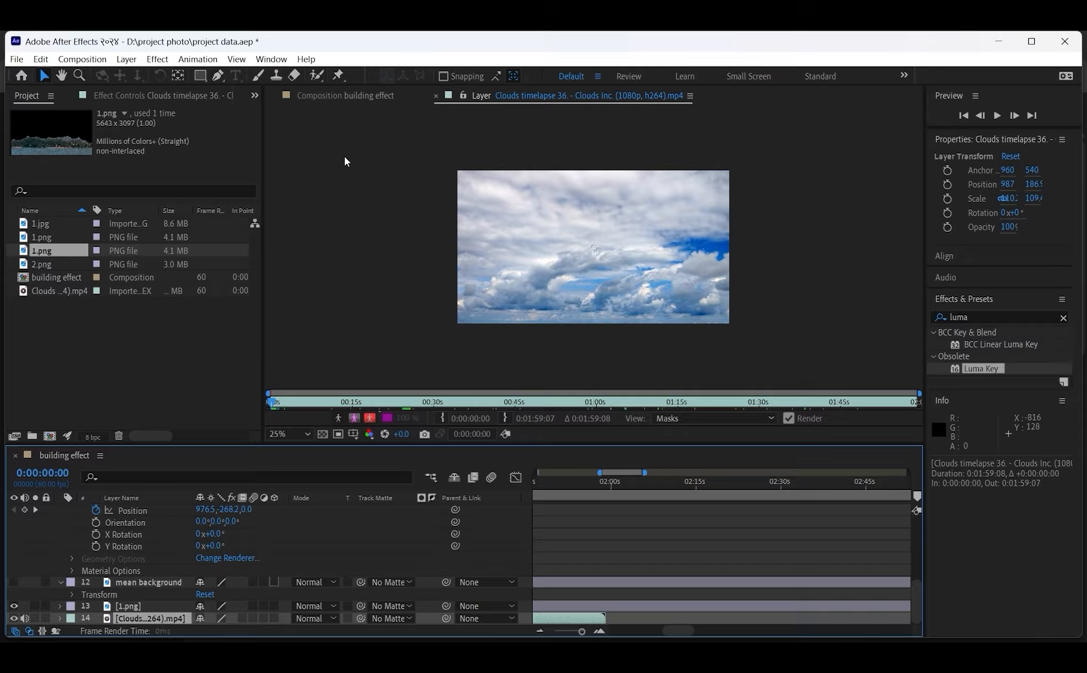
{"action": "left_click", "coordinate": [345, 95]}
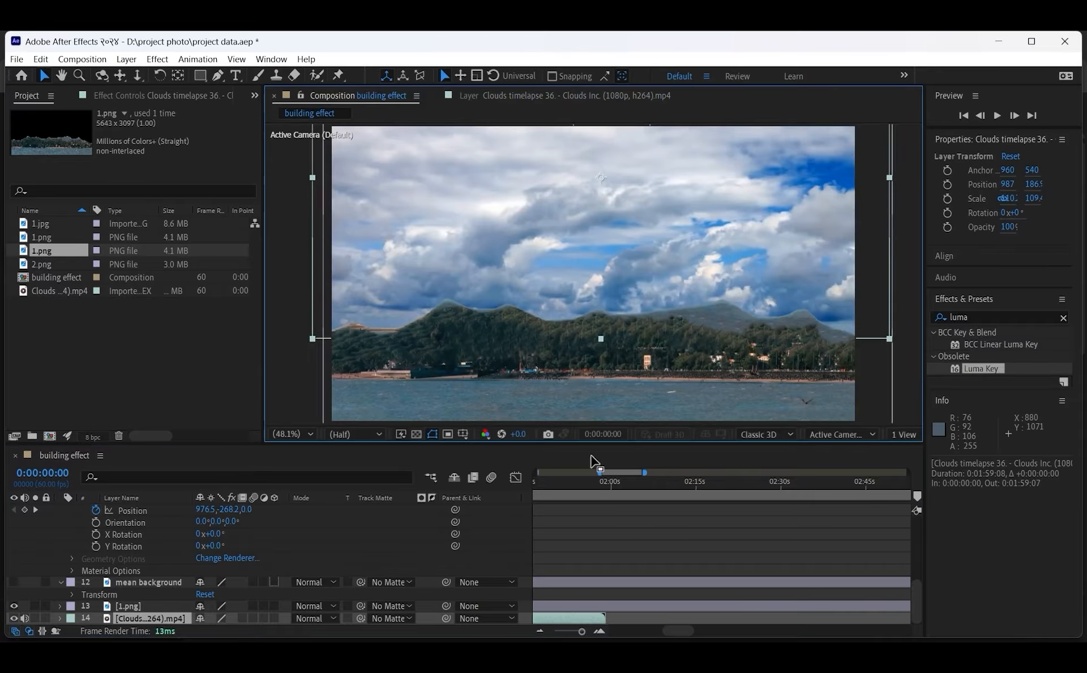
{"action": "left_click", "coordinate": [570, 623]}
{"action": "right_click", "coordinate": [587, 614]}
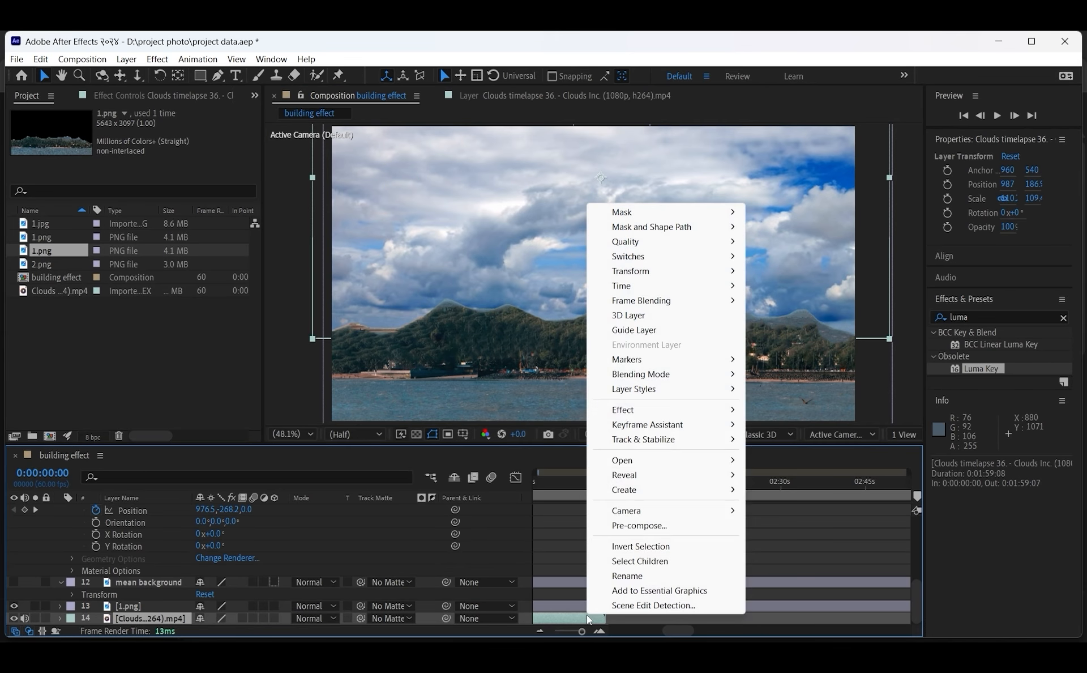
{"action": "left_click", "coordinate": [555, 617]}
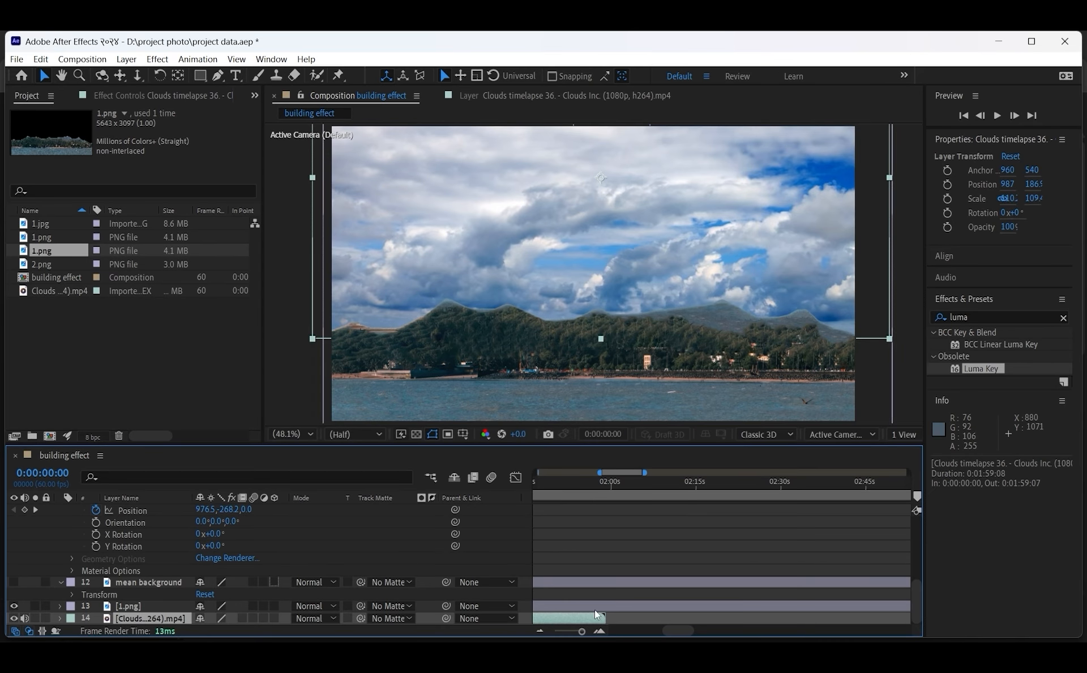
Step: Set the current time to 0:01:58:21, duplicate the clouds video layer and slide the copy towards the end of the composition
{"action": "left_click_drag", "start_coordinate": [576, 484], "coordinate": [602, 486]}
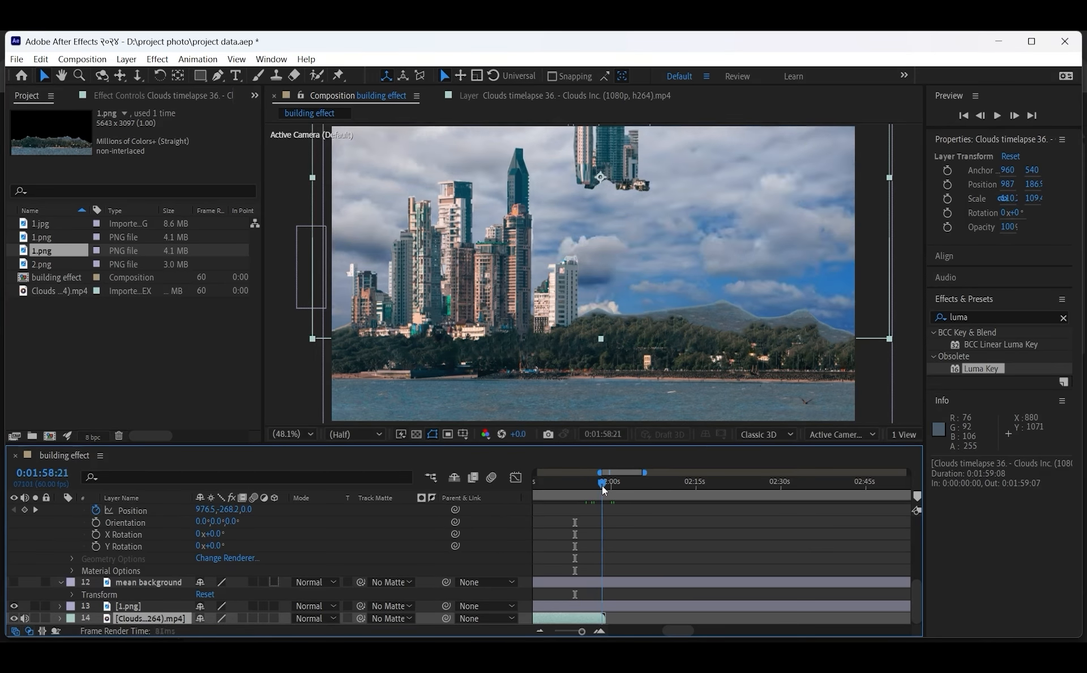
{"action": "left_click", "coordinate": [156, 608]}
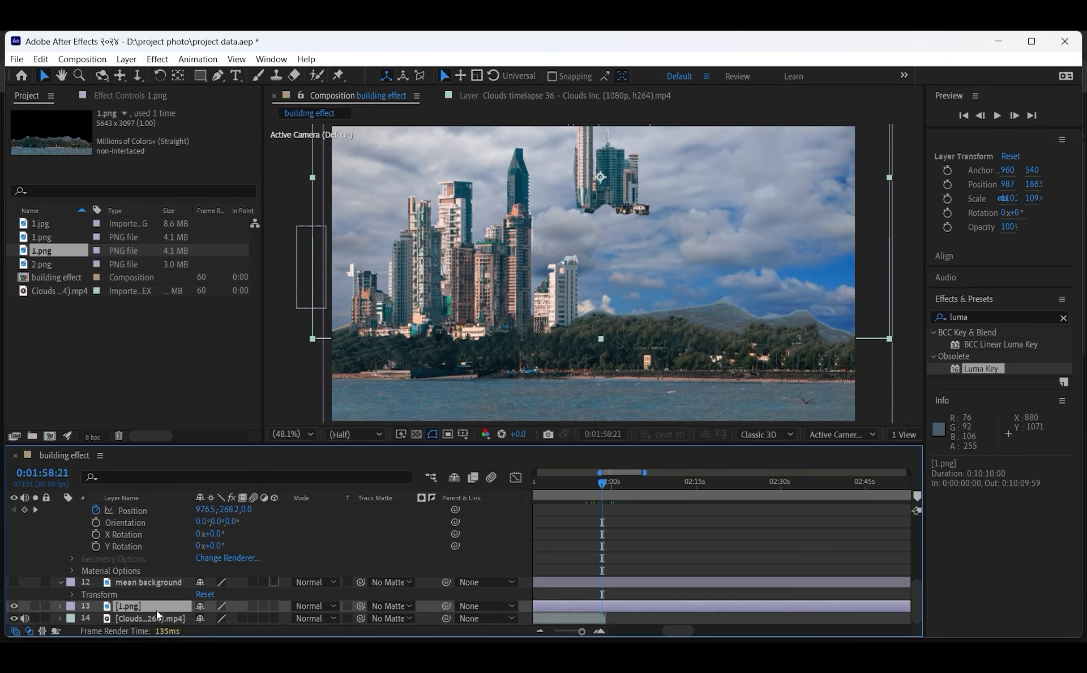
{"action": "left_click", "coordinate": [127, 617]}
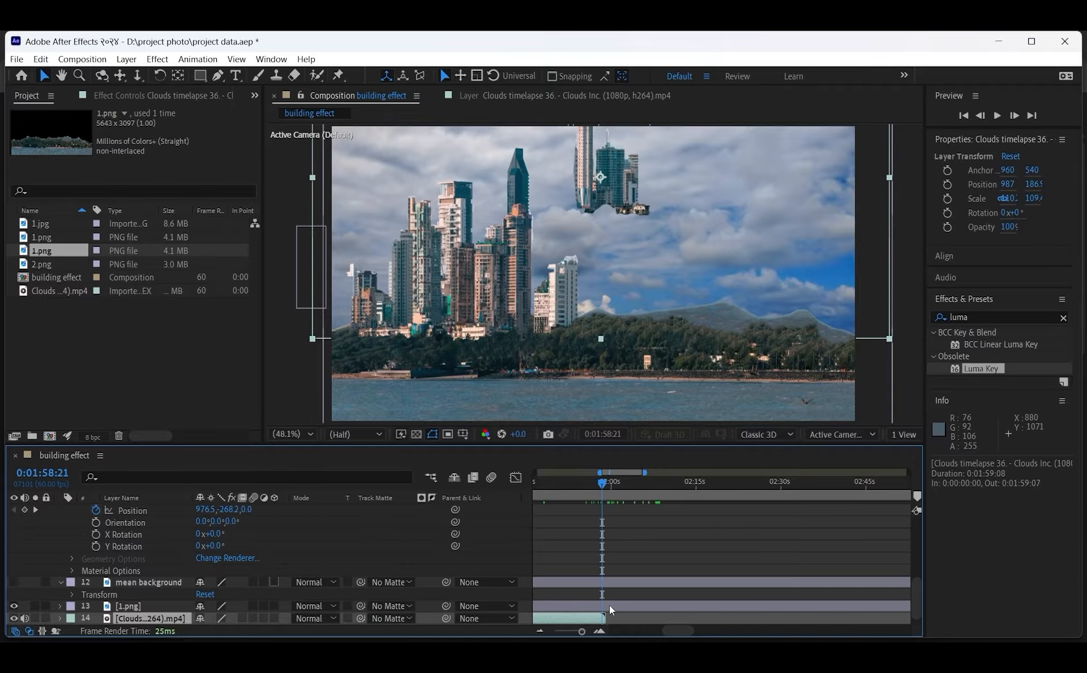
{"action": "key", "text": "ctrl+d"}
{"action": "left_click_drag", "start_coordinate": [584, 617], "coordinate": [1004, 631]}
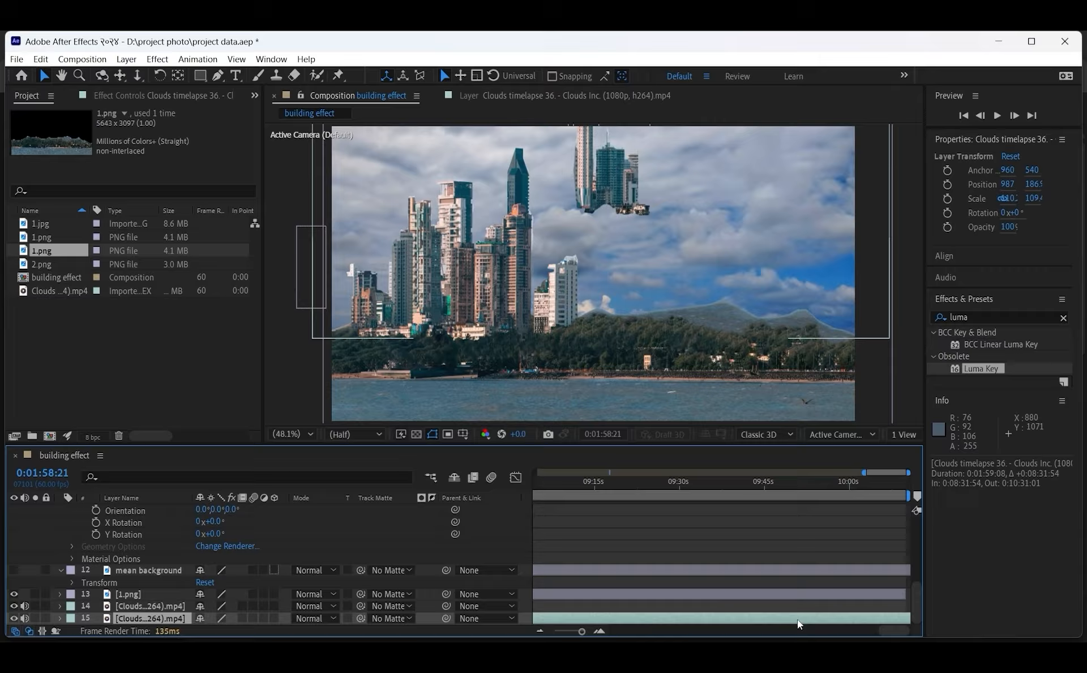
{"action": "left_click_drag", "start_coordinate": [884, 630], "coordinate": [930, 633]}
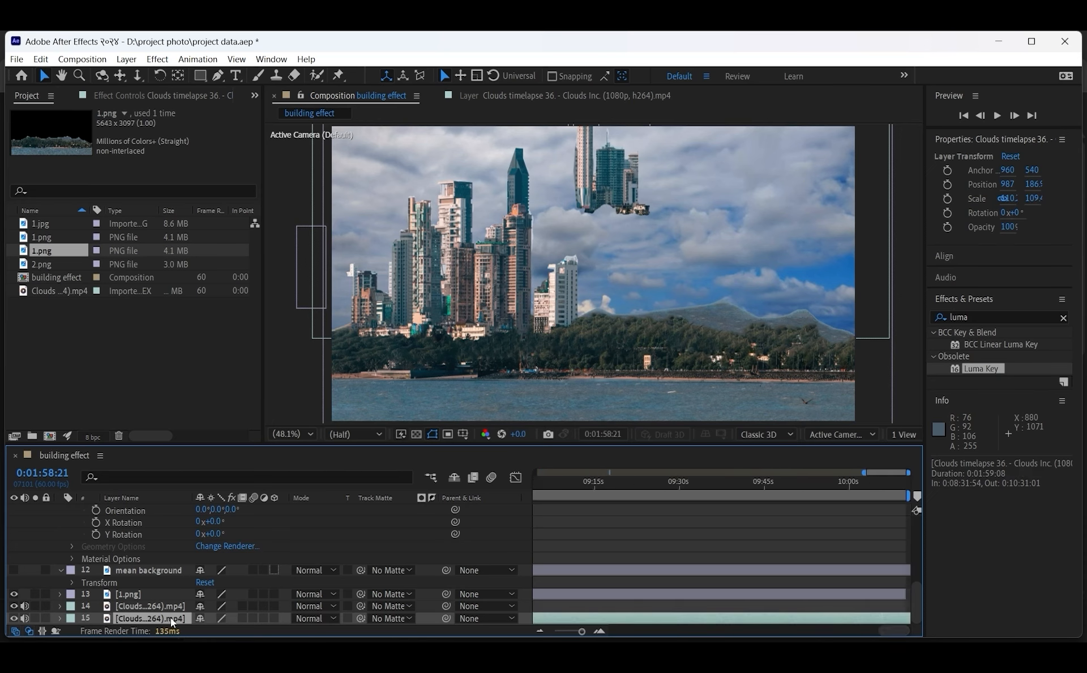
Step: Duplicate the clouds copy again and slide the lowest clouds layer to start at 0:01:58:21, where the first clip ends
{"action": "scroll", "coordinate": [262, 569], "scroll_direction": "down", "scroll_amount": 1}
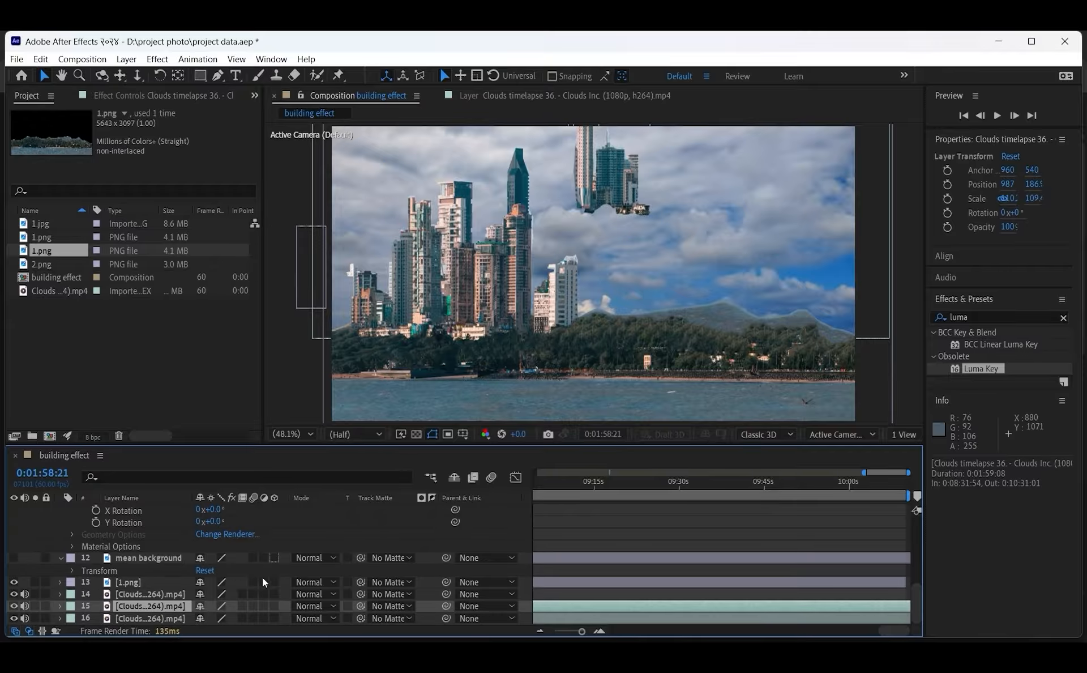
{"action": "left_click", "coordinate": [156, 617]}
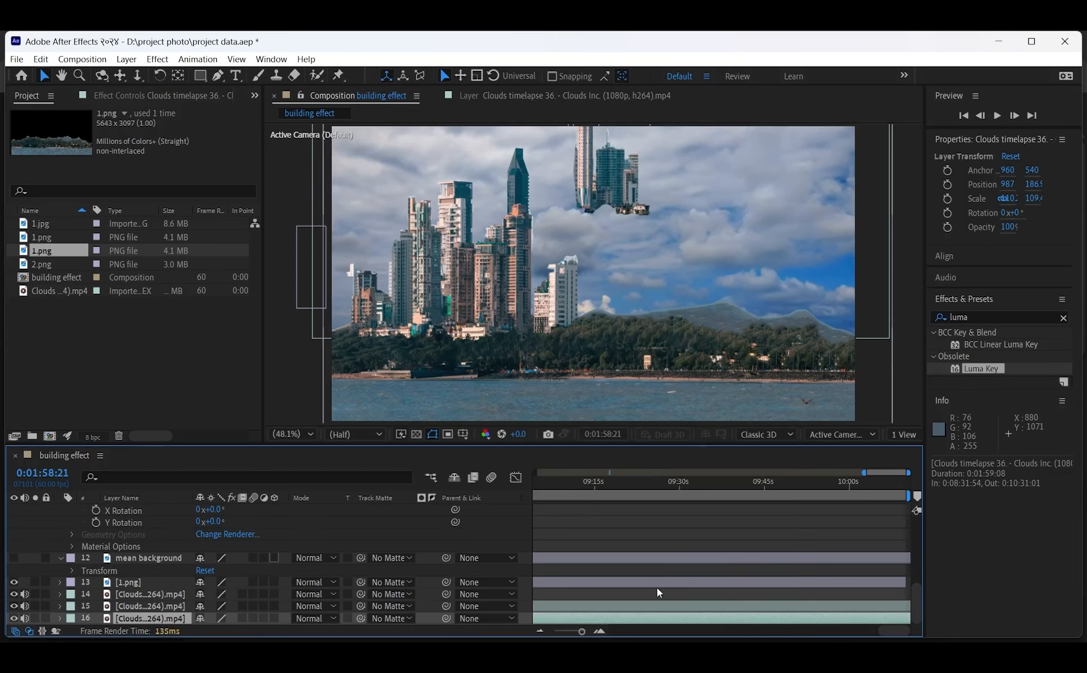
{"action": "left_click_drag", "start_coordinate": [640, 615], "coordinate": [869, 588]}
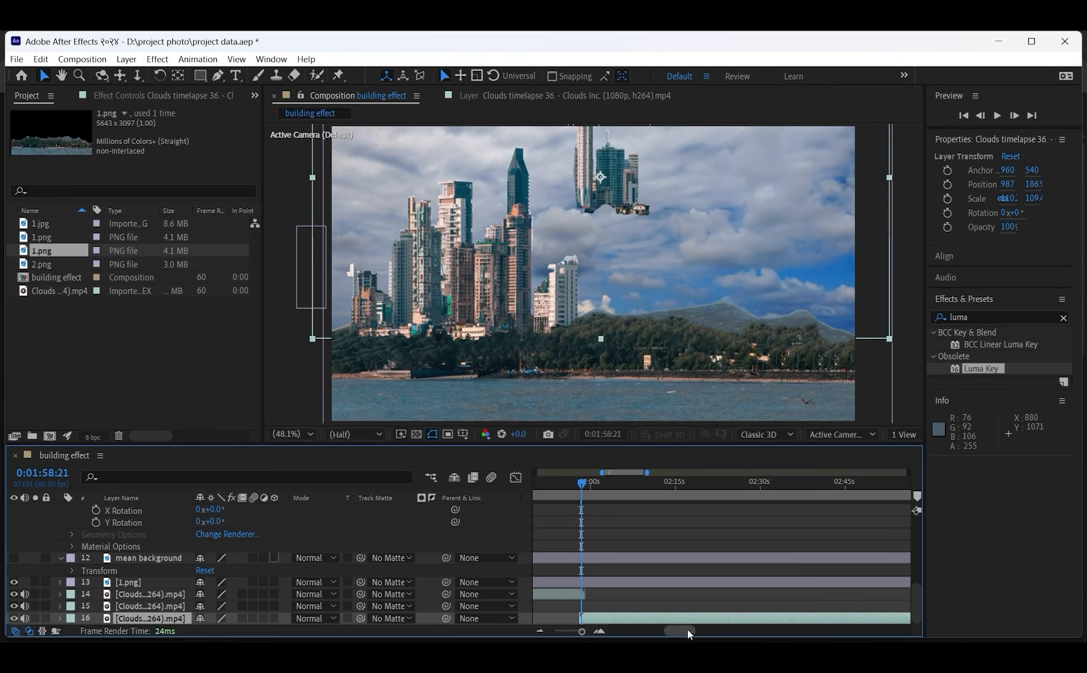
{"action": "left_click_drag", "start_coordinate": [688, 630], "coordinate": [729, 636]}
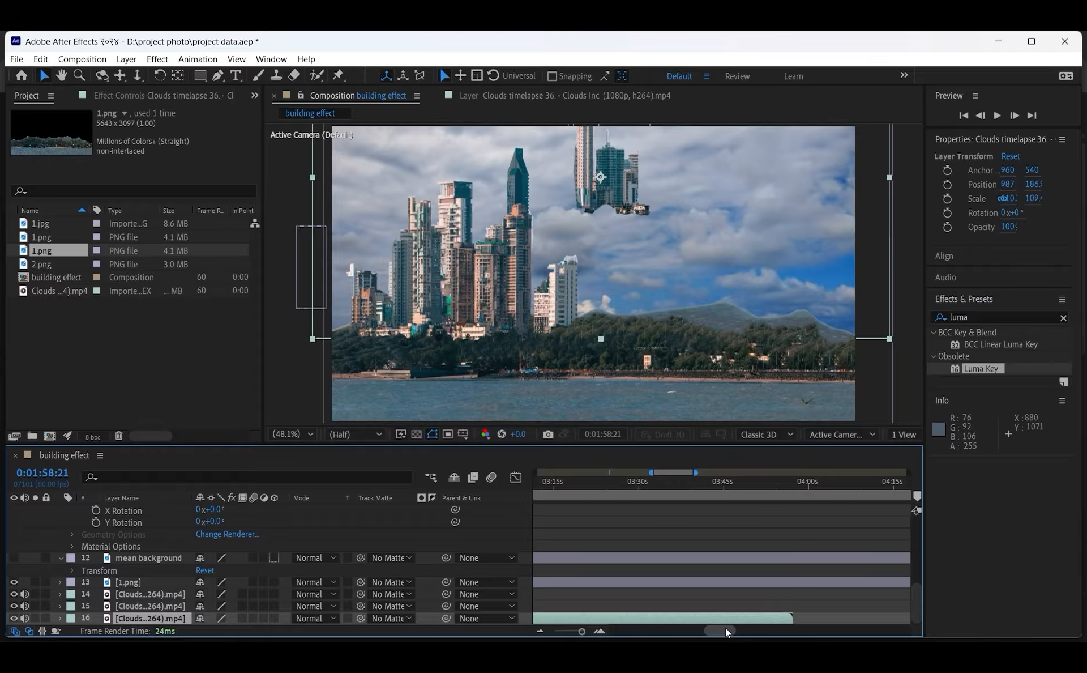
Step: Duplicate the lowest clouds video layer and slide the copy to start at 0:06:35:47
{"action": "scroll", "coordinate": [737, 610], "scroll_direction": "down", "scroll_amount": 1}
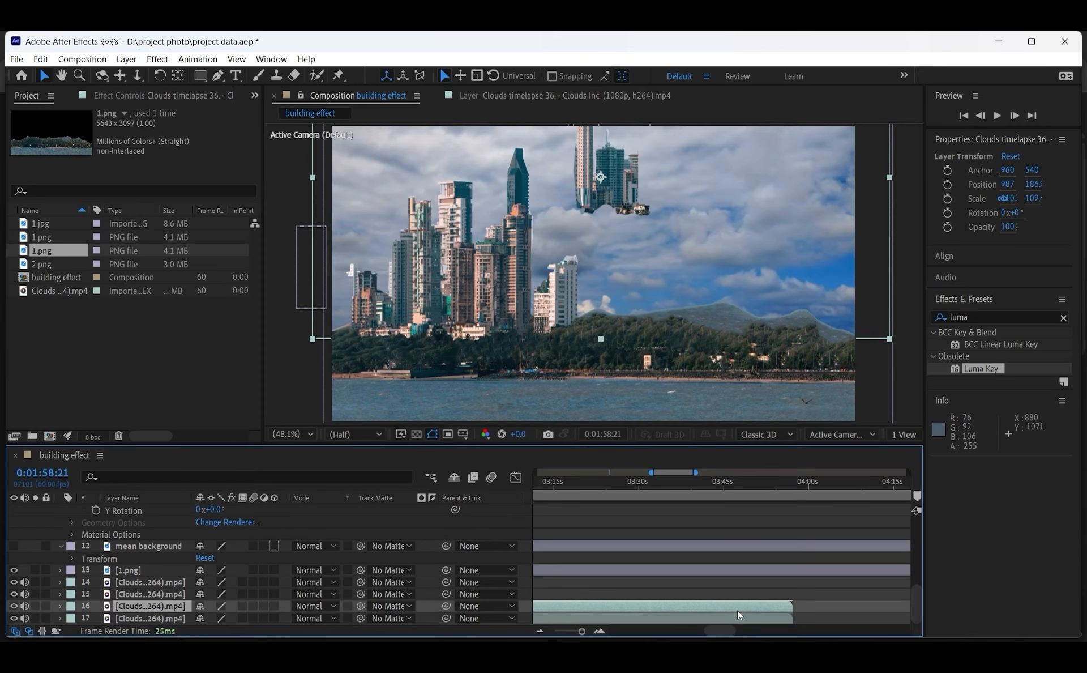
{"action": "left_click_drag", "start_coordinate": [663, 614], "coordinate": [600, 630]}
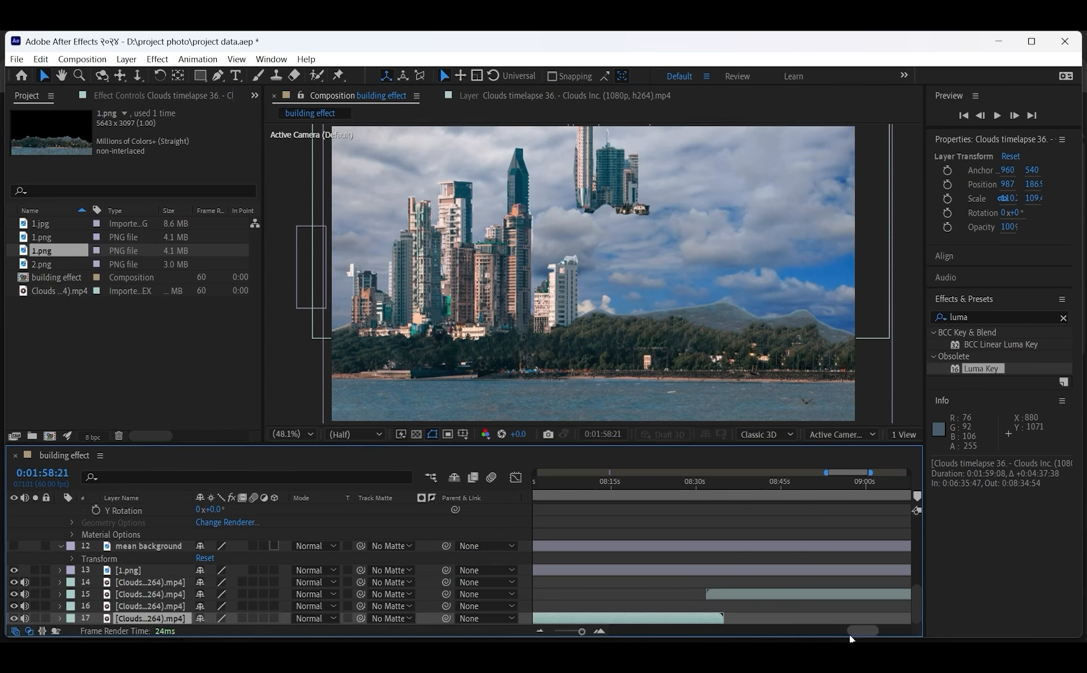
{"action": "left_click_drag", "start_coordinate": [849, 633], "coordinate": [816, 630]}
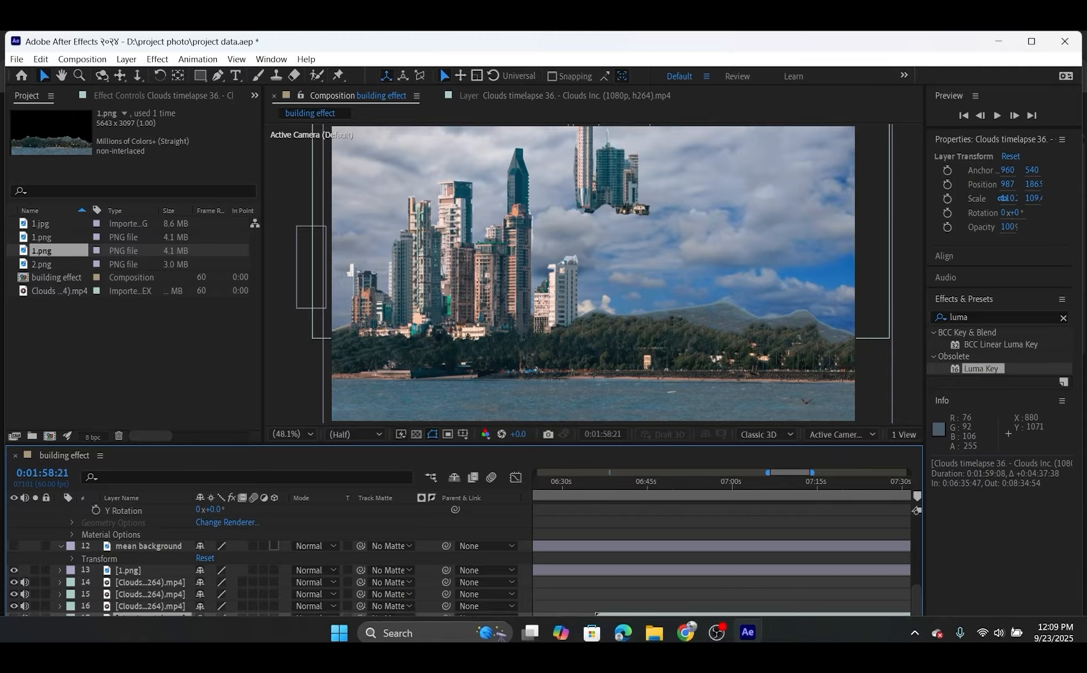
Step: Duplicate the clouds layer again and slide the new lowest layer back to start at 0:03:53:09, overlapping the preceding clip's end
{"action": "scroll", "coordinate": [662, 547], "scroll_direction": "down", "scroll_amount": 1}
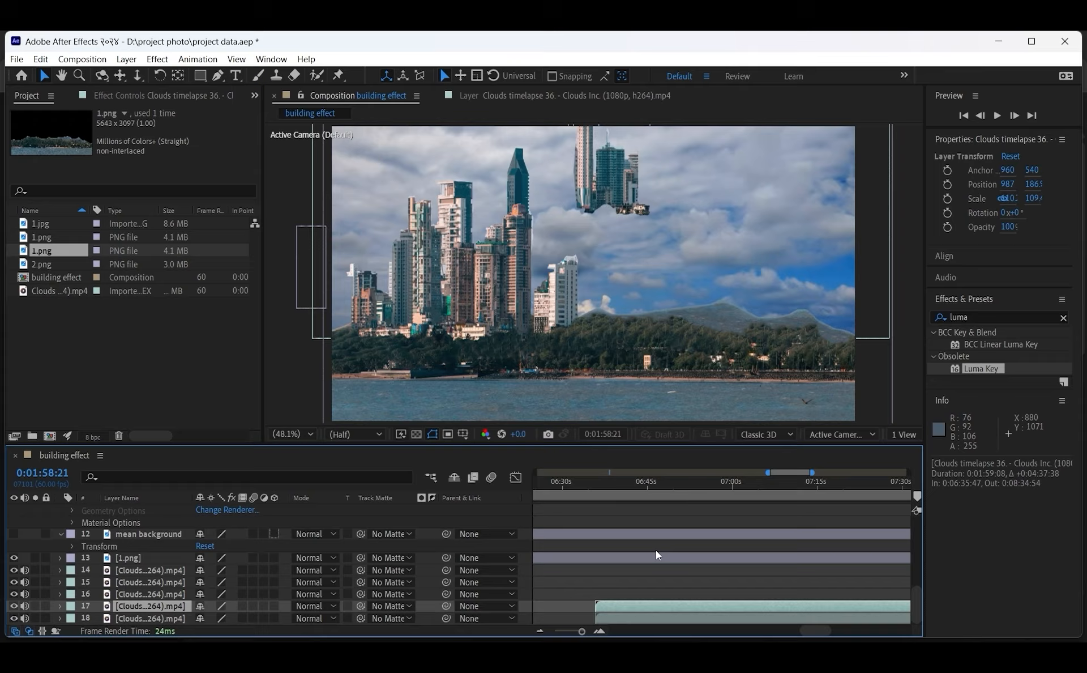
{"action": "left_click_drag", "start_coordinate": [631, 618], "coordinate": [572, 620]}
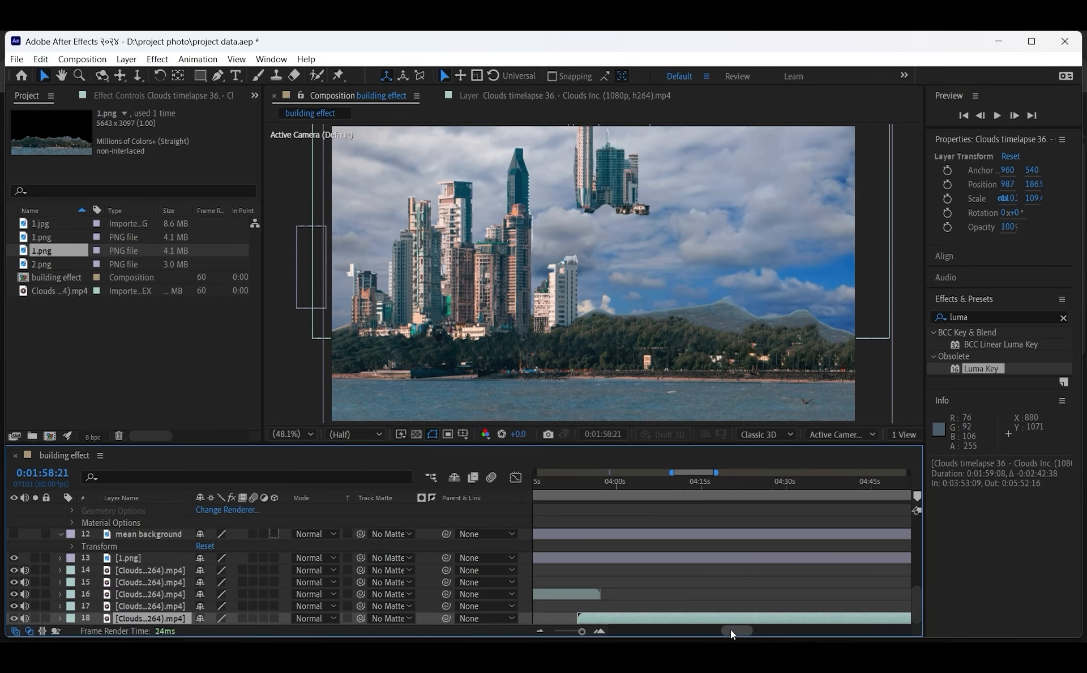
{"action": "left_click_drag", "start_coordinate": [731, 632], "coordinate": [759, 640]}
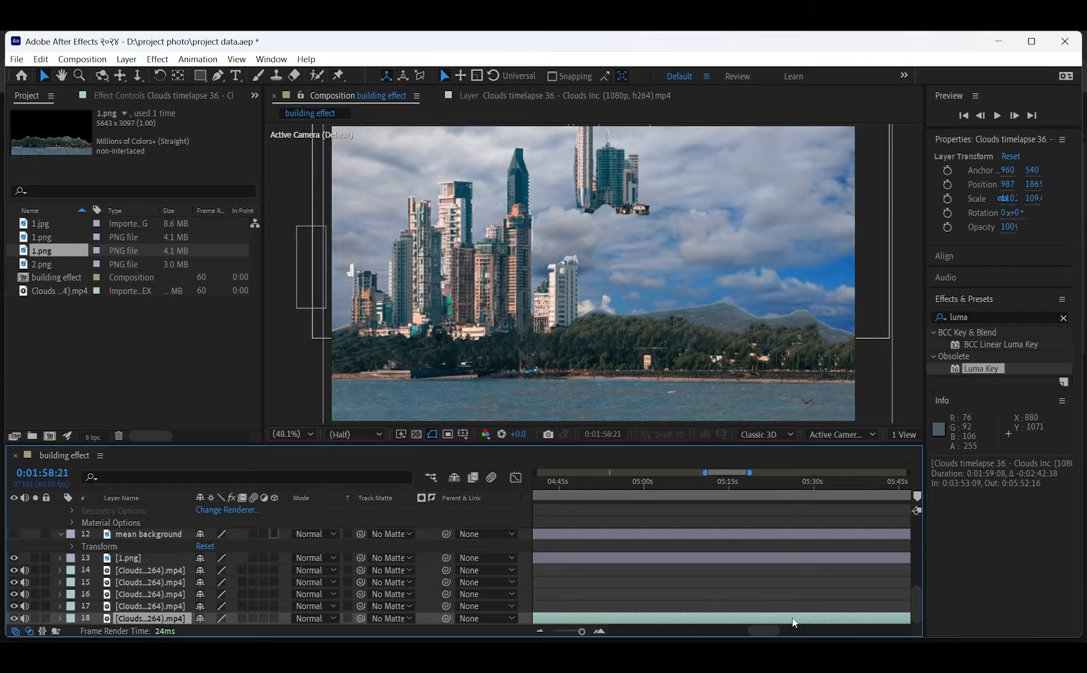
Step: Add one more duplicate of the clouds layer and slide it to start at 0:04:44:54, bridging the remaining gap
{"action": "scroll", "coordinate": [777, 588], "scroll_direction": "down", "scroll_amount": 1}
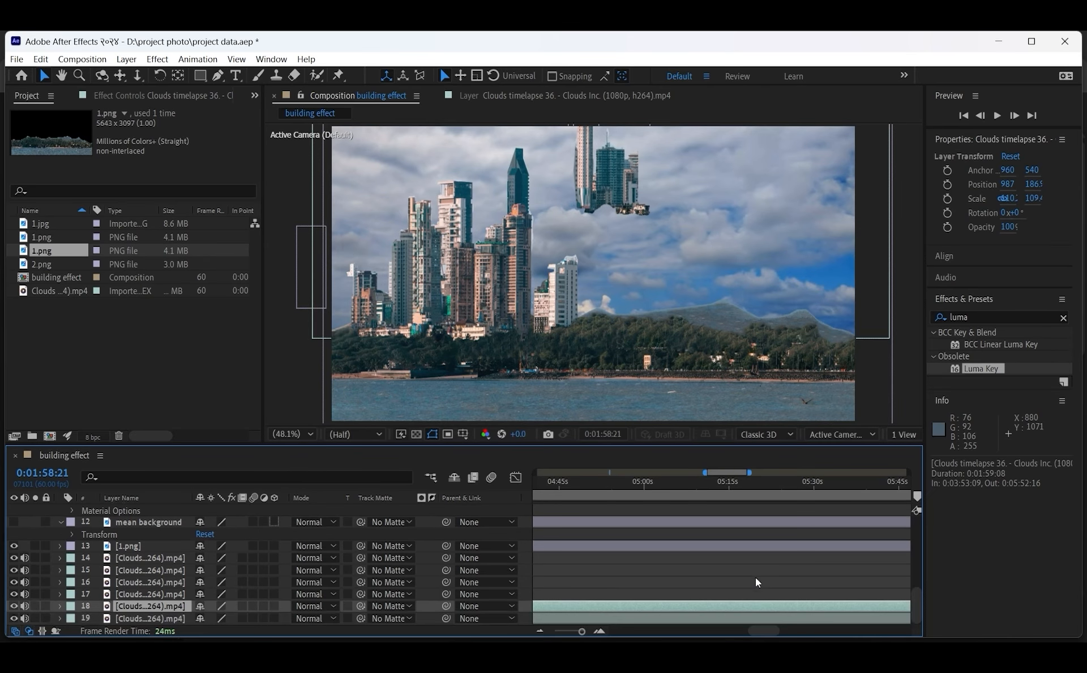
{"action": "left_click", "coordinate": [672, 619]}
{"action": "left_click", "coordinate": [856, 628]}
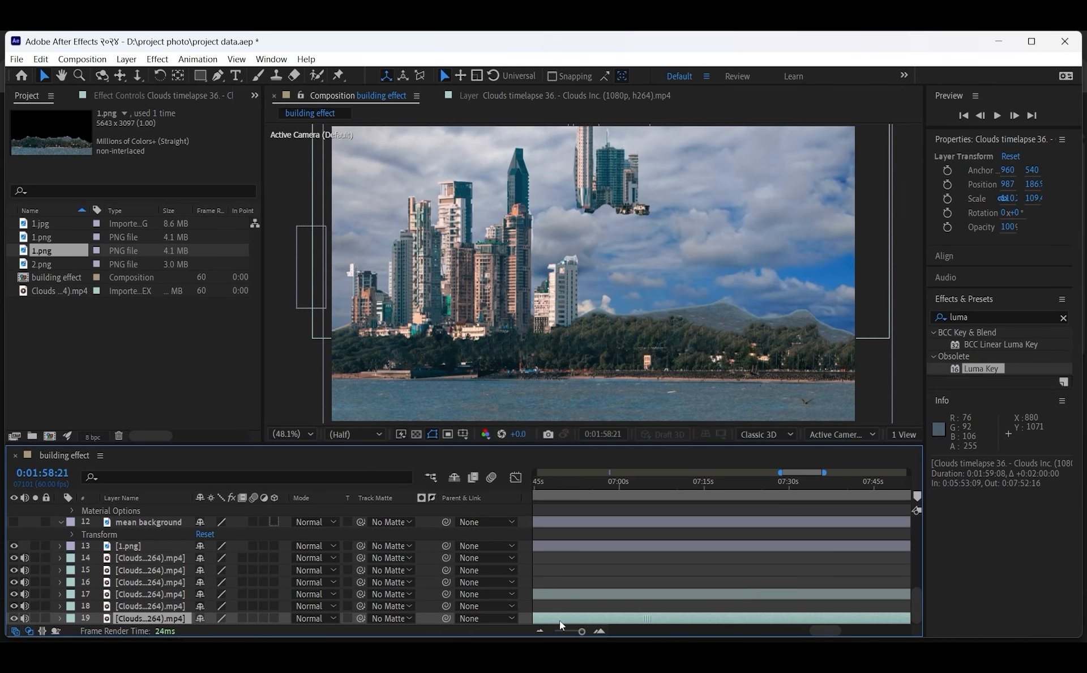
{"action": "left_click_drag", "start_coordinate": [559, 605], "coordinate": [619, 608]}
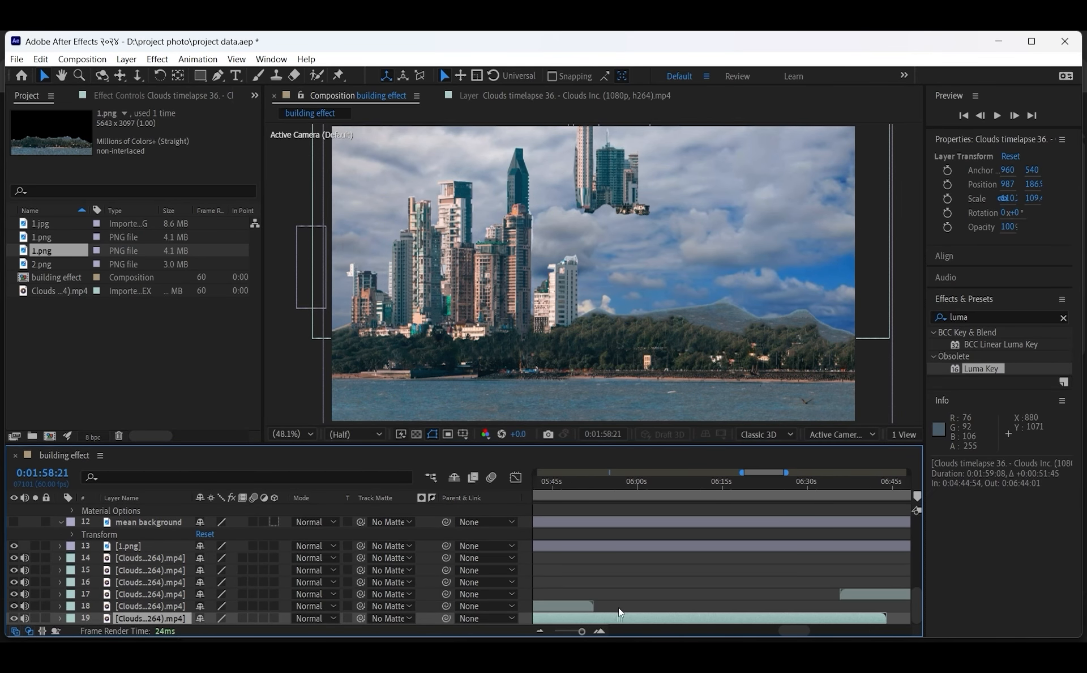
Step: Scrub through the second half of the timeline up to 0:06:32:54 to check the cloud coverage behind the buildings
{"action": "left_click", "coordinate": [663, 488]}
{"action": "left_click_drag", "start_coordinate": [609, 482], "coordinate": [511, 481]}
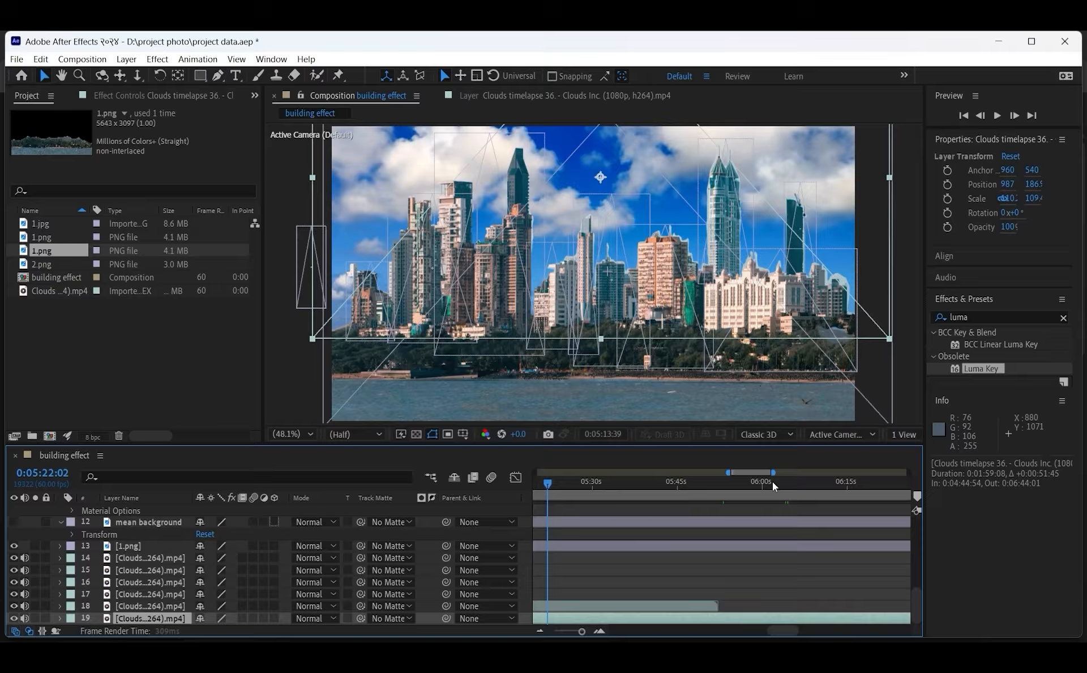
{"action": "left_click_drag", "start_coordinate": [772, 482], "coordinate": [610, 505]}
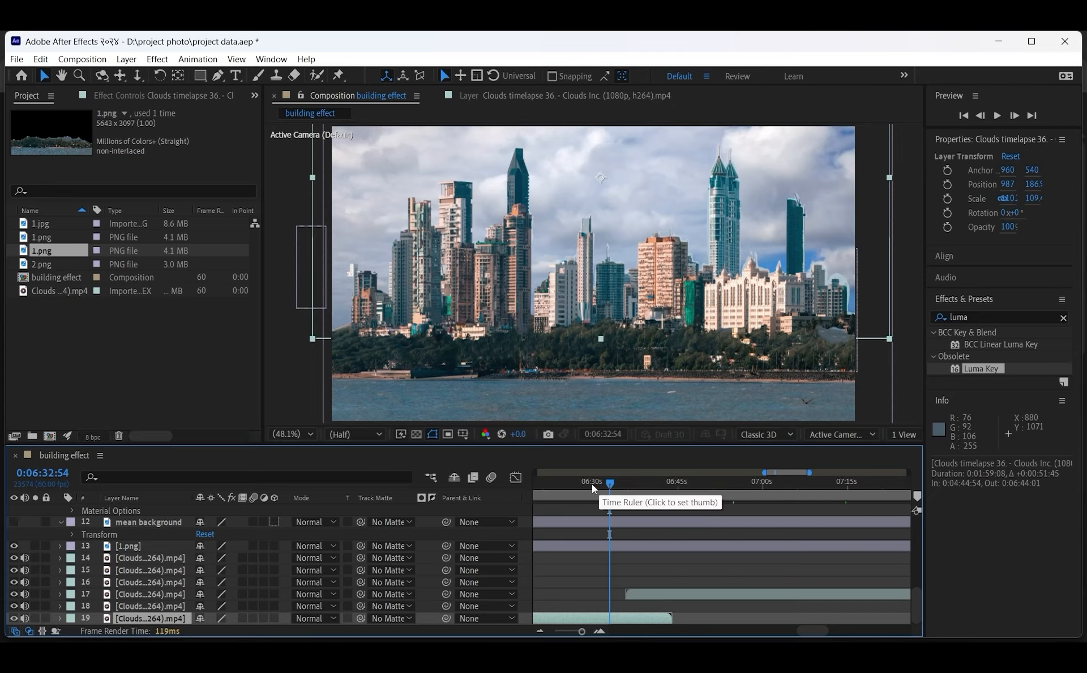
{"action": "scroll", "coordinate": [153, 600], "scroll_direction": "up", "scroll_amount": 2}
{"action": "scroll", "coordinate": [153, 602], "scroll_direction": "down", "scroll_amount": 3}
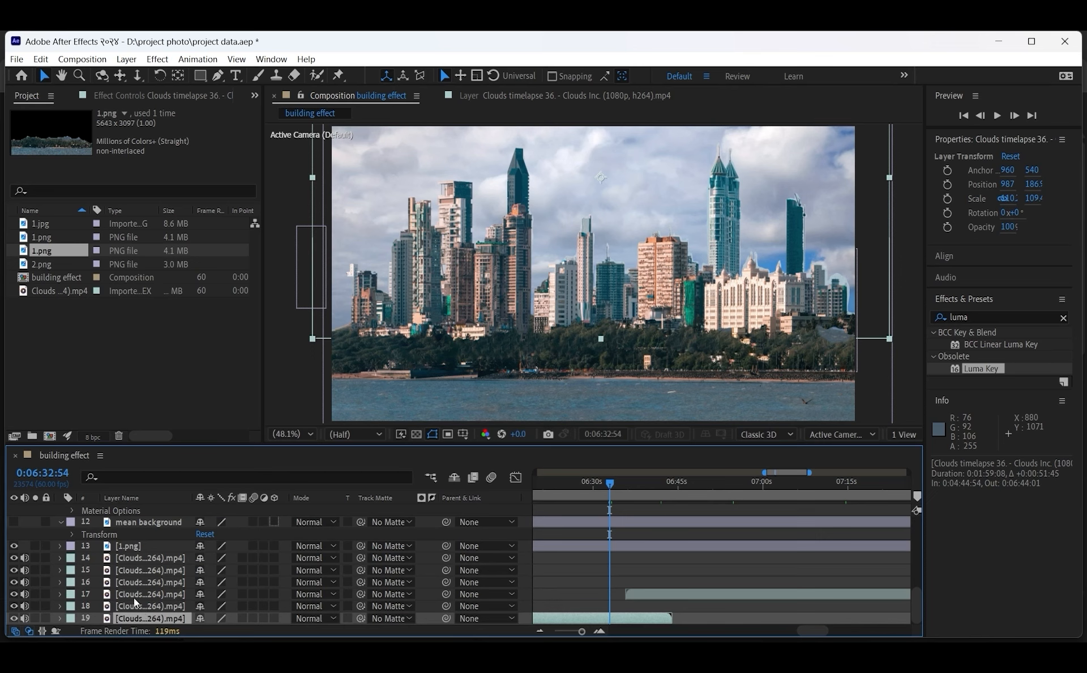
Step: Select all six clouds video layers and create a new folder with the default name in the project
{"action": "left_click", "coordinate": [142, 593], "text": "ctrl"}
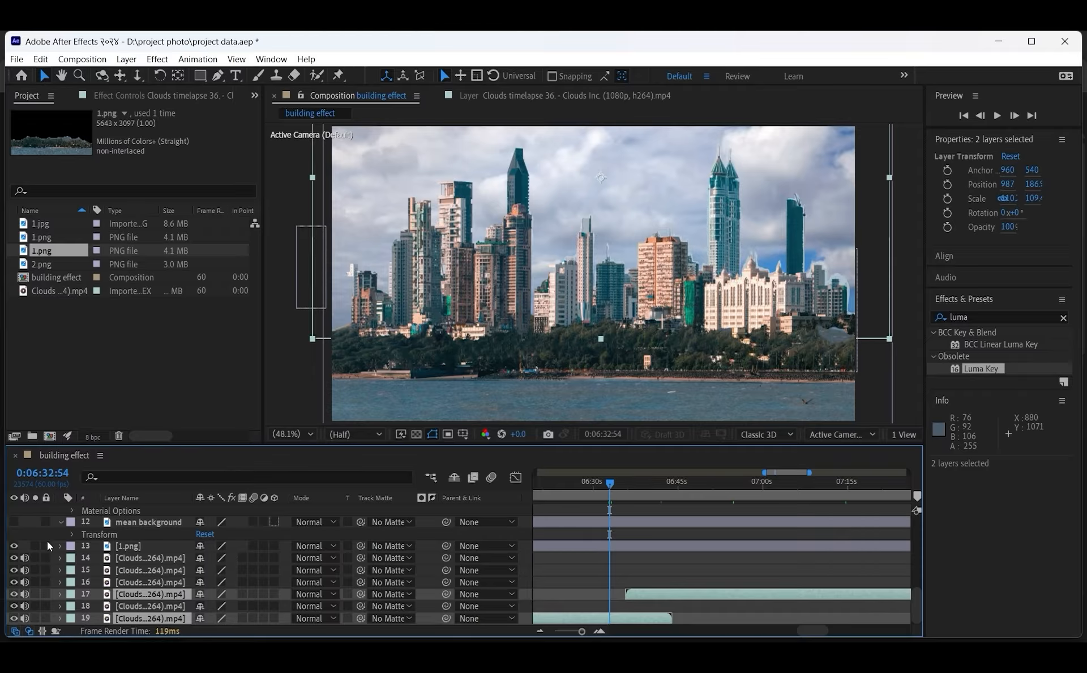
{"action": "left_click", "coordinate": [144, 602], "text": "ctrl"}
{"action": "left_click", "coordinate": [156, 584], "text": "ctrl"}
{"action": "left_click", "coordinate": [164, 570], "text": "ctrl"}
{"action": "left_click", "coordinate": [180, 559], "text": "ctrl"}
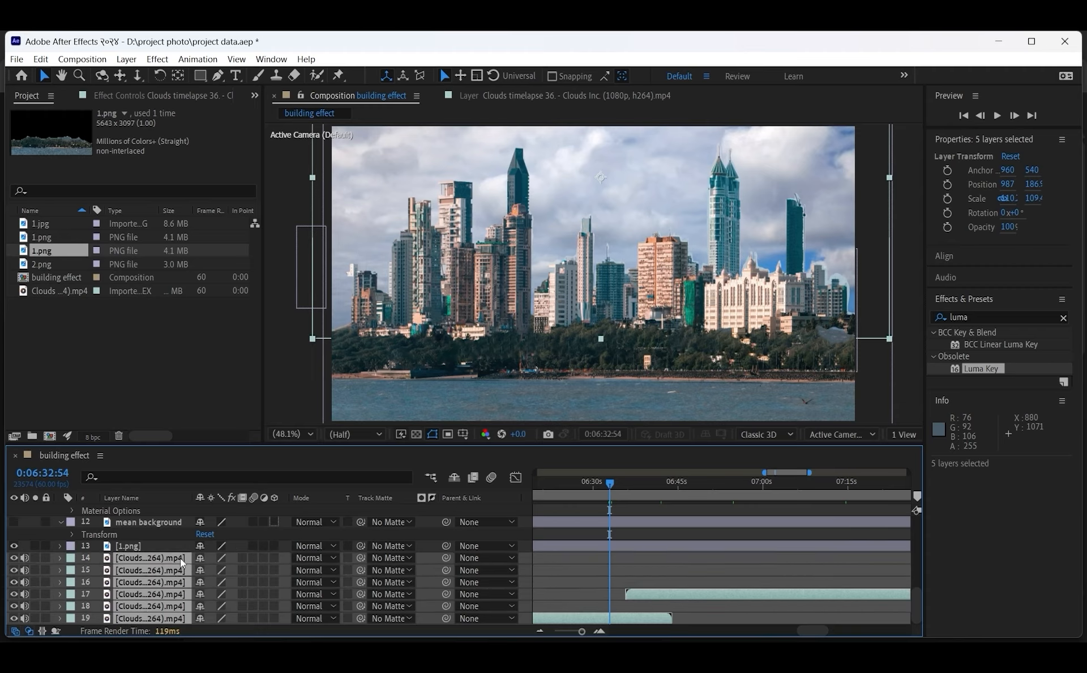
{"action": "left_click", "coordinate": [32, 436]}
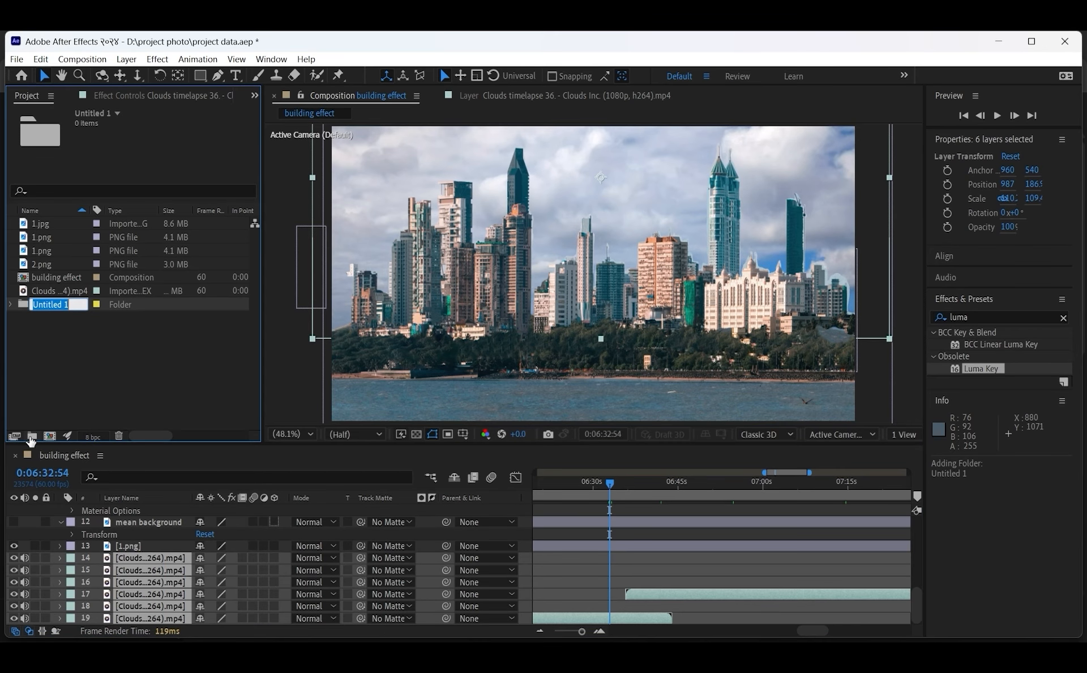
{"action": "left_click", "coordinate": [111, 403]}
{"action": "scroll", "coordinate": [266, 583], "scroll_direction": "up", "scroll_amount": 6}
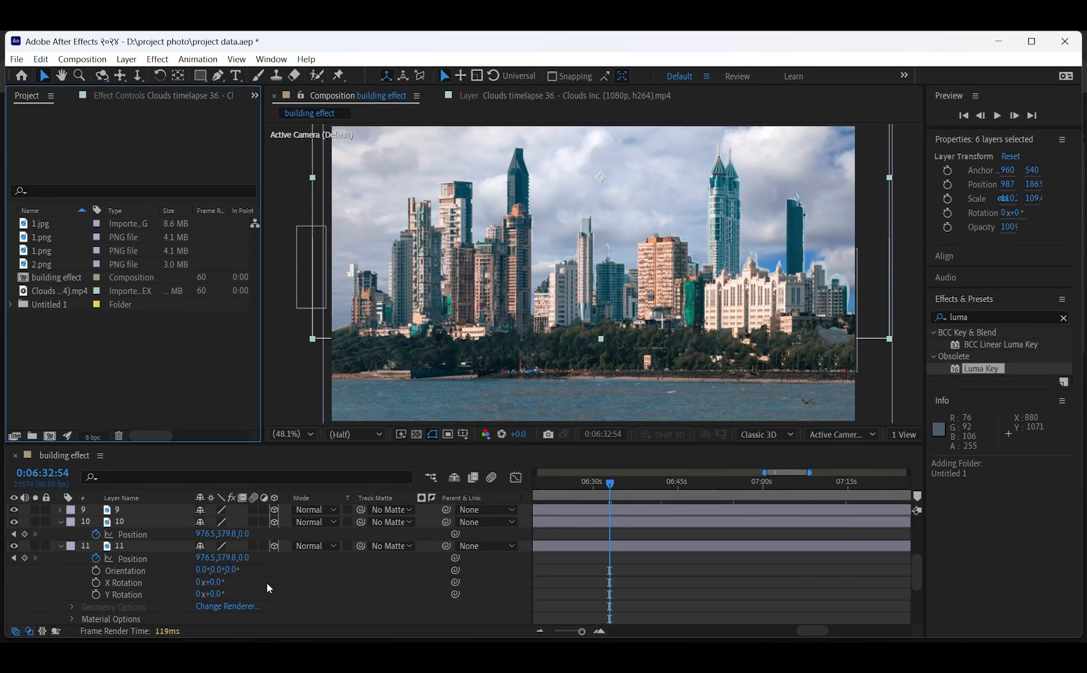
{"action": "left_click", "coordinate": [139, 524]}
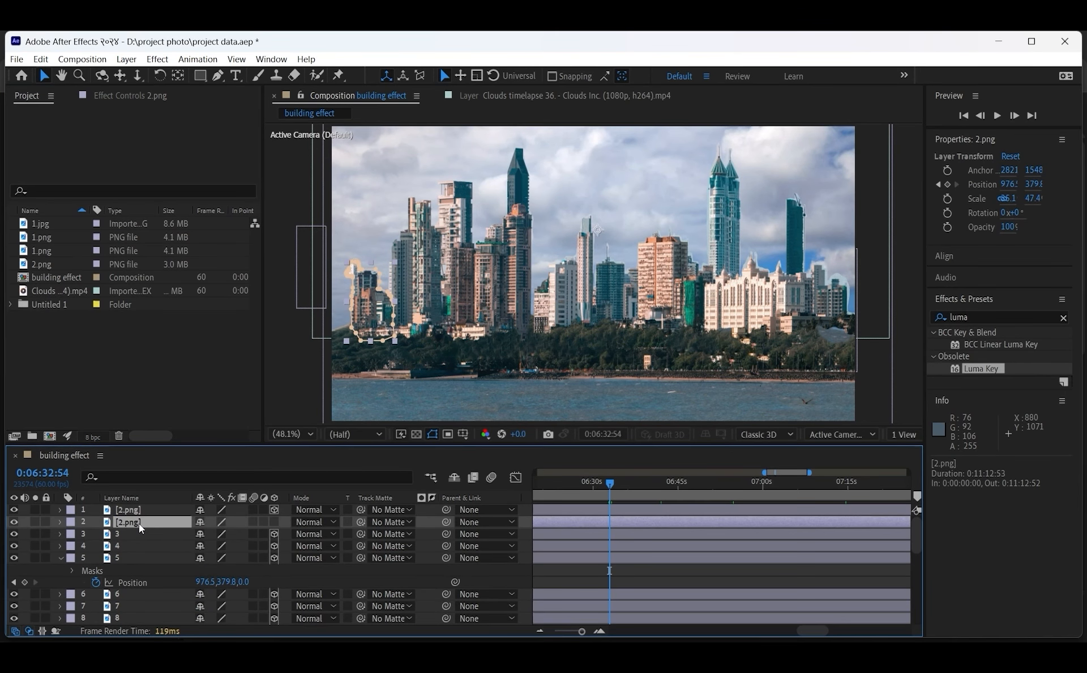
{"action": "left_click", "coordinate": [143, 509]}
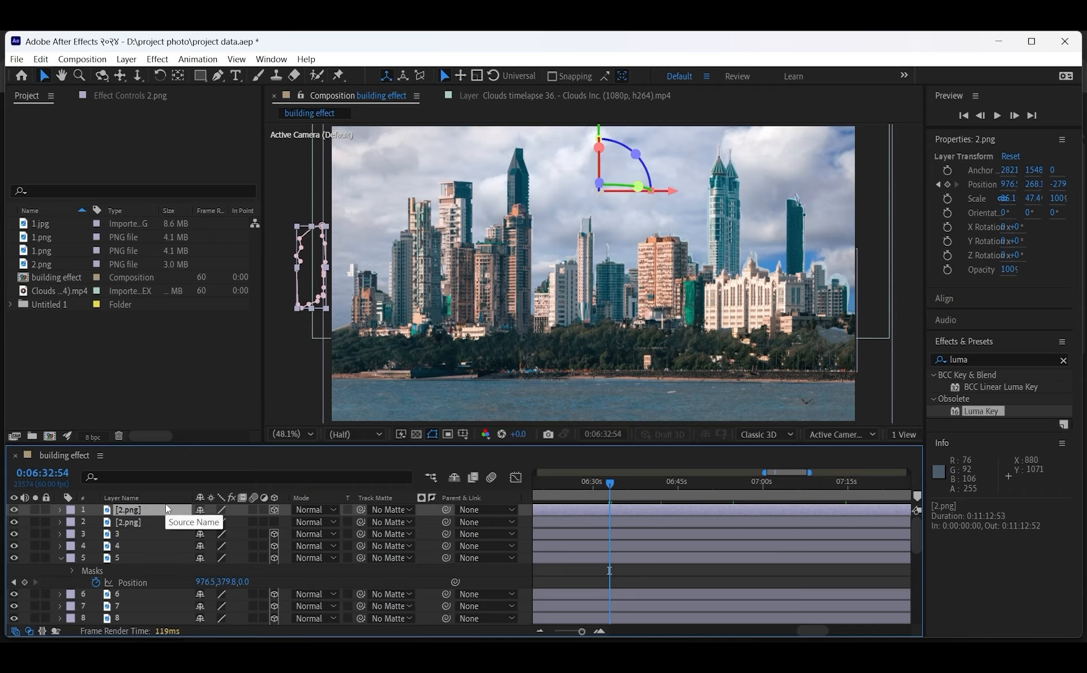
{"action": "right_click", "coordinate": [131, 514]}
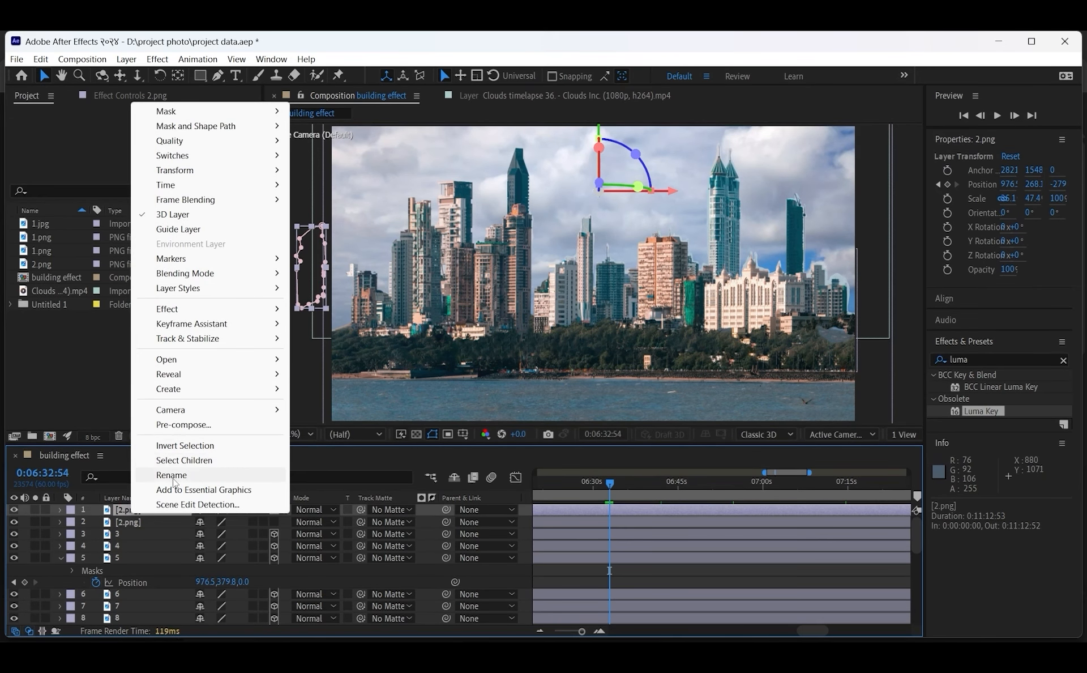
{"action": "left_click", "coordinate": [104, 59]}
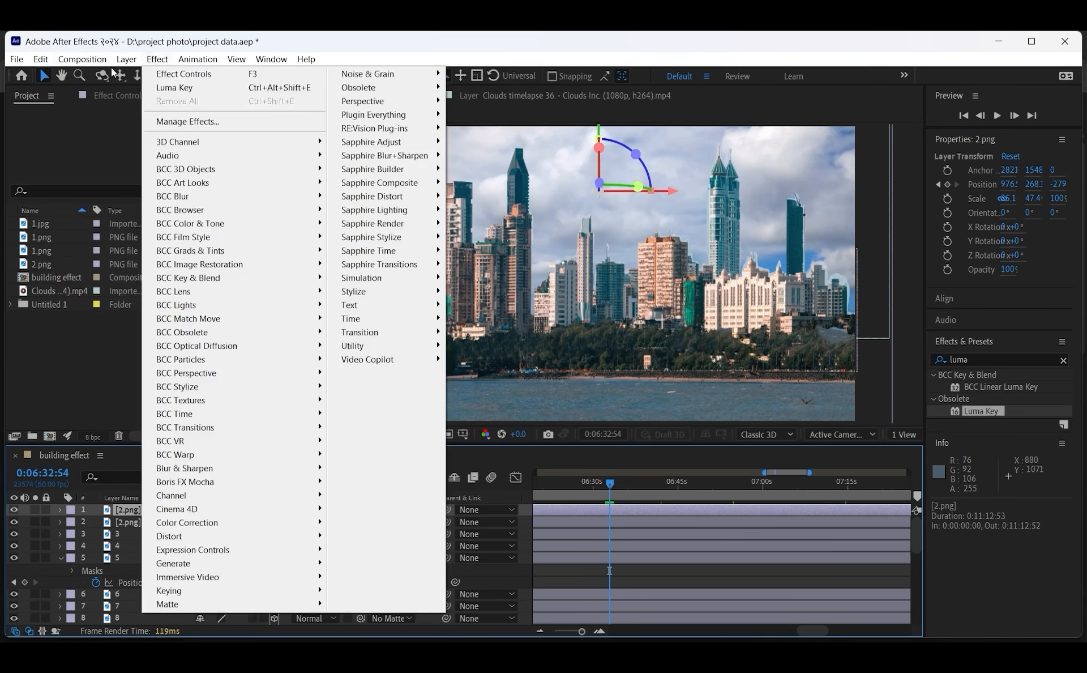
{"action": "mouse_move", "coordinate": [125, 64]}
{"action": "mouse_move", "coordinate": [200, 63]}
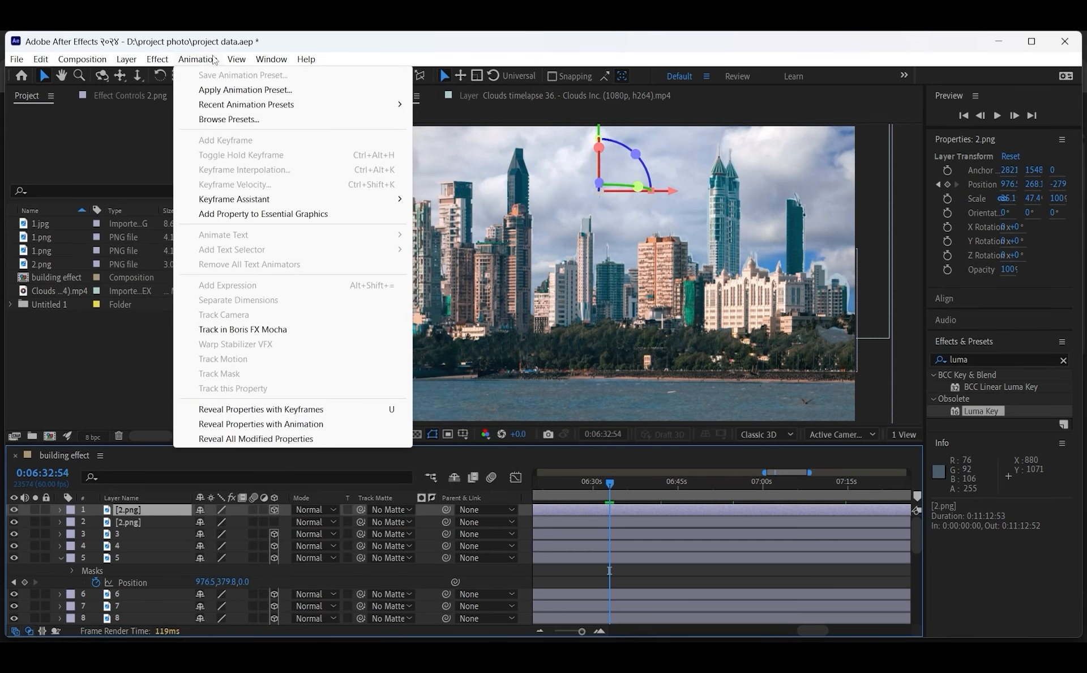
{"action": "mouse_move", "coordinate": [236, 59]}
{"action": "left_click", "coordinate": [634, 555]}
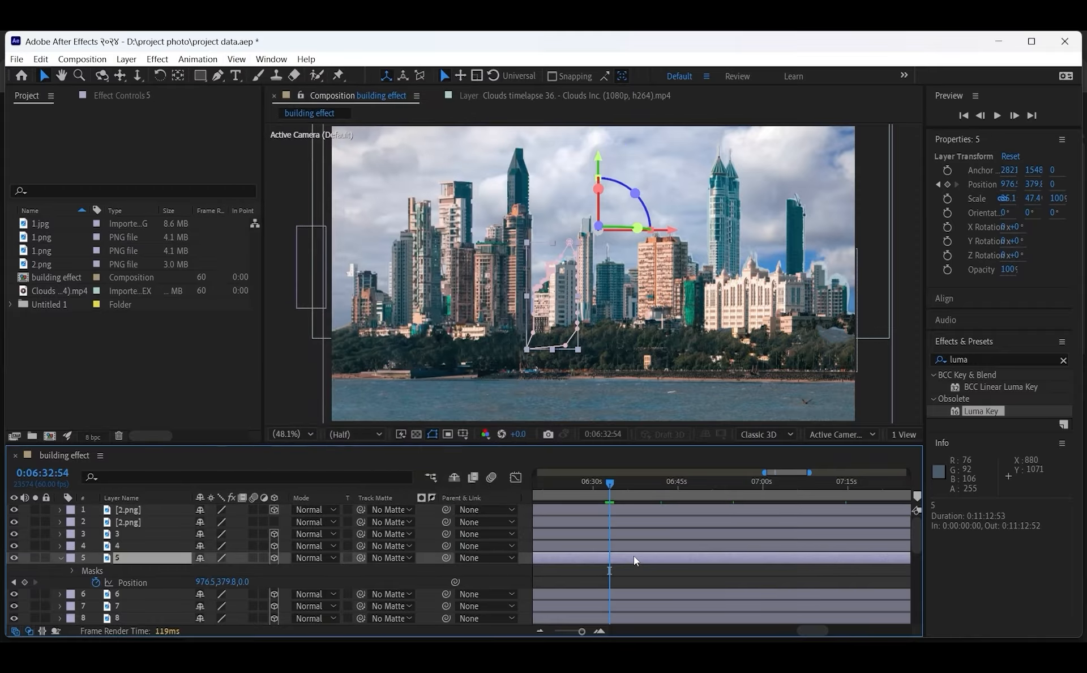
{"action": "scroll", "coordinate": [634, 555], "scroll_direction": "down", "scroll_amount": 5}
{"action": "scroll", "coordinate": [614, 555], "scroll_direction": "up", "scroll_amount": 5}
Step: Set the current time to 0:06:28:02 and add an adjustment layer directly above the clouds video layers
{"action": "left_click_drag", "start_coordinate": [607, 484], "coordinate": [668, 500]}
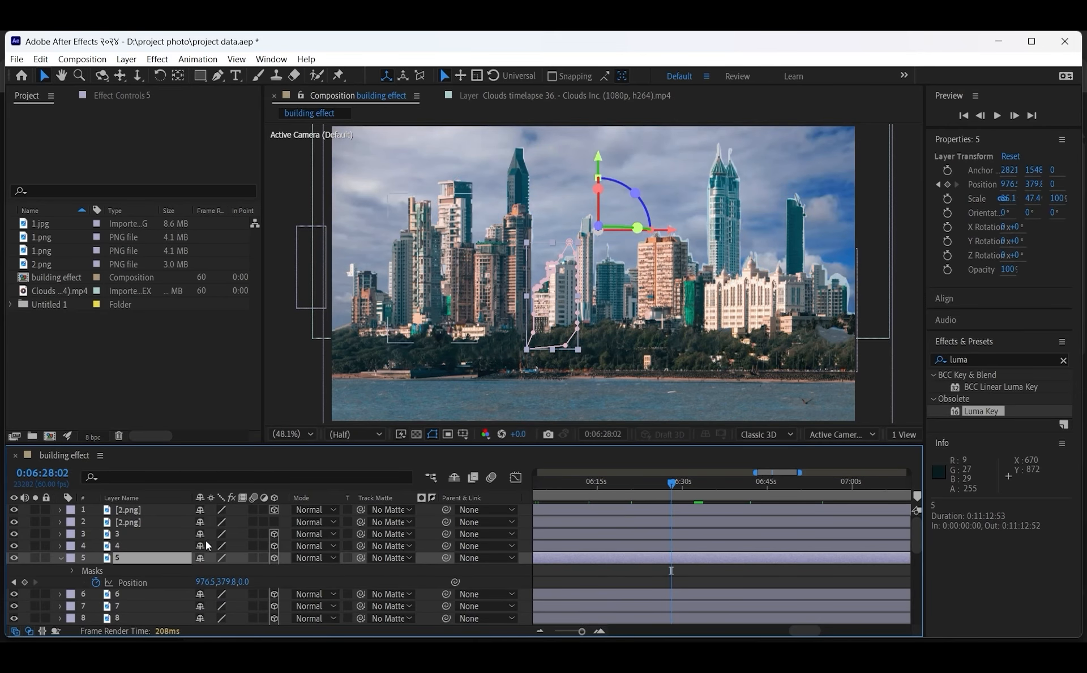
{"action": "scroll", "coordinate": [205, 541], "scroll_direction": "down", "scroll_amount": 5}
{"action": "left_click", "coordinate": [159, 557]}
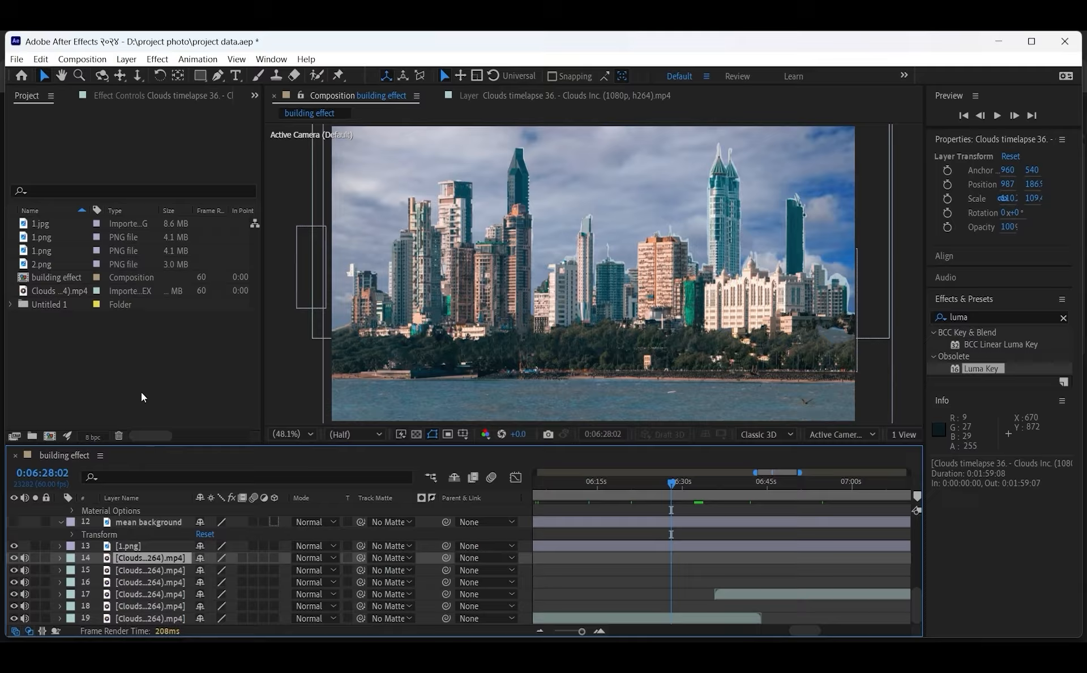
{"action": "left_click", "coordinate": [157, 59]}
{"action": "mouse_move", "coordinate": [121, 54]}
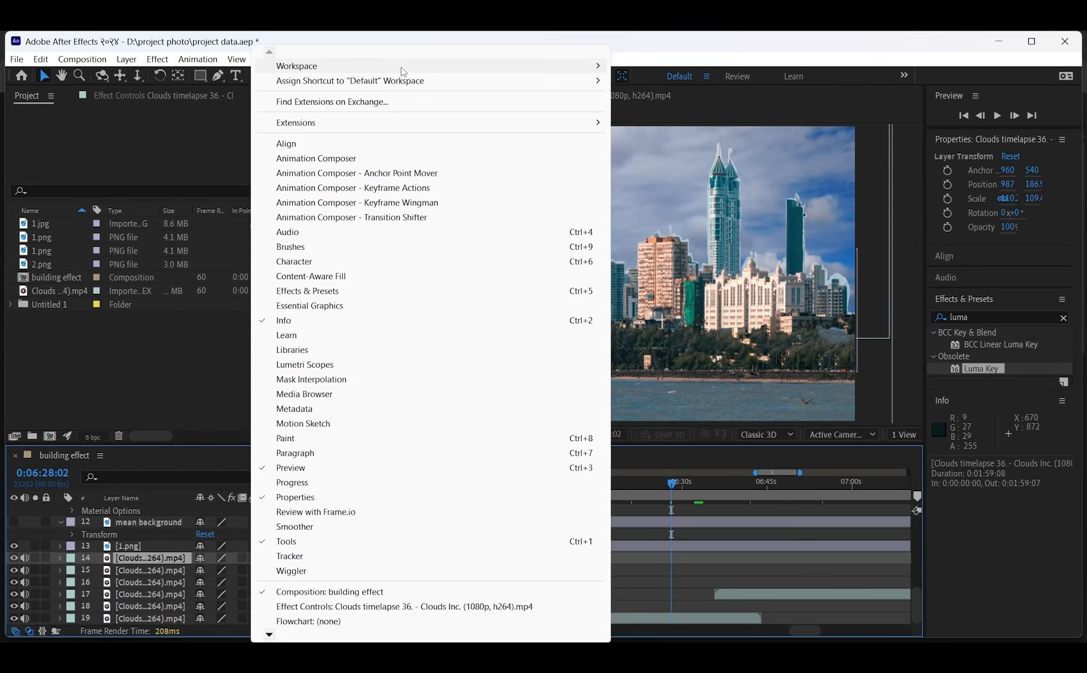
{"action": "mouse_move", "coordinate": [158, 62]}
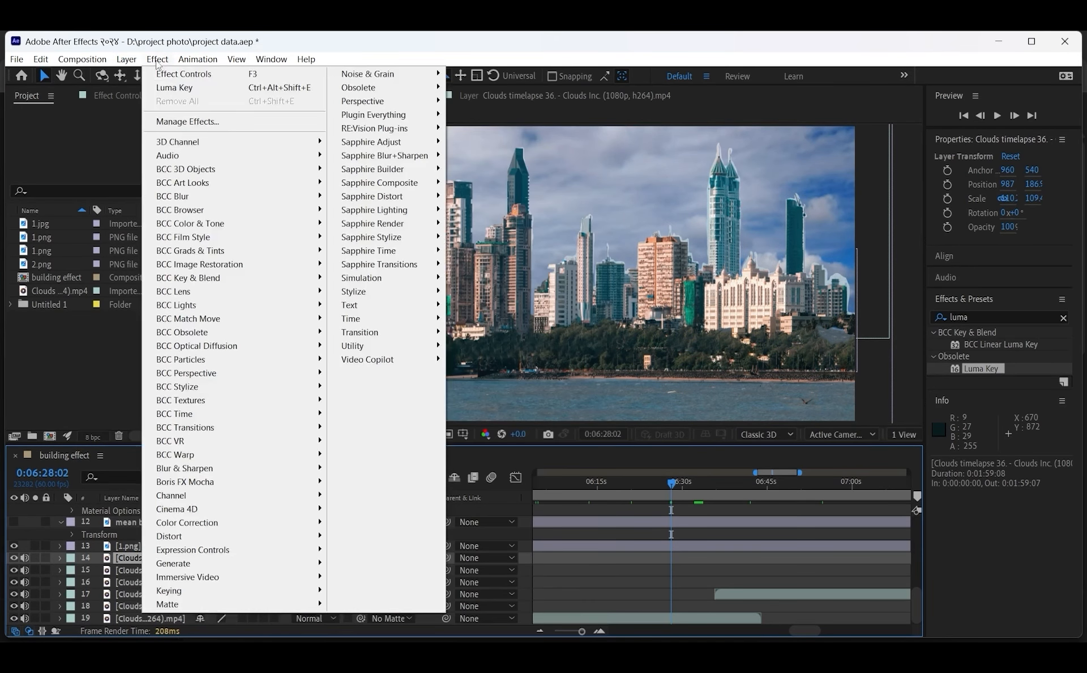
{"action": "mouse_move", "coordinate": [266, 60]}
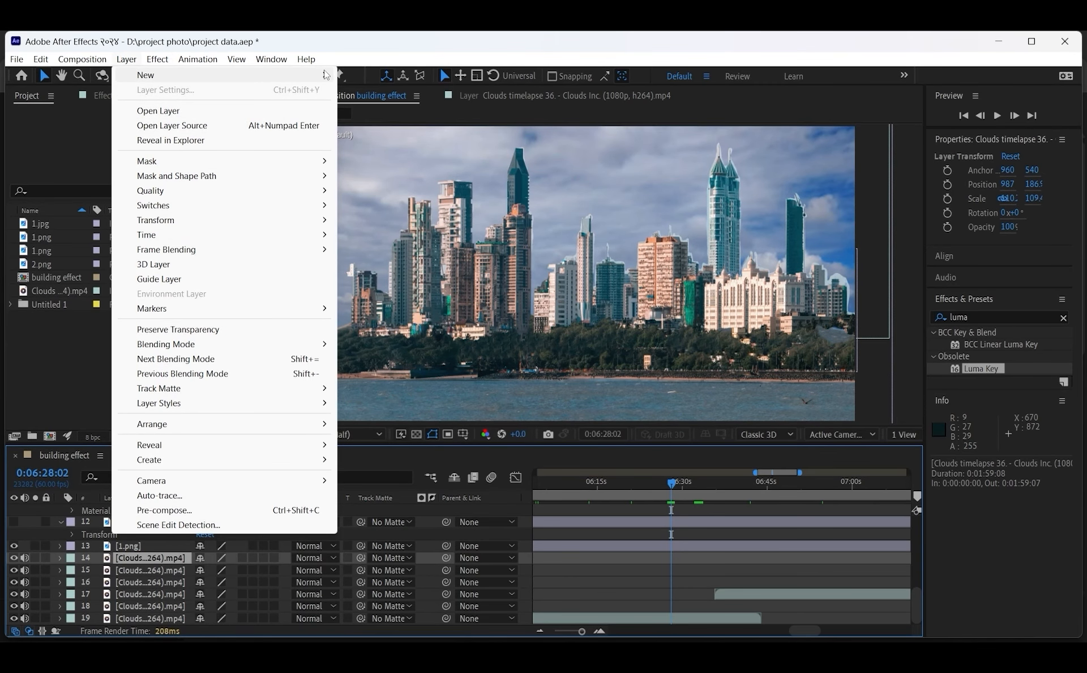
{"action": "mouse_move", "coordinate": [326, 74]}
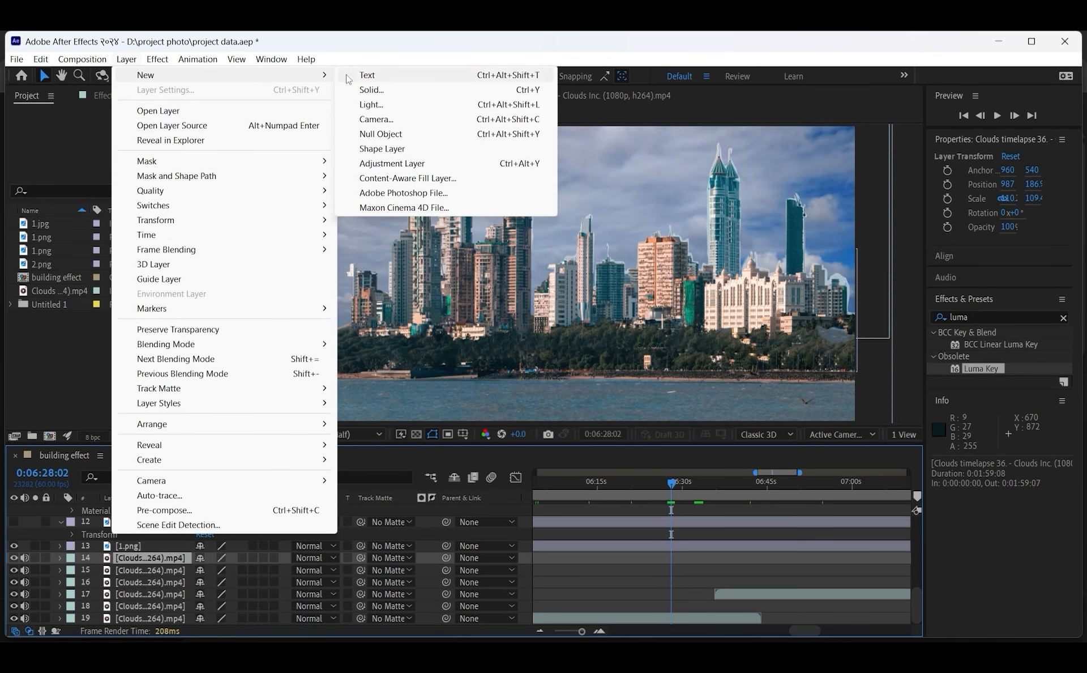
{"action": "left_click", "coordinate": [405, 164]}
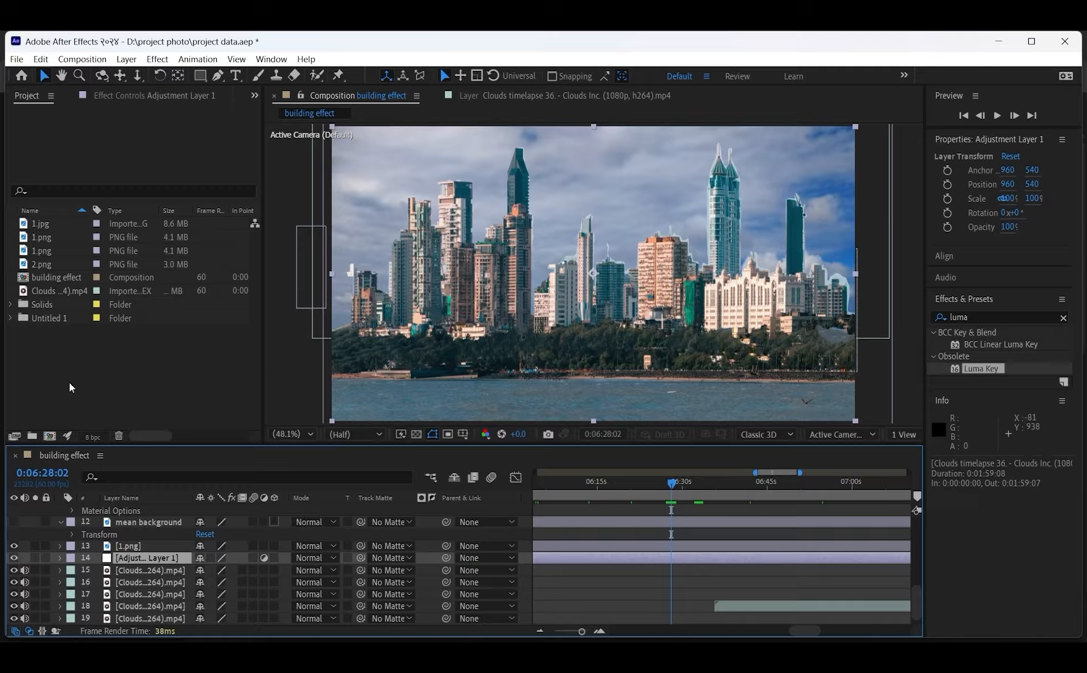
Step: Check the adjustment layer's effect controls and clear the luma search term from the effects list
{"action": "left_click", "coordinate": [186, 101]}
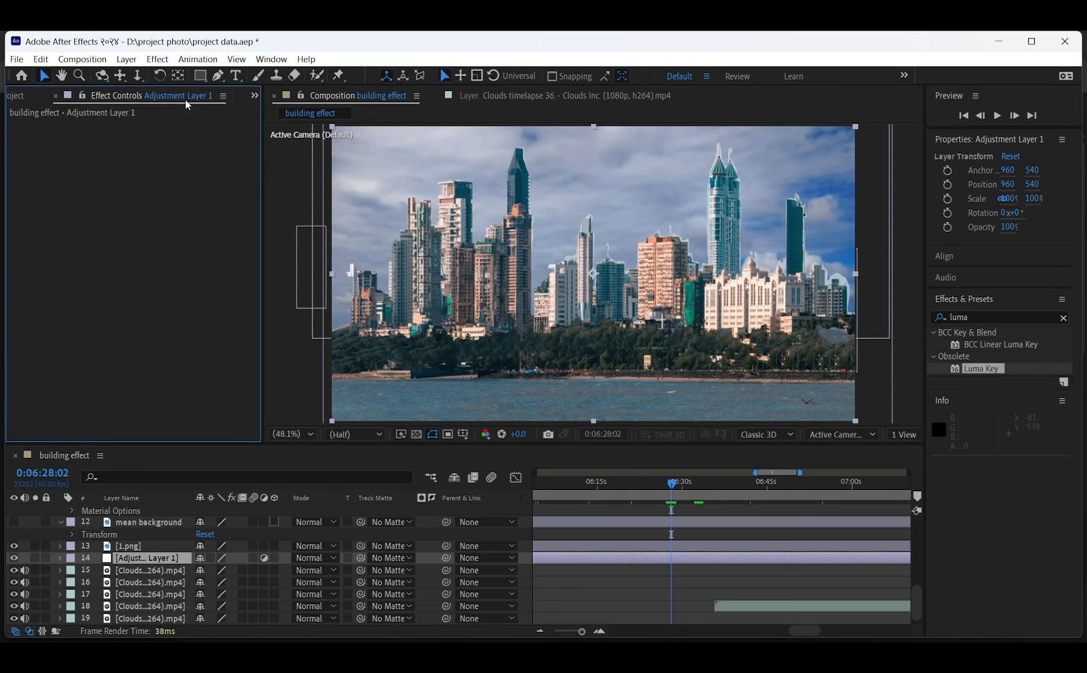
{"action": "left_click", "coordinate": [21, 97]}
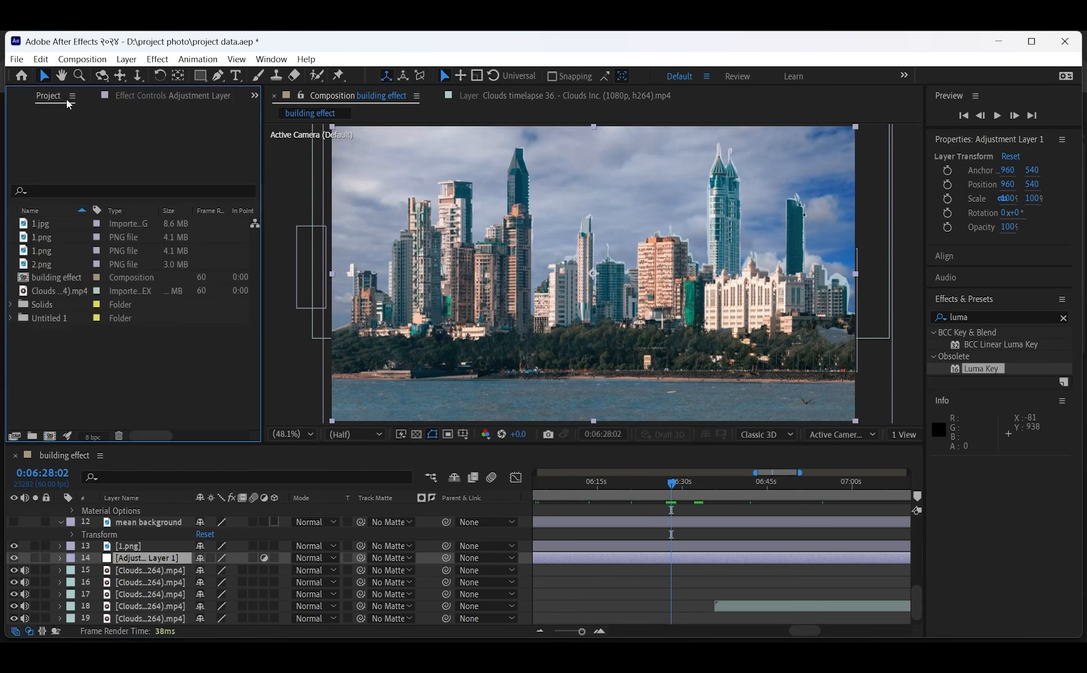
{"action": "left_click", "coordinate": [985, 324]}
{"action": "left_click", "coordinate": [990, 313]}
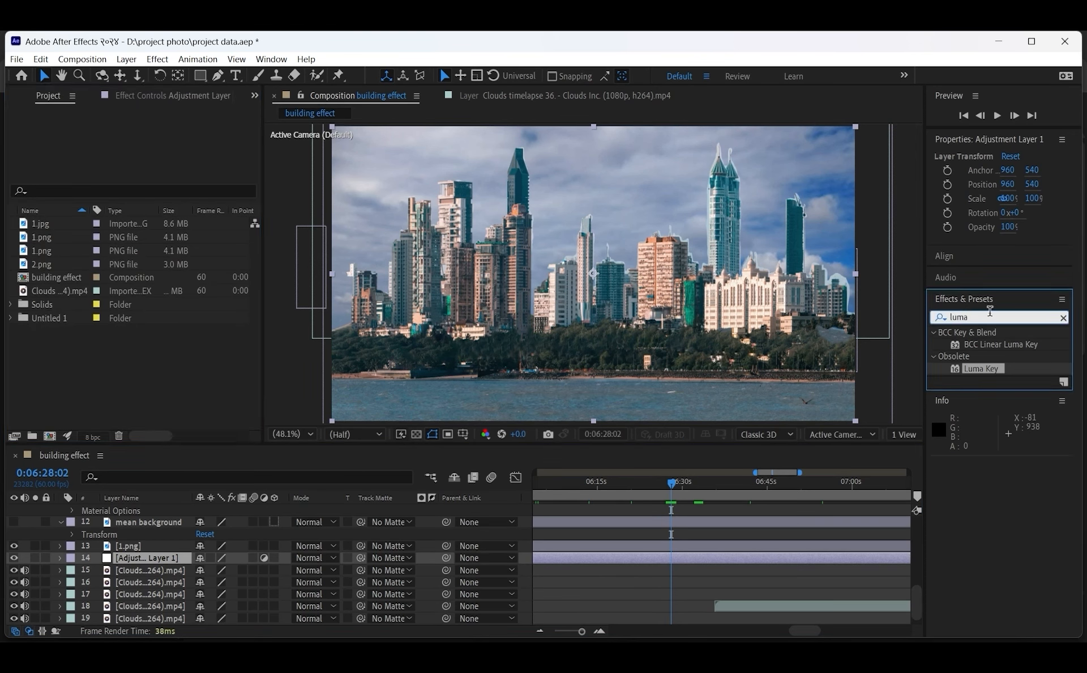
{"action": "key", "text": "BackSpace"}
{"action": "key", "text": "BackSpace"}
{"action": "key", "text": "BackSpace"}
{"action": "key", "text": "BackSpace"}
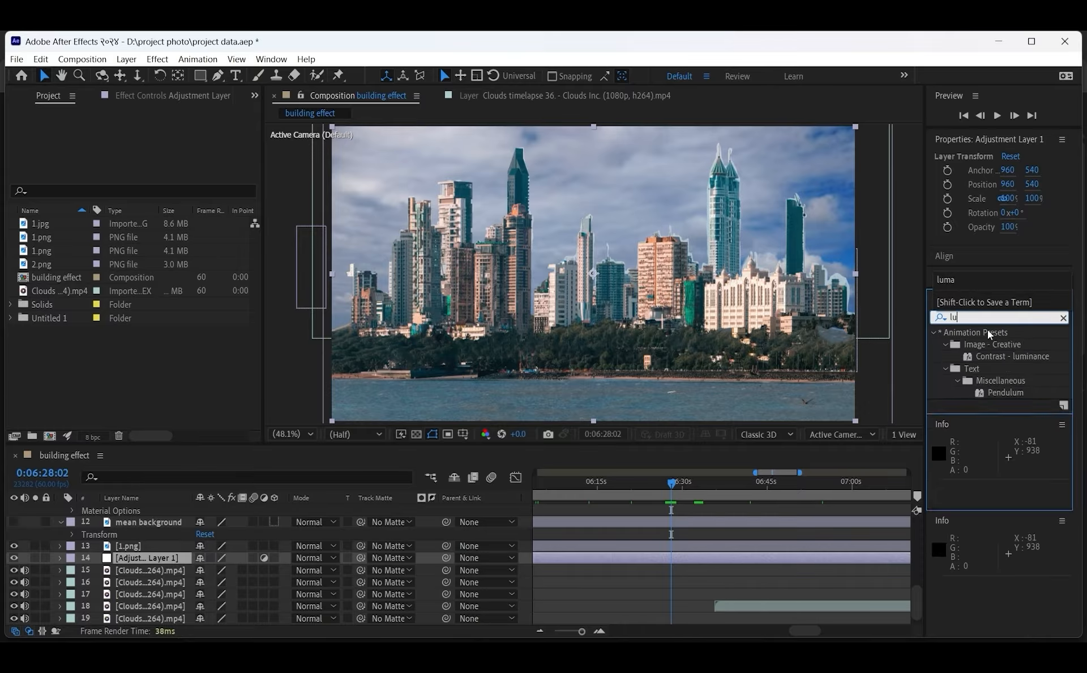
Step: Switch to the browser and open the ChatGPT conversation about sky change effects in After Effects
{"action": "mouse_move", "coordinate": [623, 630]}
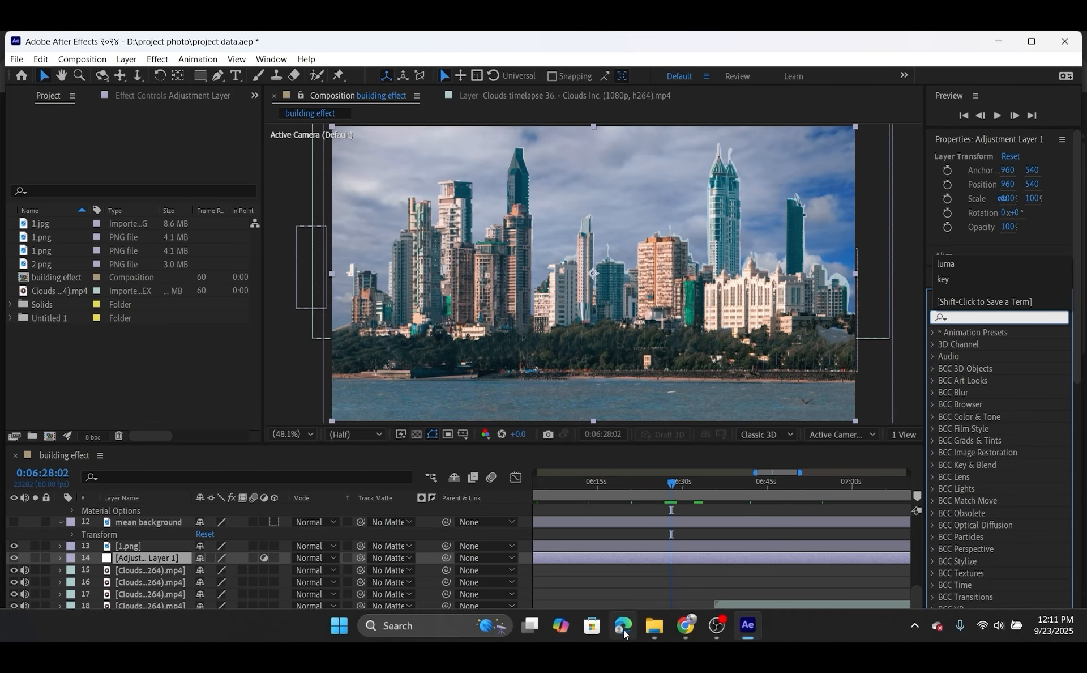
{"action": "mouse_move", "coordinate": [698, 629]}
{"action": "left_click", "coordinate": [731, 572]}
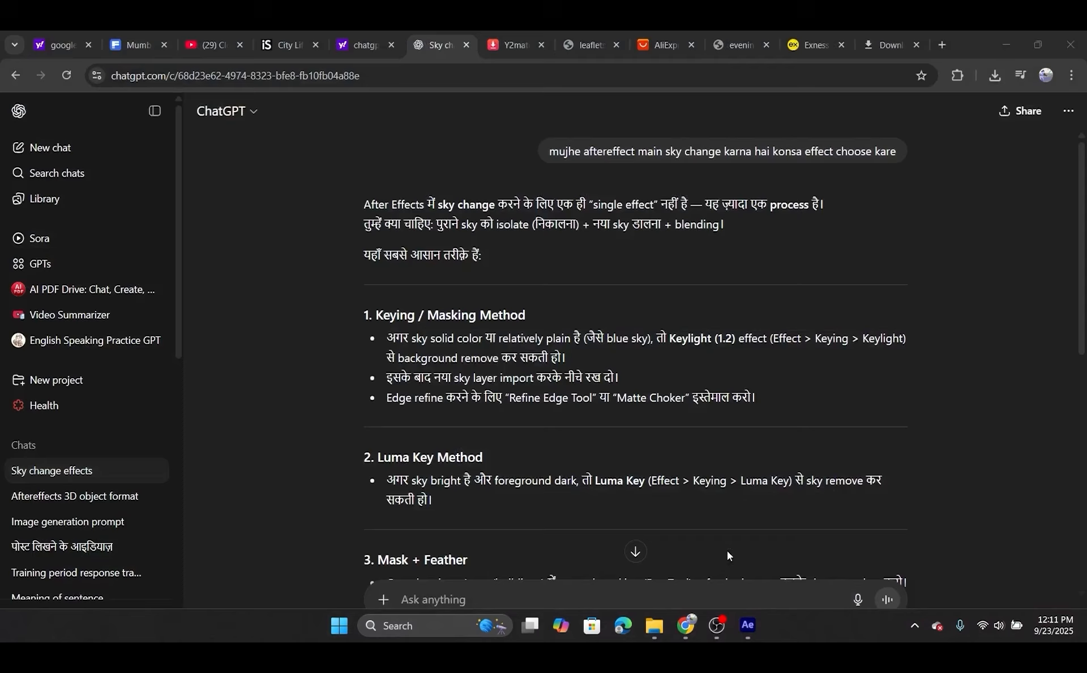
Step: Ask ChatGPT "sky main color kaise dale after effect se" and read through the suggested steps for colouring the sky
{"action": "scroll", "coordinate": [561, 482], "scroll_direction": "down", "scroll_amount": 5}
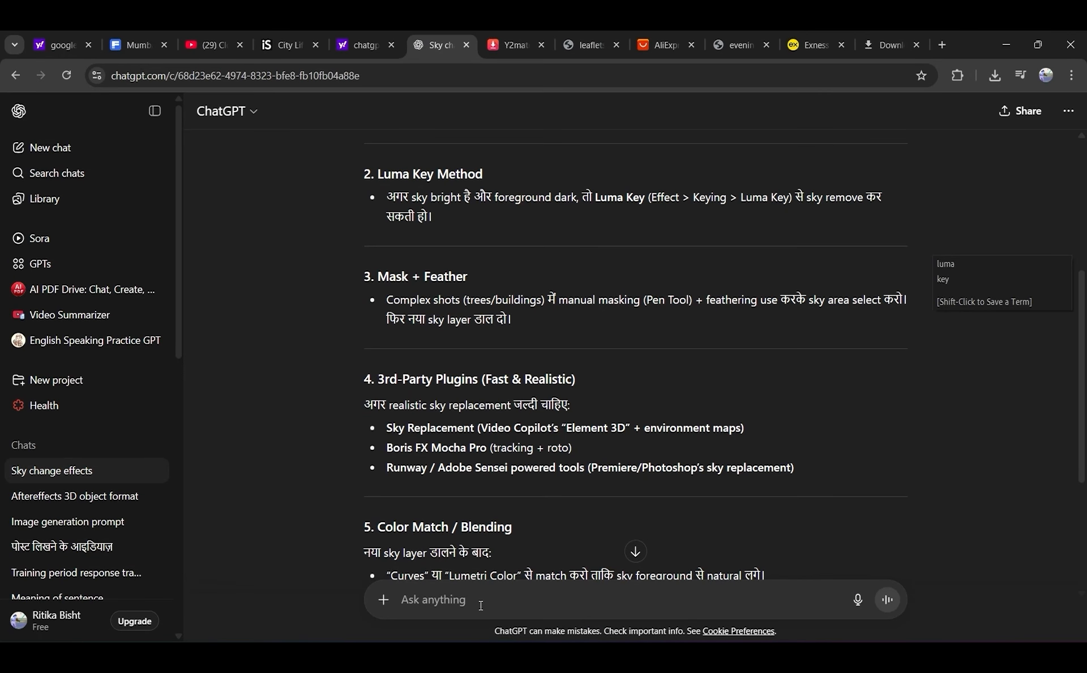
{"action": "type", "text": "sky ma"}
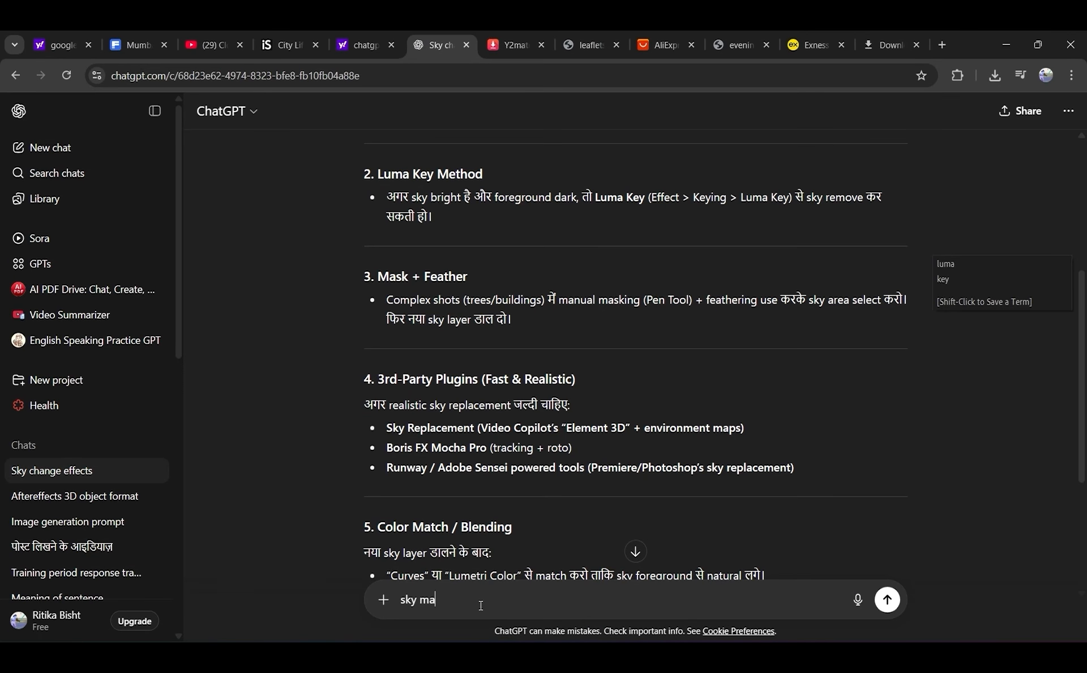
{"action": "type", "text": "in color kaise dale after eff"}
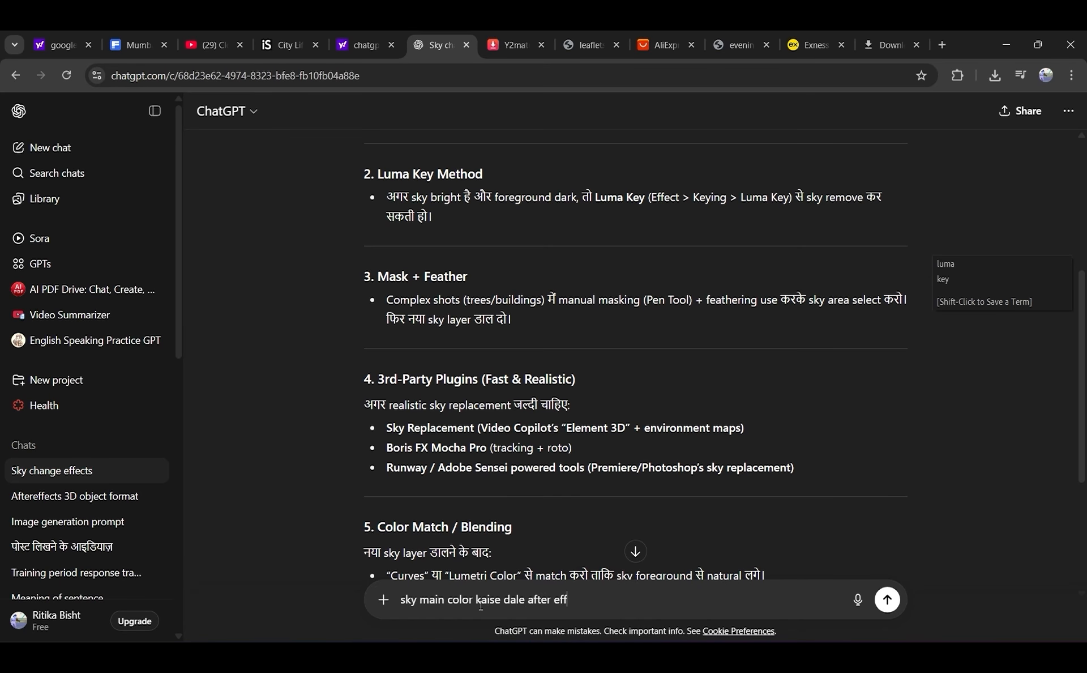
{"action": "type", "text": "ect se"}
{"action": "key", "text": "Return"}
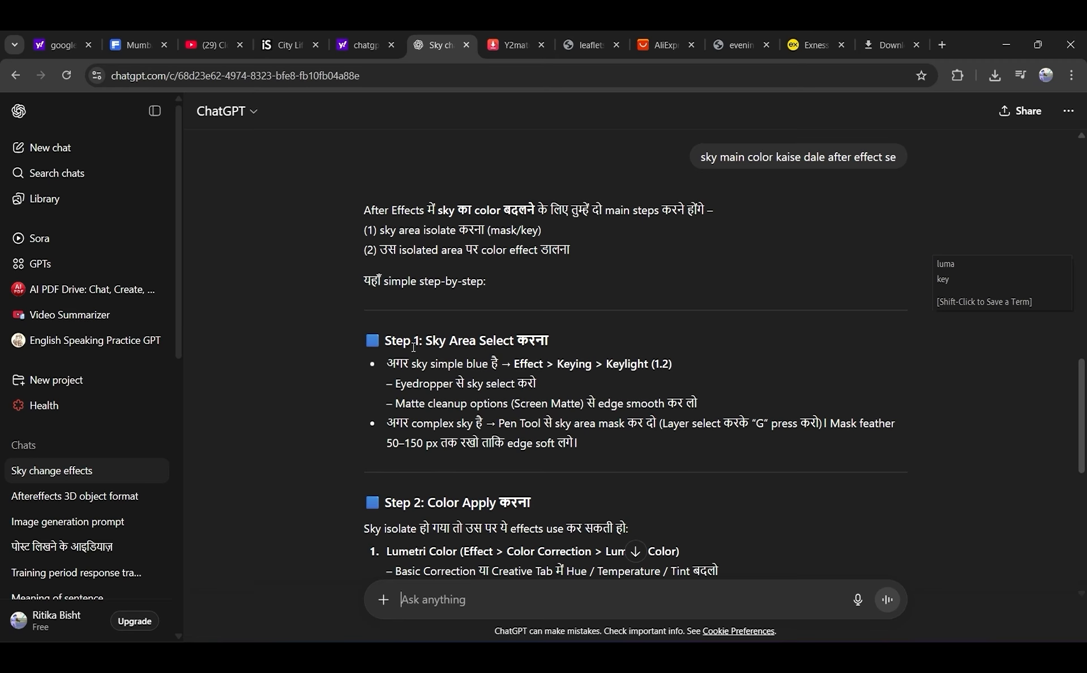
{"action": "scroll", "coordinate": [393, 503], "scroll_direction": "down", "scroll_amount": 1}
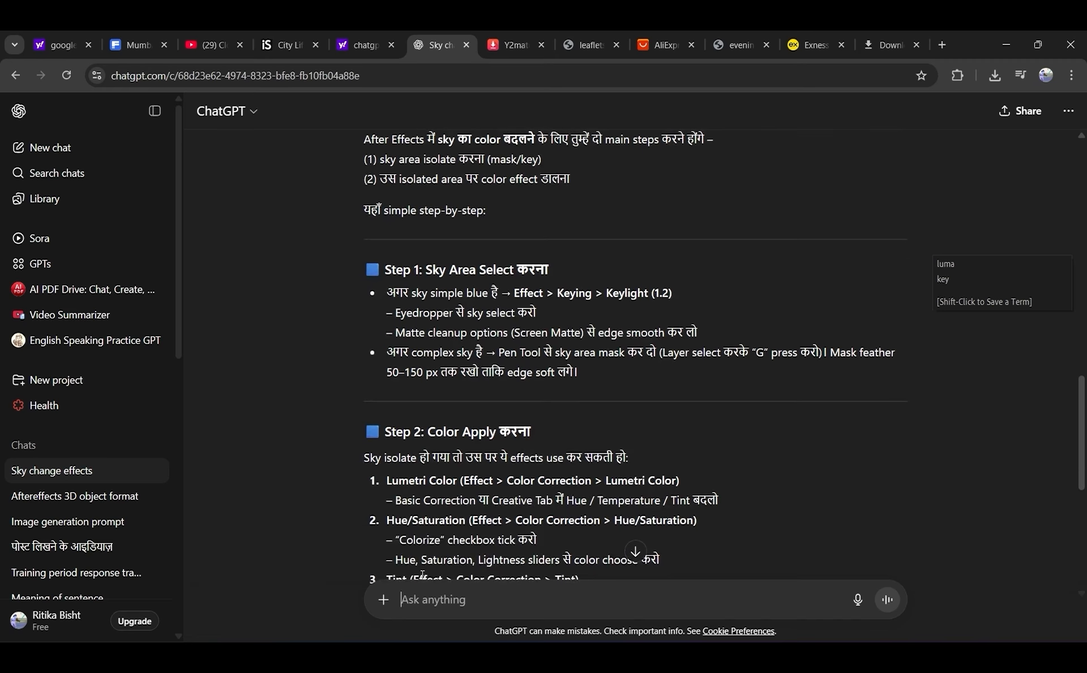
Step: Ask ChatGPT the follow-up "effect name batao" to get the names of suitable sky colour effects
{"action": "type", "text": "effec"}
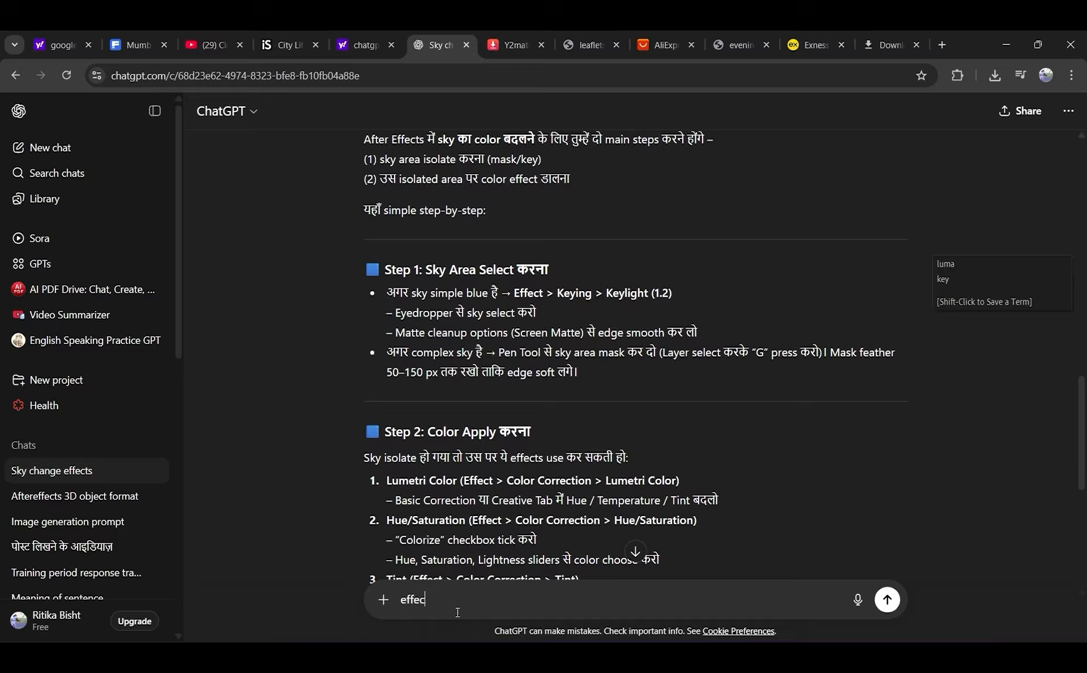
{"action": "type", "text": "t name batao"}
{"action": "key", "text": "Return"}
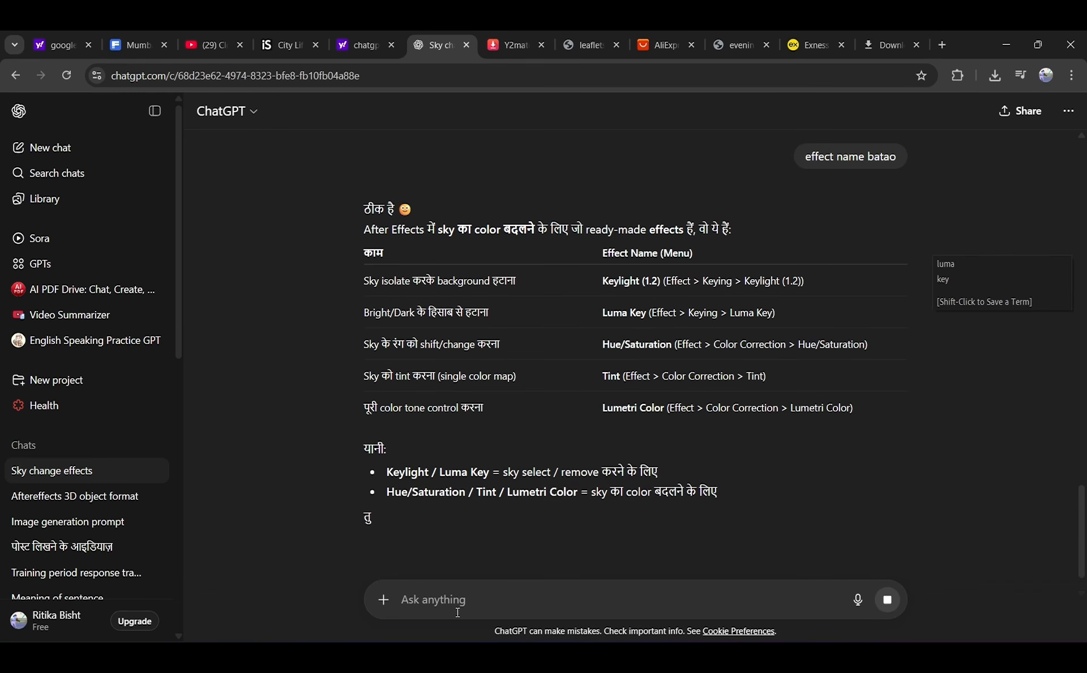
Step: Switch back to After Effects and search the effects and presets for "sky"
{"action": "mouse_move", "coordinate": [567, 642]}
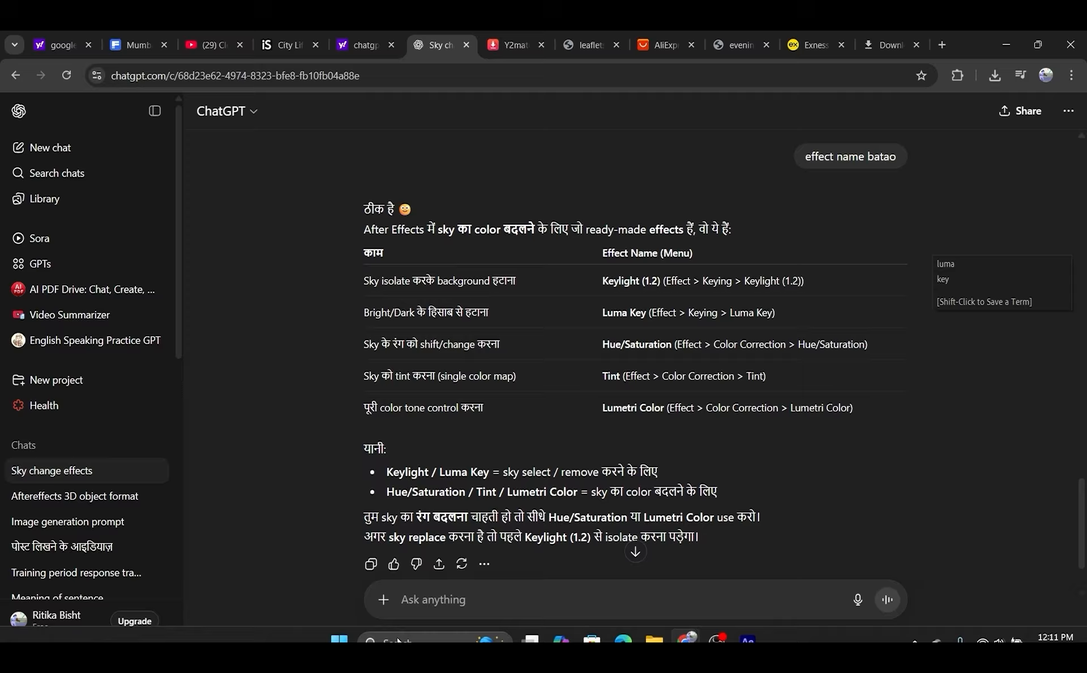
{"action": "left_click", "coordinate": [755, 630]}
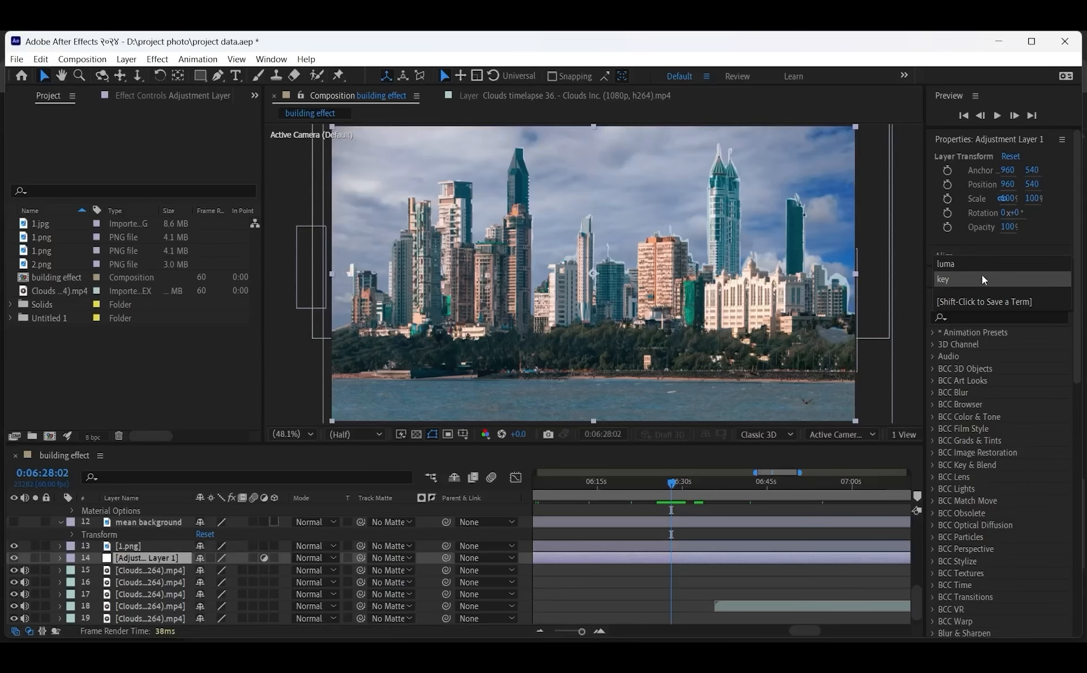
{"action": "left_click", "coordinate": [964, 317]}
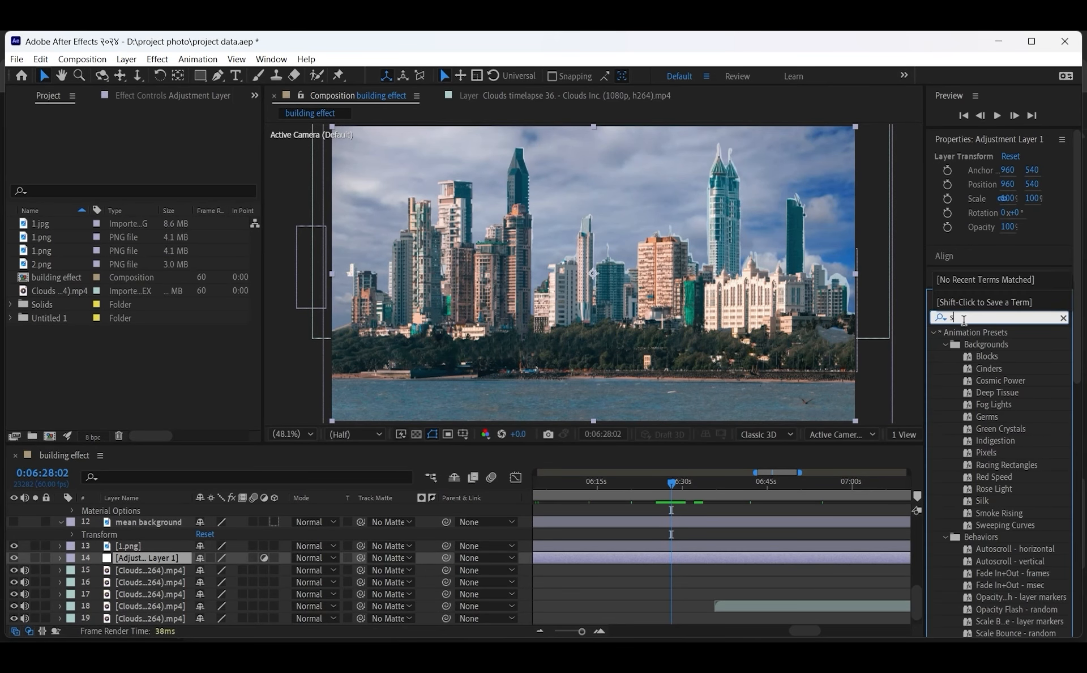
{"action": "type", "text": "sky is"}
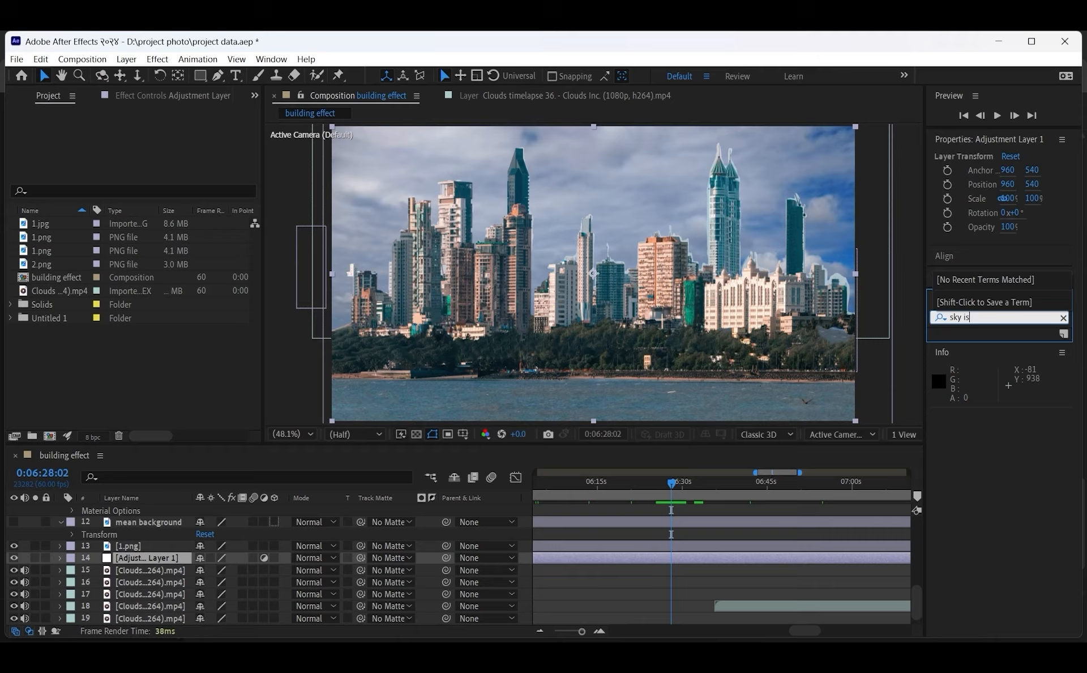
{"action": "key", "text": "BackSpace"}
{"action": "key", "text": "BackSpace"}
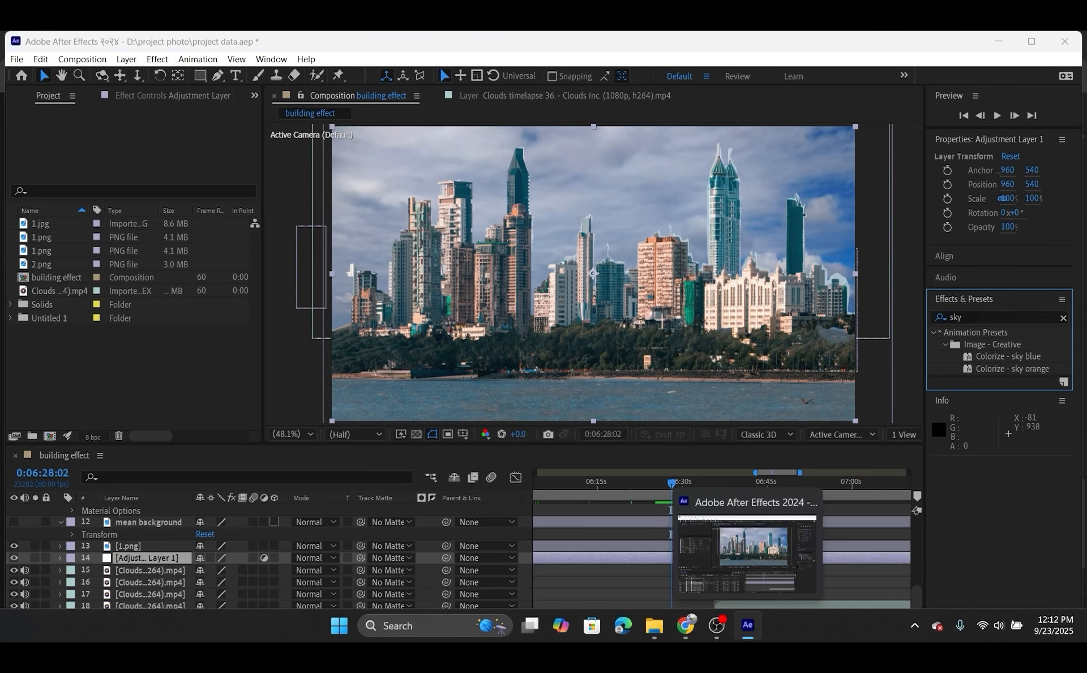
Step: Recheck the effect names in ChatGPT, return to After Effects, and apply Keylight (1.2) to the adjustment layer above the clouds
{"action": "left_click", "coordinate": [686, 625]}
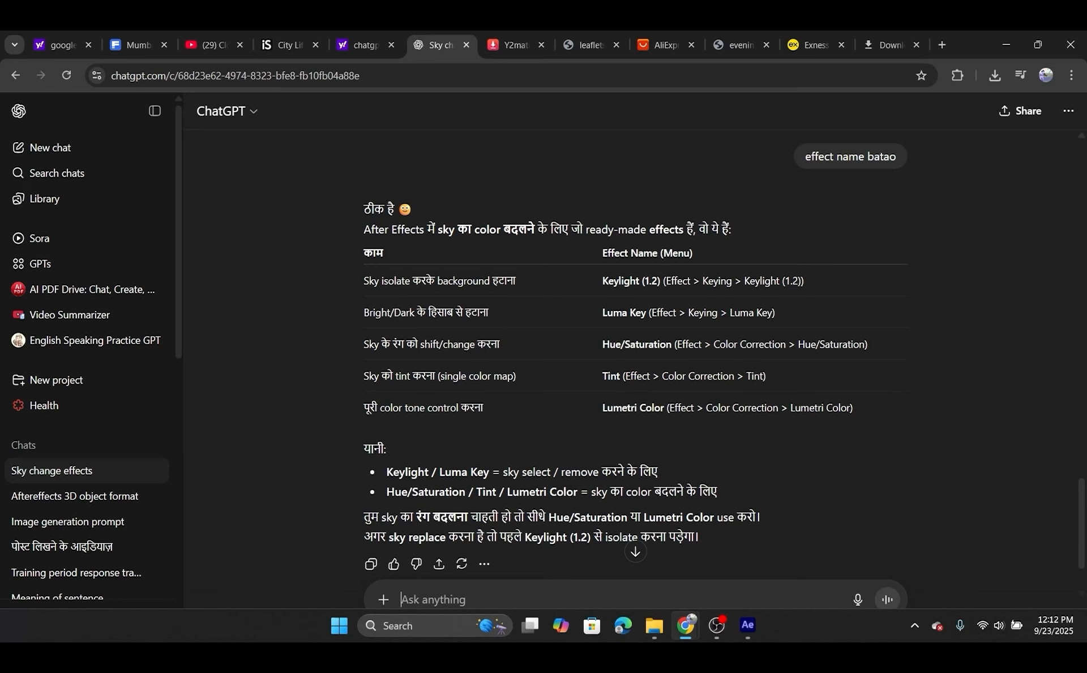
{"action": "left_click", "coordinate": [748, 625]}
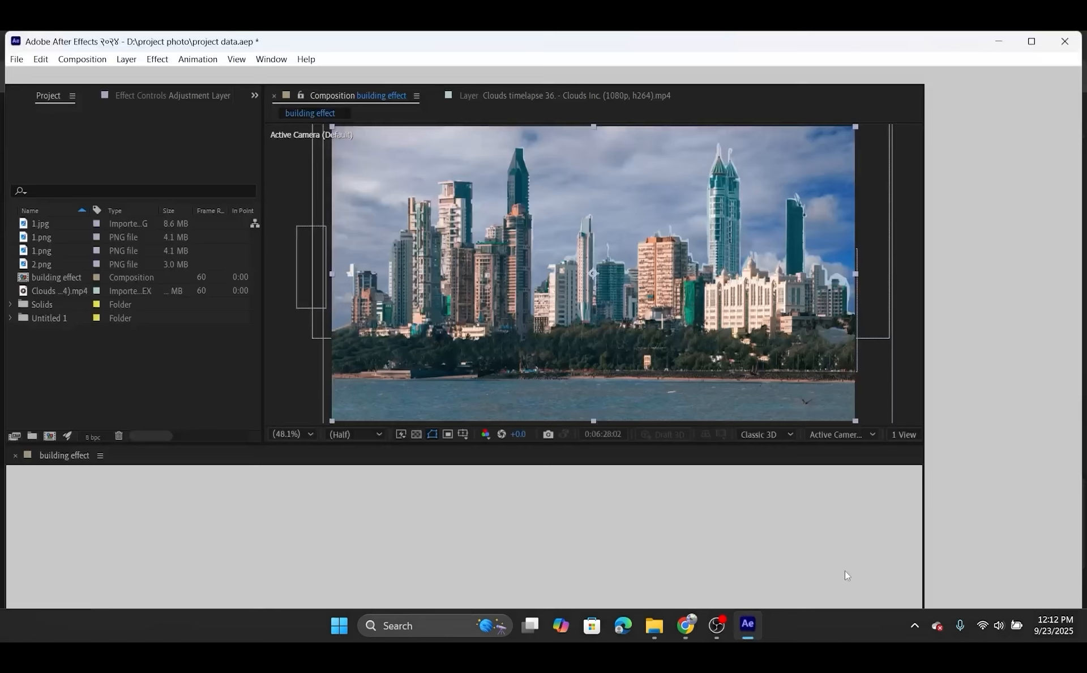
{"action": "left_click", "coordinate": [982, 318]}
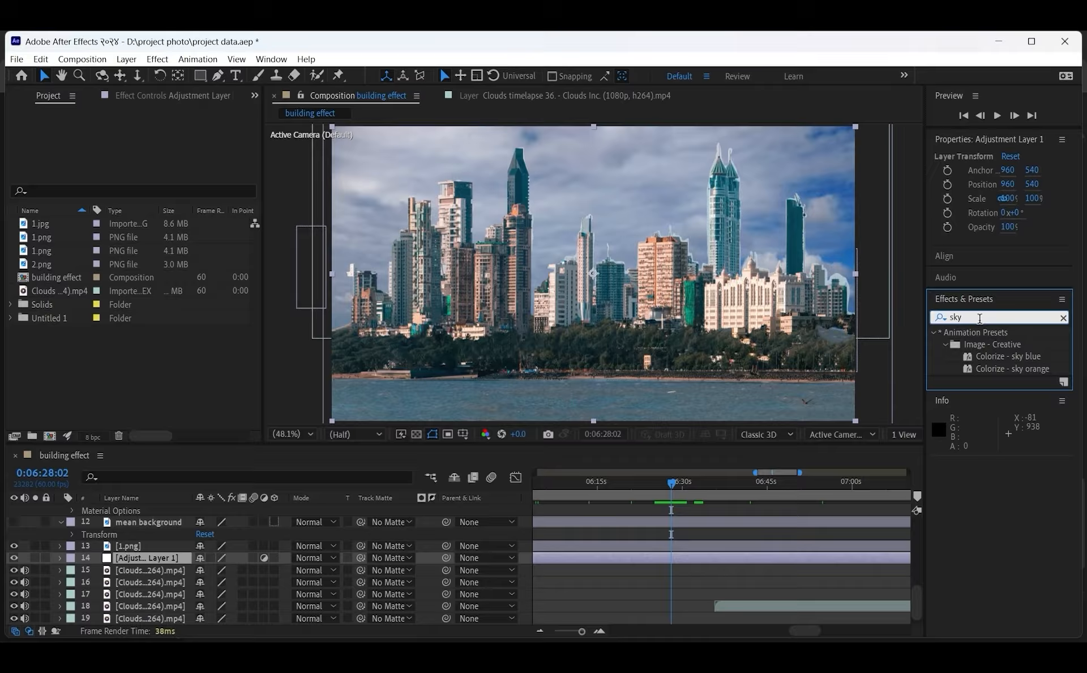
{"action": "key", "text": "BackSpace"}
{"action": "key", "text": "BackSpace"}
{"action": "key", "text": "BackSpace"}
{"action": "type", "text": "ke"}
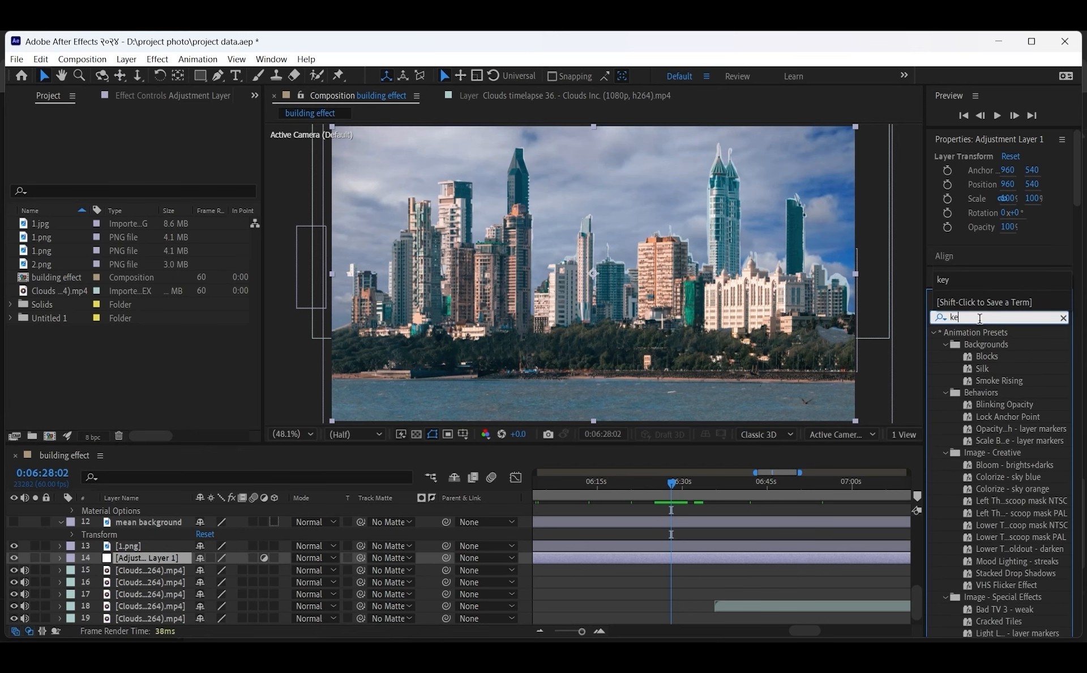
{"action": "type", "text": "yl"}
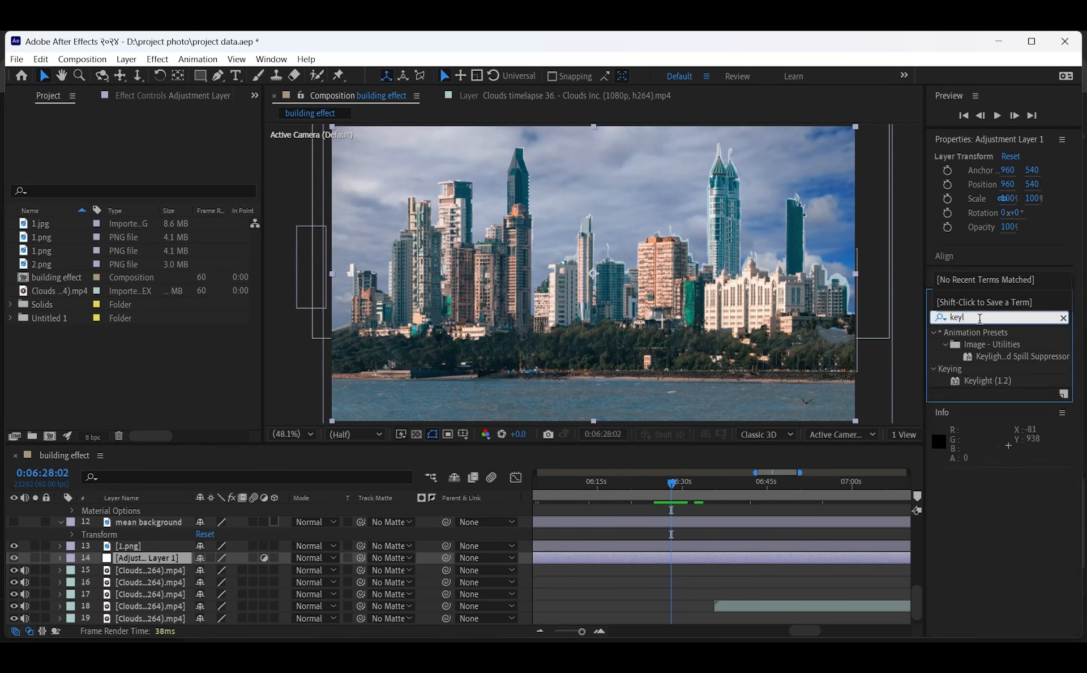
{"action": "left_click_drag", "start_coordinate": [974, 379], "coordinate": [553, 556]}
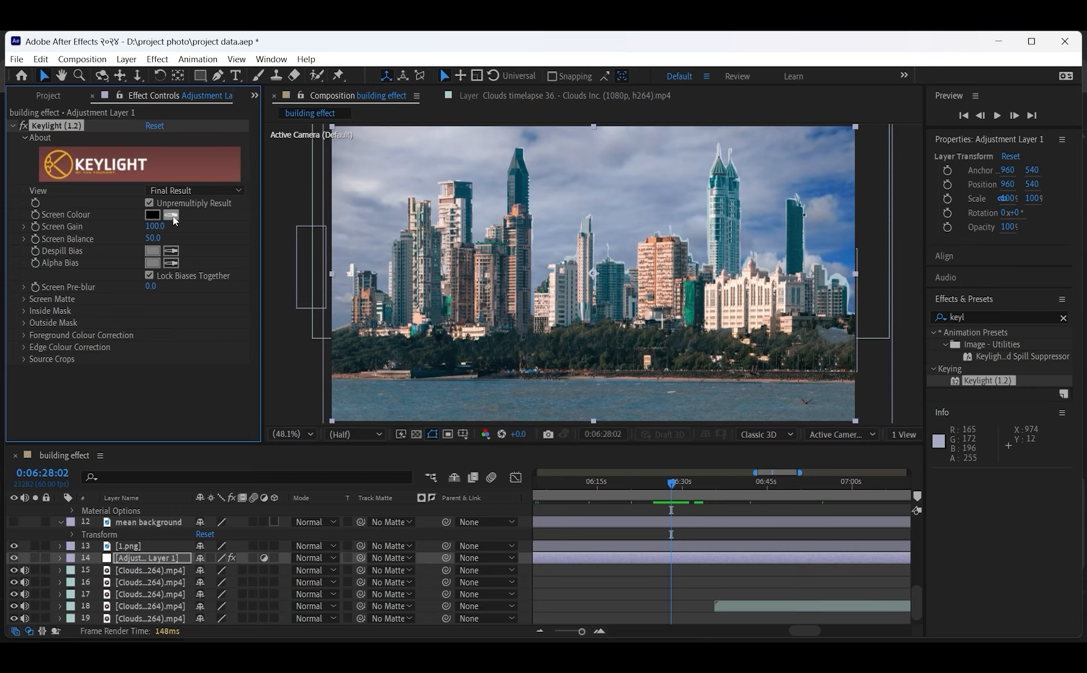
Step: Sample the cloudy sky as Keylight's screen colour and choose a red despill bias with both biases locked together
{"action": "left_click", "coordinate": [171, 215]}
{"action": "left_click", "coordinate": [392, 179]}
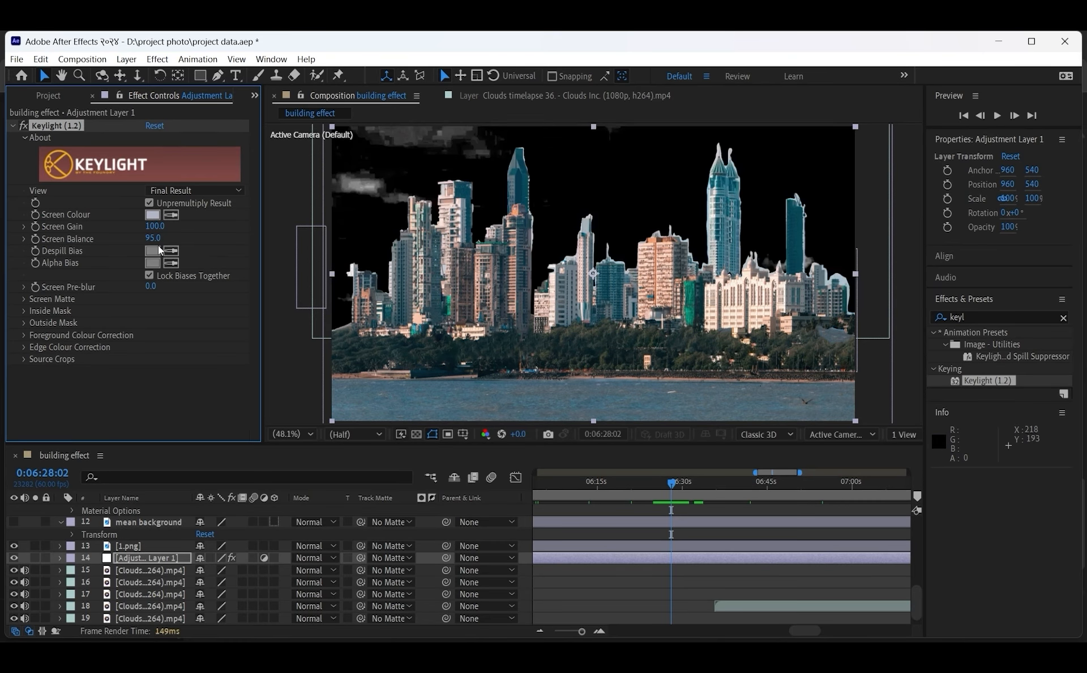
{"action": "left_click", "coordinate": [150, 250]}
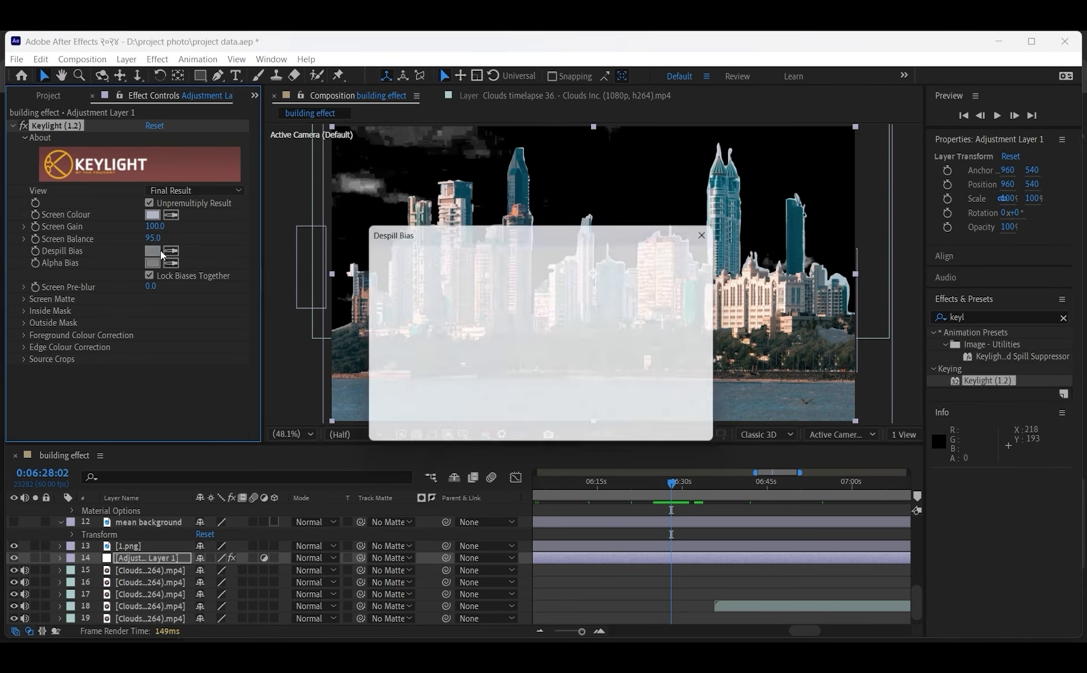
{"action": "left_click", "coordinate": [517, 292]}
{"action": "left_click", "coordinate": [684, 257]}
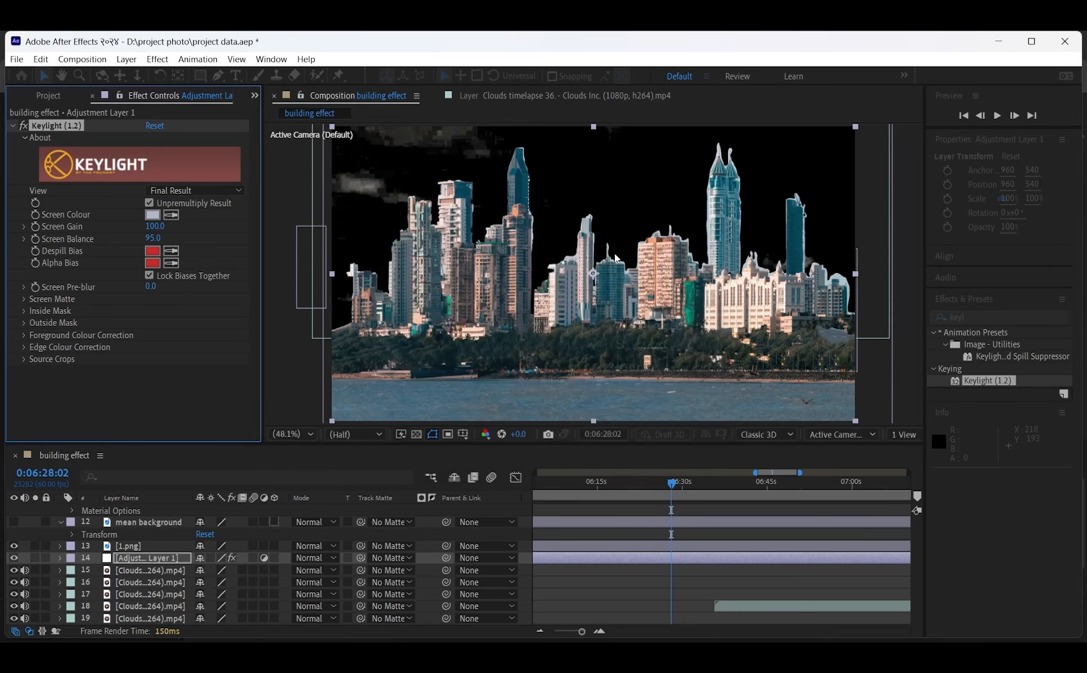
Step: Try green 45C82A as Keylight's alpha bias, and set the locked alpha and despill biases to orange E77C13
{"action": "left_click", "coordinate": [157, 265]}
{"action": "left_click", "coordinate": [571, 380]}
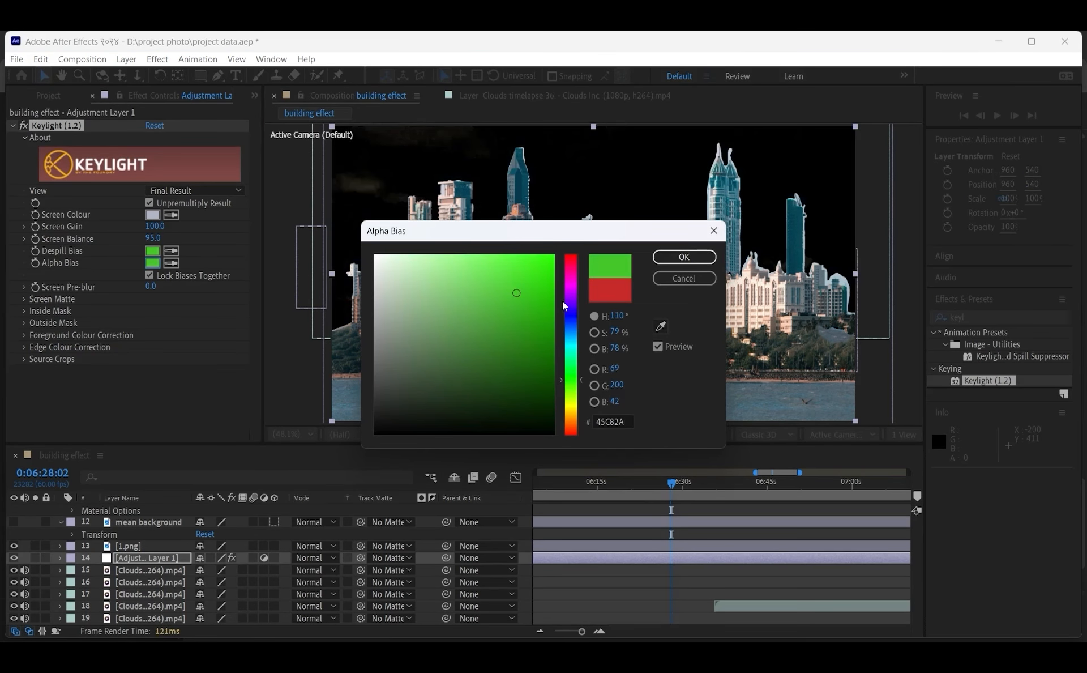
{"action": "left_click", "coordinate": [675, 256]}
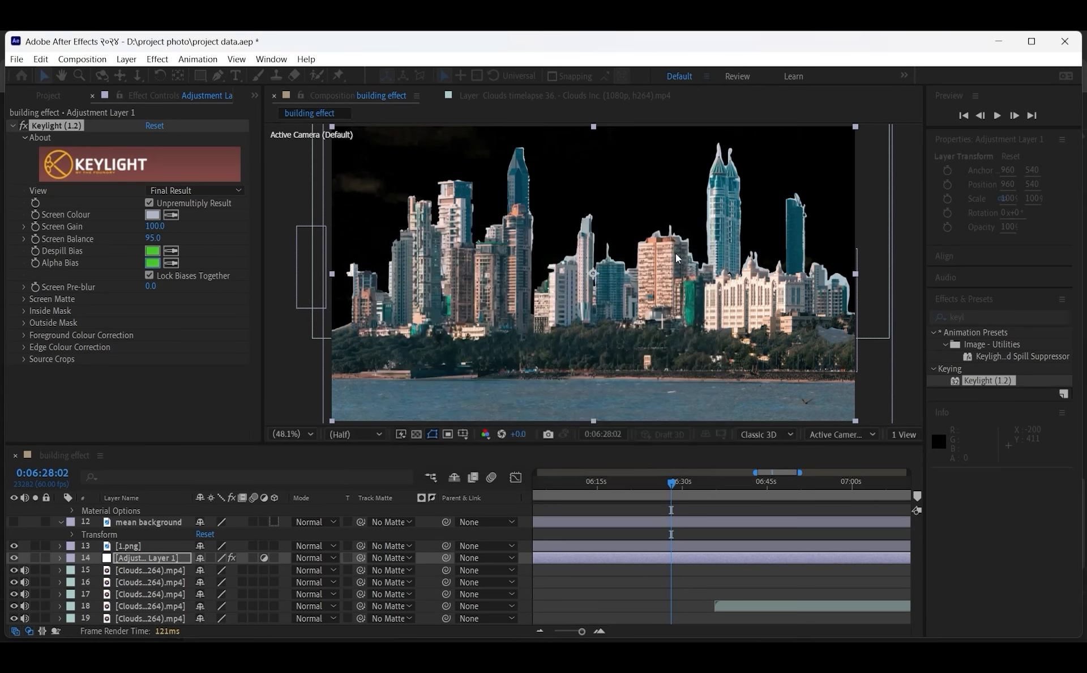
{"action": "left_click", "coordinate": [153, 265]}
{"action": "mouse_move", "coordinate": [572, 397]}
{"action": "left_mouse_down"}
{"action": "mouse_move", "coordinate": [584, 429]}
{"action": "mouse_move", "coordinate": [583, 420]}
{"action": "left_mouse_up"}
{"action": "left_click", "coordinate": [540, 271]}
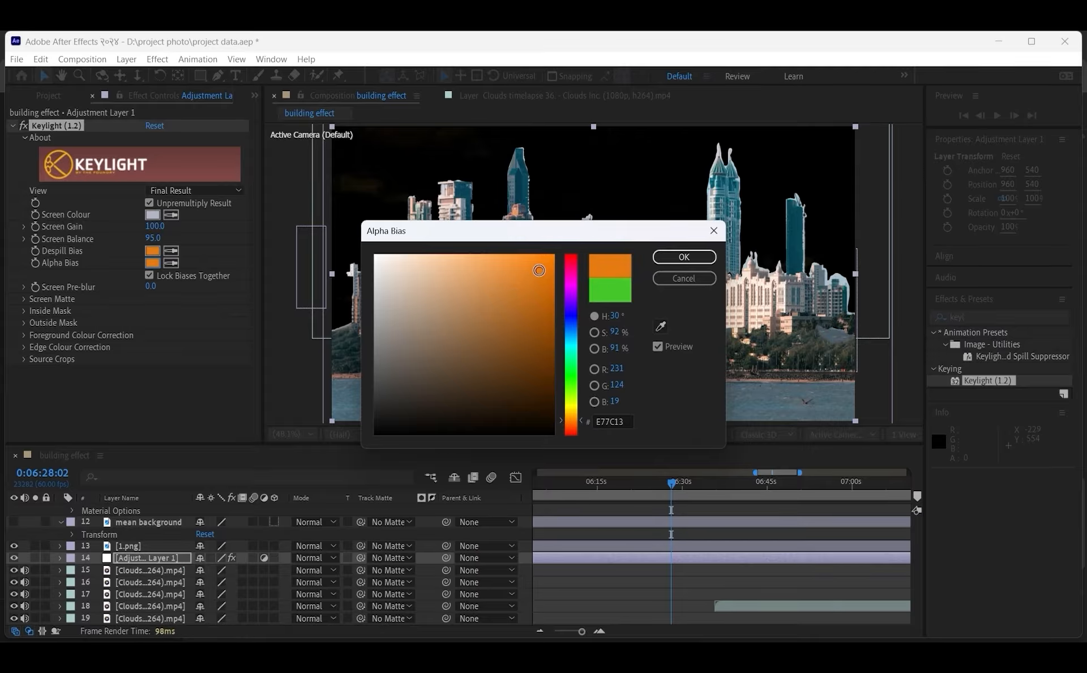
{"action": "left_click", "coordinate": [662, 259]}
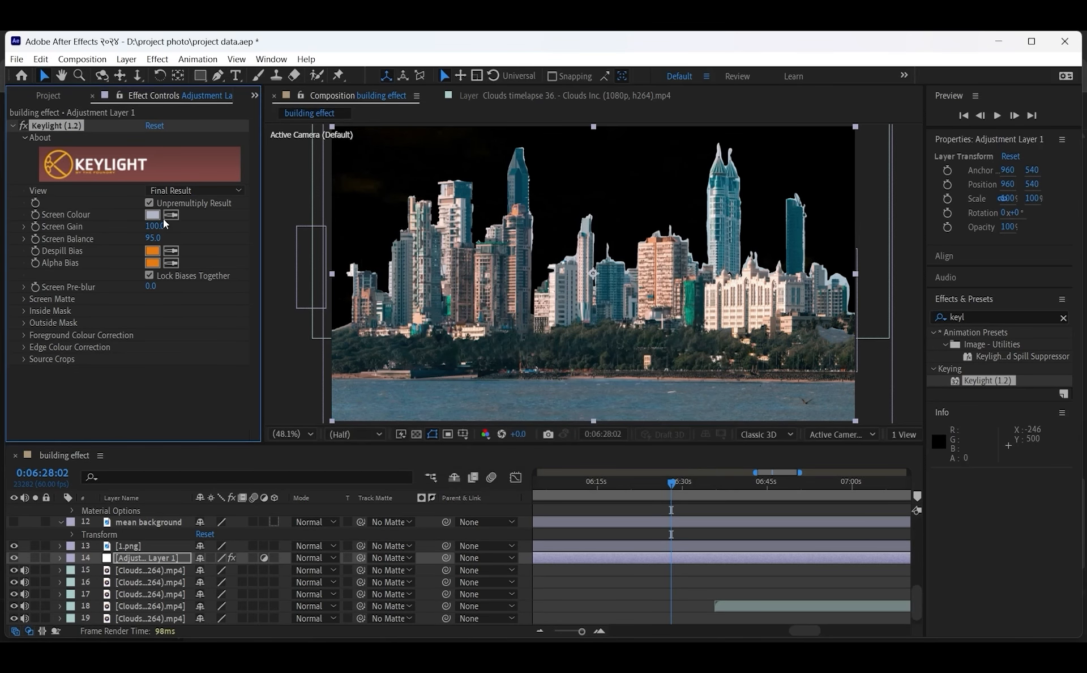
Step: Set Keylight's Screen Gain to 18.0 and Screen Balance to 100.0, and resample the screen colour from the sky between the buildings
{"action": "mouse_move", "coordinate": [152, 229]}
{"action": "left_mouse_down"}
{"action": "mouse_move", "coordinate": [85, 243]}
{"action": "mouse_move", "coordinate": [180, 238]}
{"action": "mouse_move", "coordinate": [158, 225]}
{"action": "mouse_move", "coordinate": [167, 226]}
{"action": "left_mouse_up"}
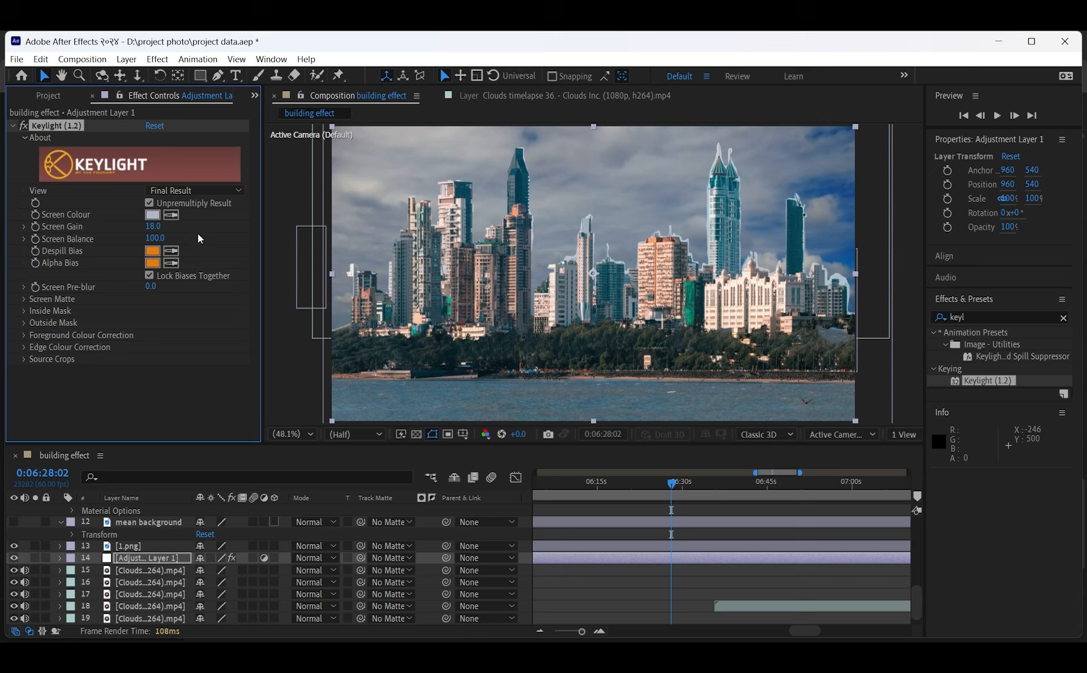
{"action": "left_click_drag", "start_coordinate": [150, 286], "coordinate": [93, 289]}
{"action": "left_click", "coordinate": [172, 214]}
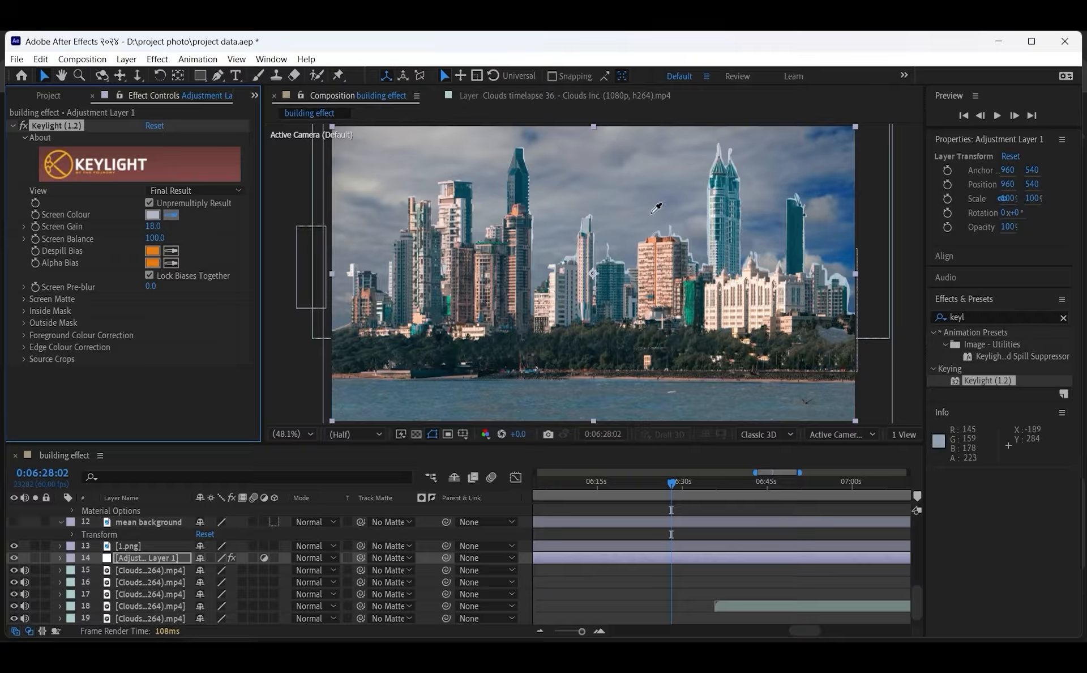
{"action": "left_click", "coordinate": [689, 241]}
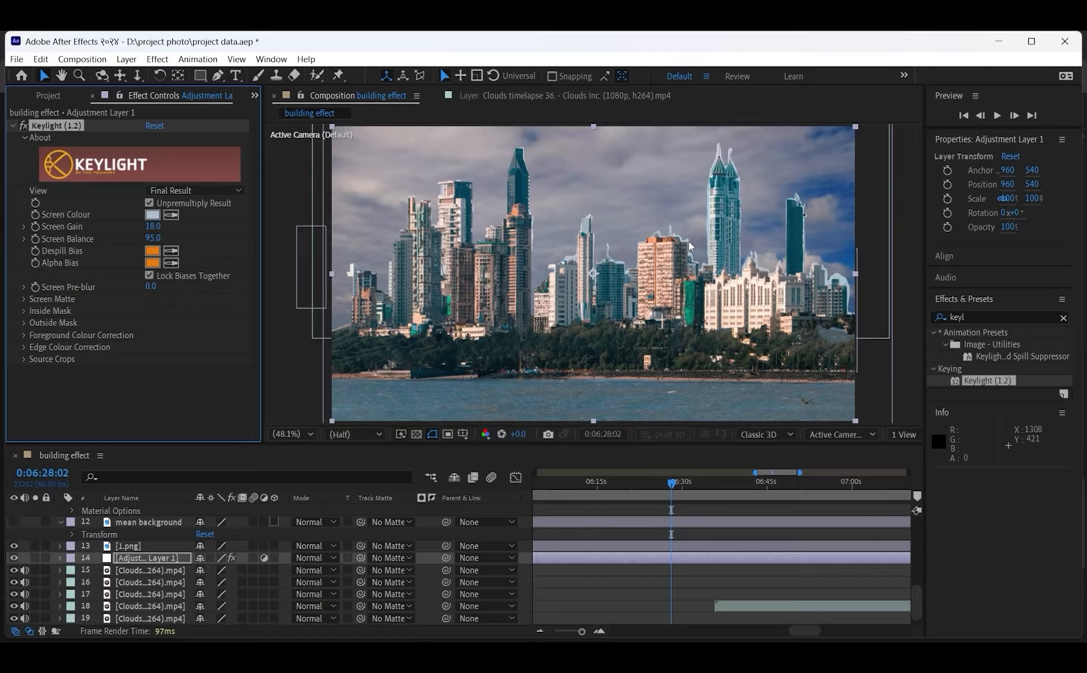
Step: Resample Keylight's screen colour from the teal twin-spired tower and inspect the tinted sky in the composition
{"action": "left_click", "coordinate": [170, 215]}
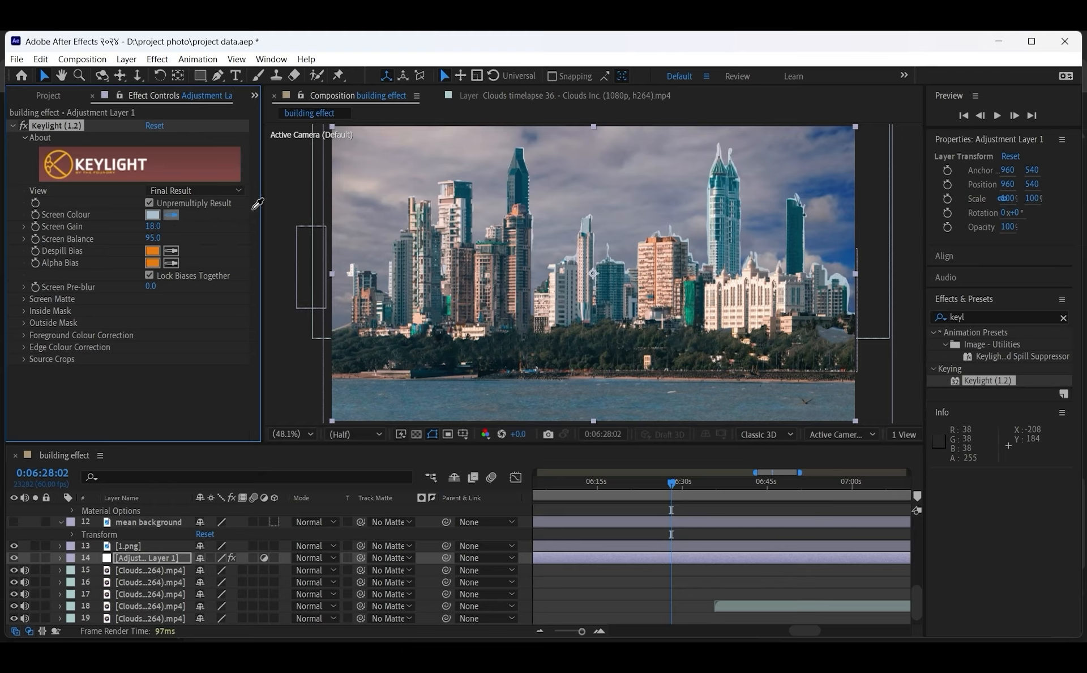
{"action": "left_click", "coordinate": [739, 226]}
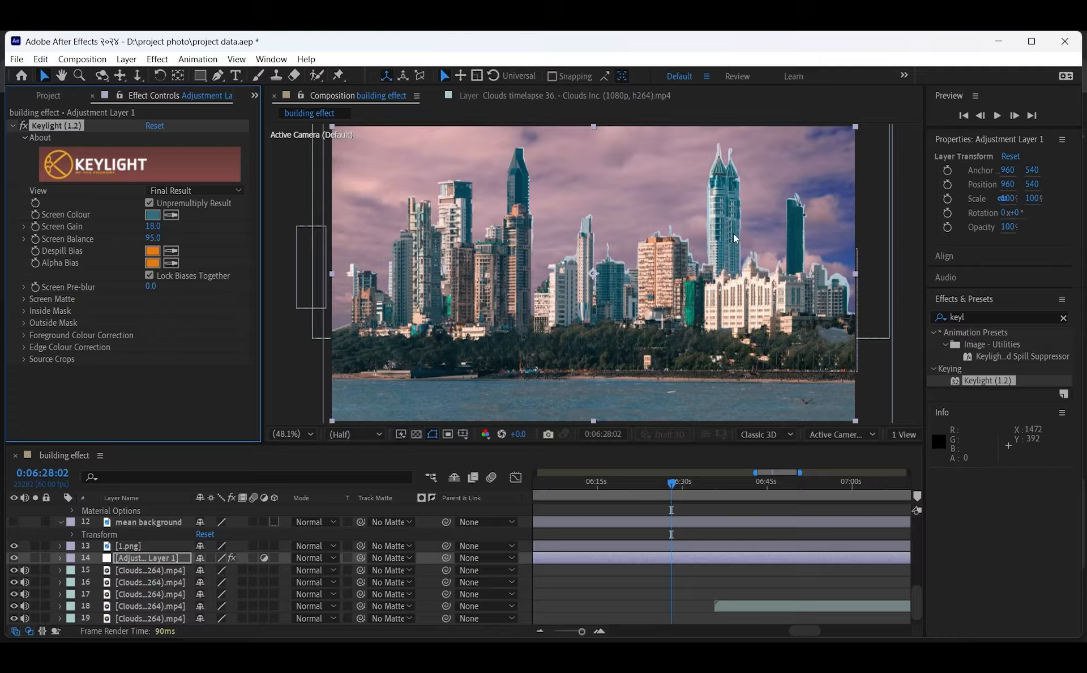
{"action": "scroll", "coordinate": [643, 272], "scroll_direction": "up", "scroll_amount": 2}
{"action": "scroll", "coordinate": [642, 273], "scroll_direction": "down", "scroll_amount": 3}
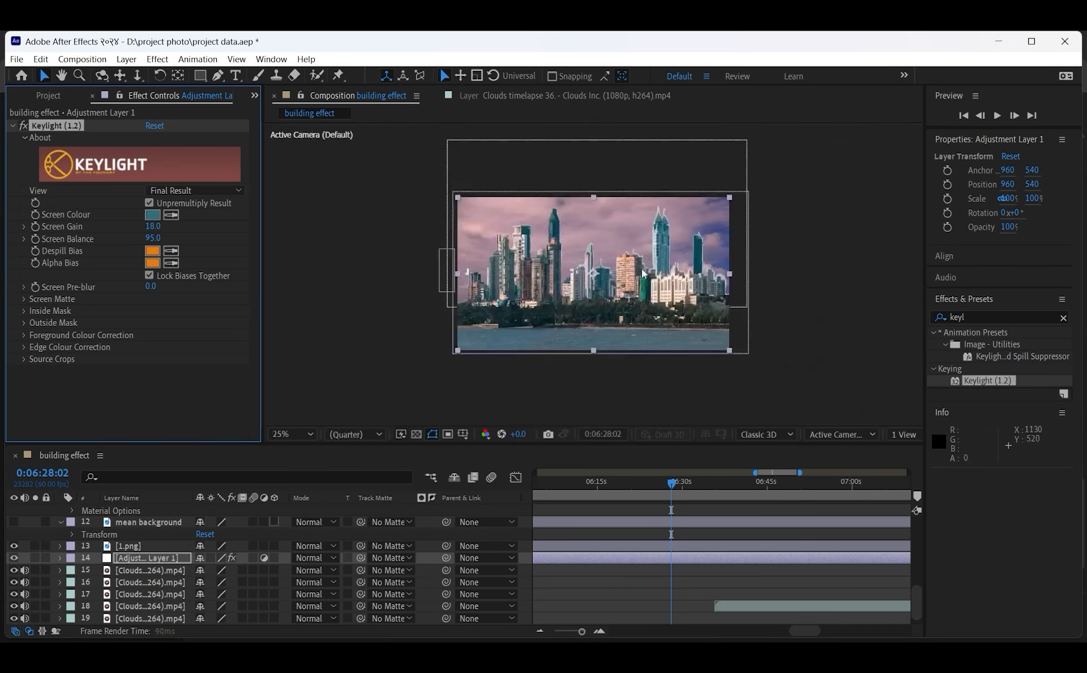
{"action": "scroll", "coordinate": [643, 274], "scroll_direction": "up", "scroll_amount": 3}
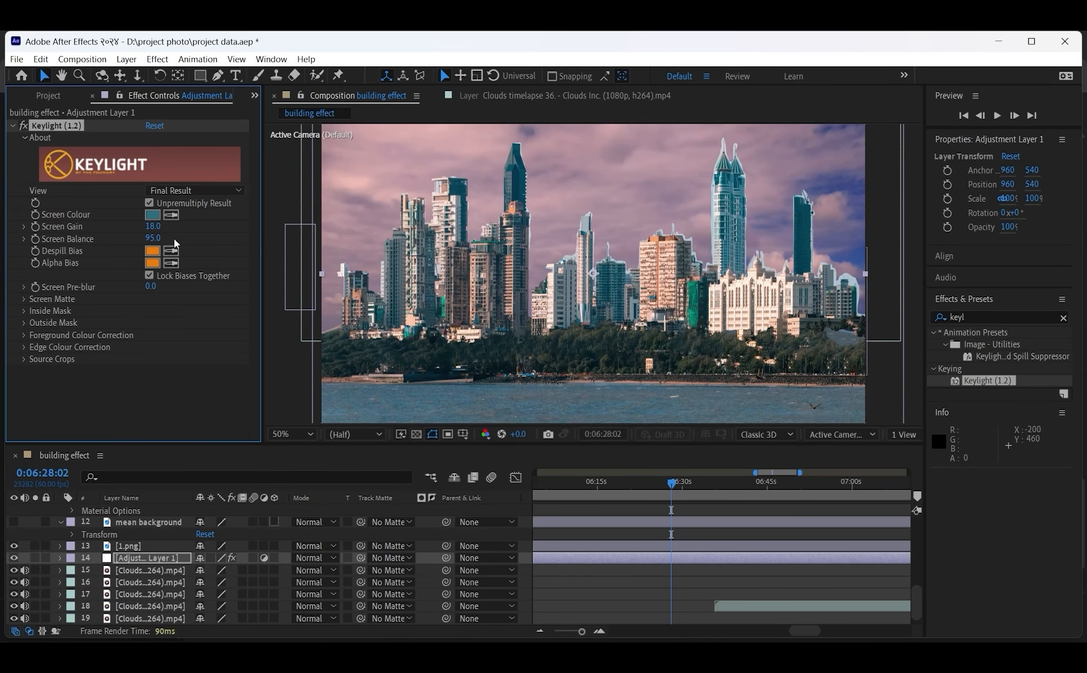
Step: Set Keylight's view to Source Alpha and bring up the view choices again
{"action": "left_click", "coordinate": [187, 192]}
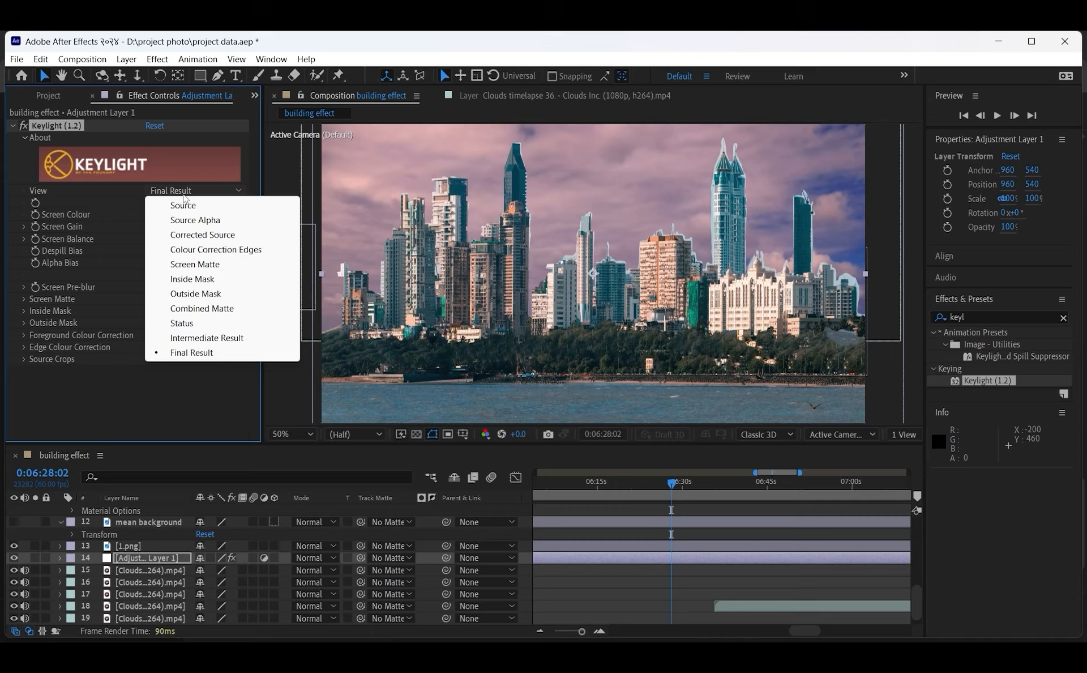
{"action": "left_click", "coordinate": [196, 221]}
{"action": "left_click", "coordinate": [213, 194]}
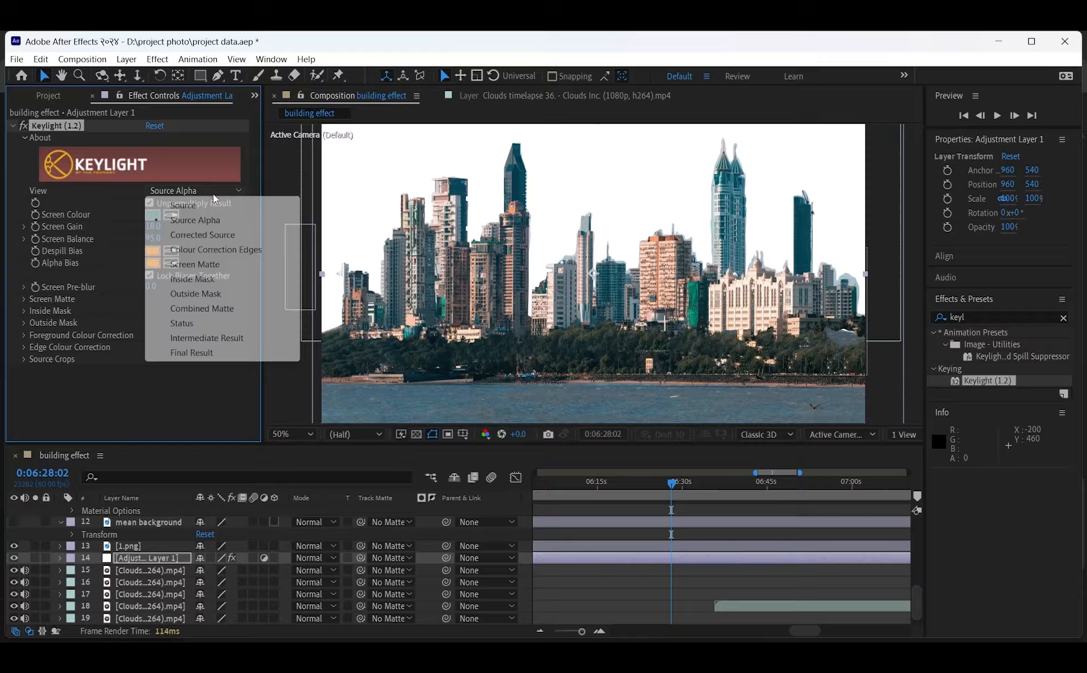
Step: Try Keylight's Colour Correction Edges and Source Alpha views, and set the View to Source
{"action": "left_click", "coordinate": [227, 250]}
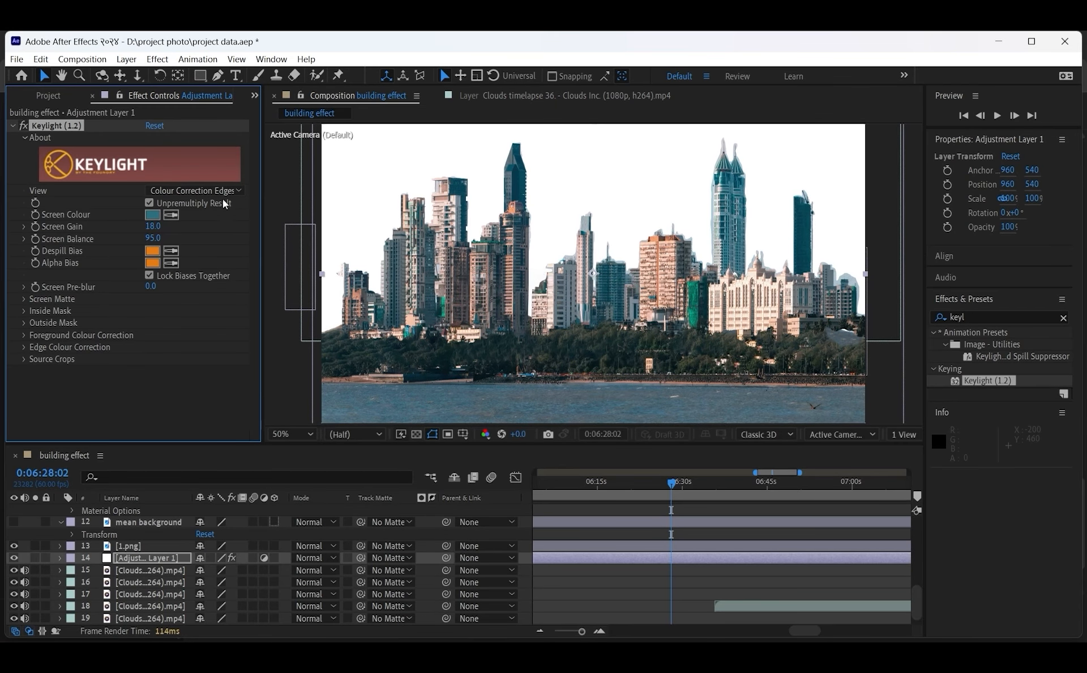
{"action": "left_click", "coordinate": [221, 193]}
{"action": "left_click", "coordinate": [195, 220]}
{"action": "left_click", "coordinate": [214, 193]}
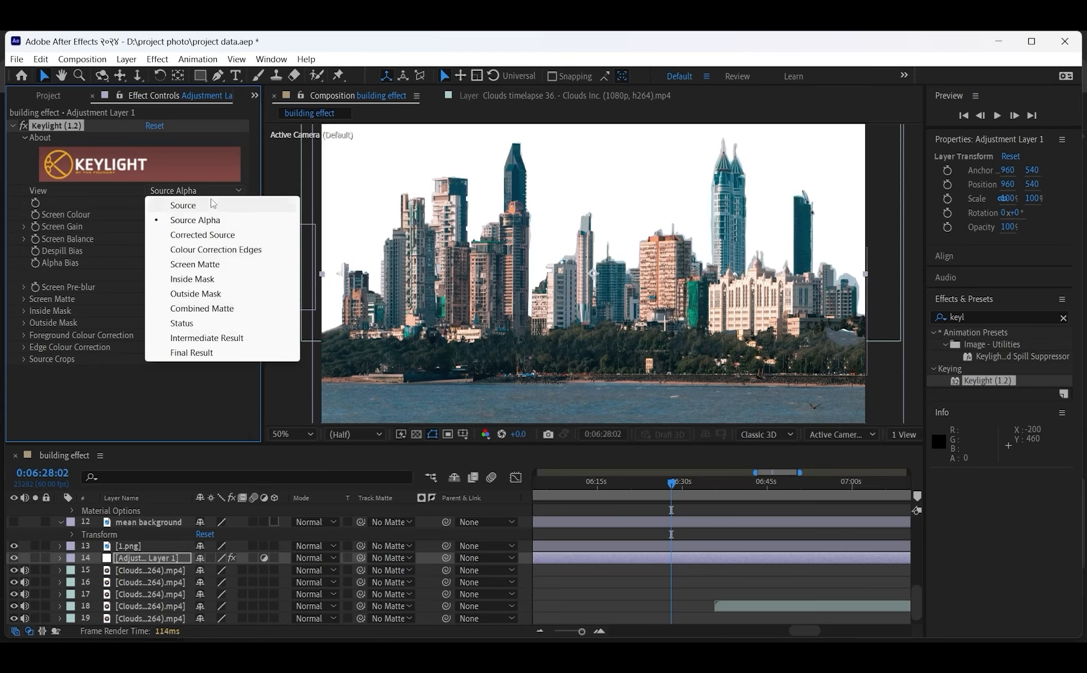
{"action": "left_click", "coordinate": [213, 205]}
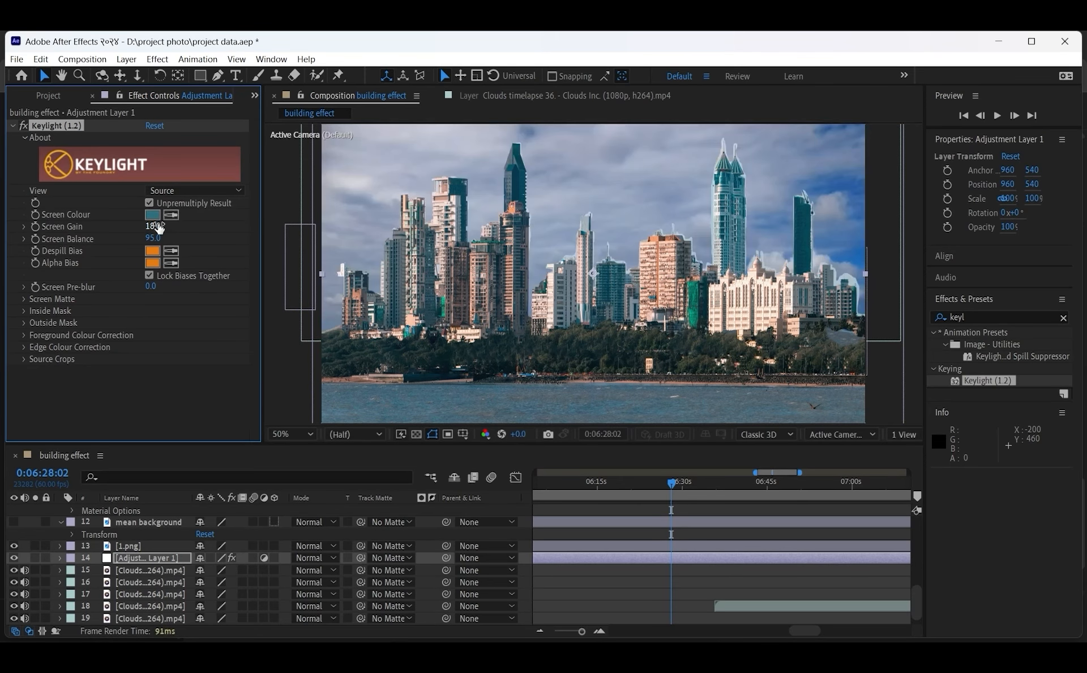
Step: Set Keylight's Screen Colour to the pink EB198D
{"action": "left_click", "coordinate": [153, 215]}
{"action": "left_click", "coordinate": [485, 283]}
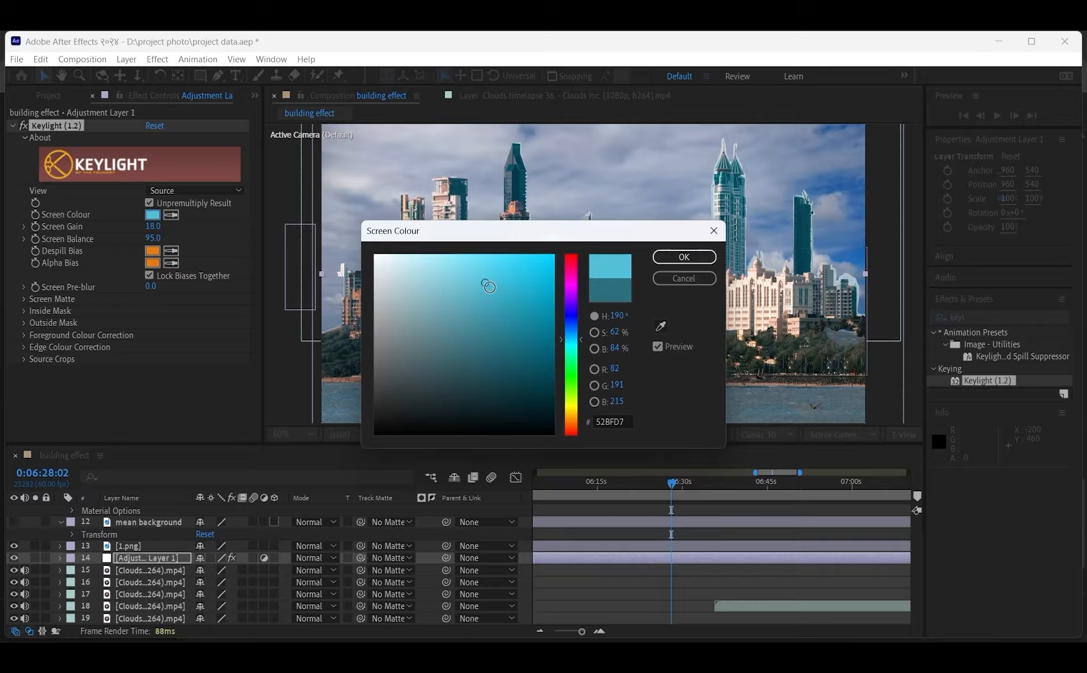
{"action": "left_click", "coordinate": [573, 289]}
{"action": "left_click", "coordinate": [570, 271]}
{"action": "left_click", "coordinate": [535, 269]}
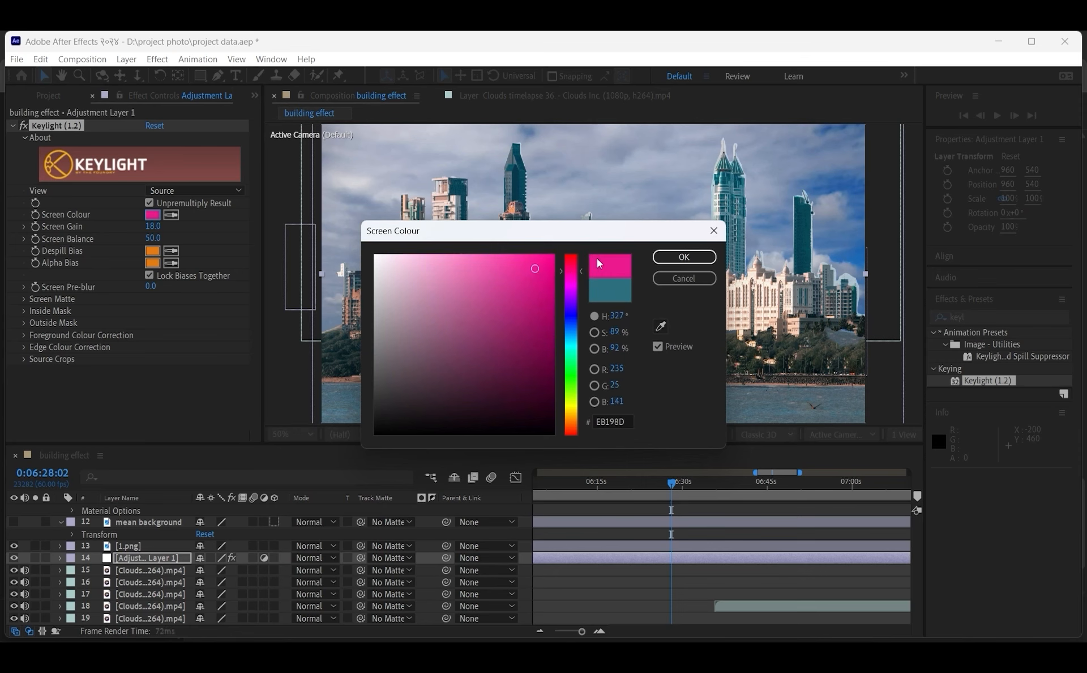
{"action": "left_click", "coordinate": [664, 257]}
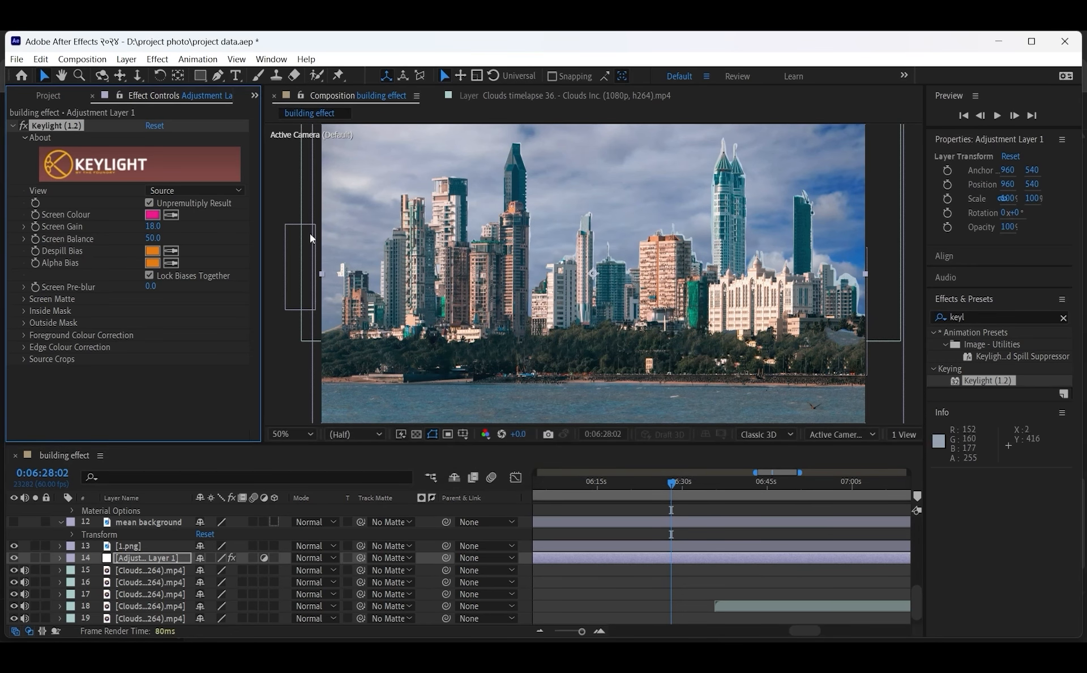
Step: Replace Keylight's Screen Colour with a teal green
{"action": "left_click", "coordinate": [154, 213]}
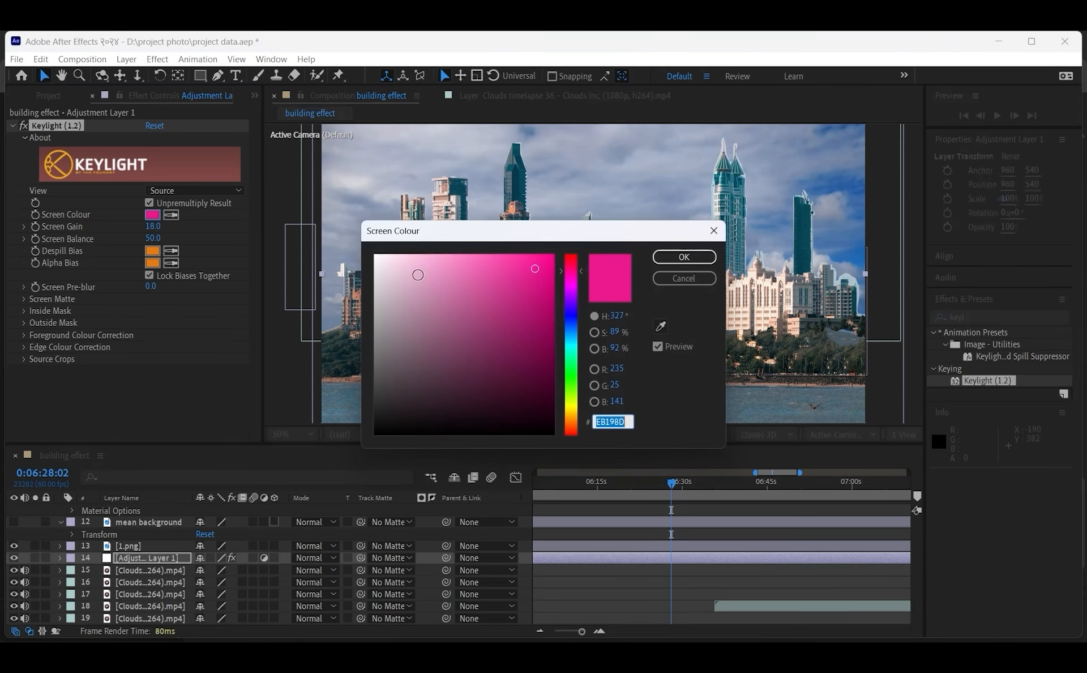
{"action": "left_click", "coordinate": [571, 348]}
{"action": "left_click", "coordinate": [535, 306]}
{"action": "left_click", "coordinate": [672, 258]}
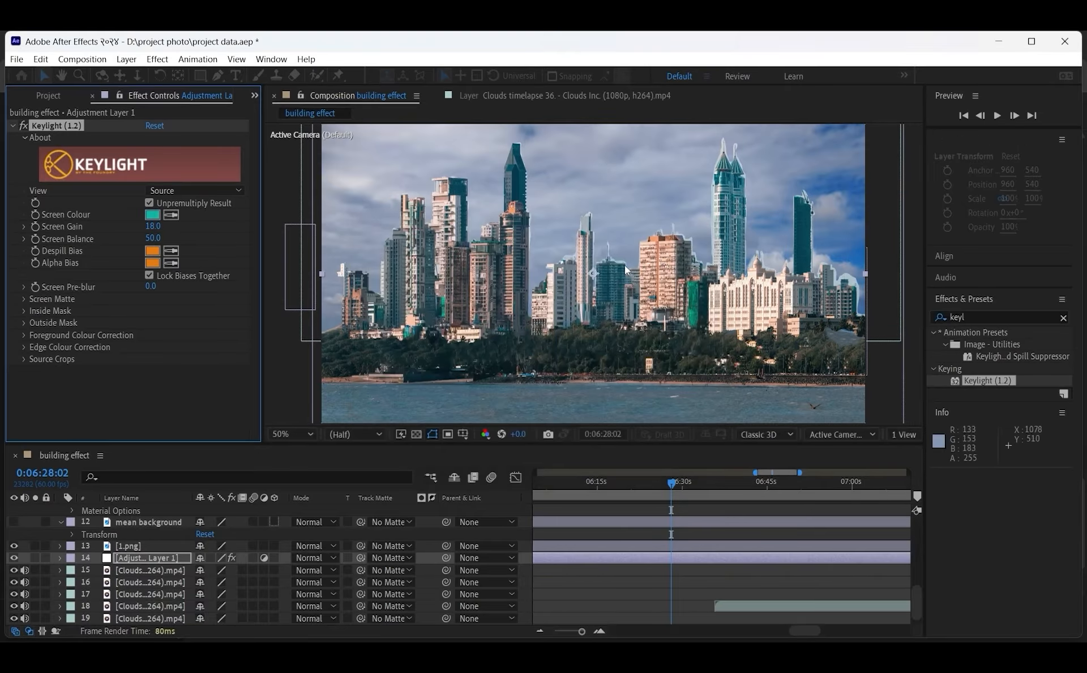
Step: Sample Keylight's Screen Colour from the green building and from the teal twin-spired tower
{"action": "left_click", "coordinate": [172, 216]}
{"action": "left_click", "coordinate": [694, 303]}
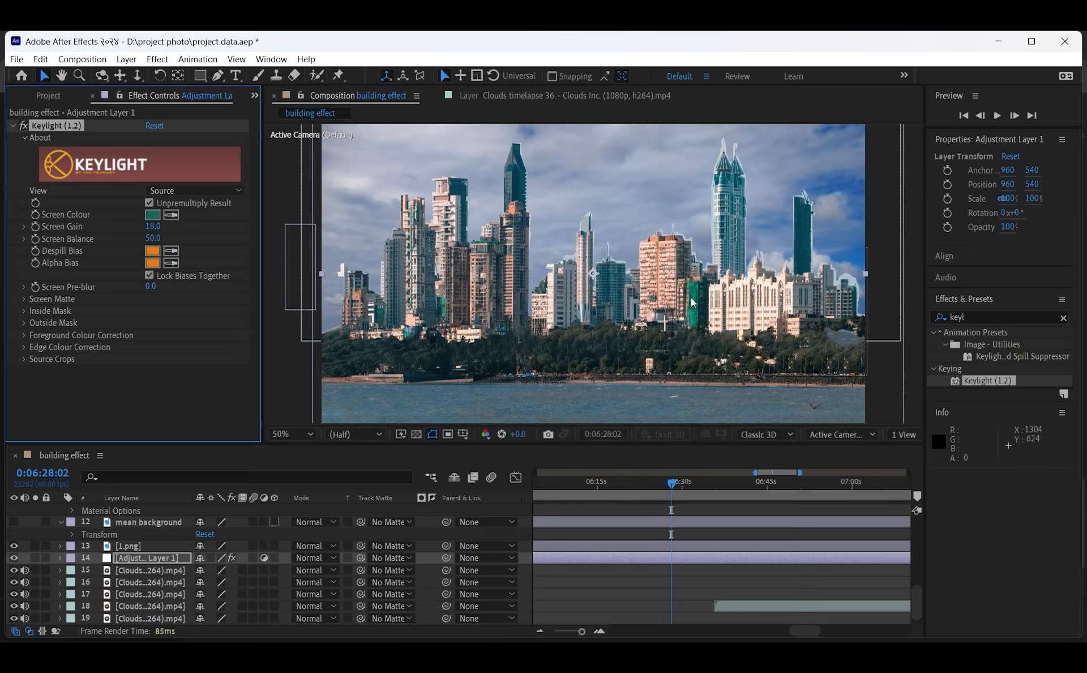
{"action": "left_click", "coordinate": [171, 215]}
{"action": "left_click", "coordinate": [731, 249]}
Step: Sample a dark grey for the locked Despill and Alpha Bias colours and set Screen Gain to 91
{"action": "left_click", "coordinate": [399, 284]}
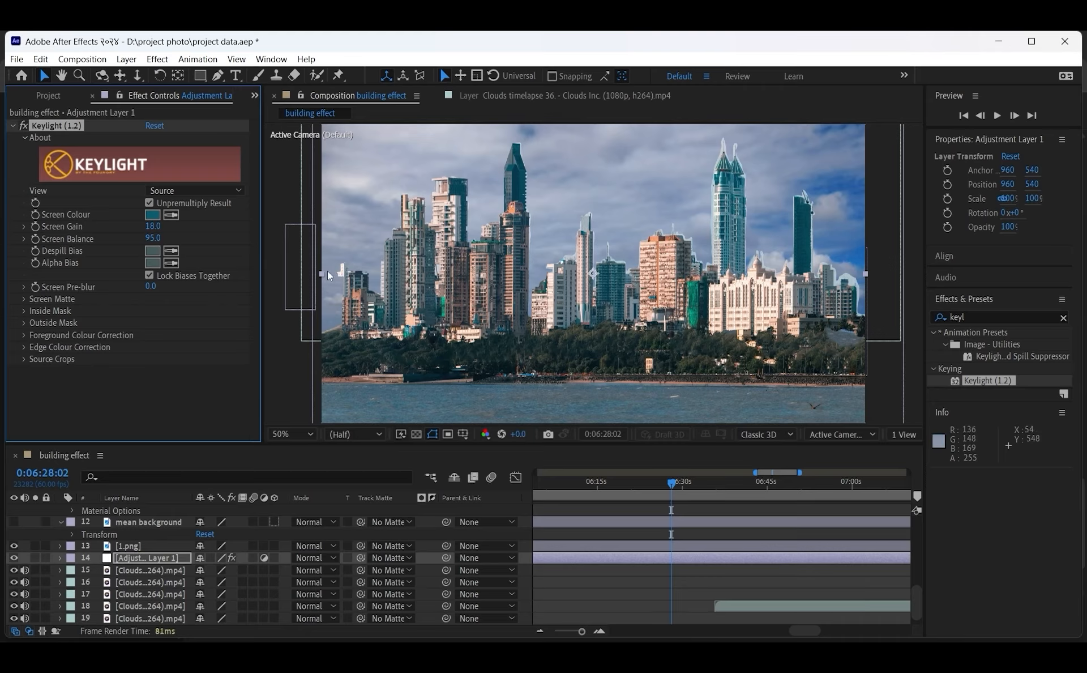
{"action": "left_click", "coordinate": [164, 248]}
{"action": "left_click", "coordinate": [186, 225]}
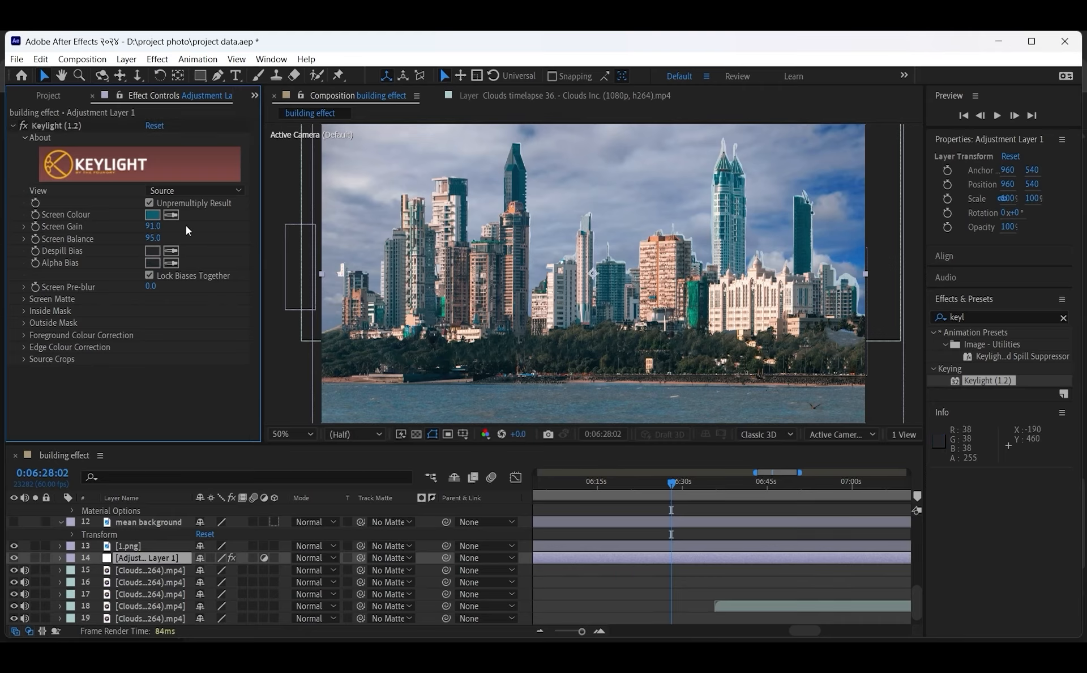
Step: Toggle Unpremultiply Result off and back on, and set Screen Pre-blur to 5.3
{"action": "left_click", "coordinate": [150, 203]}
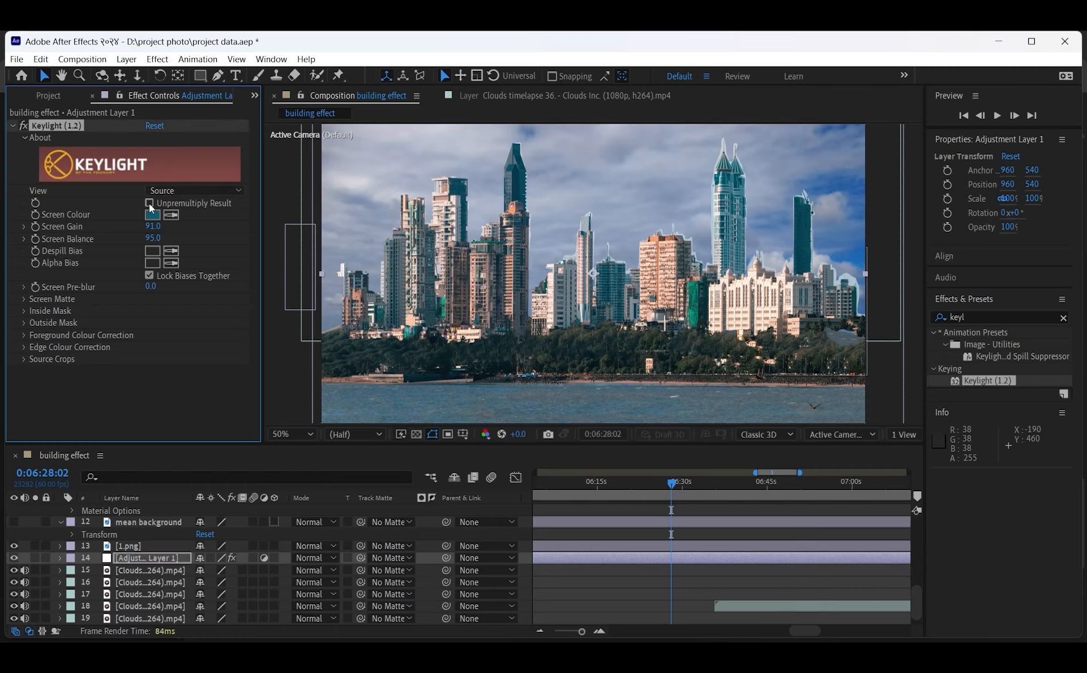
{"action": "left_click", "coordinate": [161, 208]}
{"action": "left_click", "coordinate": [165, 214]}
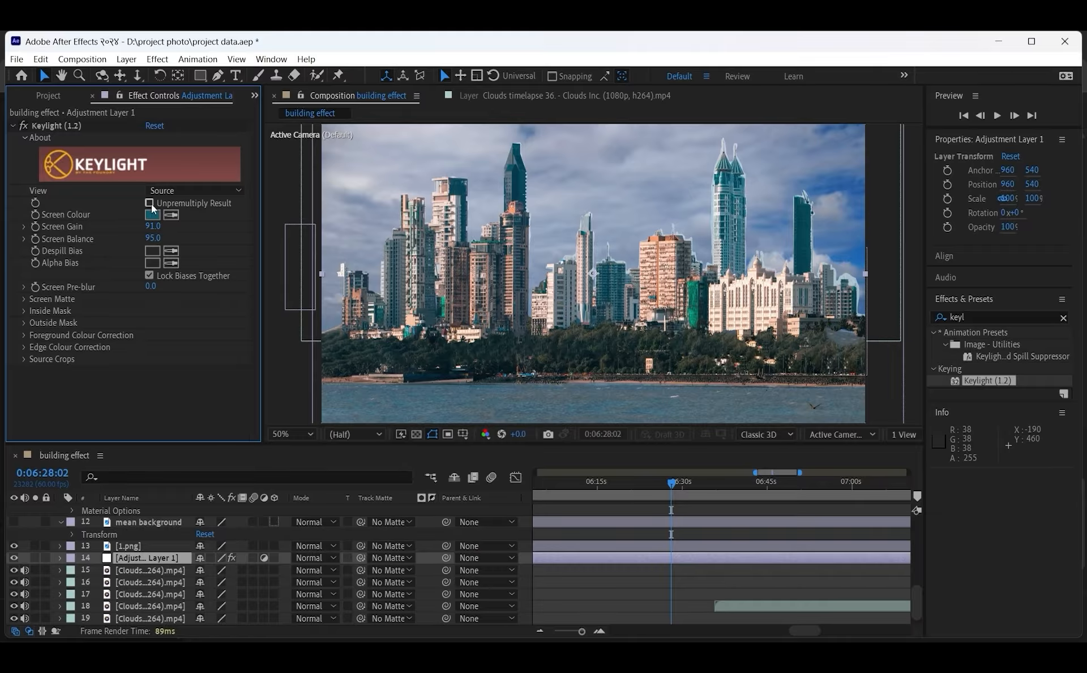
{"action": "left_click", "coordinate": [150, 203]}
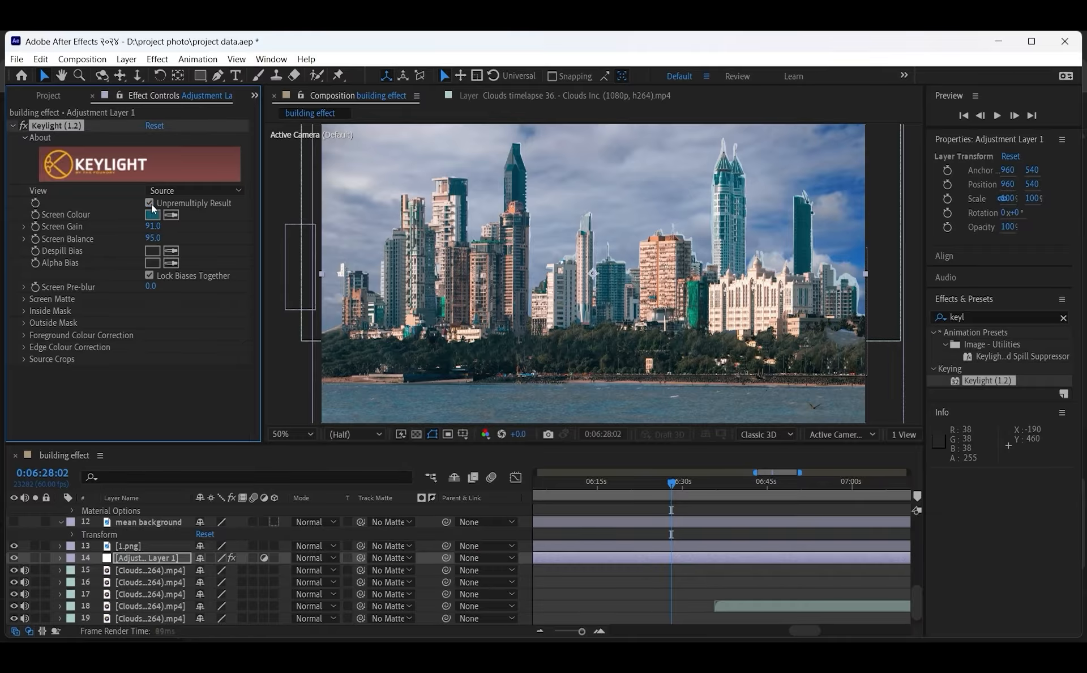
{"action": "left_click", "coordinate": [193, 288]}
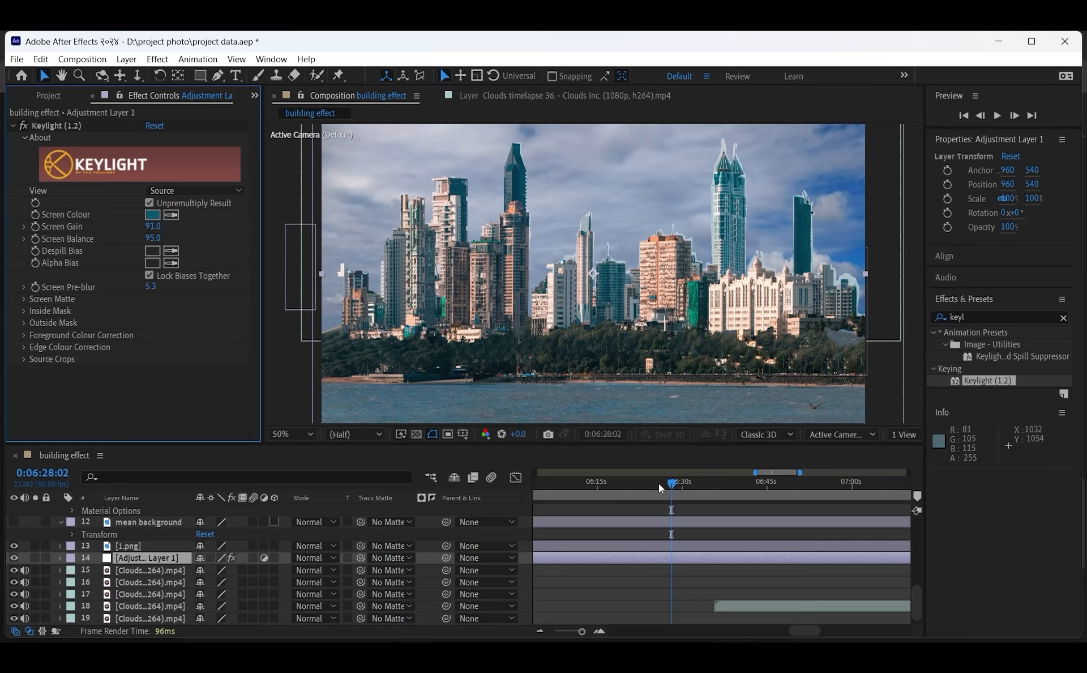
Step: At 0:03:03:09, sample the blue sky as Keylight's Screen Colour and set Screen Gain to 17
{"action": "left_click_drag", "start_coordinate": [674, 481], "coordinate": [689, 513]}
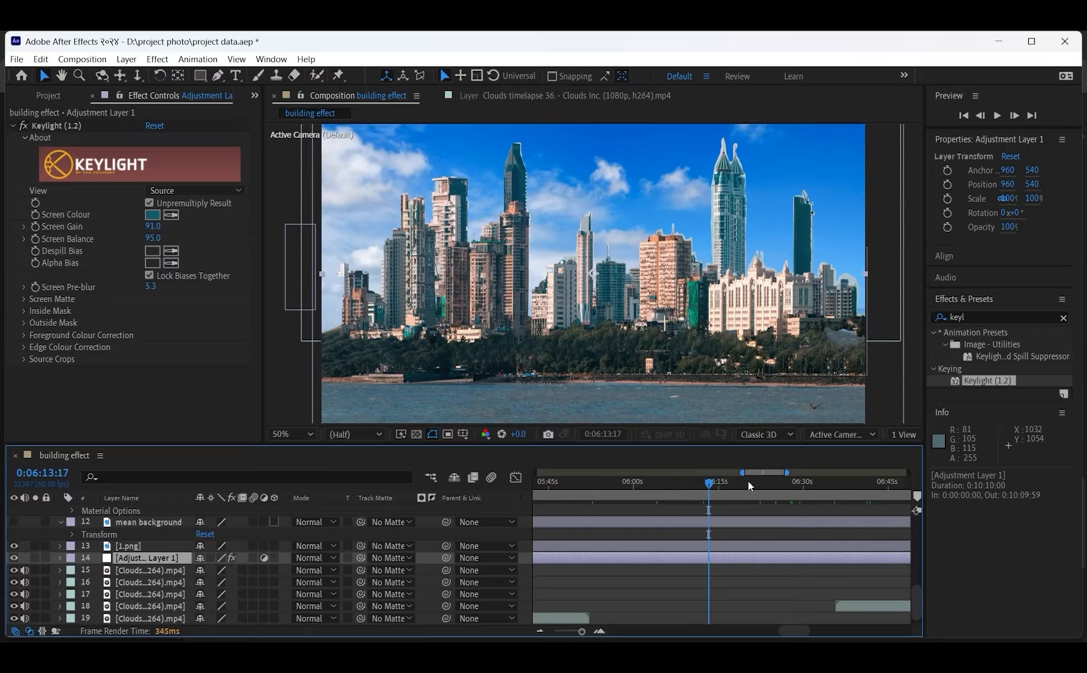
{"action": "left_click_drag", "start_coordinate": [749, 481], "coordinate": [627, 505]}
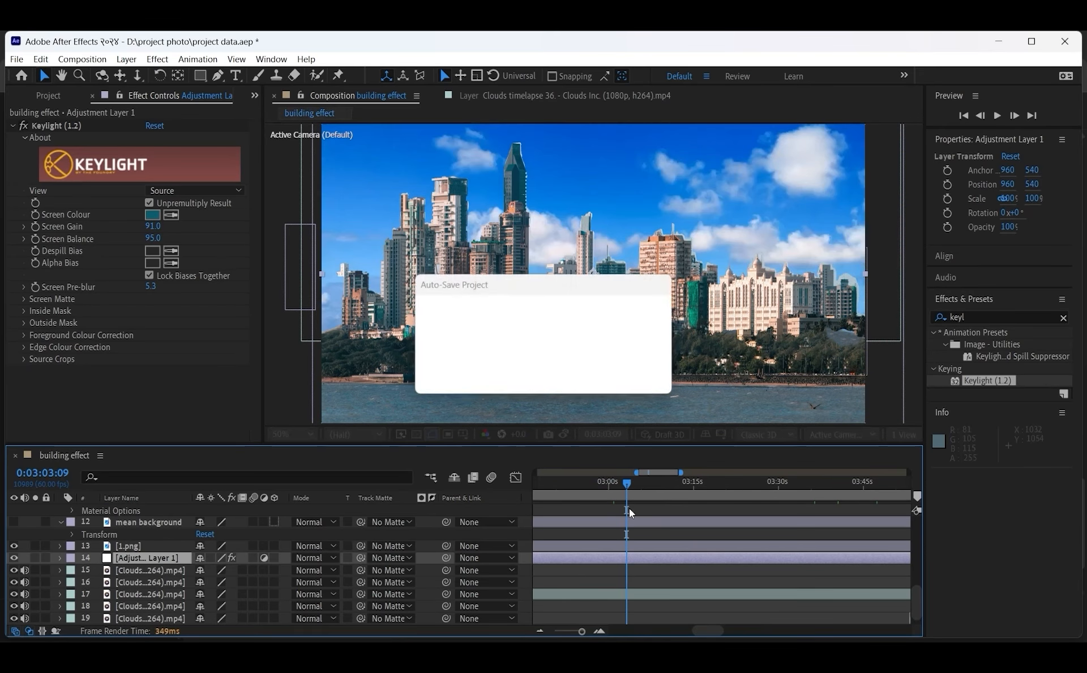
{"action": "left_click", "coordinate": [167, 215]}
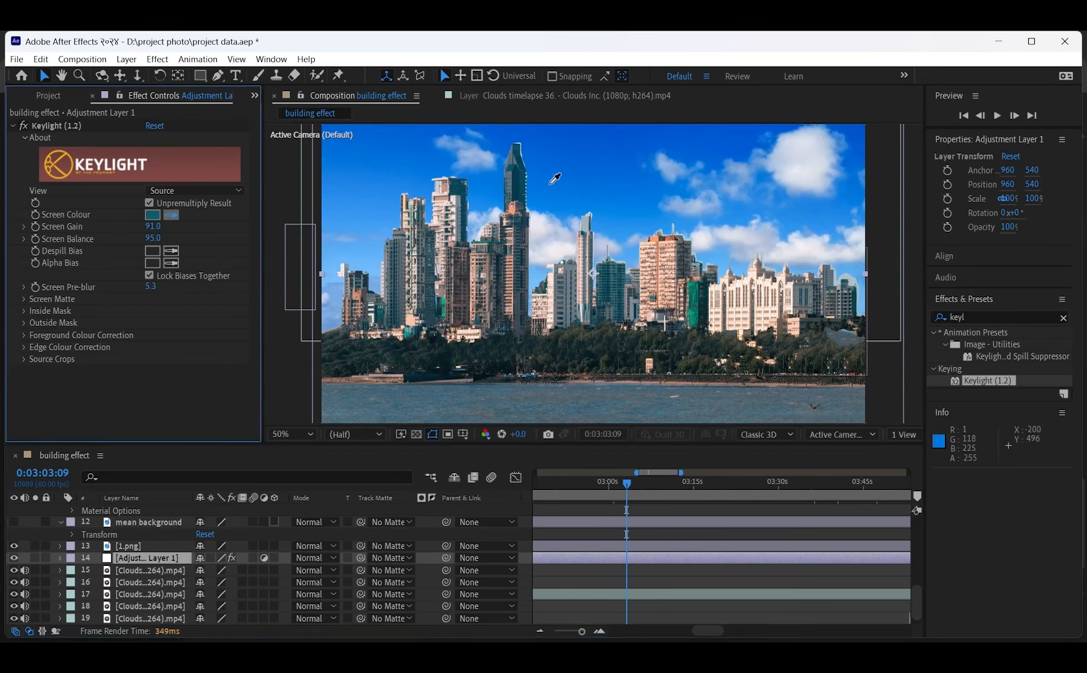
{"action": "left_click", "coordinate": [553, 180]}
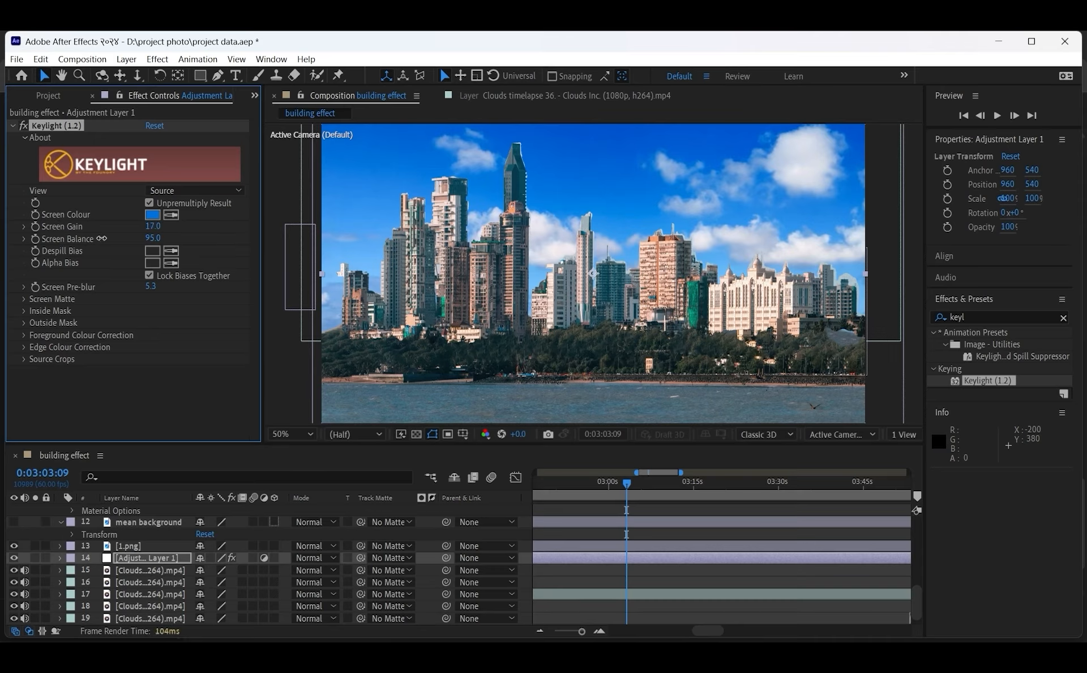
Step: Set Keylight's Despill Bias colour to the red EB3030
{"action": "left_click", "coordinate": [152, 250]}
{"action": "left_click", "coordinate": [517, 267]}
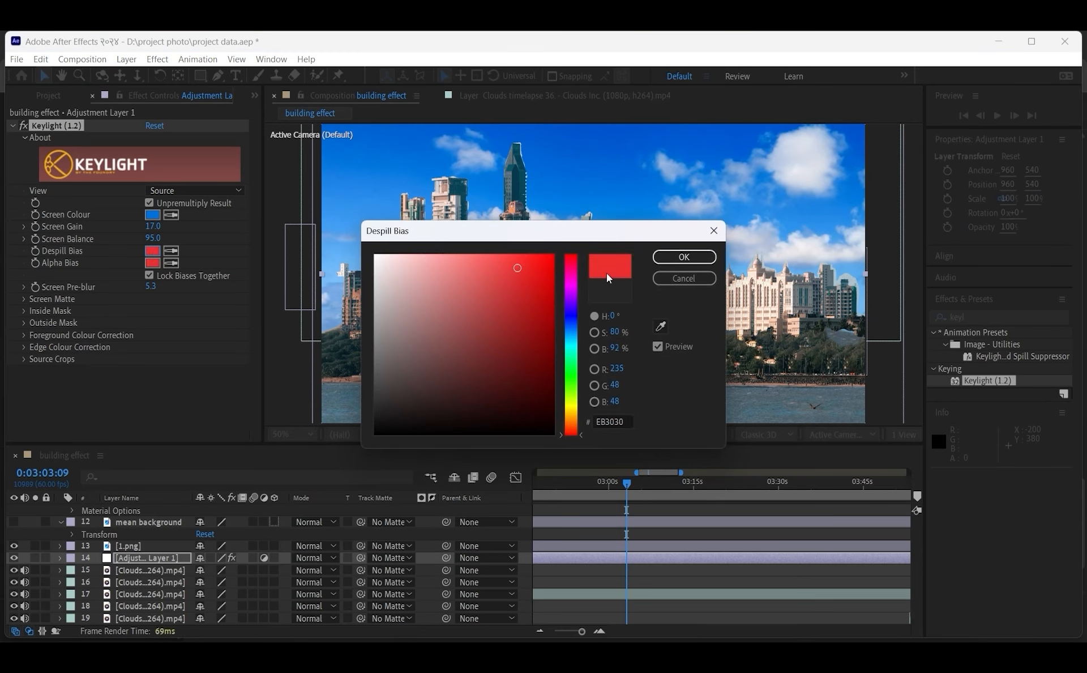
{"action": "left_click", "coordinate": [679, 257]}
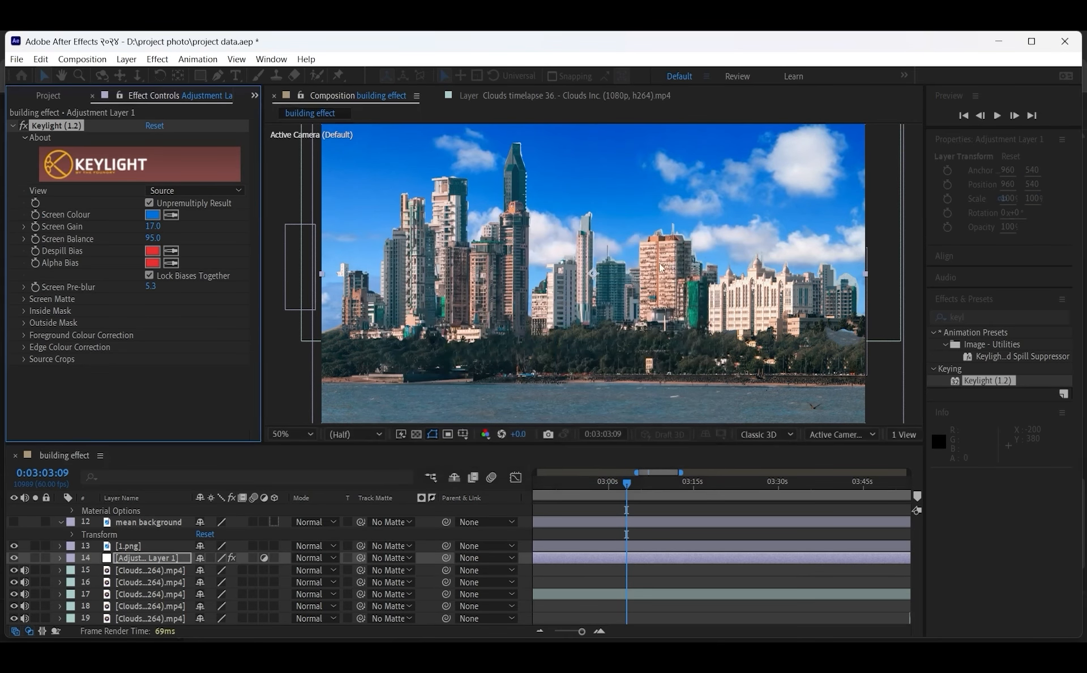
Step: Set Keylight's Alpha Bias to pink, keeping it locked together with the Despill Bias
{"action": "left_click", "coordinate": [152, 262]}
{"action": "left_click", "coordinate": [594, 348]}
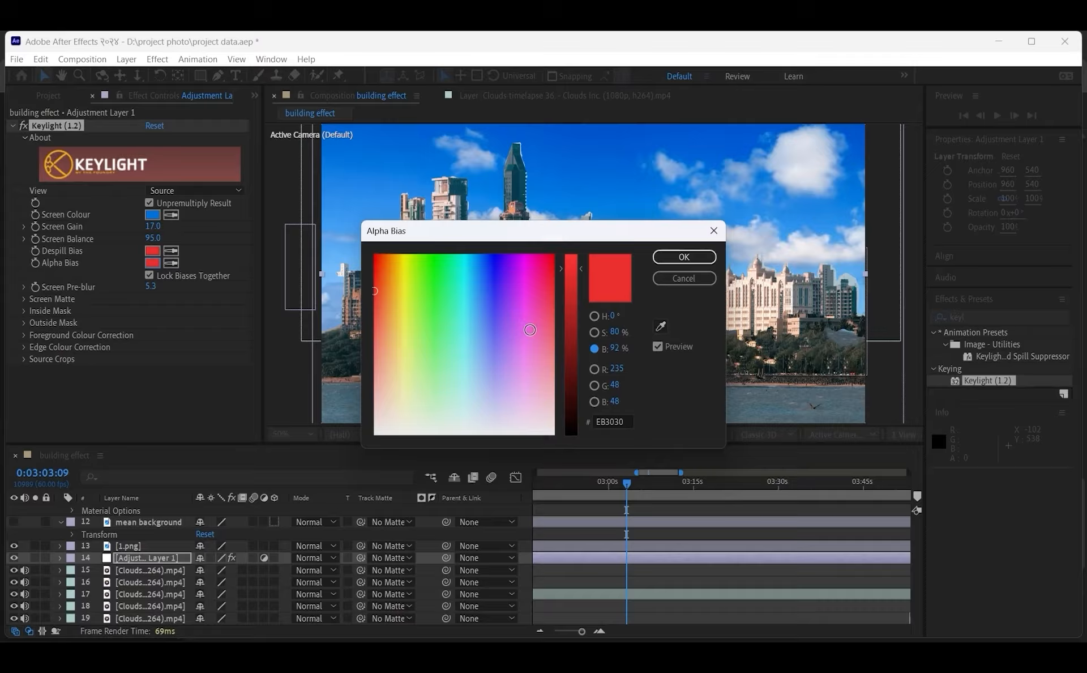
{"action": "left_click", "coordinate": [530, 330]}
{"action": "left_click", "coordinate": [669, 258]}
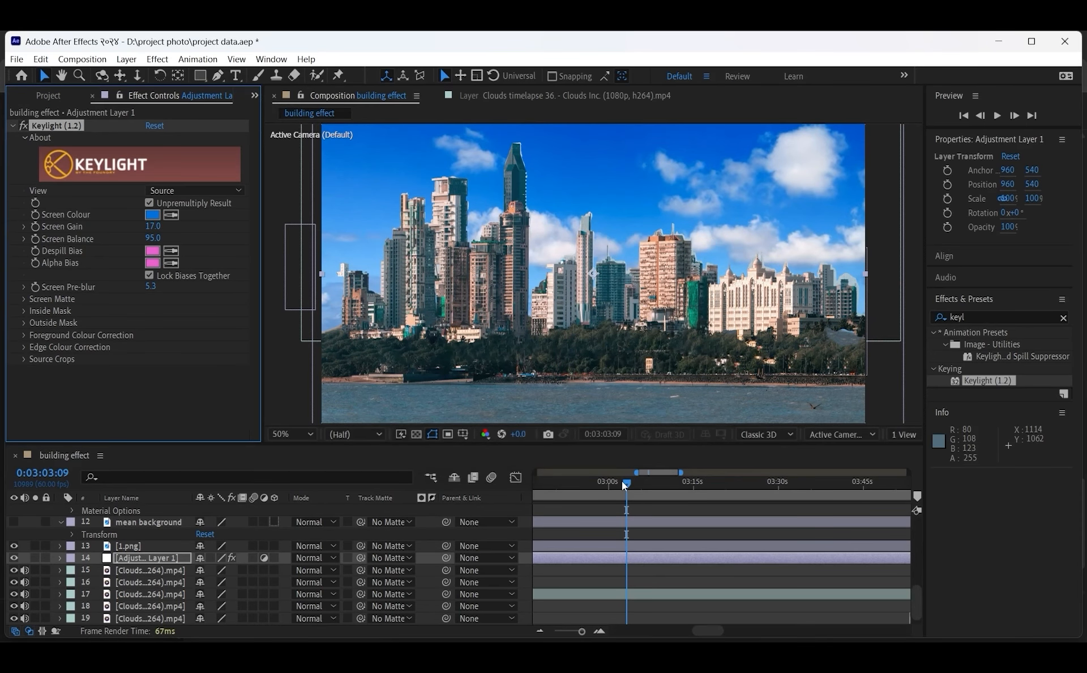
Step: Scrub through the composition from its start and inspect the skyline against the moving clouds, stopping at 0:03:49:53
{"action": "left_click_drag", "start_coordinate": [622, 481], "coordinate": [1, 479]}
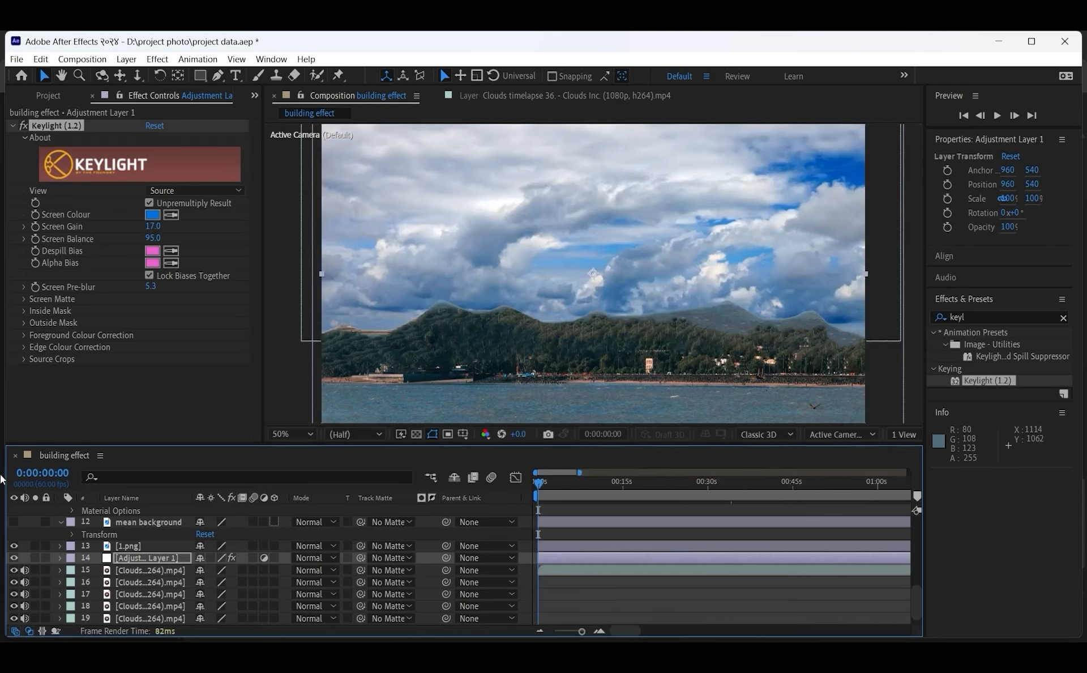
{"action": "left_click_drag", "start_coordinate": [560, 467], "coordinate": [575, 494]}
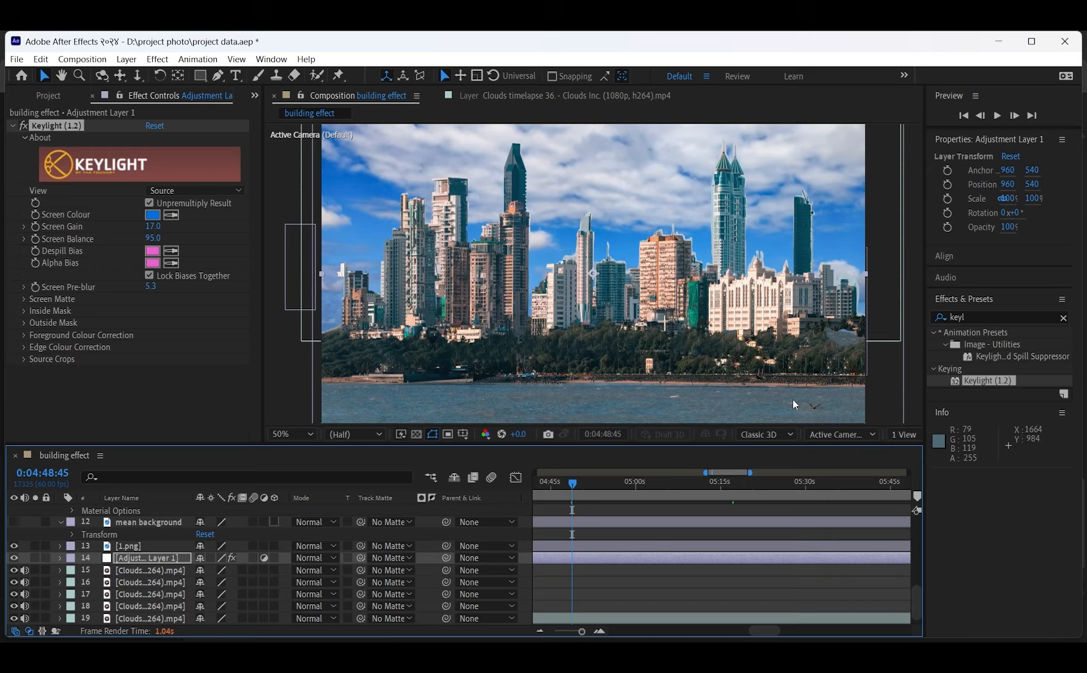
{"action": "left_click", "coordinate": [283, 433]}
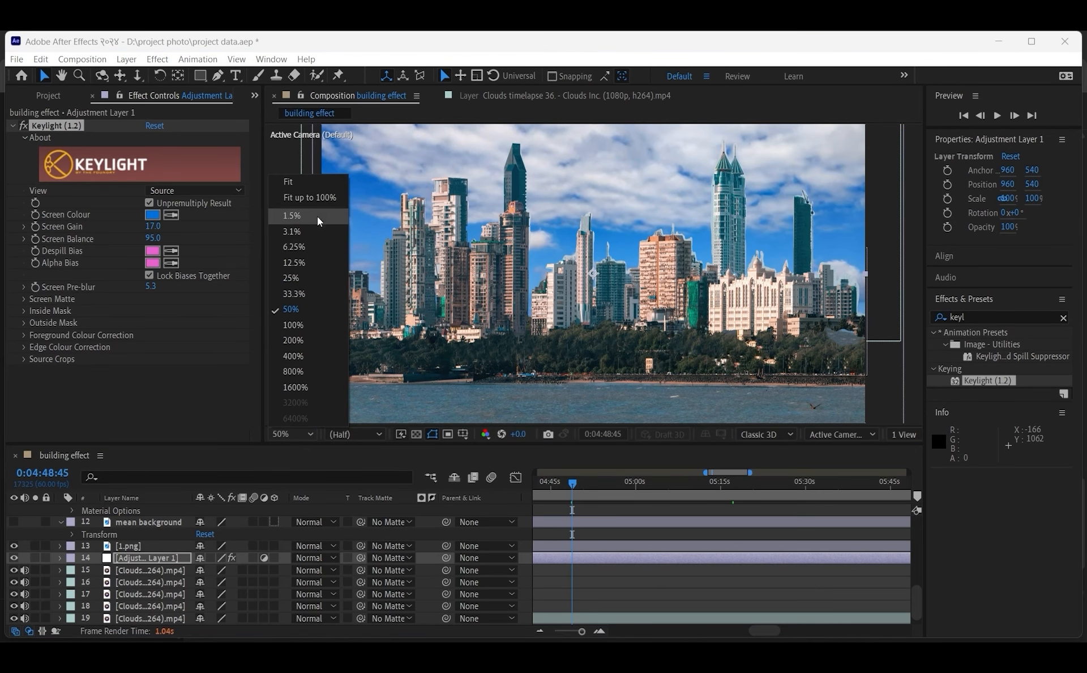
{"action": "left_click", "coordinate": [292, 197]}
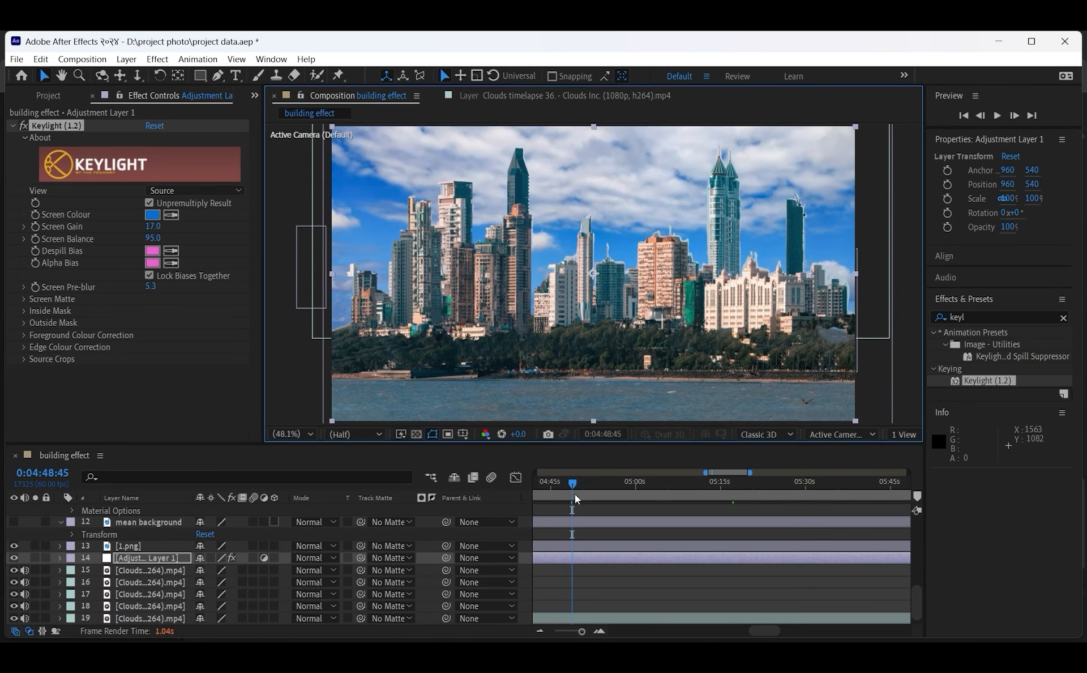
{"action": "left_click_drag", "start_coordinate": [574, 486], "coordinate": [841, 501]}
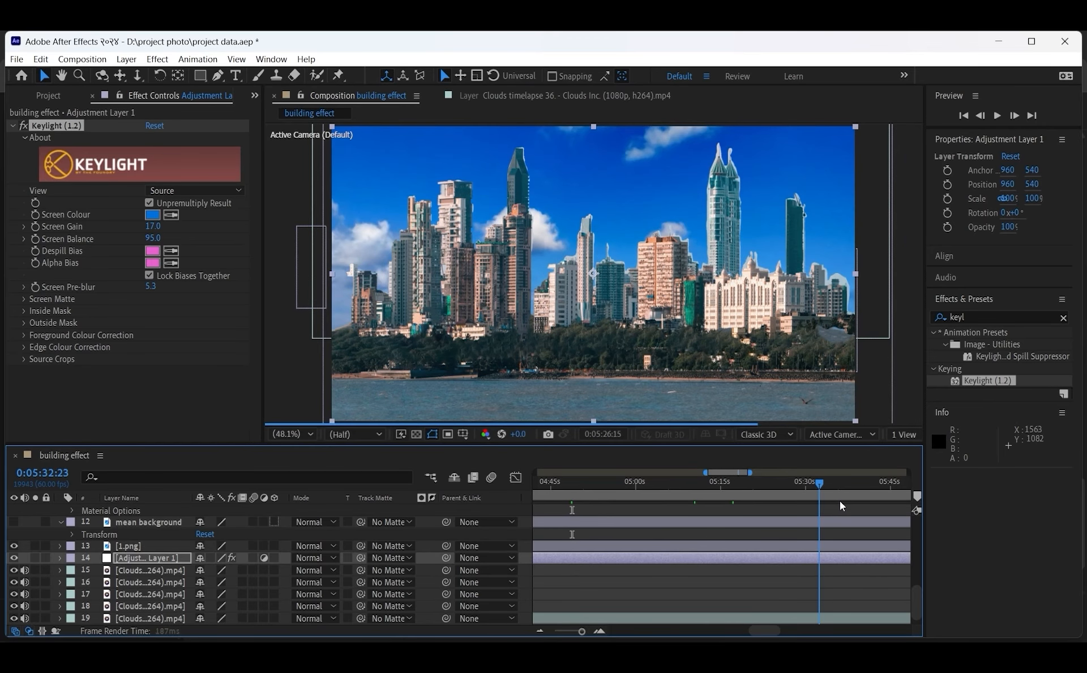
{"action": "left_click_drag", "start_coordinate": [713, 485], "coordinate": [808, 508]}
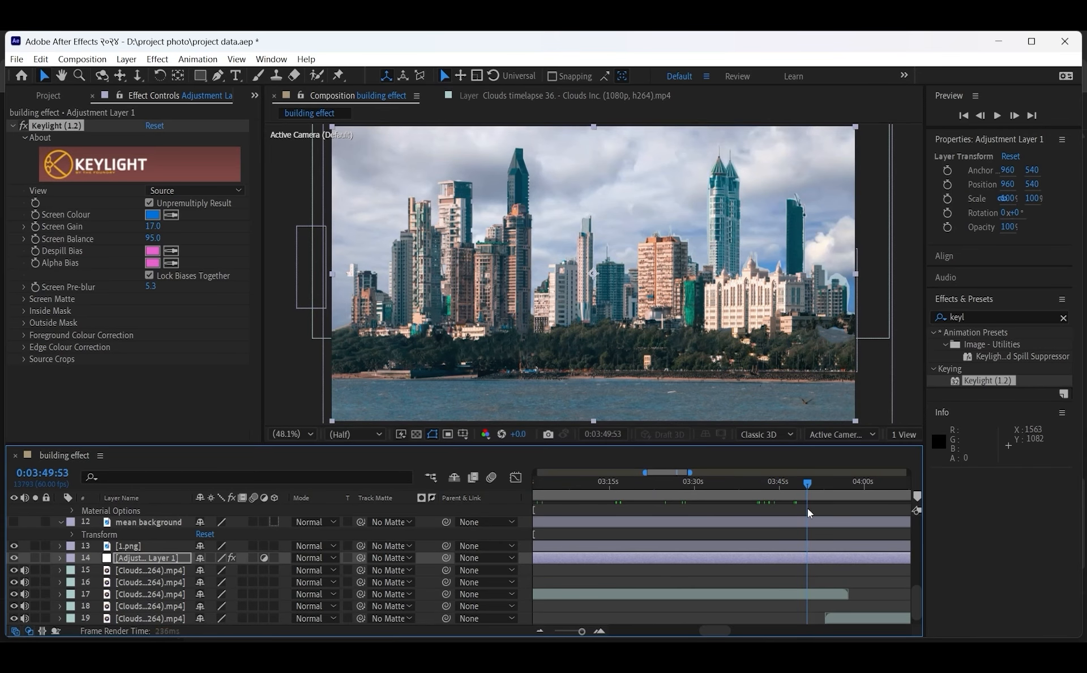
{"action": "left_click", "coordinate": [310, 432]}
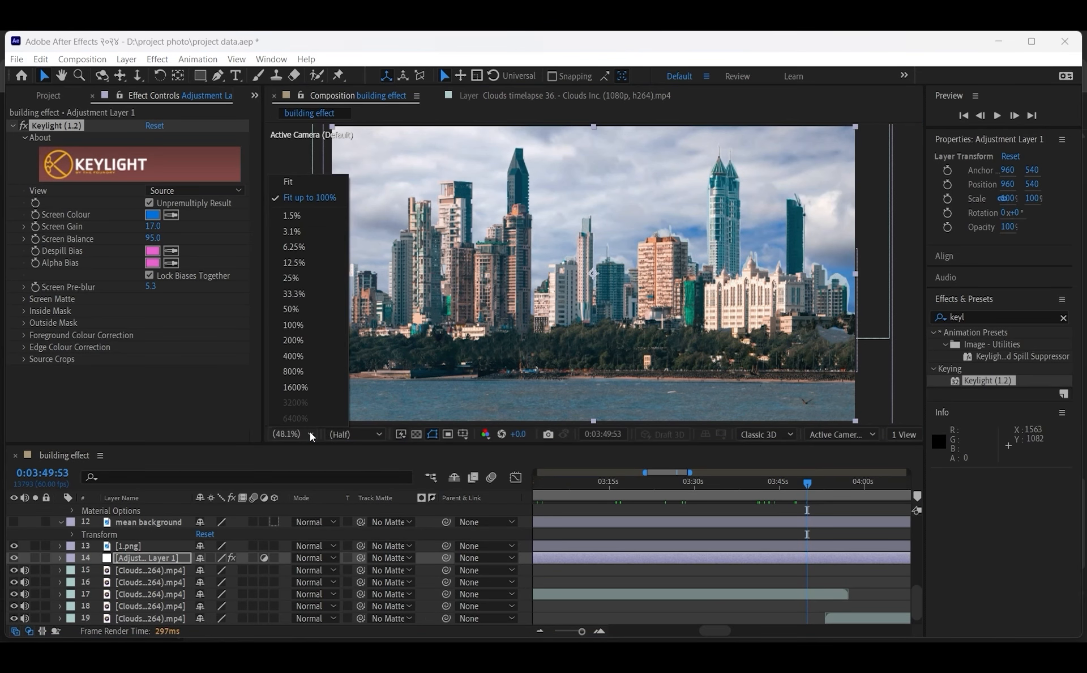
{"action": "left_click", "coordinate": [328, 199]}
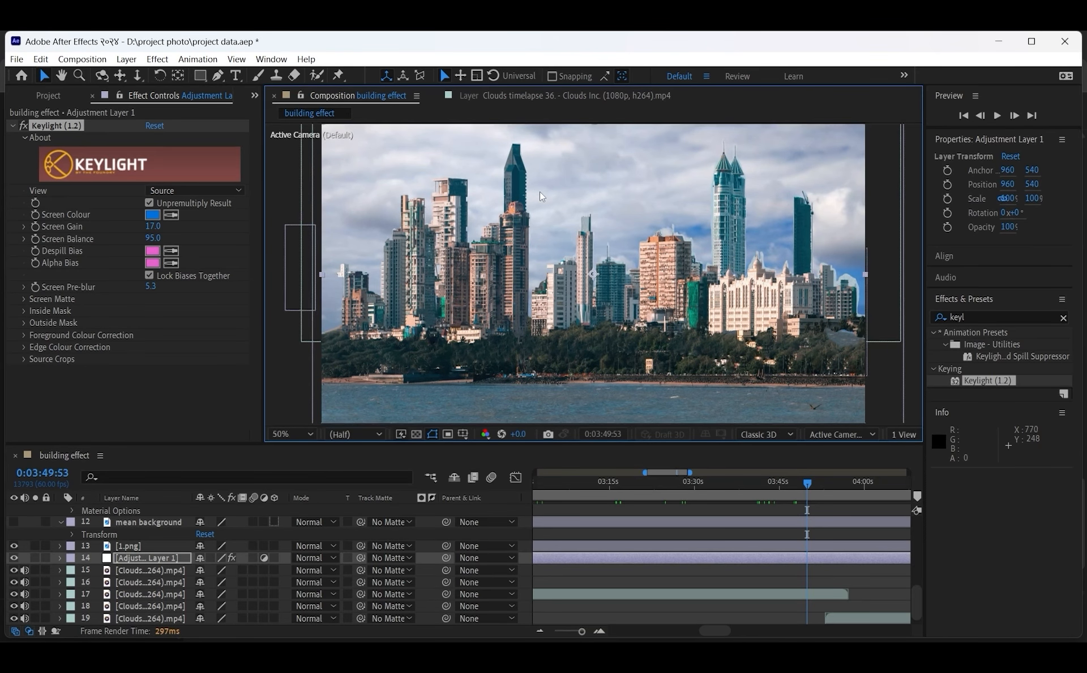
{"action": "key", "text": "comma"}
{"action": "key", "text": "comma"}
{"action": "key", "text": "period"}
{"action": "key", "text": "period"}
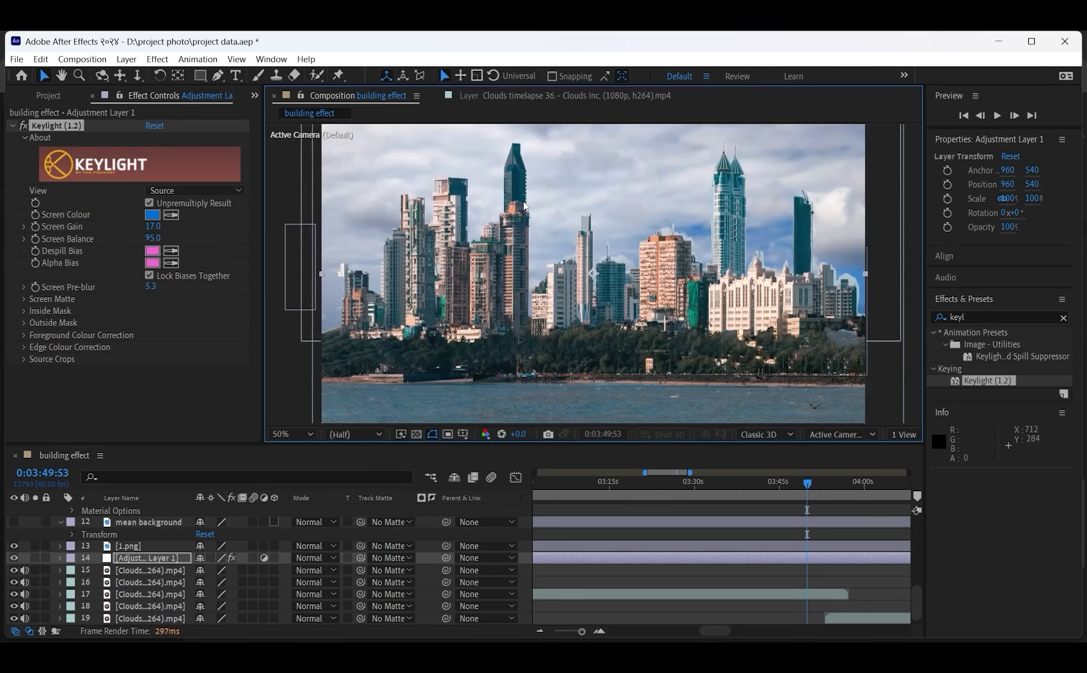
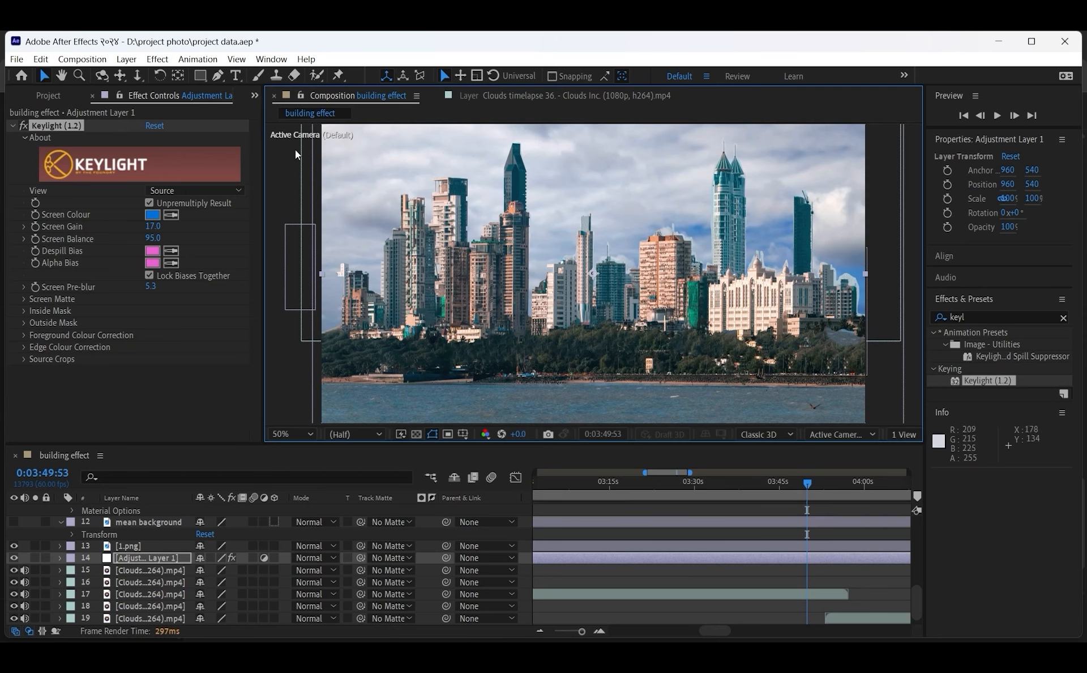
Step: Add a text layer reading HAPPY DIWALI in Poppins Bold over the skyline
{"action": "left_click", "coordinate": [236, 76]}
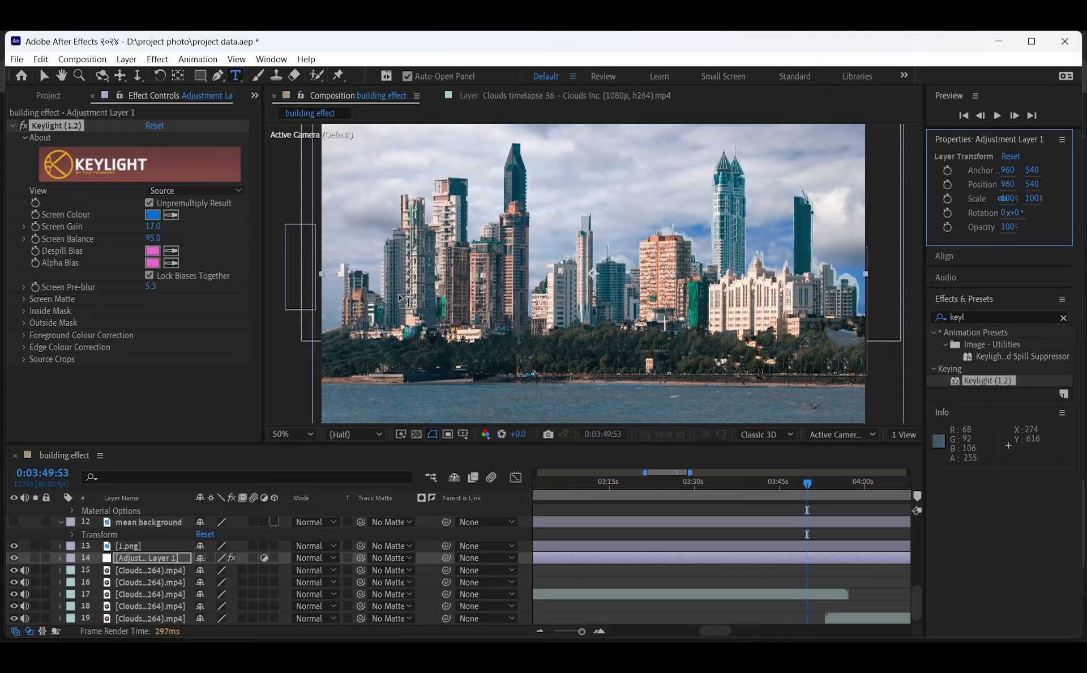
{"action": "left_click", "coordinate": [416, 285]}
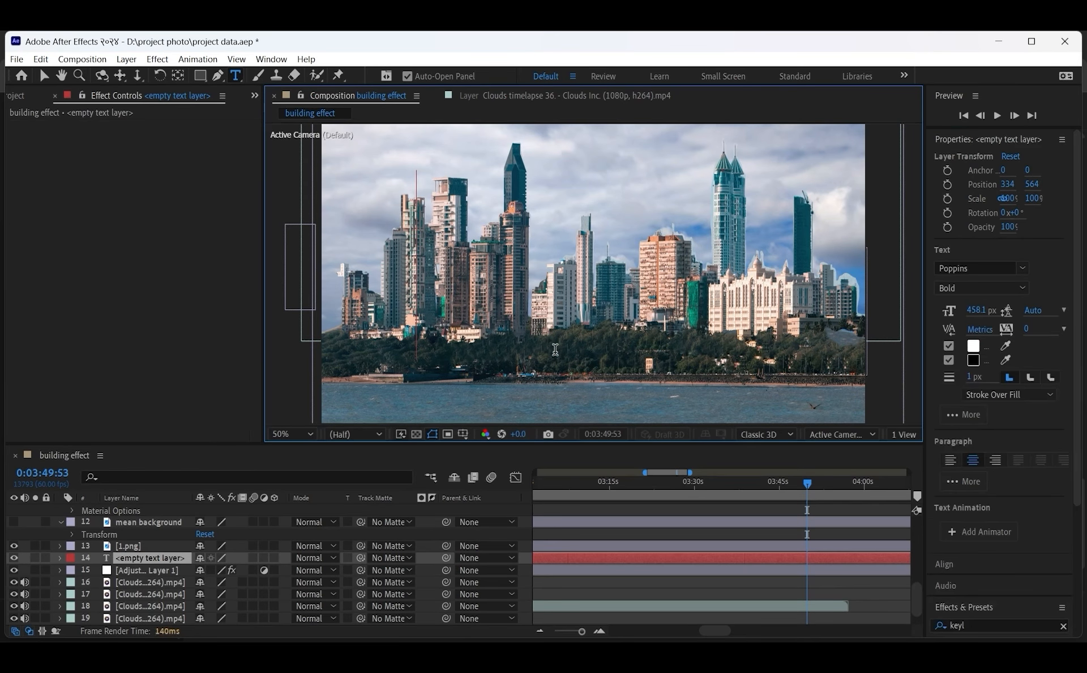
{"action": "type", "text": "H"}
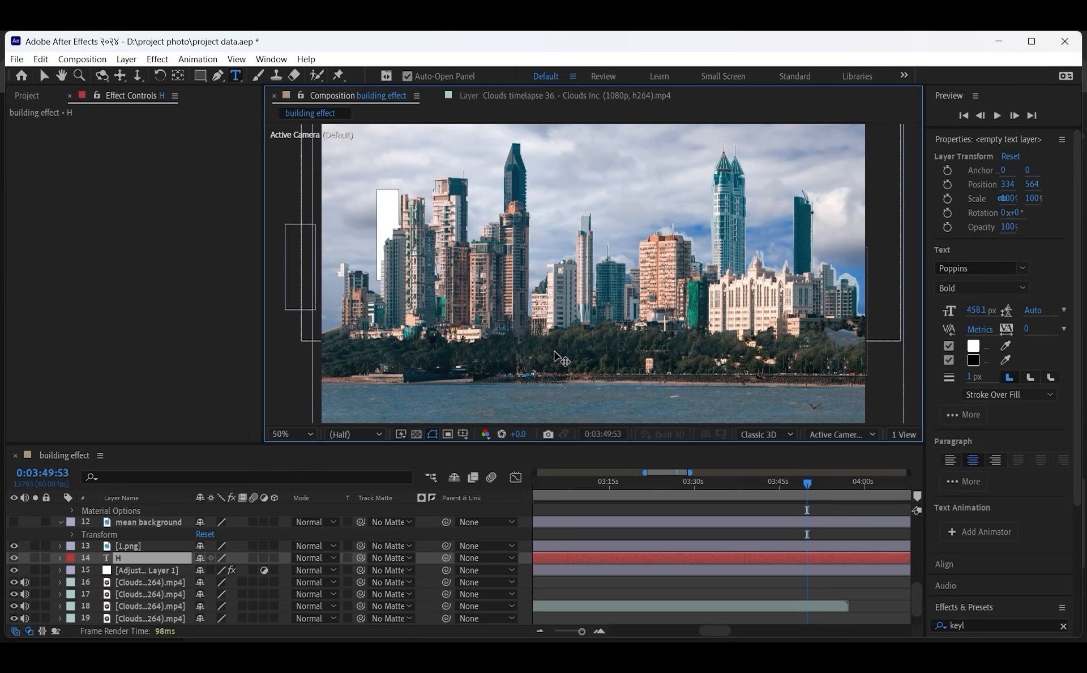
{"action": "type", "text": "a"}
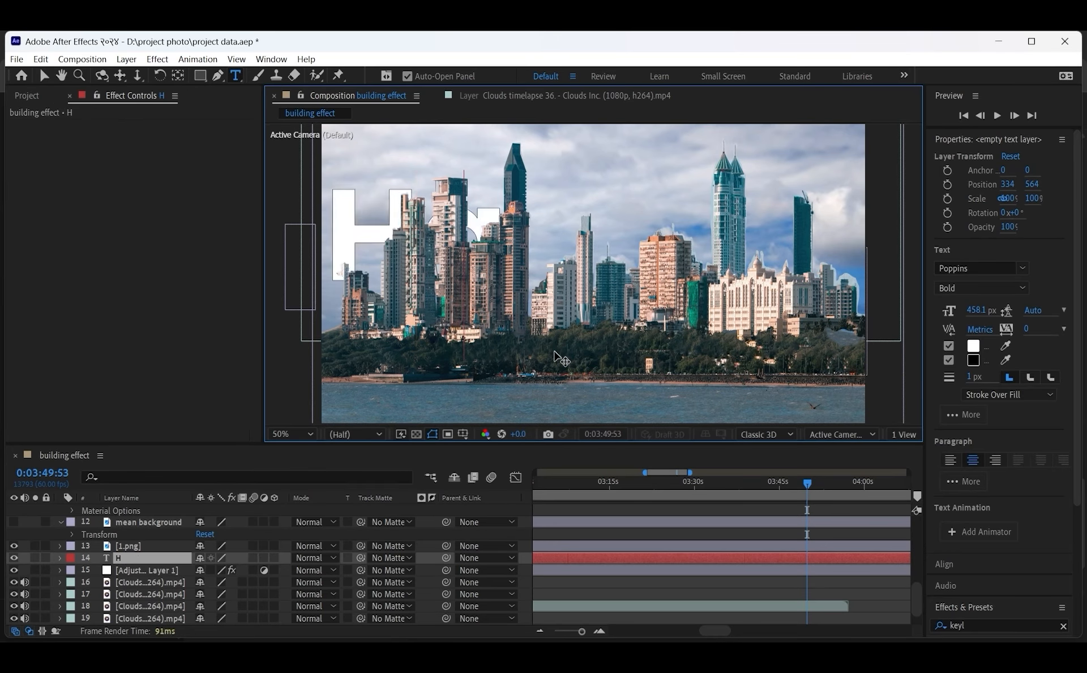
{"action": "type", "text": "APP"}
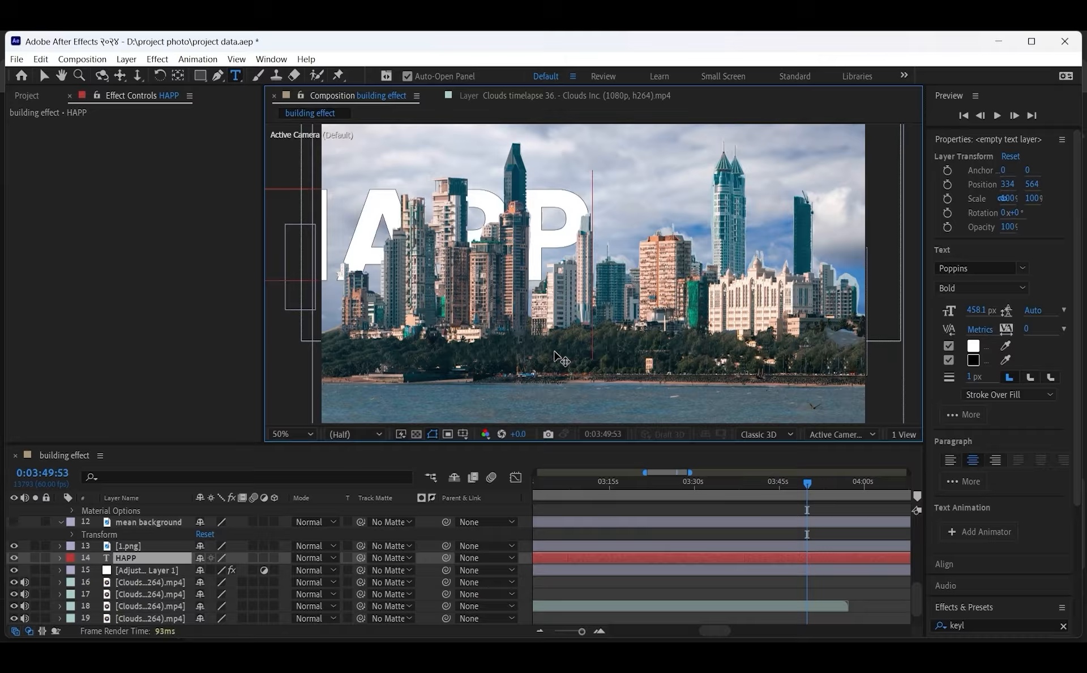
{"action": "type", "text": "Y D"}
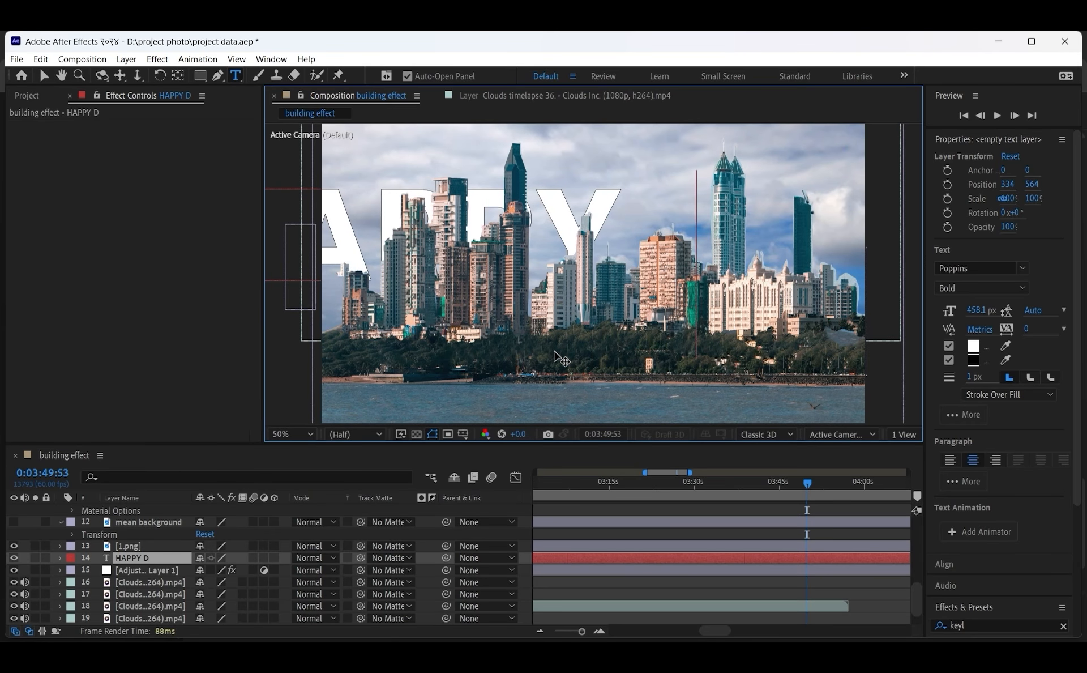
{"action": "type", "text": "IWALI"}
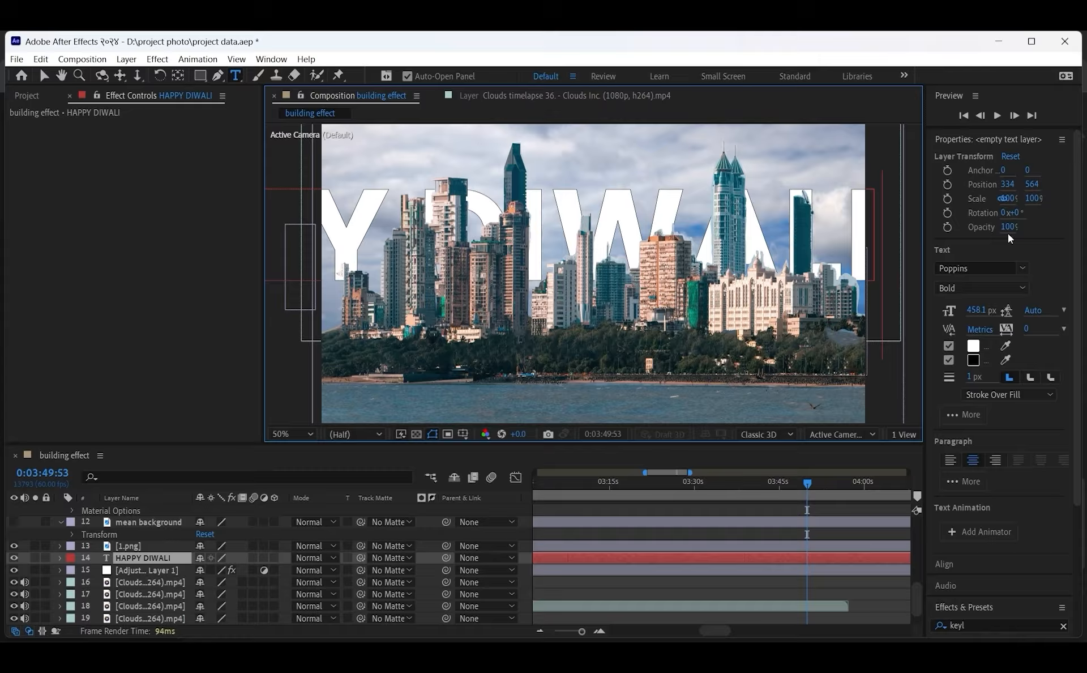
{"action": "left_click_drag", "start_coordinate": [1013, 202], "coordinate": [999, 201]}
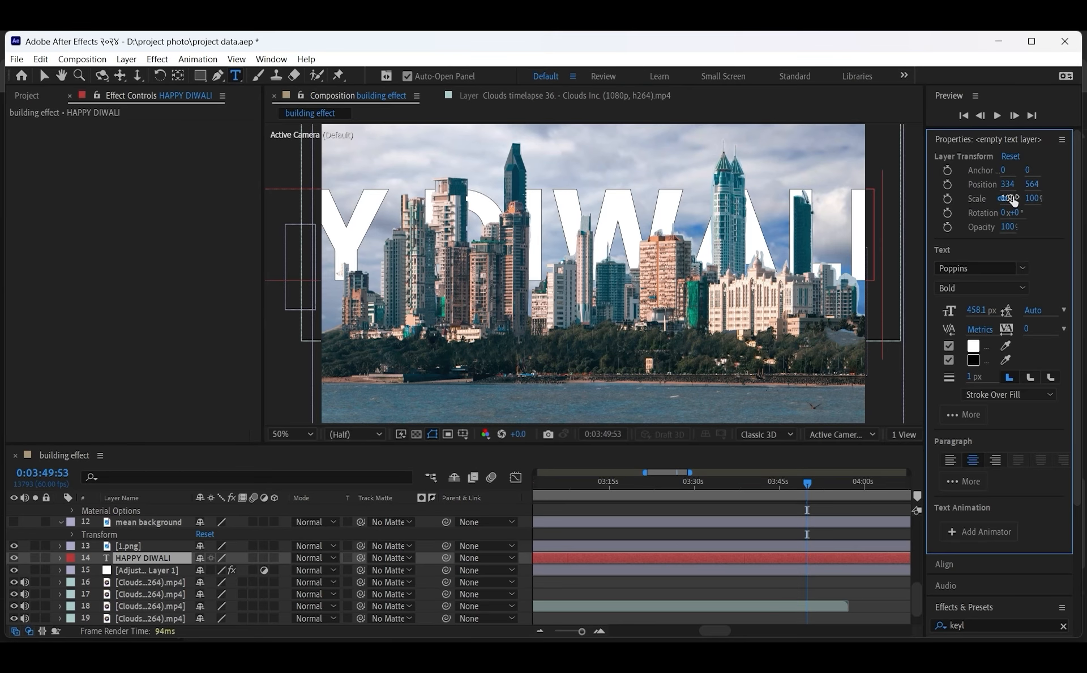
{"action": "double_click", "coordinate": [167, 561]}
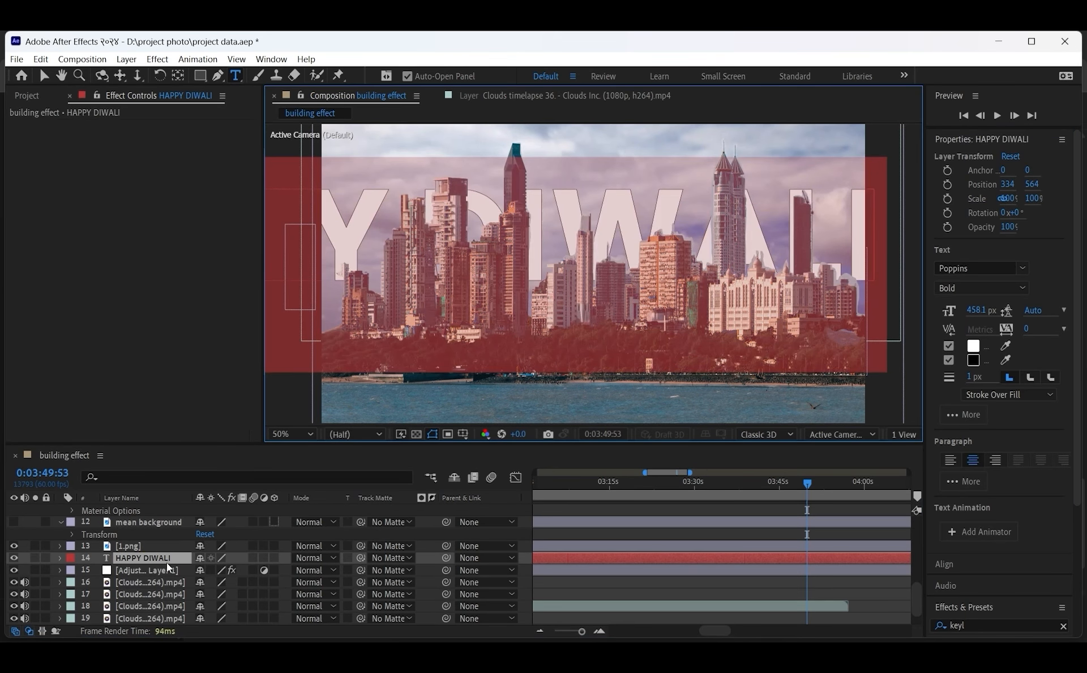
{"action": "left_click", "coordinate": [1013, 200]}
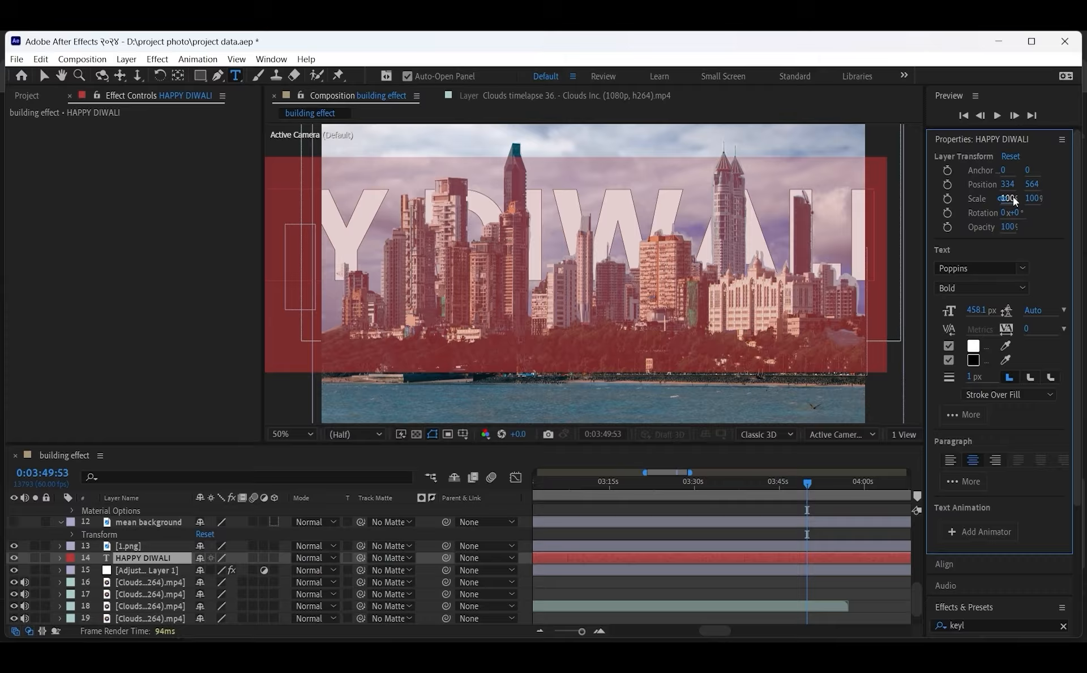
{"action": "left_click", "coordinate": [736, 244]}
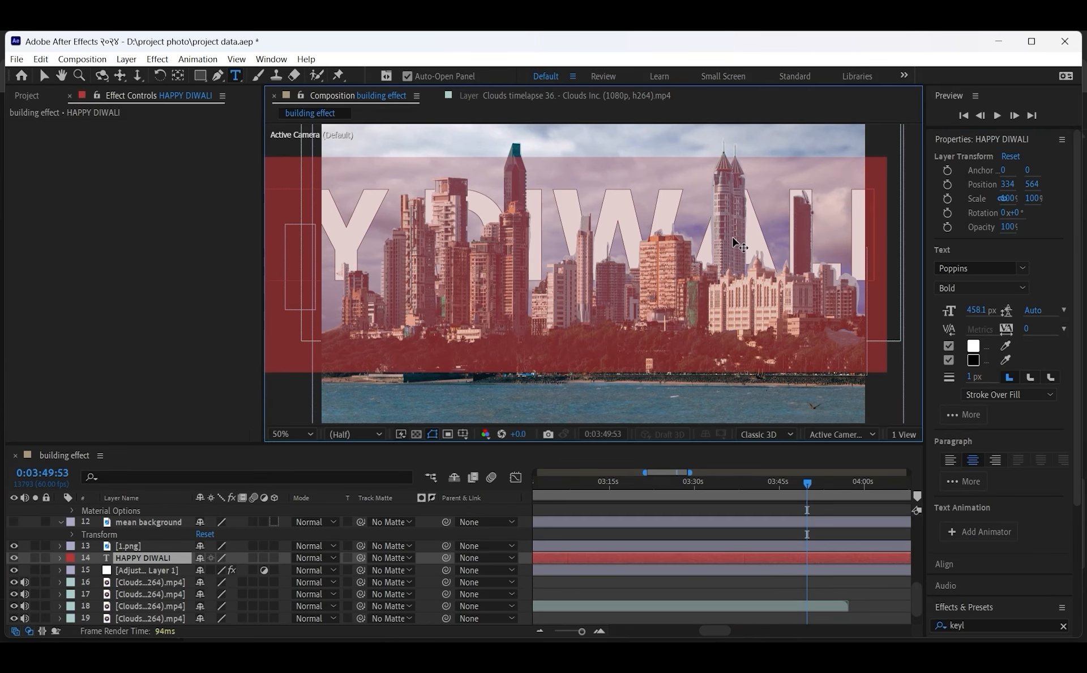
{"action": "type", "text": "t"}
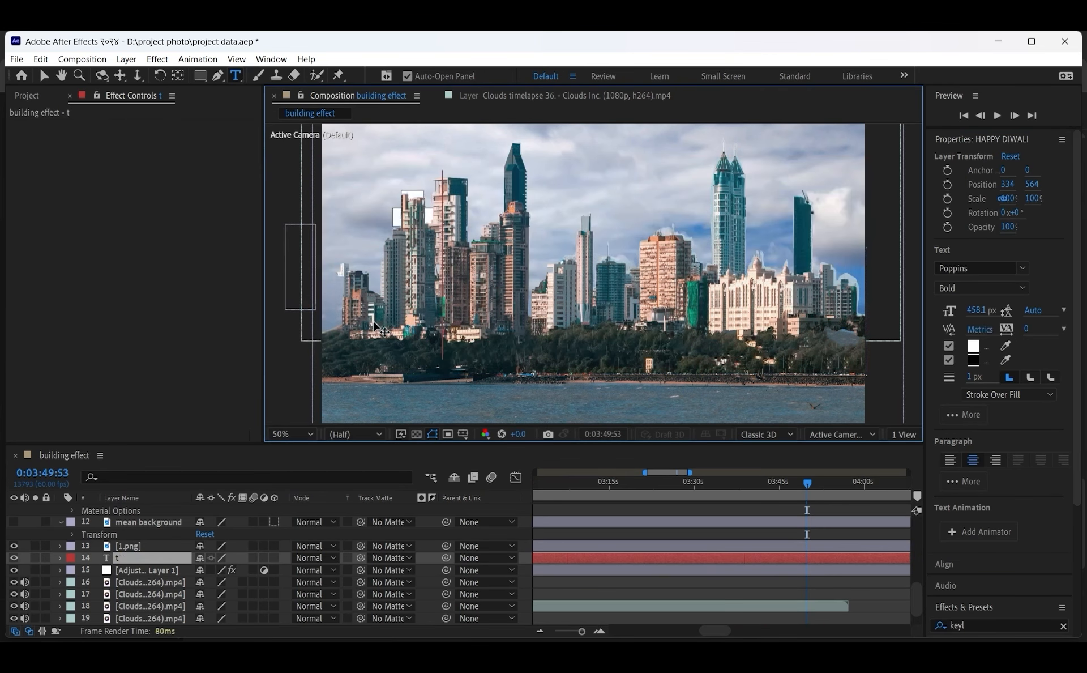
{"action": "key", "text": "ctrl+z"}
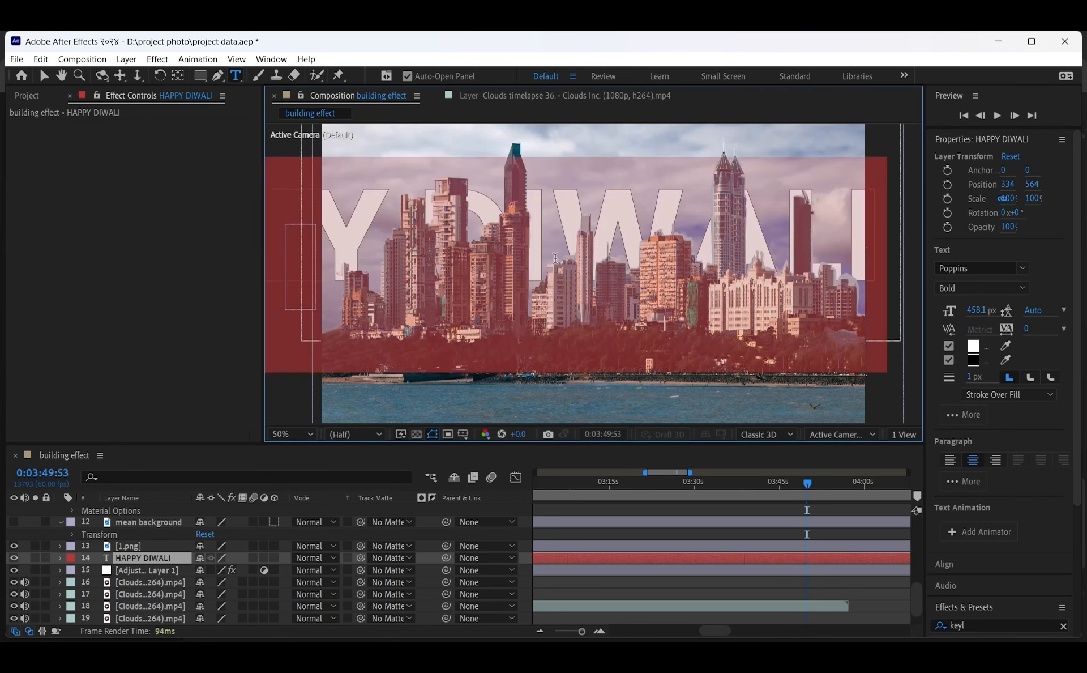
Step: Move the HAPPY DIWALI layer to the top of the layer stack, in front of the buildings
{"action": "left_click", "coordinate": [45, 78]}
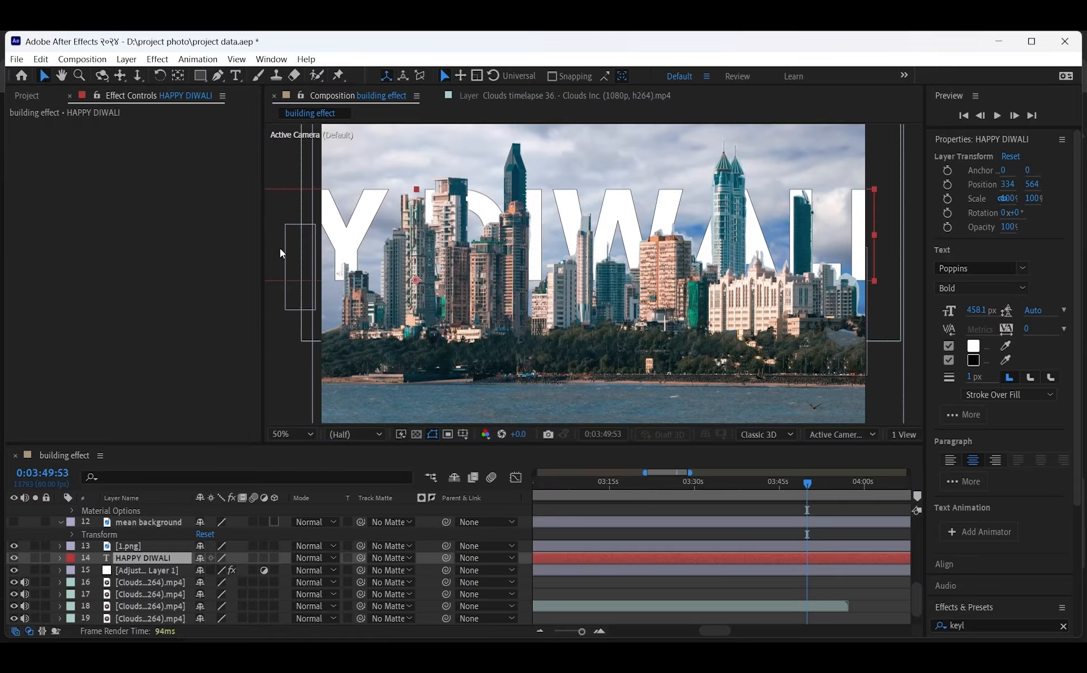
{"action": "left_click_drag", "start_coordinate": [126, 560], "coordinate": [182, 508]}
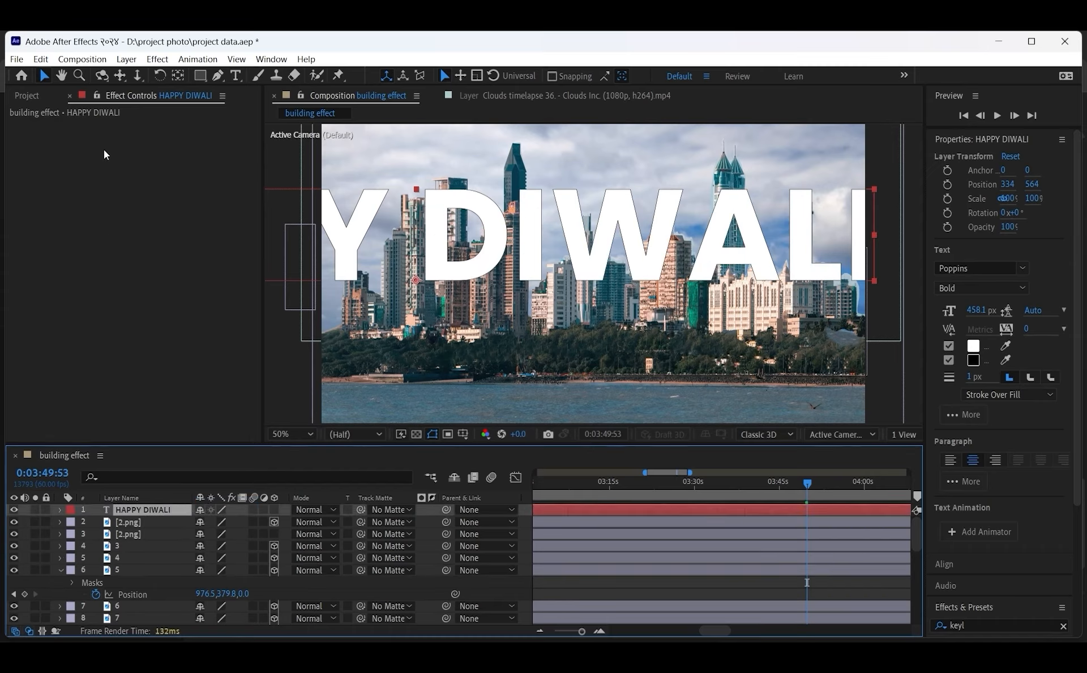
{"action": "left_click_drag", "start_coordinate": [573, 243], "coordinate": [331, 295]}
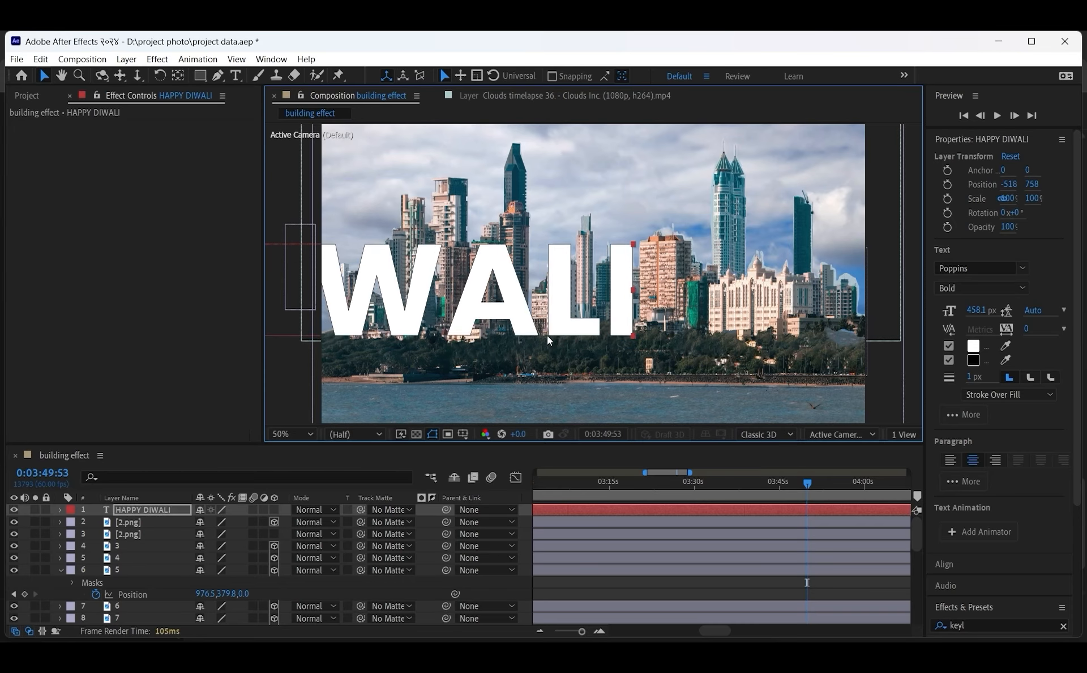
{"action": "left_click_drag", "start_coordinate": [548, 333], "coordinate": [333, 328]}
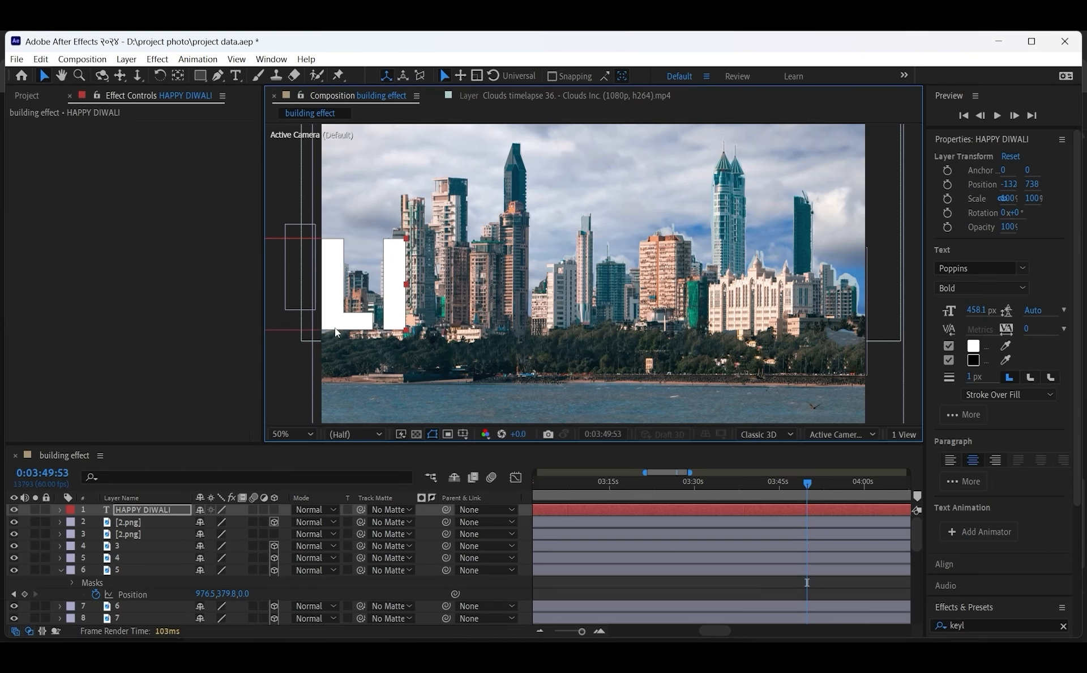
{"action": "left_click_drag", "start_coordinate": [334, 327], "coordinate": [485, 383]}
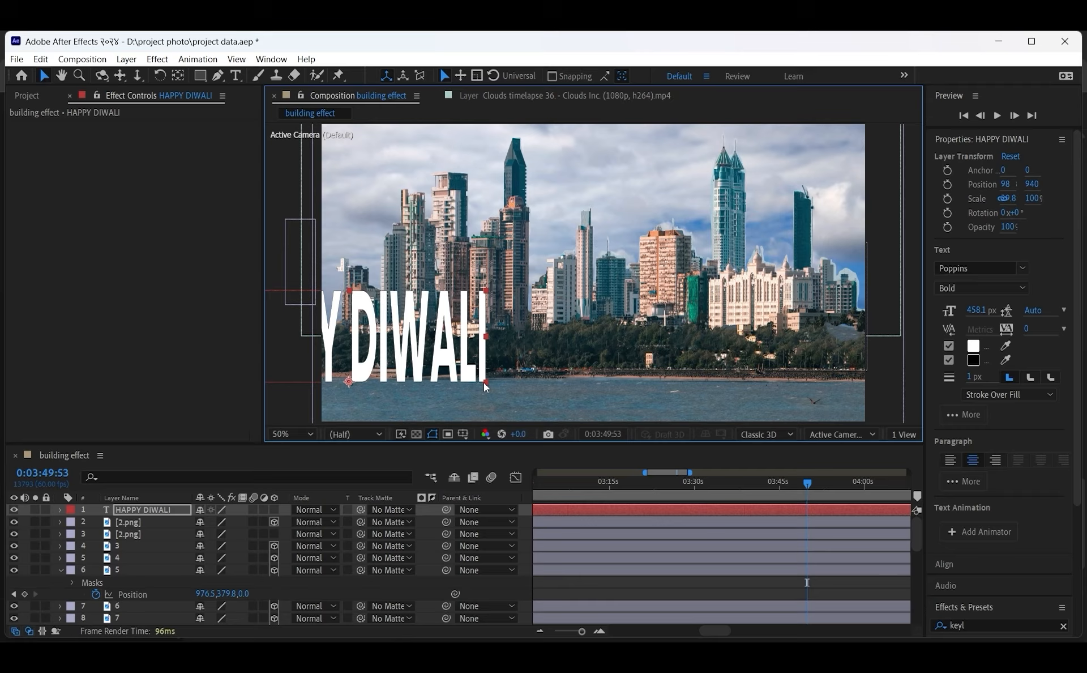
{"action": "scroll", "coordinate": [484, 382], "scroll_direction": "up", "scroll_amount": 4}
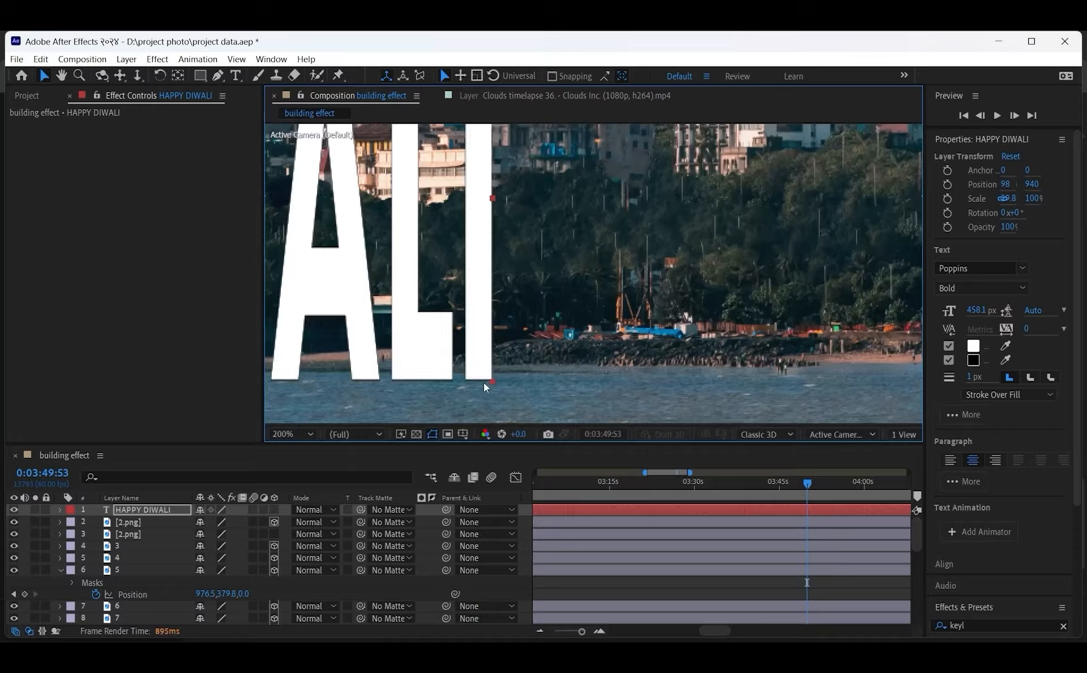
{"action": "scroll", "coordinate": [483, 383], "scroll_direction": "up", "scroll_amount": 1}
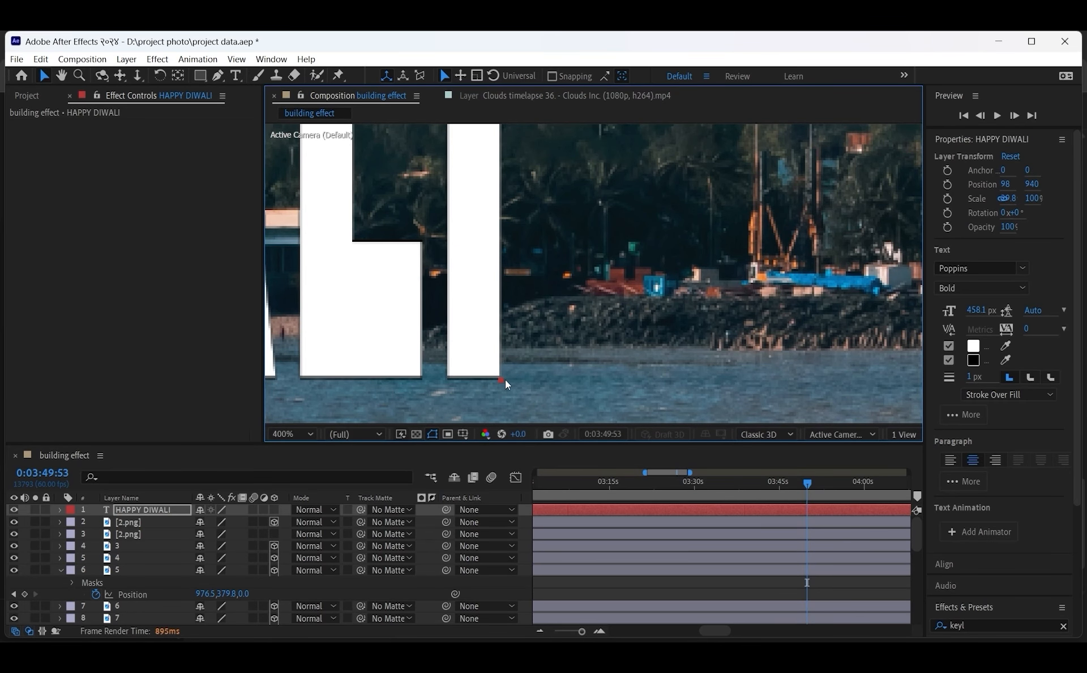
{"action": "left_click_drag", "start_coordinate": [497, 334], "coordinate": [459, 164]}
{"action": "left_click_drag", "start_coordinate": [358, 176], "coordinate": [711, 414]}
{"action": "left_click_drag", "start_coordinate": [711, 413], "coordinate": [661, 414]}
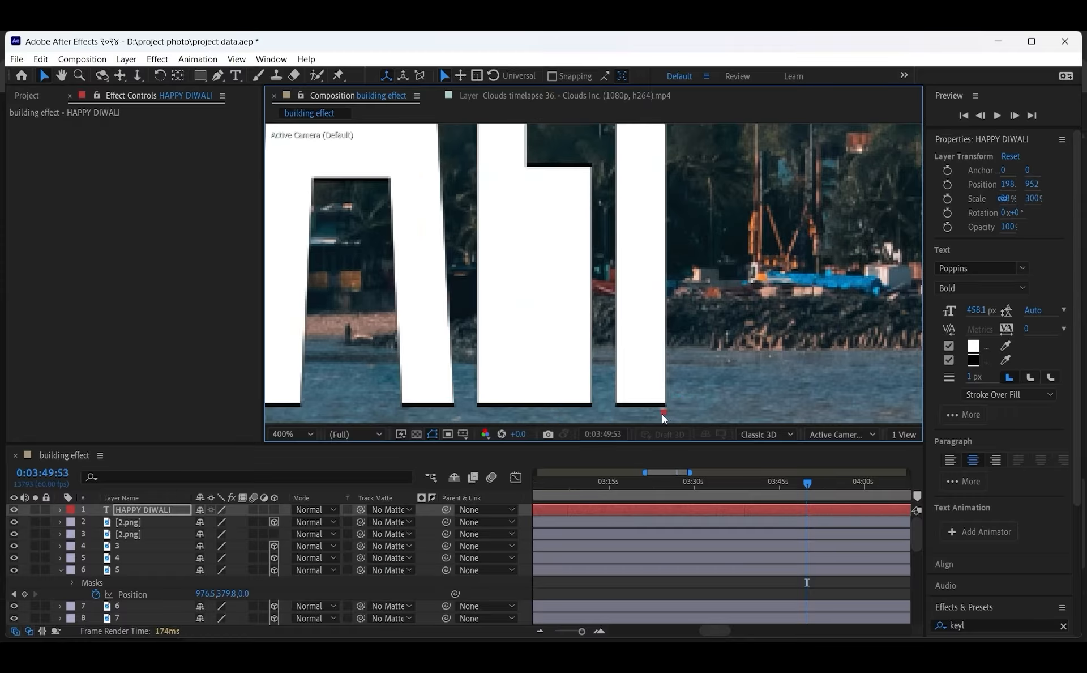
{"action": "scroll", "coordinate": [661, 414], "scroll_direction": "down", "scroll_amount": 4}
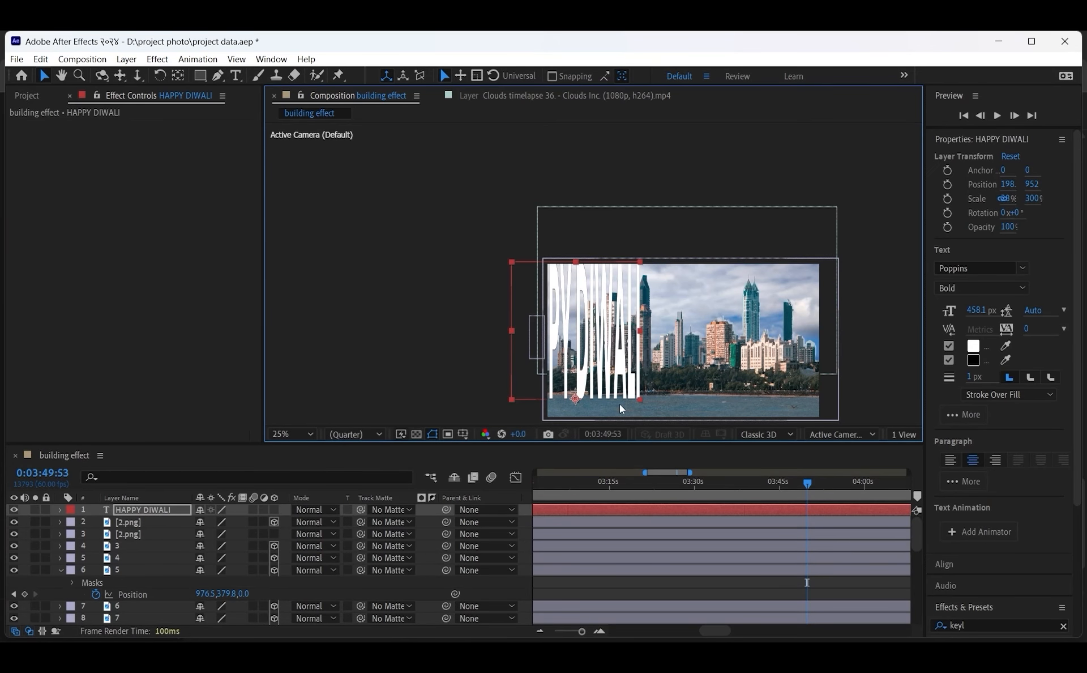
{"action": "key", "text": "ctrl+z"}
{"action": "key", "text": "ctrl+z"}
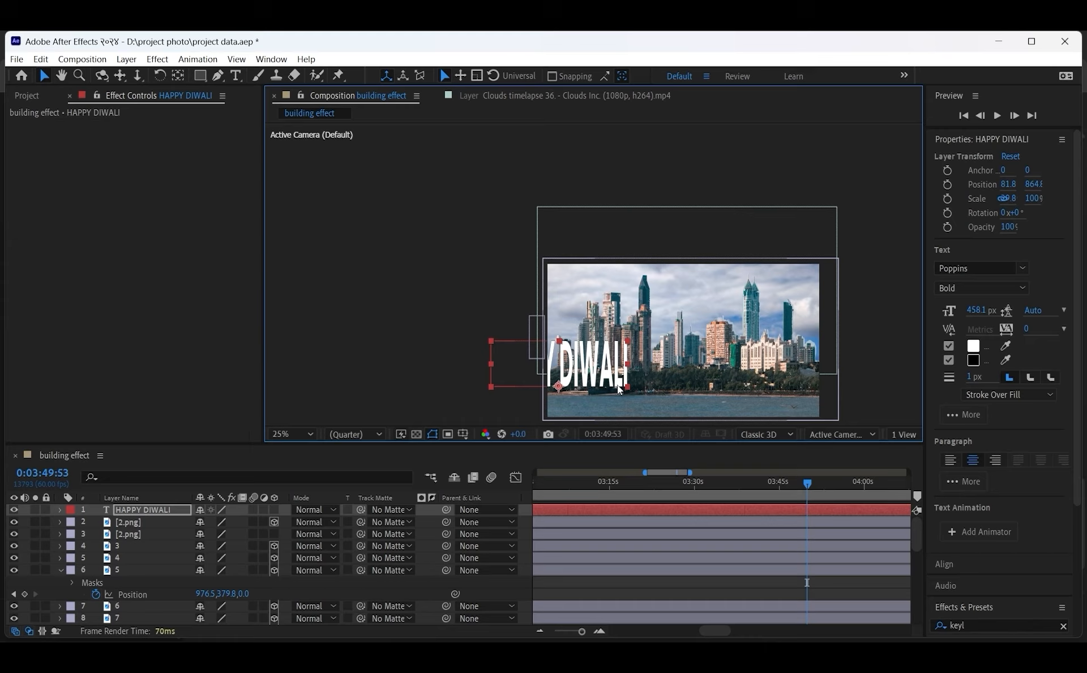
{"action": "key", "text": "ctrl+z"}
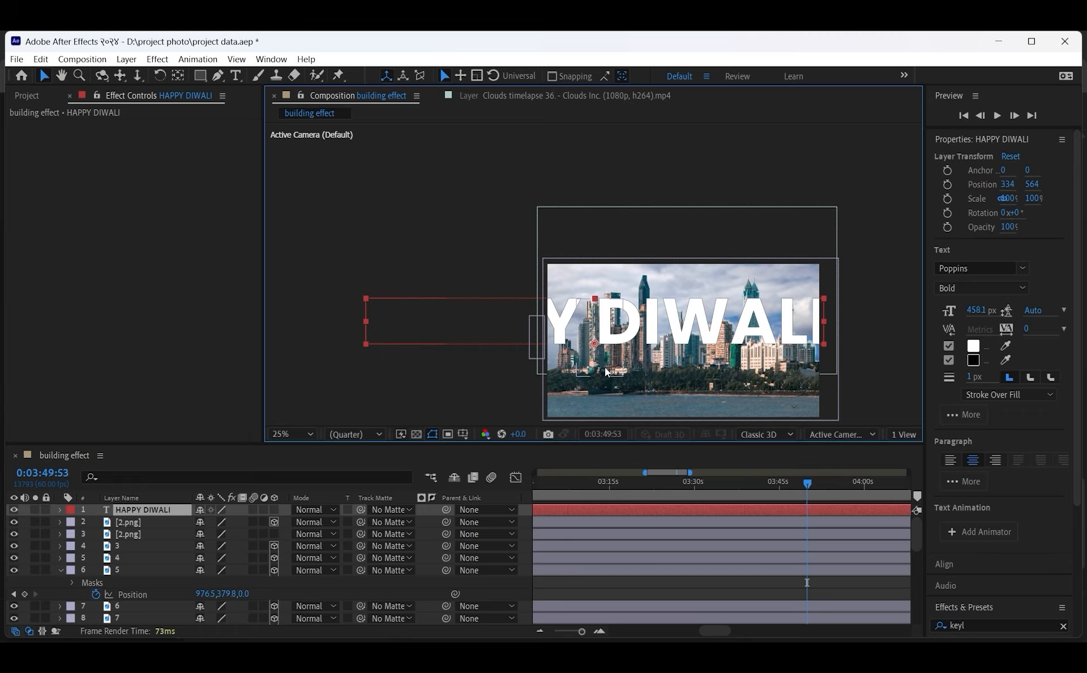
Step: Make the HAPPY DIWALI layer 3D and move it to about 18, 888 near the waterline
{"action": "left_click", "coordinate": [274, 509]}
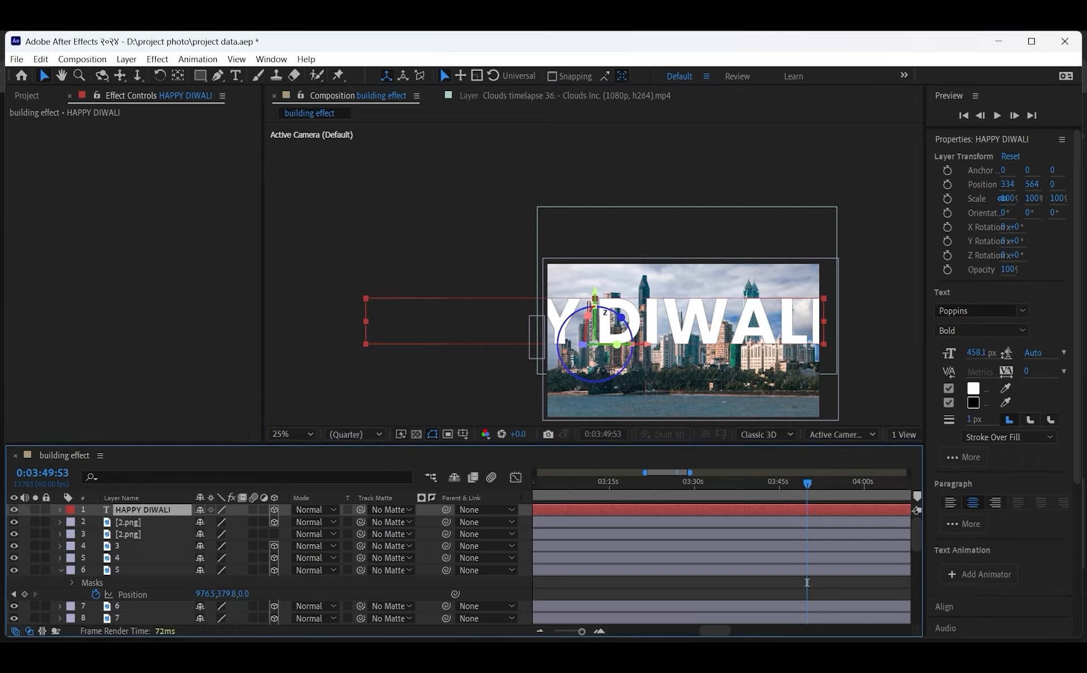
{"action": "left_click_drag", "start_coordinate": [598, 302], "coordinate": [629, 385]}
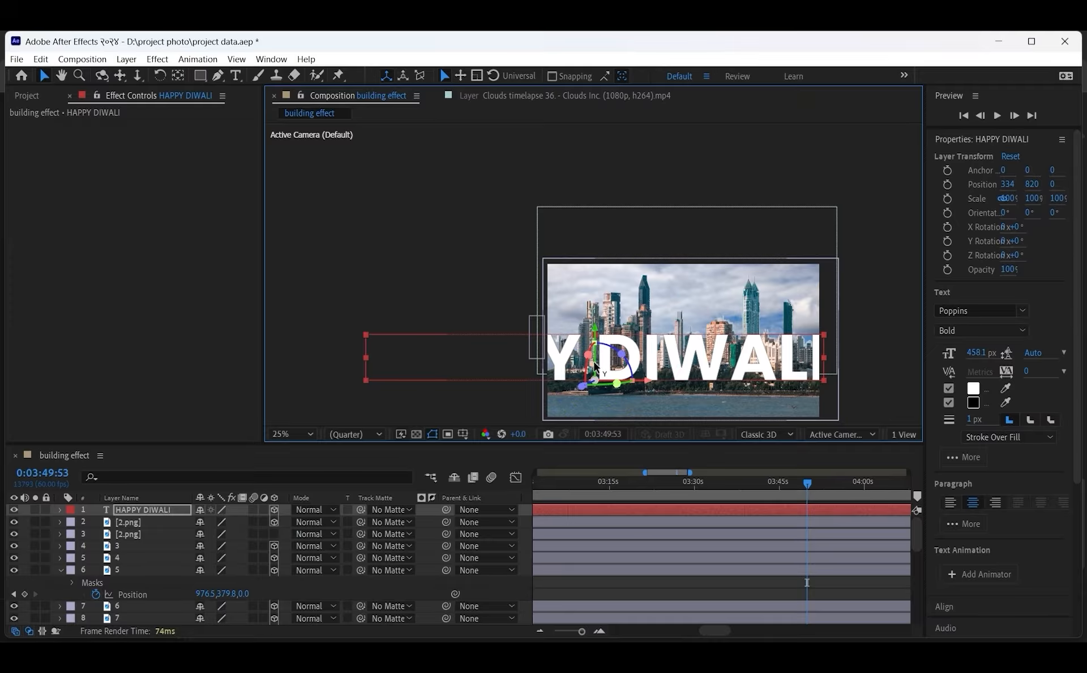
{"action": "left_click_drag", "start_coordinate": [593, 338], "coordinate": [594, 315]}
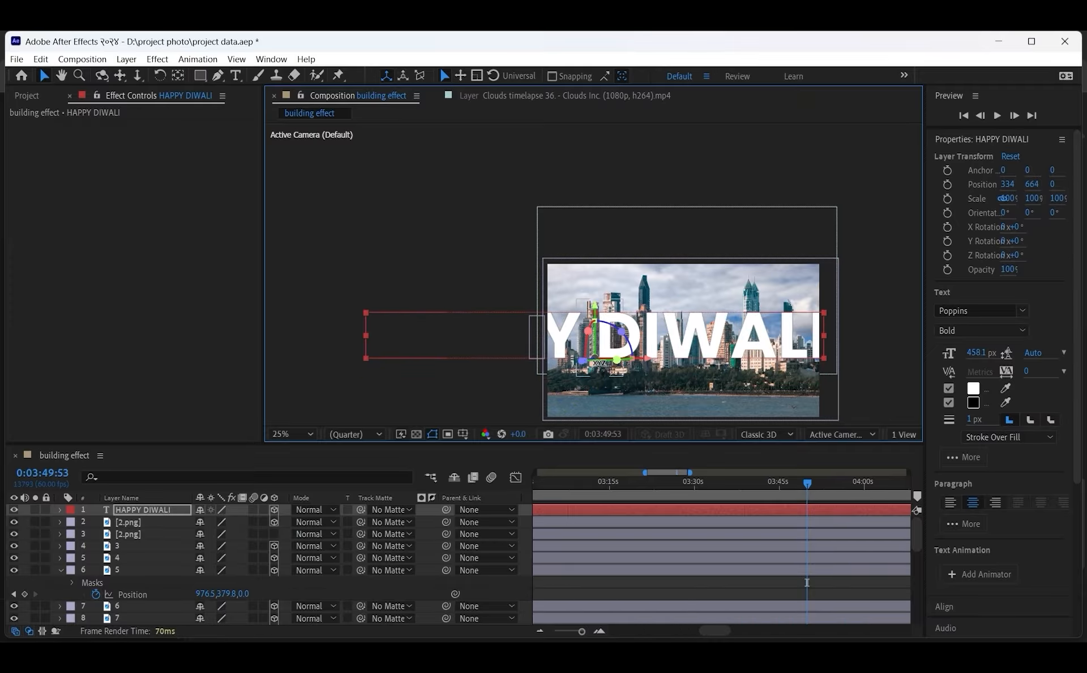
{"action": "left_click_drag", "start_coordinate": [595, 358], "coordinate": [549, 390]}
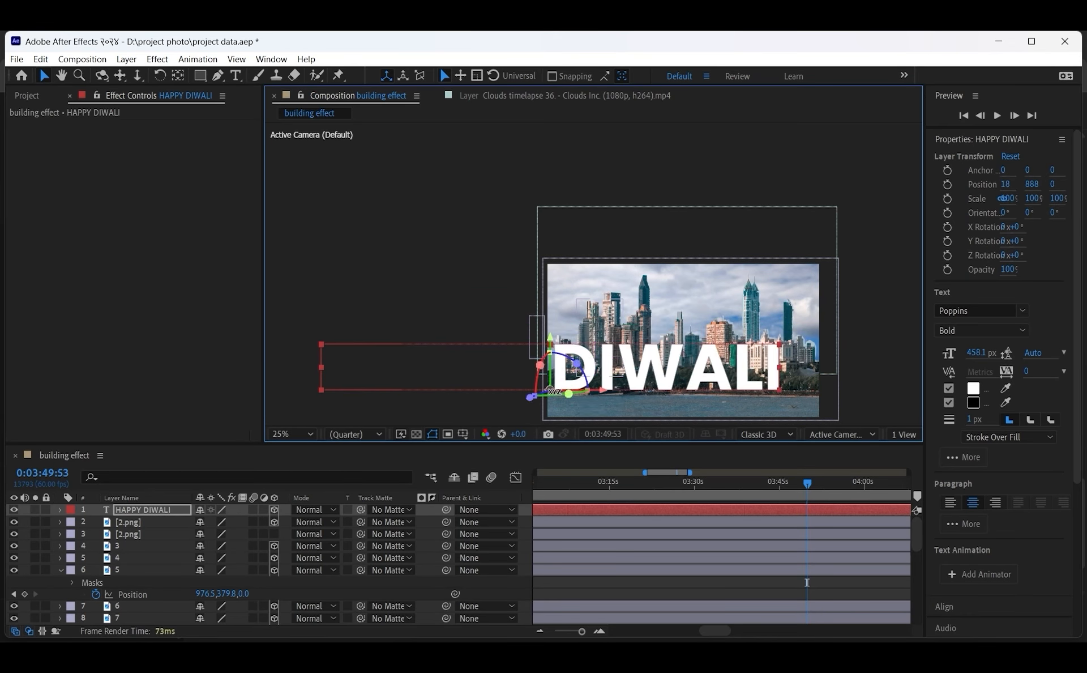
Step: Scale the HAPPY DIWALI text uniformly to 44% and place it at about 1030, 700 across the skyline
{"action": "left_click", "coordinate": [61, 510]}
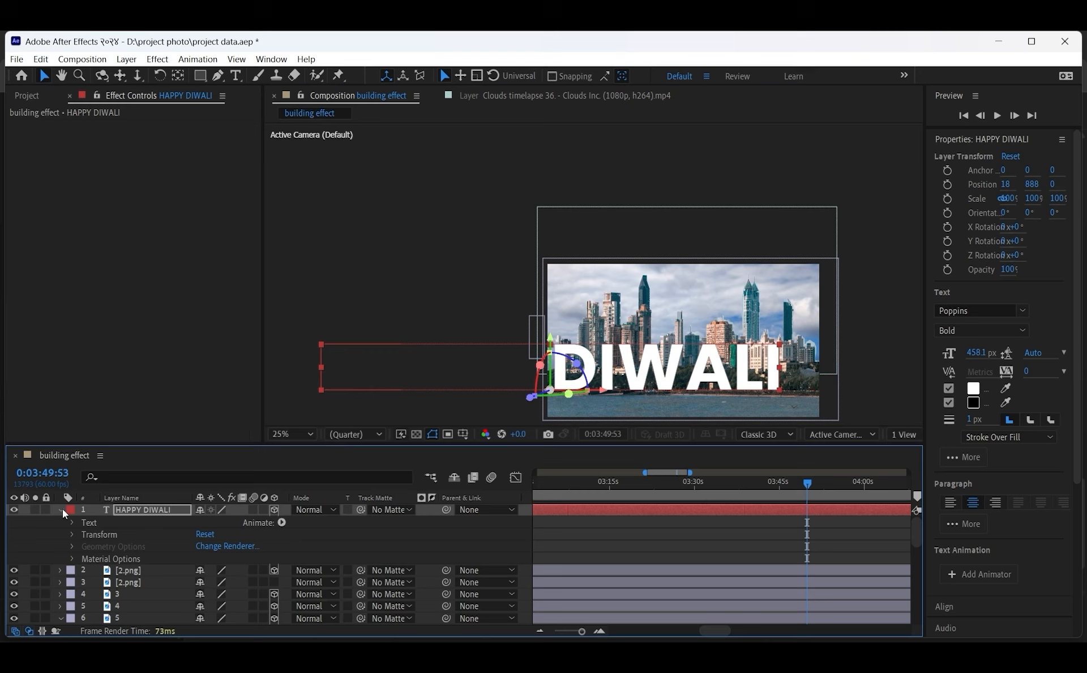
{"action": "left_click", "coordinate": [71, 535]}
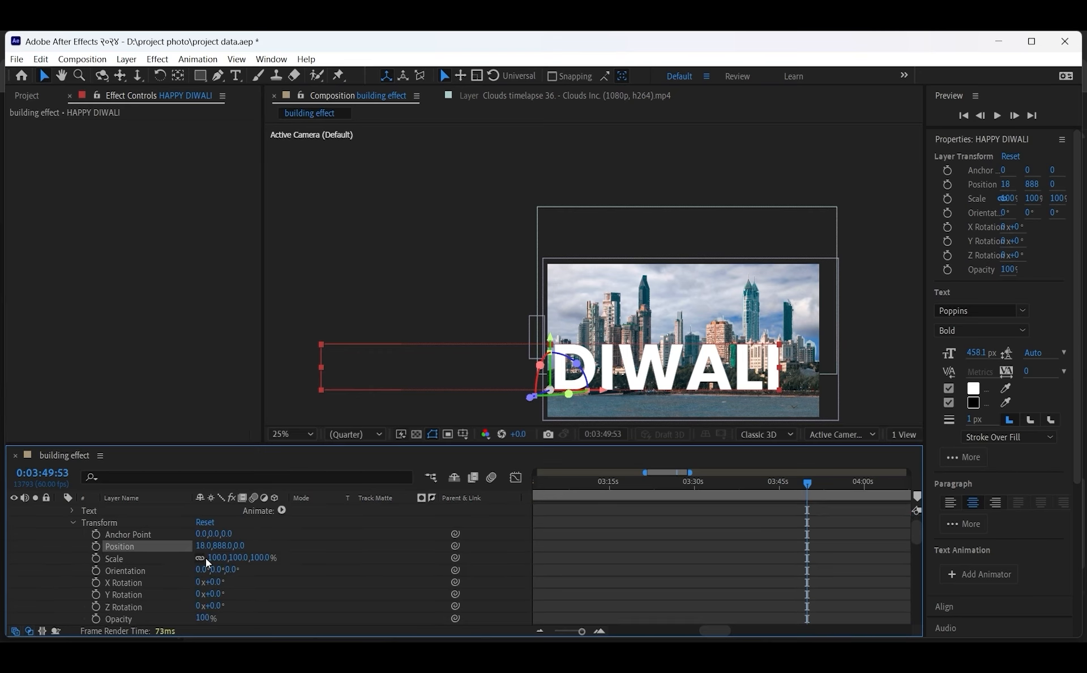
{"action": "left_click_drag", "start_coordinate": [213, 558], "coordinate": [190, 558]}
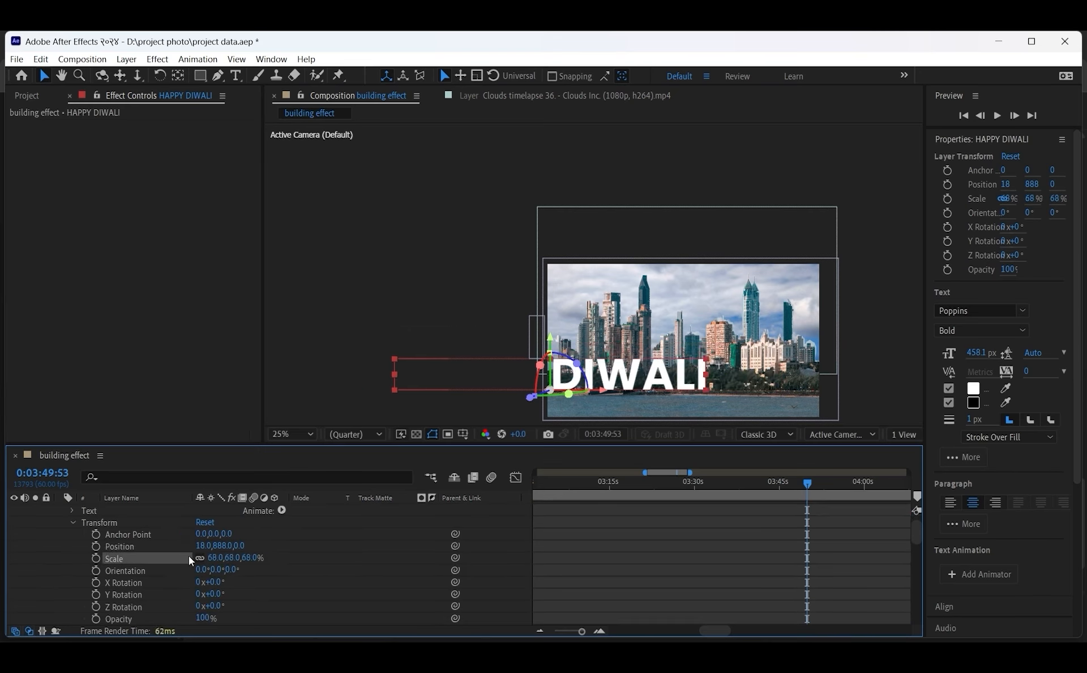
{"action": "left_click_drag", "start_coordinate": [633, 376], "coordinate": [749, 360]}
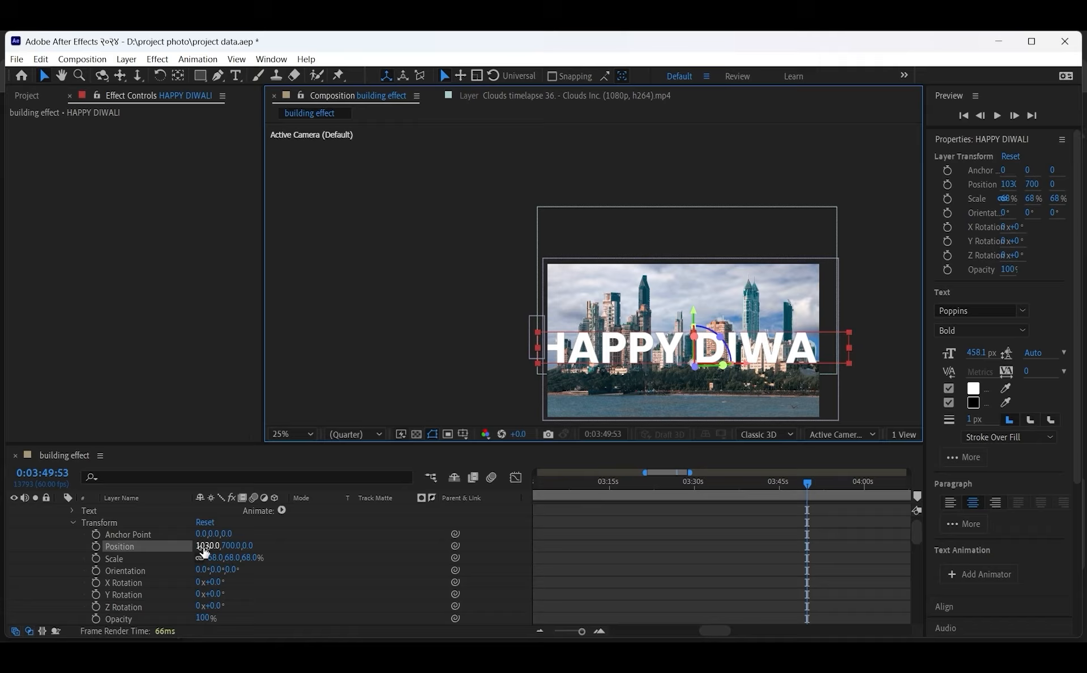
{"action": "left_click_drag", "start_coordinate": [213, 562], "coordinate": [201, 568]}
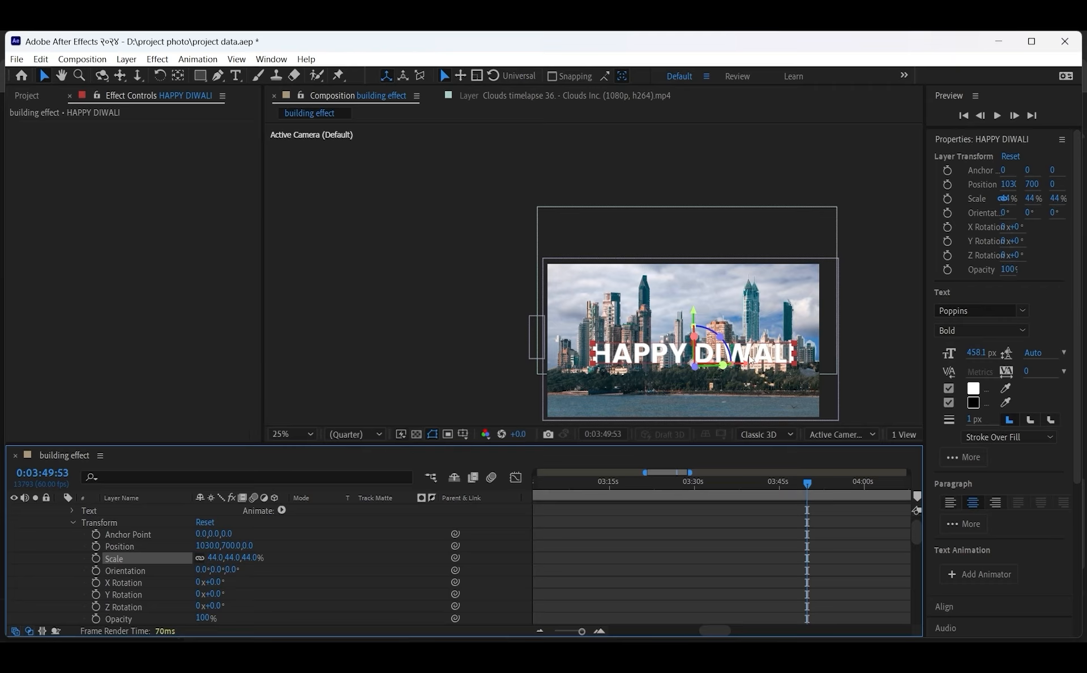
Step: Move the text outside the frame's left edge to about -738, 996 and set a Position keyframe at 0:03:49:53
{"action": "left_click_drag", "start_coordinate": [751, 359], "coordinate": [498, 401]}
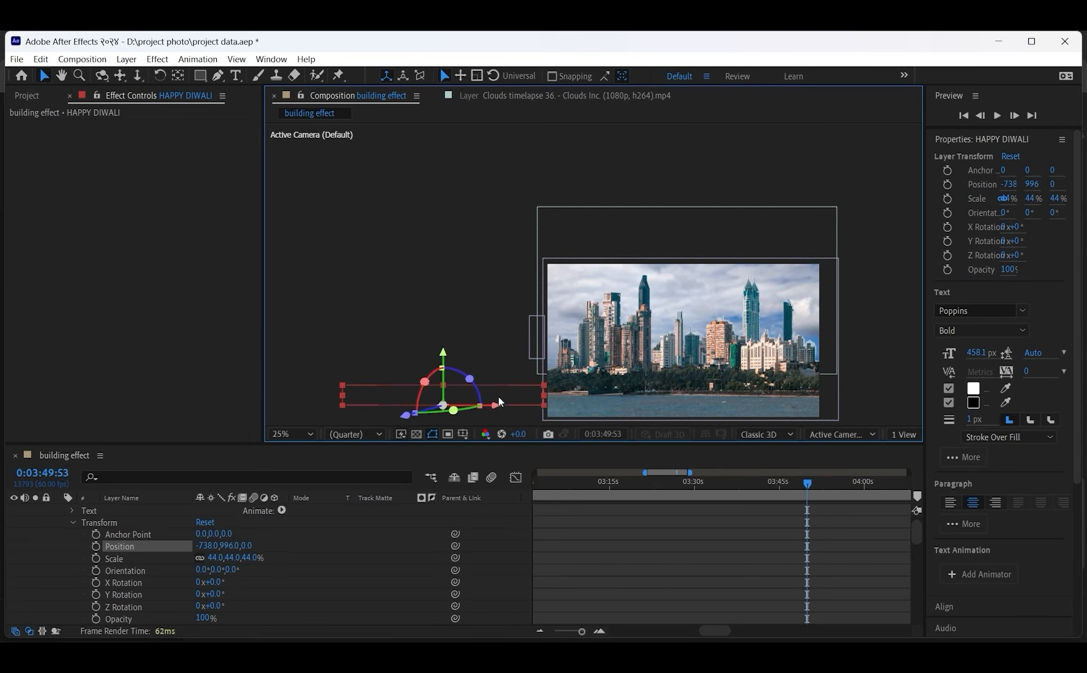
{"action": "left_click", "coordinate": [95, 546]}
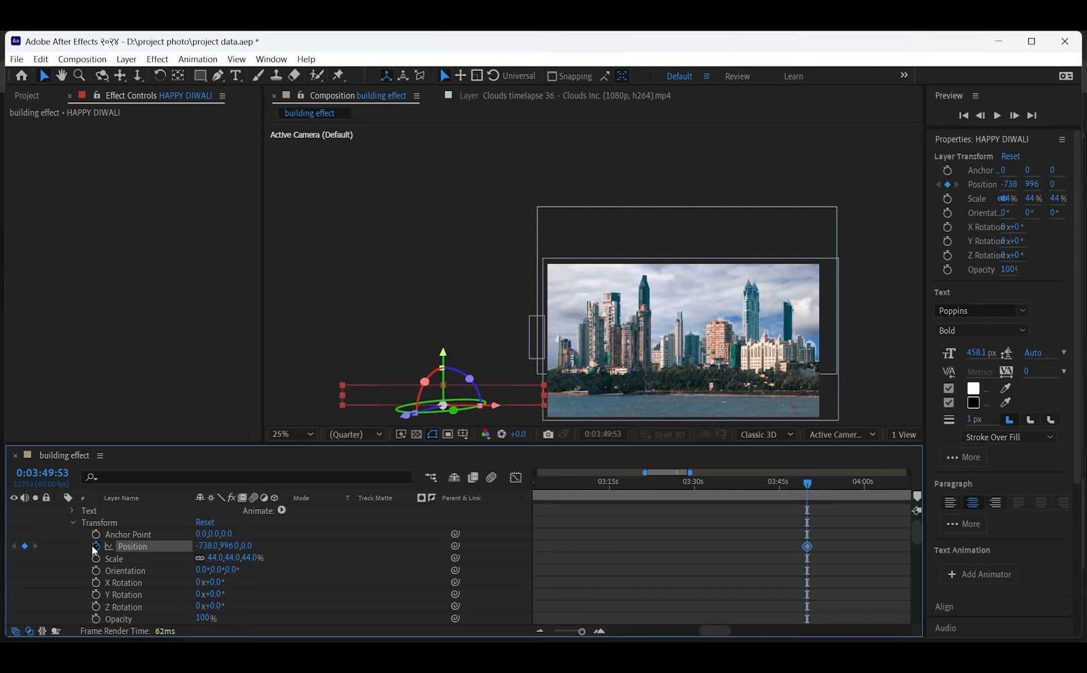
Step: At 0:04:06:30, move the HAPPY DIWALI text into the frame to X 1050, Y 996, creating a second Position keyframe
{"action": "left_click_drag", "start_coordinate": [808, 484], "coordinate": [810, 516]}
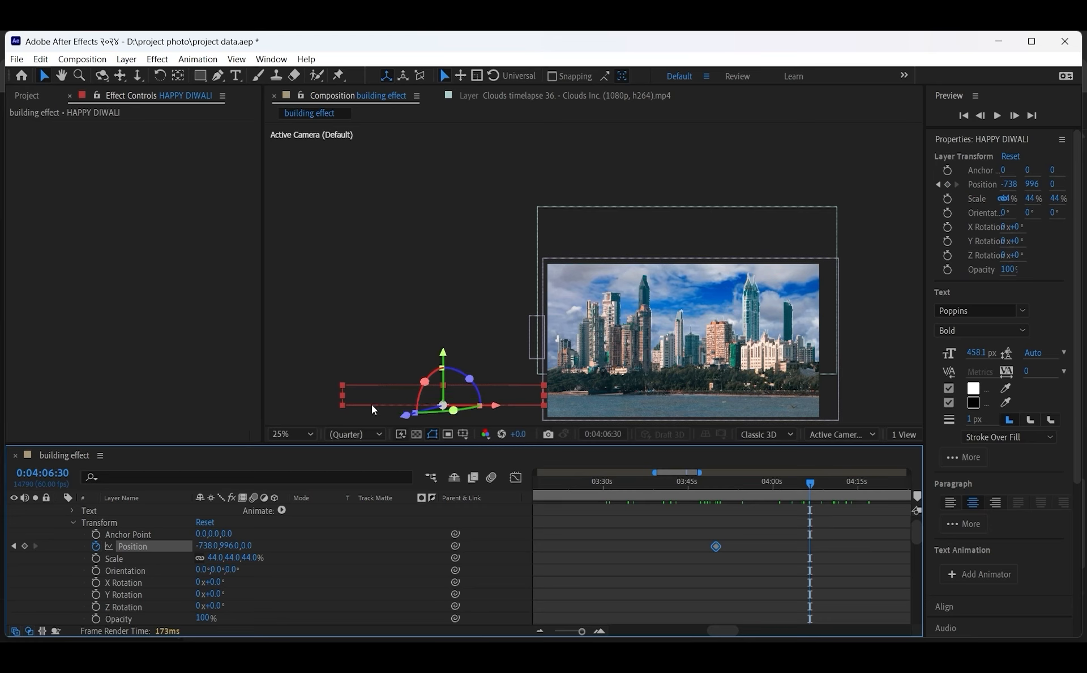
{"action": "left_click_drag", "start_coordinate": [497, 412], "coordinate": [751, 418]}
Step: Apply Easy Ease to both Position keyframes and scale the HAPPY DIWALI text uniformly to 51%
{"action": "mouse_move", "coordinate": [810, 483]}
{"action": "left_mouse_down"}
{"action": "mouse_move", "coordinate": [640, 488]}
{"action": "mouse_move", "coordinate": [823, 490]}
{"action": "left_mouse_up"}
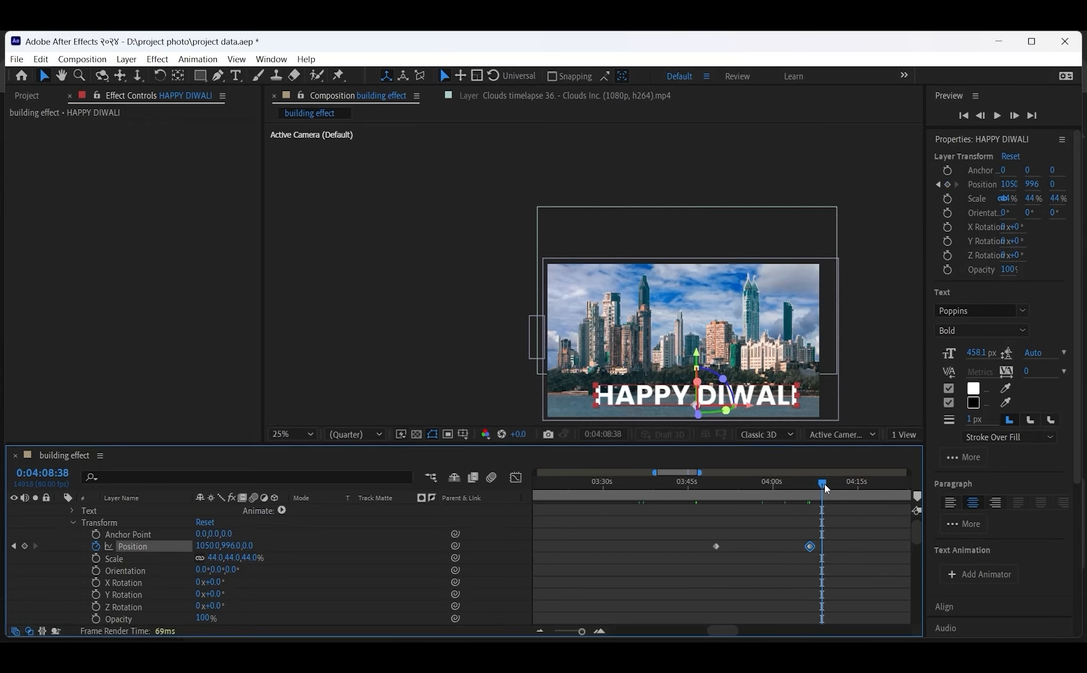
{"action": "left_click_drag", "start_coordinate": [835, 535], "coordinate": [657, 565]}
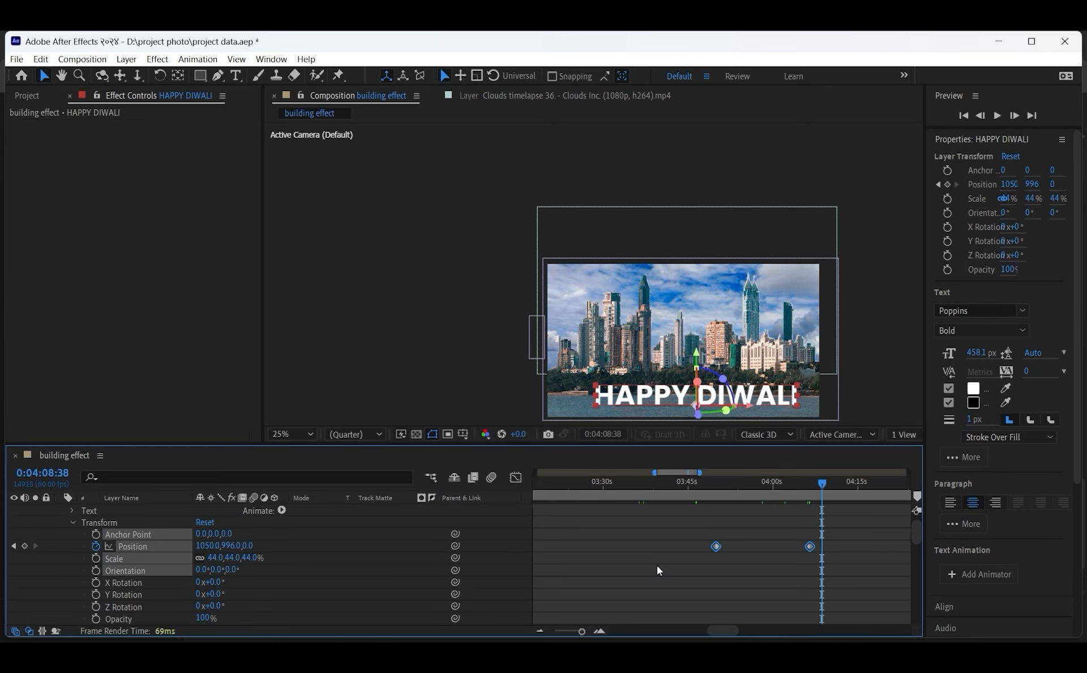
{"action": "key", "text": "F9"}
{"action": "mouse_move", "coordinate": [210, 557]}
{"action": "left_mouse_down"}
{"action": "mouse_move", "coordinate": [228, 556]}
{"action": "mouse_move", "coordinate": [218, 557]}
{"action": "left_mouse_up"}
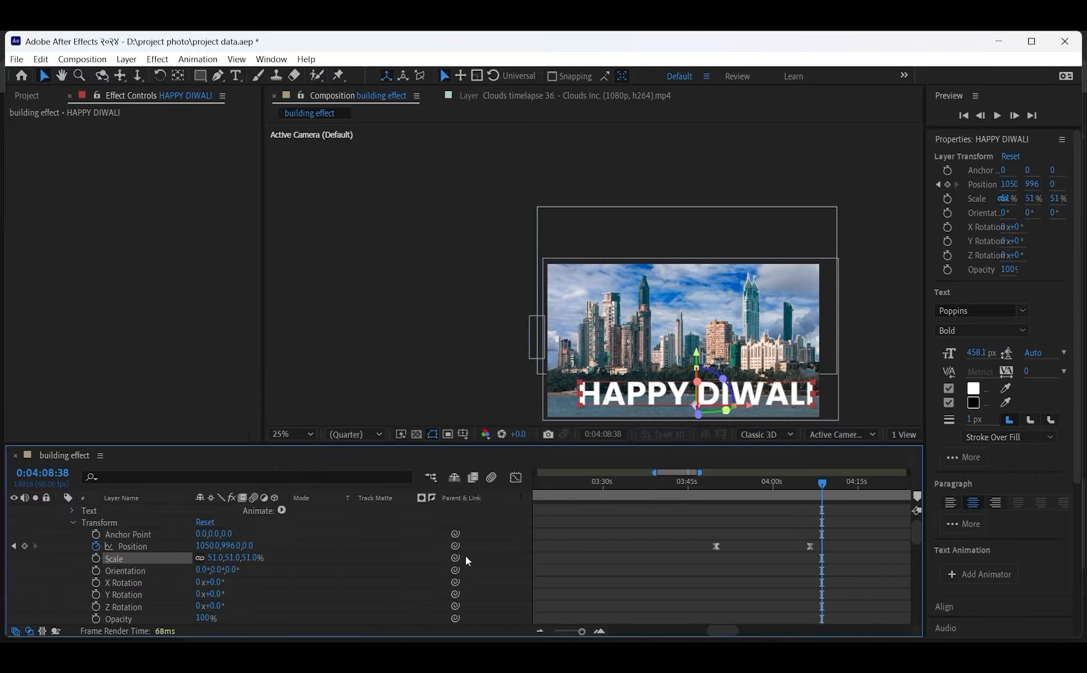
{"action": "mouse_move", "coordinate": [820, 487]}
{"action": "left_mouse_down"}
{"action": "mouse_move", "coordinate": [682, 477]}
{"action": "mouse_move", "coordinate": [808, 473]}
{"action": "mouse_move", "coordinate": [786, 475]}
{"action": "mouse_move", "coordinate": [816, 479]}
{"action": "mouse_move", "coordinate": [763, 495]}
{"action": "mouse_move", "coordinate": [840, 495]}
{"action": "left_mouse_up"}
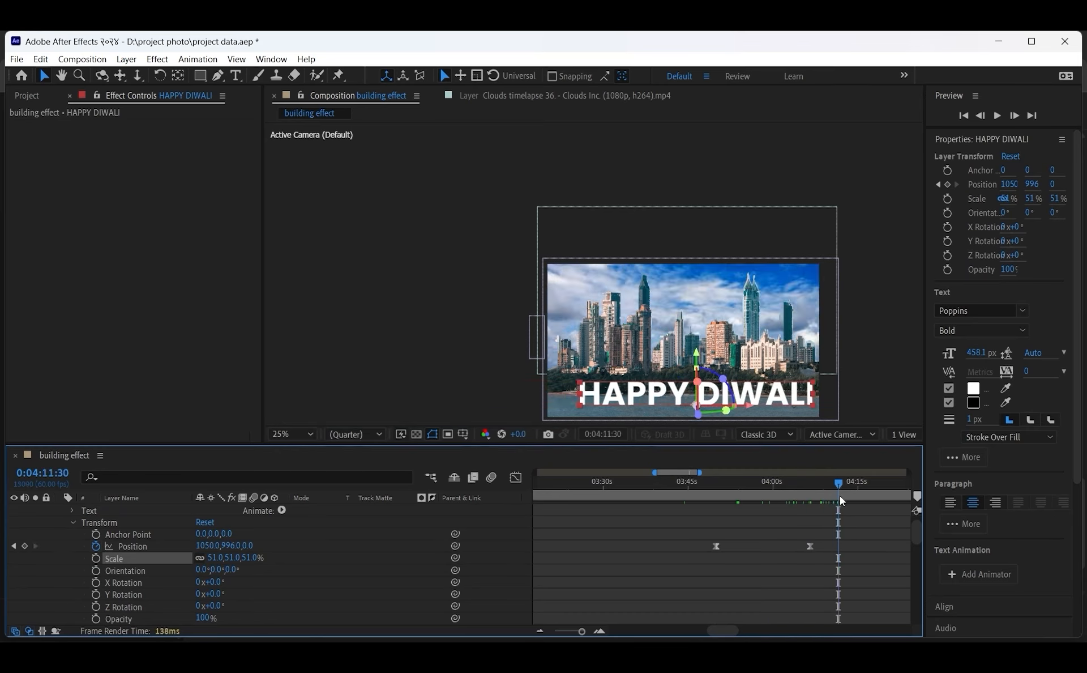
Step: In the value graph, move the last Position keyframe to about 0:04:01 with X 996, and raise the first keyframe to about Y 388
{"action": "left_click", "coordinate": [516, 478]}
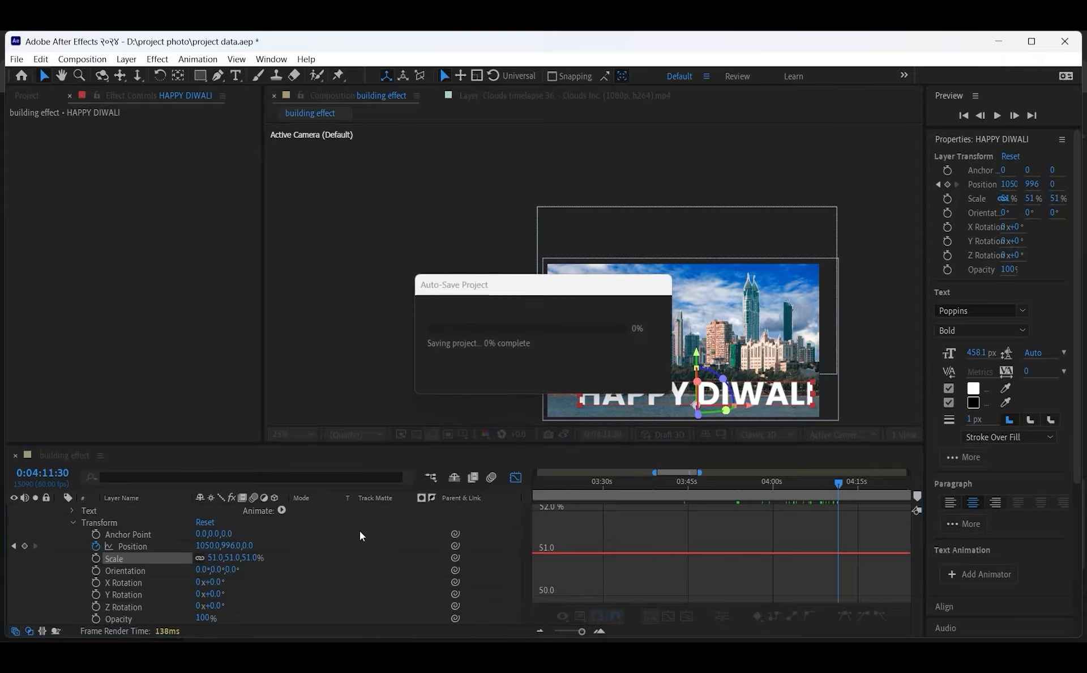
{"action": "left_click", "coordinate": [516, 478]}
{"action": "left_click_drag", "start_coordinate": [838, 534], "coordinate": [658, 553]}
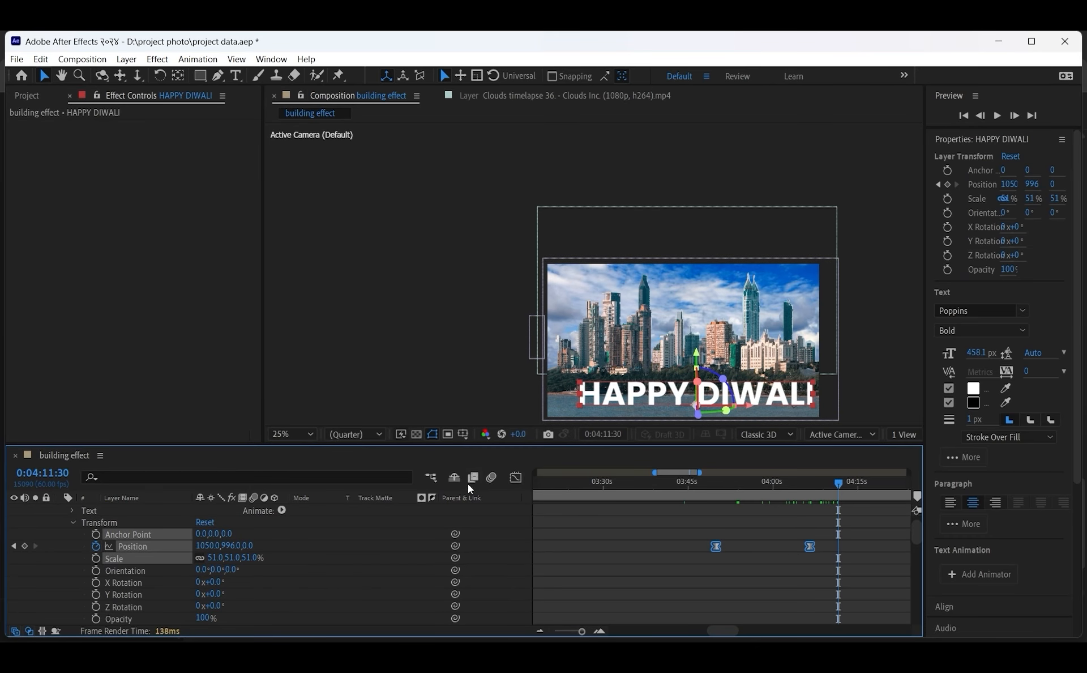
{"action": "left_click", "coordinate": [515, 478]}
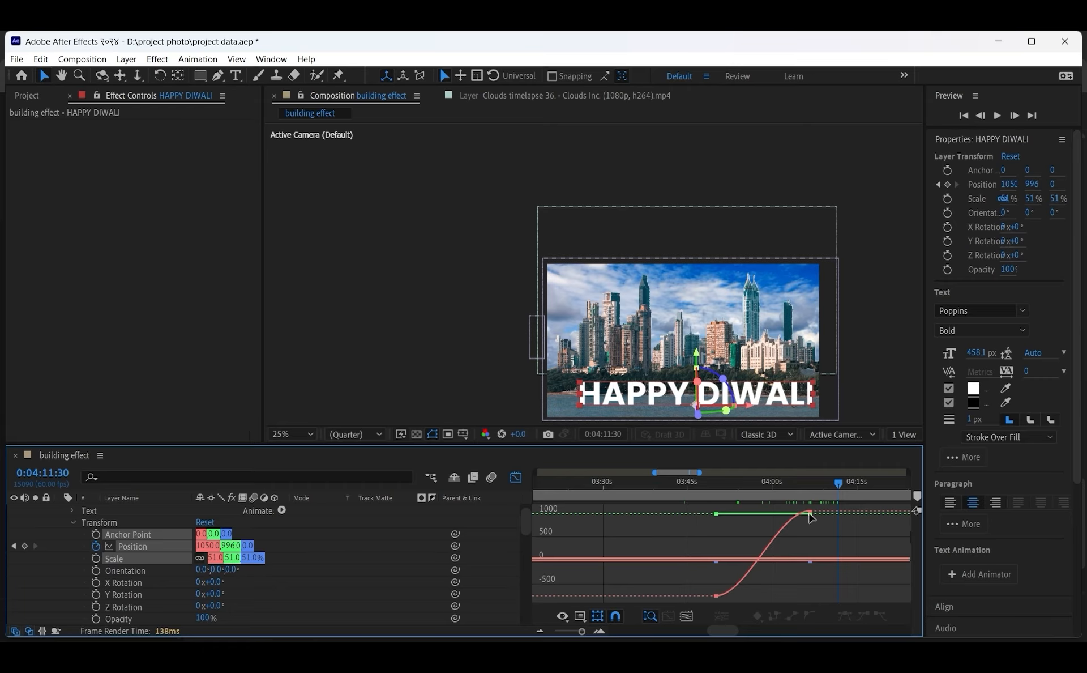
{"action": "left_click_drag", "start_coordinate": [810, 513], "coordinate": [705, 542]}
{"action": "left_click", "coordinate": [516, 478]}
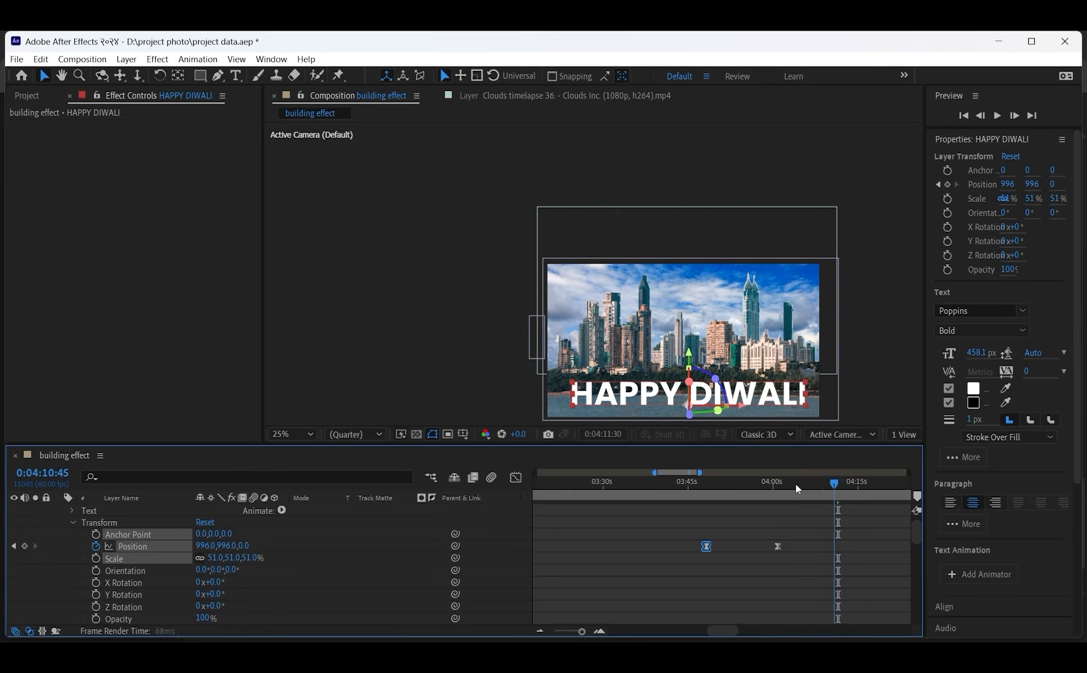
Step: Scrub through the text's entry and undo the last shift of the first Position keyframe
{"action": "left_click", "coordinate": [707, 483]}
{"action": "left_click", "coordinate": [657, 499]}
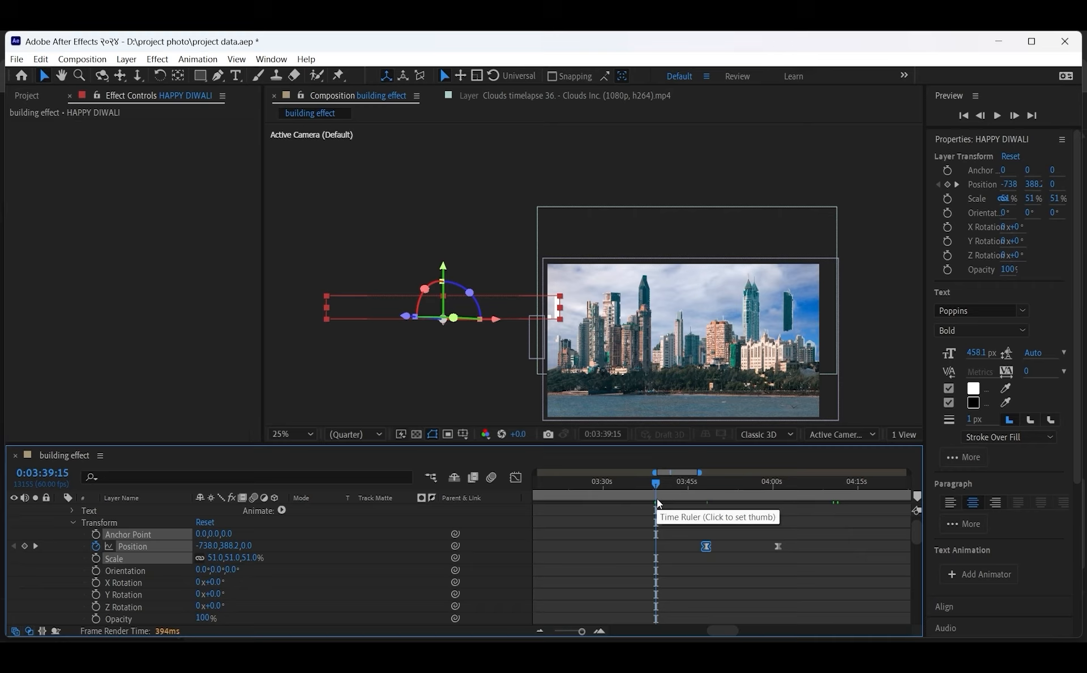
{"action": "left_click_drag", "start_coordinate": [656, 483], "coordinate": [737, 483]}
{"action": "left_click", "coordinate": [725, 500]}
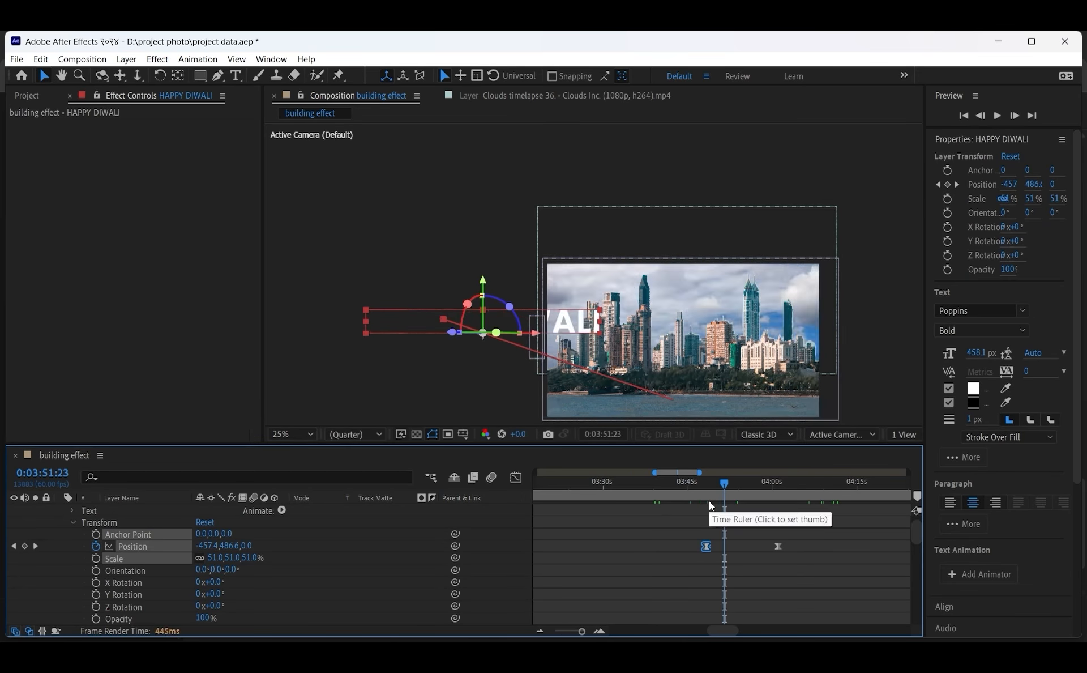
{"action": "key", "text": "ctrl+z"}
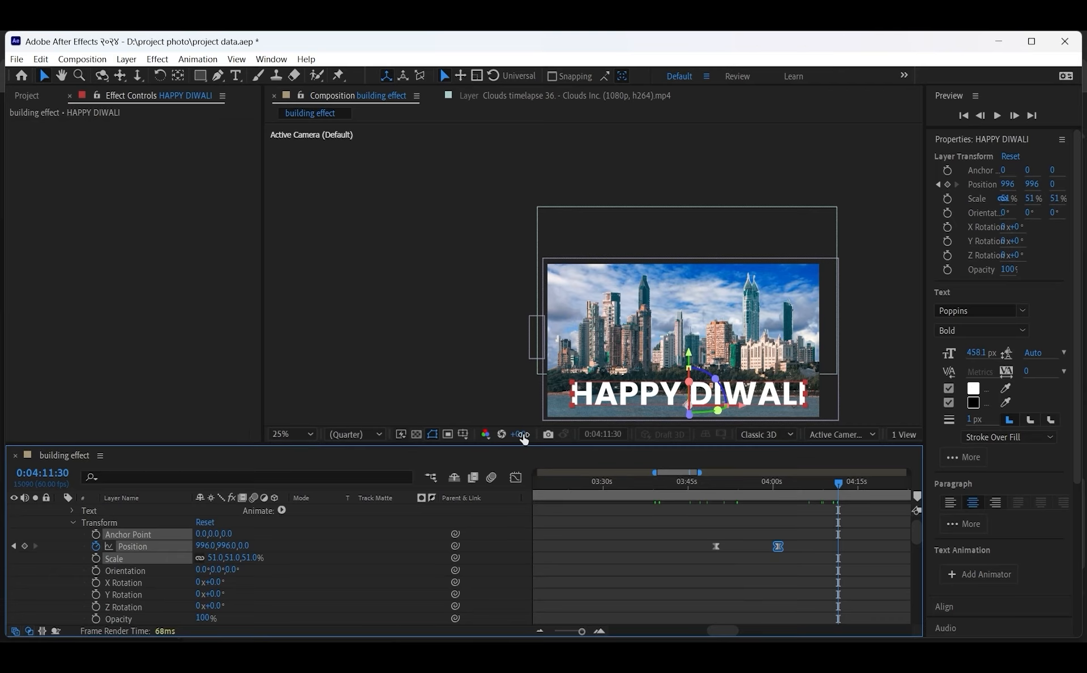
Step: In the value graph, move the last Position keyframe to about 0:04:10 with its Z value at -217.1
{"action": "left_click", "coordinate": [516, 476]}
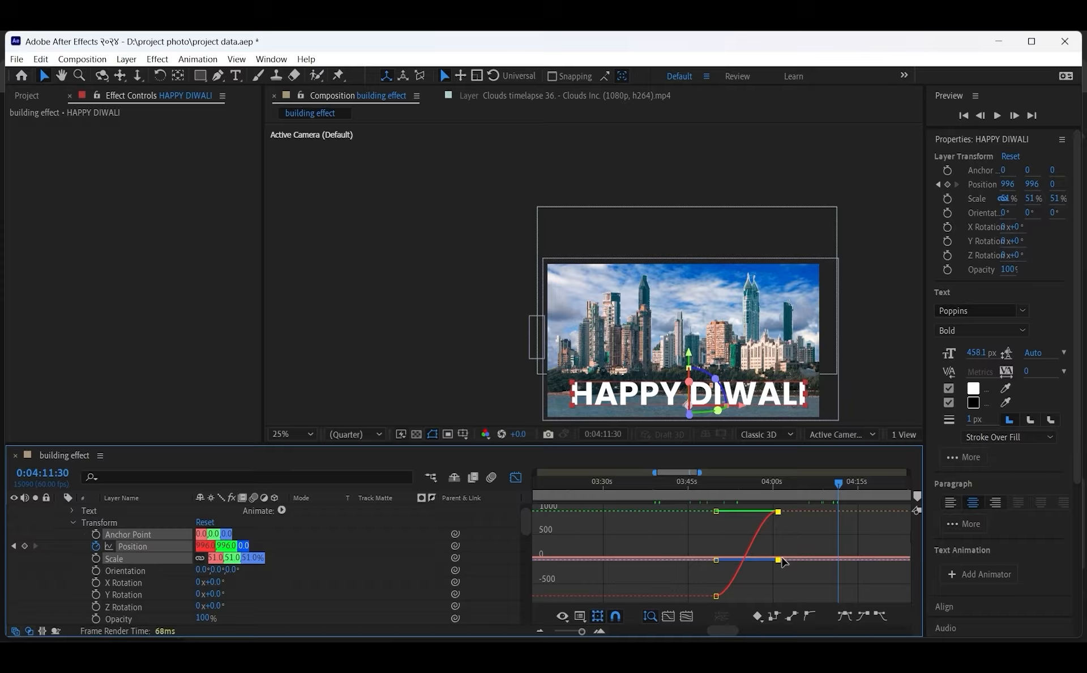
{"action": "left_click", "coordinate": [791, 614]}
{"action": "left_click_drag", "start_coordinate": [703, 524], "coordinate": [814, 570]}
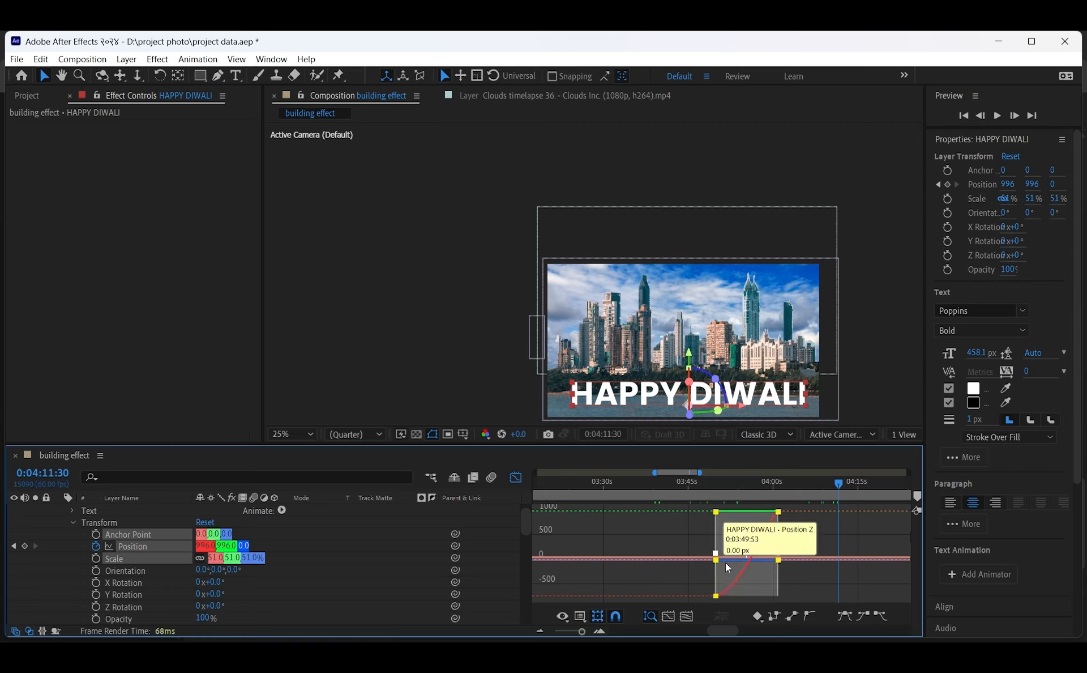
{"action": "left_click_drag", "start_coordinate": [727, 563], "coordinate": [748, 554]}
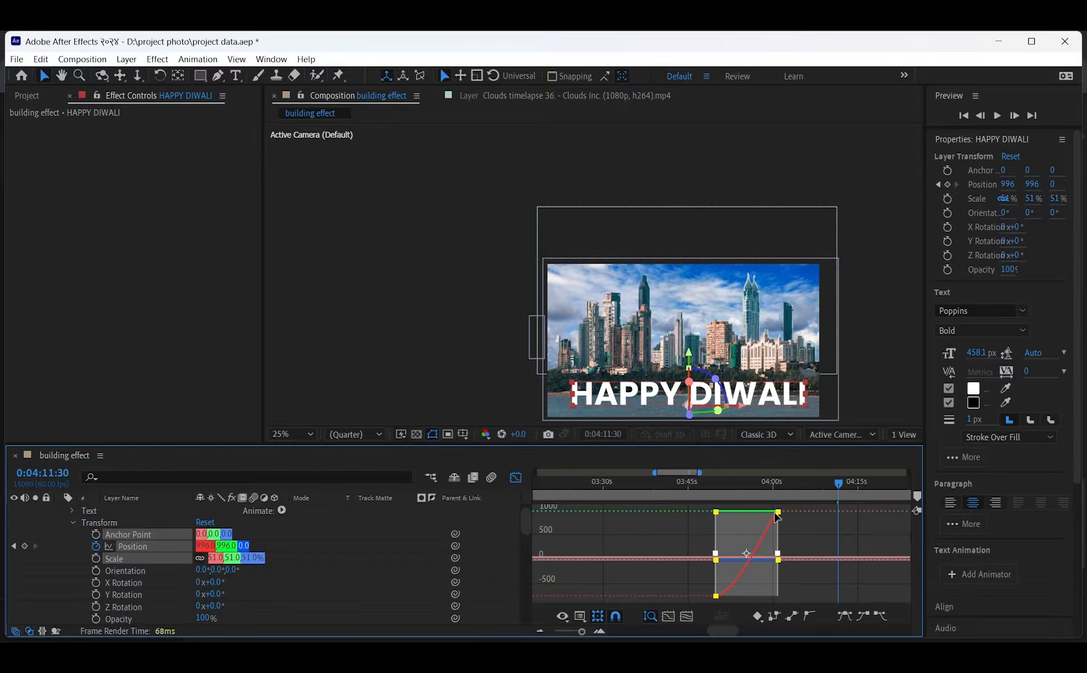
{"action": "left_click_drag", "start_coordinate": [777, 515], "coordinate": [751, 541]}
{"action": "left_click_drag", "start_coordinate": [632, 542], "coordinate": [750, 600]}
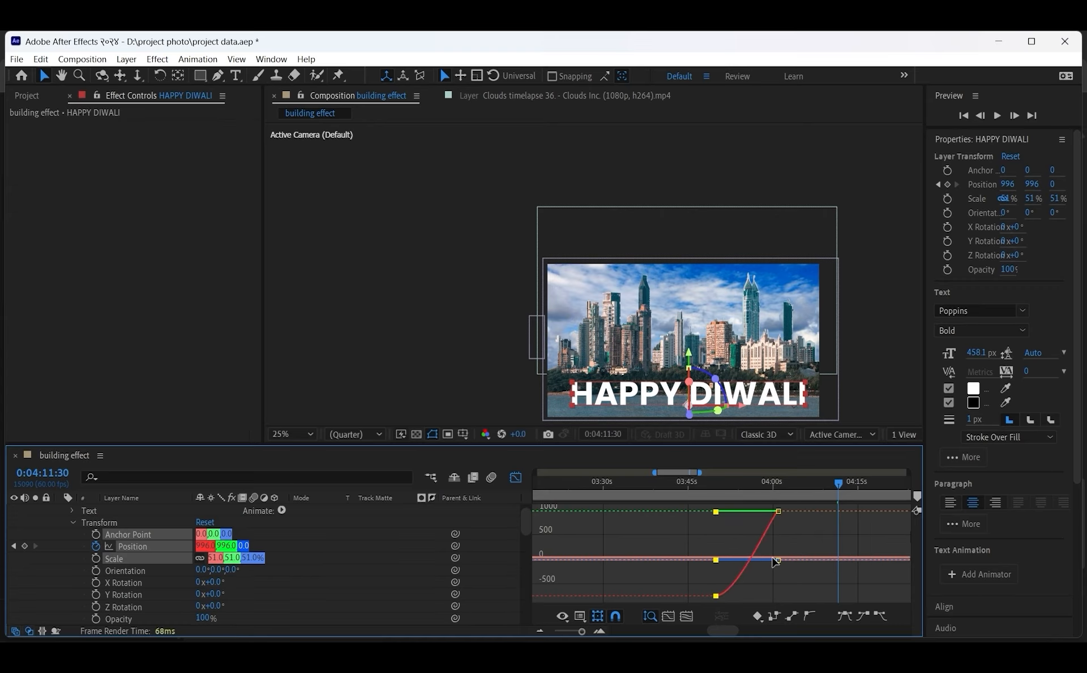
{"action": "left_click_drag", "start_coordinate": [780, 561], "coordinate": [835, 576]}
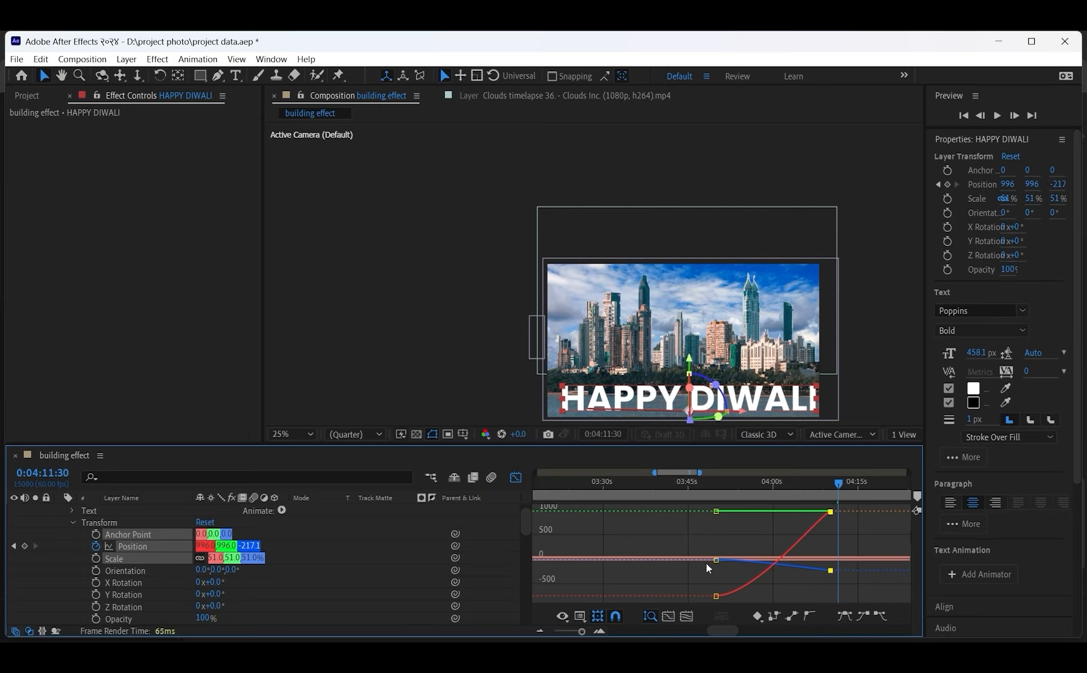
Step: Try moving the first Position keyframe back to about 0:03:00 with Y 273.1 and Z 1374.7, and scrub the animation
{"action": "left_click_drag", "start_coordinate": [716, 560], "coordinate": [689, 558]}
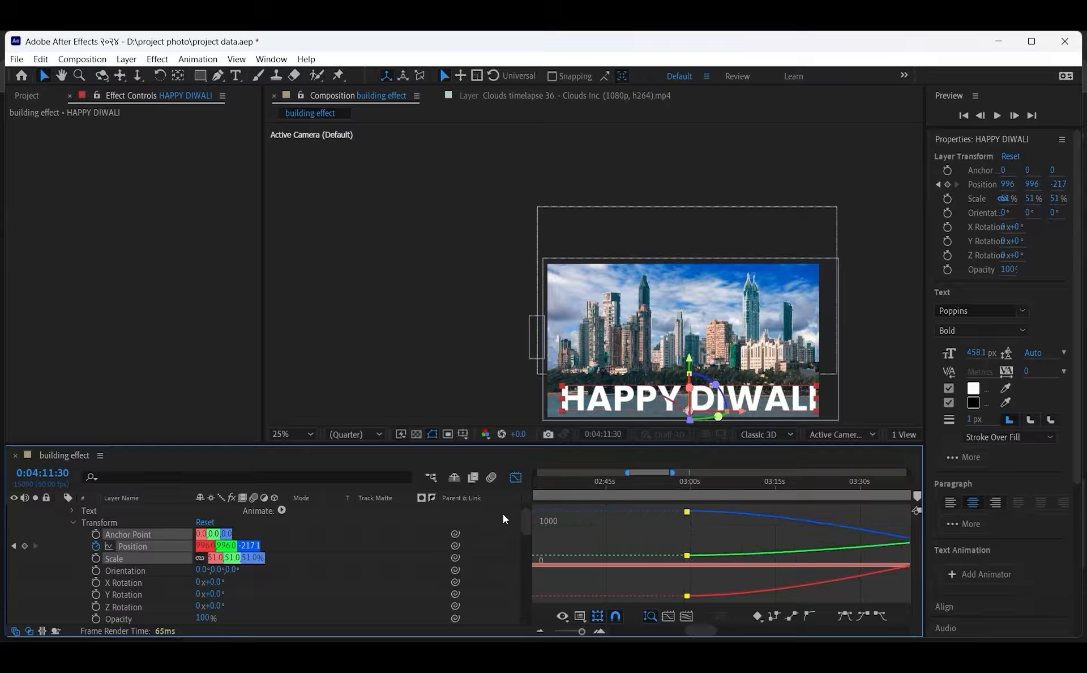
{"action": "left_click", "coordinate": [521, 478]}
{"action": "left_click", "coordinate": [674, 488]}
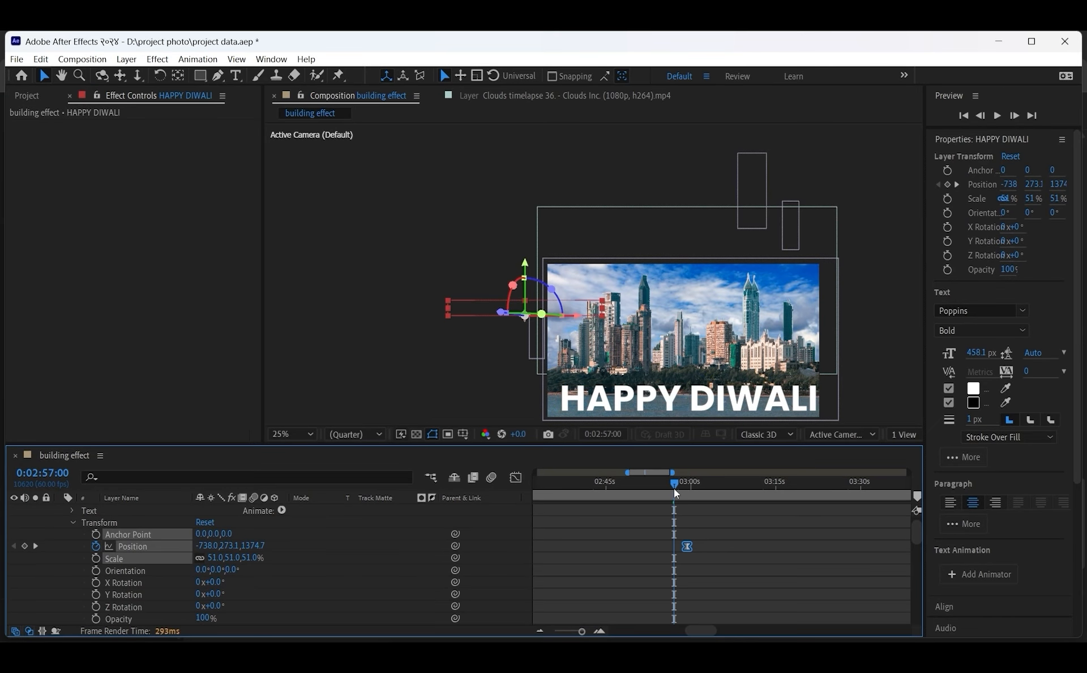
{"action": "left_click_drag", "start_coordinate": [674, 488], "coordinate": [546, 486]}
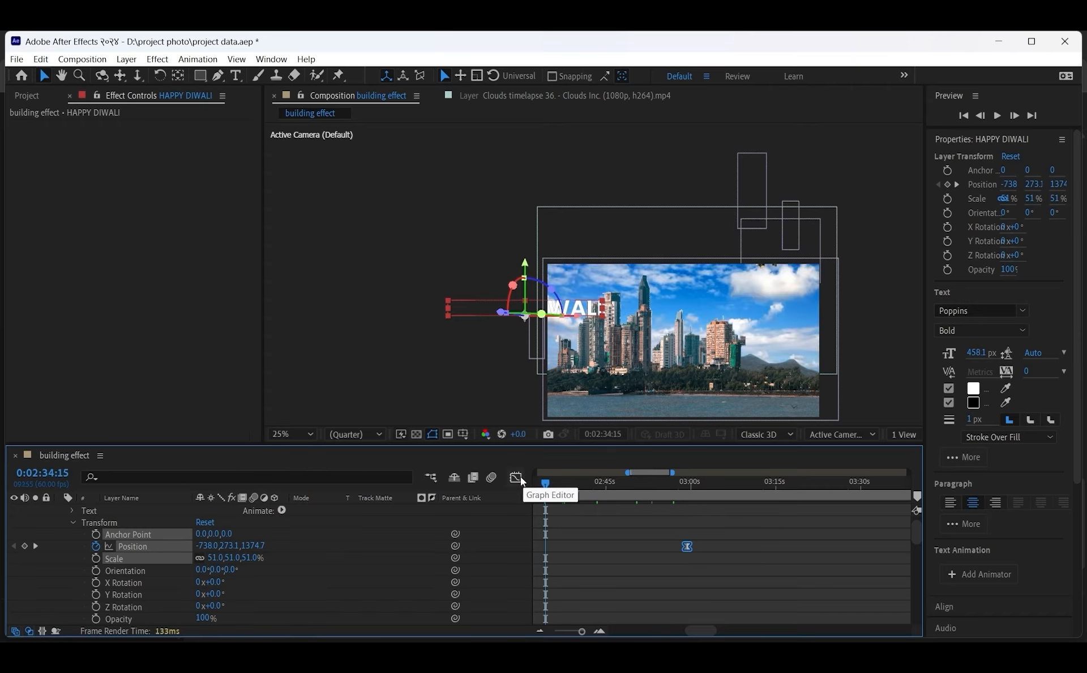
Step: Undo the time and value changes made to the first Position keyframe
{"action": "key", "text": "ctrl+z"}
{"action": "key", "text": "ctrl+z"}
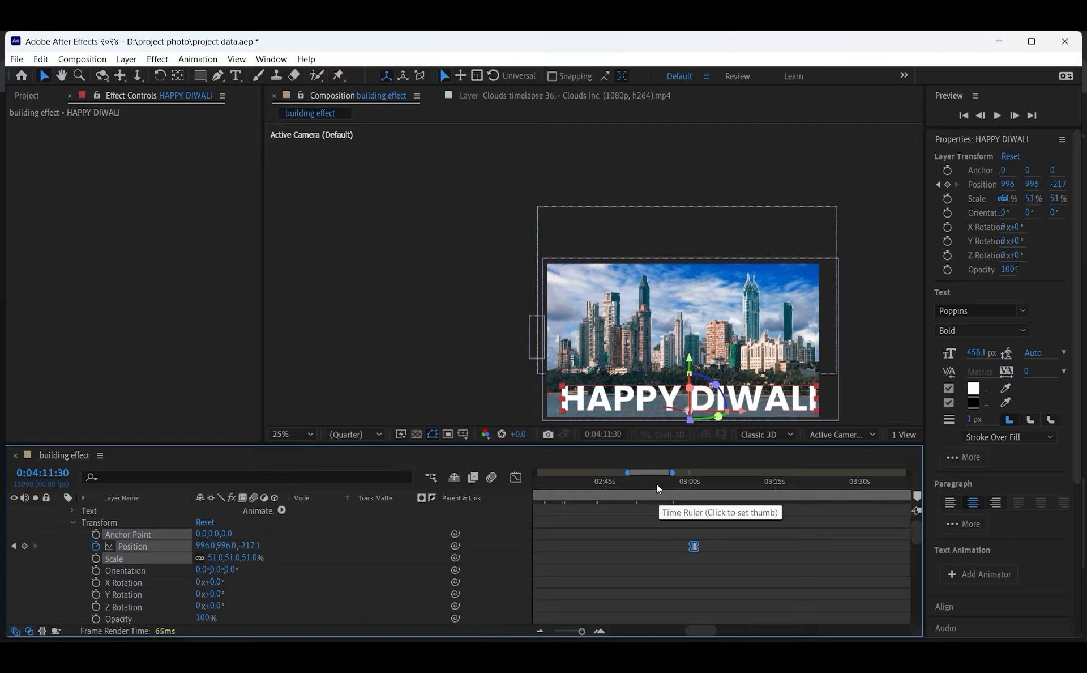
{"action": "left_click_drag", "start_coordinate": [657, 485], "coordinate": [481, 506]}
{"action": "key", "text": "ctrl+z"}
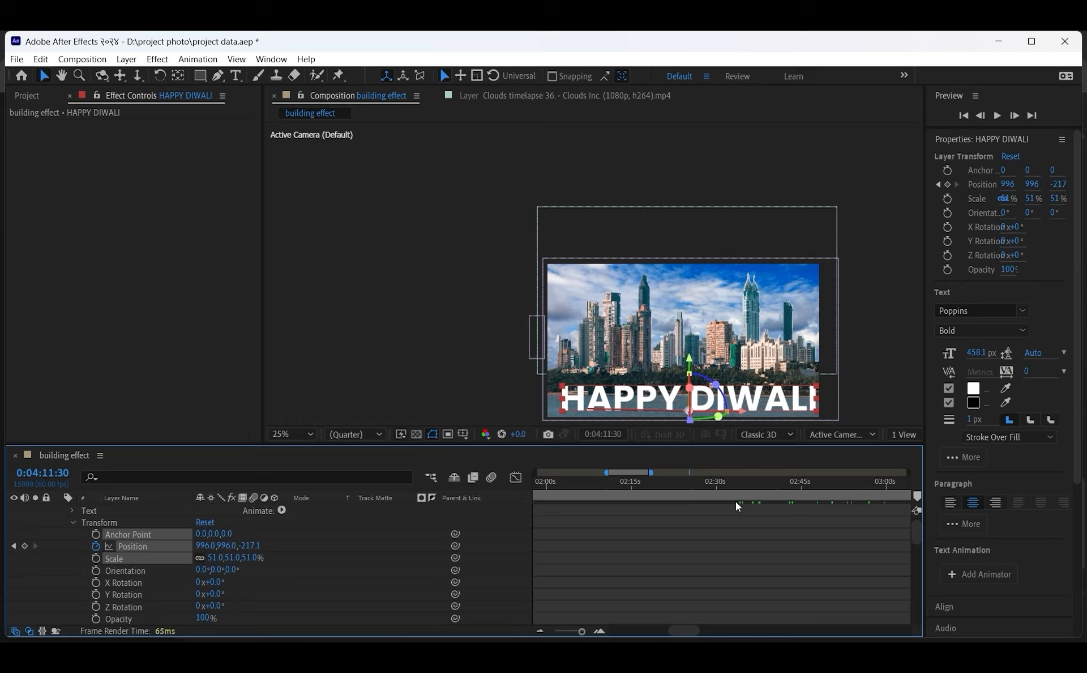
Step: Bring both Position keyframes into view in the timeline and ease them together
{"action": "left_click_drag", "start_coordinate": [685, 630], "coordinate": [724, 634]}
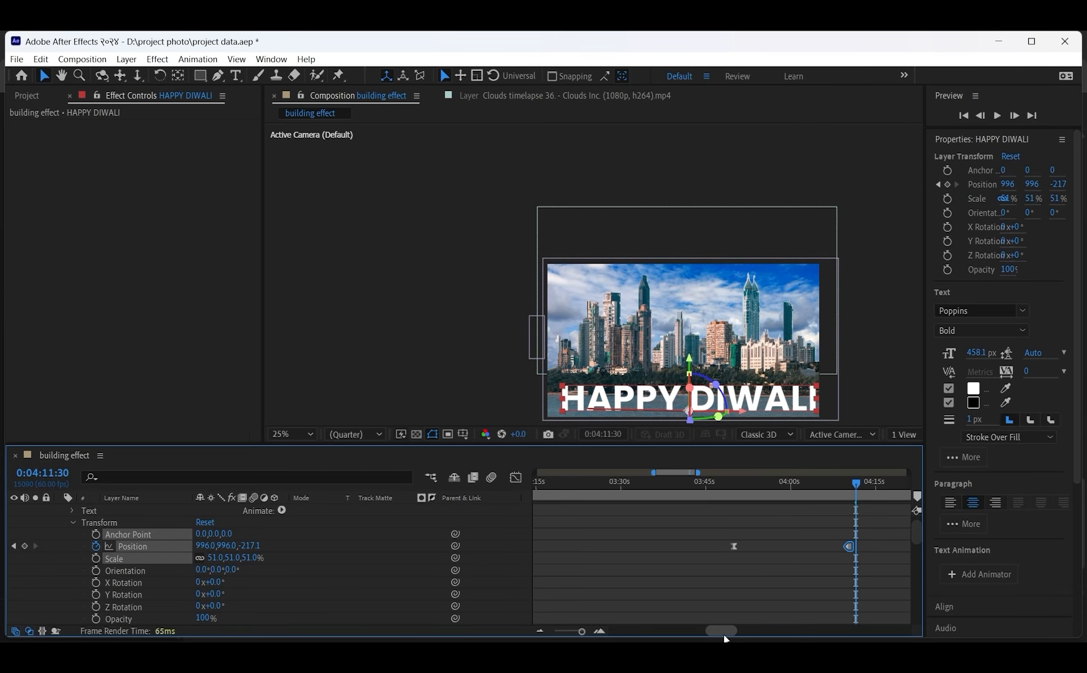
{"action": "left_click", "coordinate": [864, 546]}
{"action": "left_click_drag", "start_coordinate": [868, 543], "coordinate": [724, 550]}
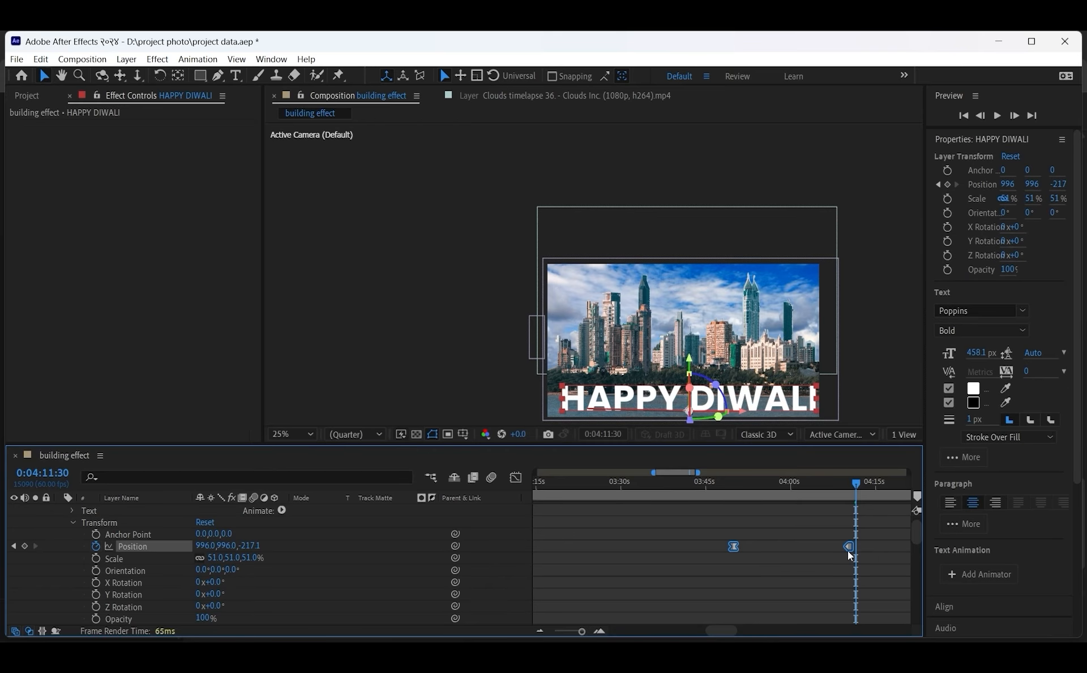
Step: In the value graph, shift the first Position keyframe to about 0:03:51 and level both keyframes' Z at about 274.9
{"action": "left_click", "coordinate": [516, 477]}
{"action": "left_click_drag", "start_coordinate": [733, 560], "coordinate": [745, 547]}
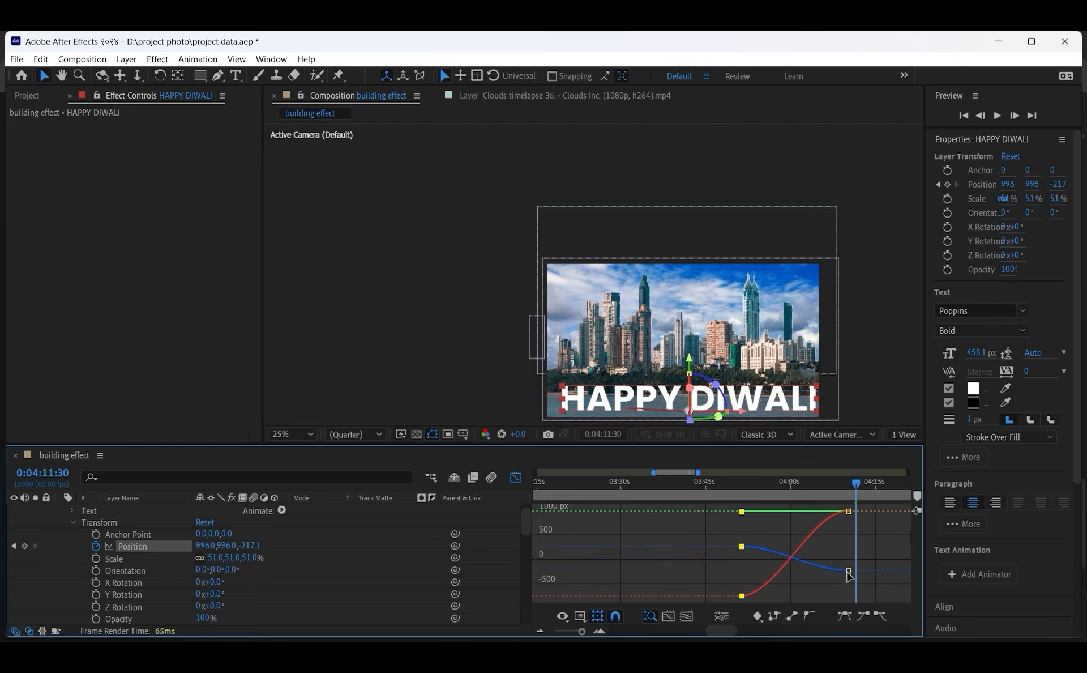
{"action": "mouse_move", "coordinate": [849, 572]}
{"action": "left_mouse_down"}
{"action": "mouse_move", "coordinate": [852, 587]}
{"action": "mouse_move", "coordinate": [849, 552]}
{"action": "left_mouse_up"}
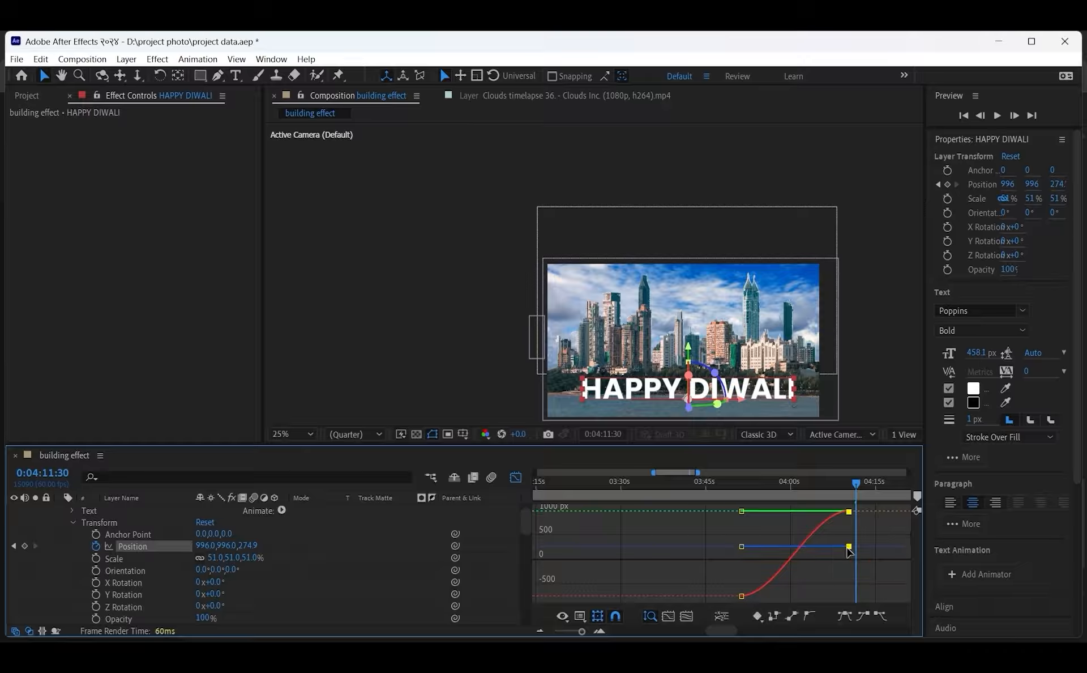
{"action": "left_click", "coordinate": [516, 478]}
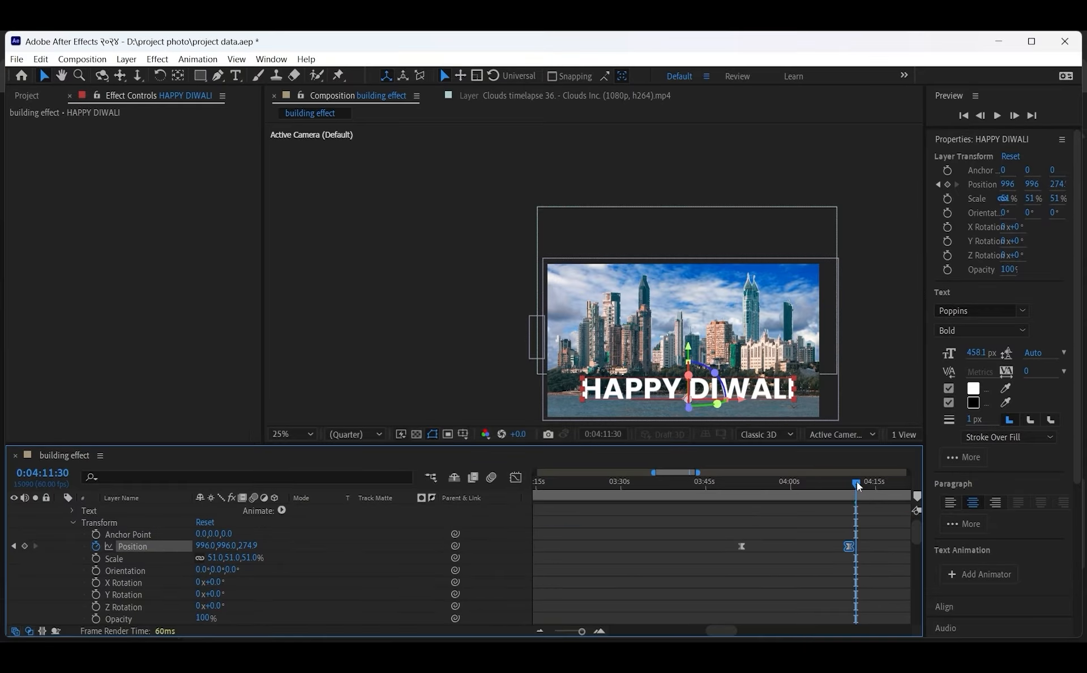
Step: At 0:04:14:38, set a 52% Scale keyframe on the text and lower it to Y 1106.3 with a Position keyframe
{"action": "left_click_drag", "start_coordinate": [858, 485], "coordinate": [875, 503]}
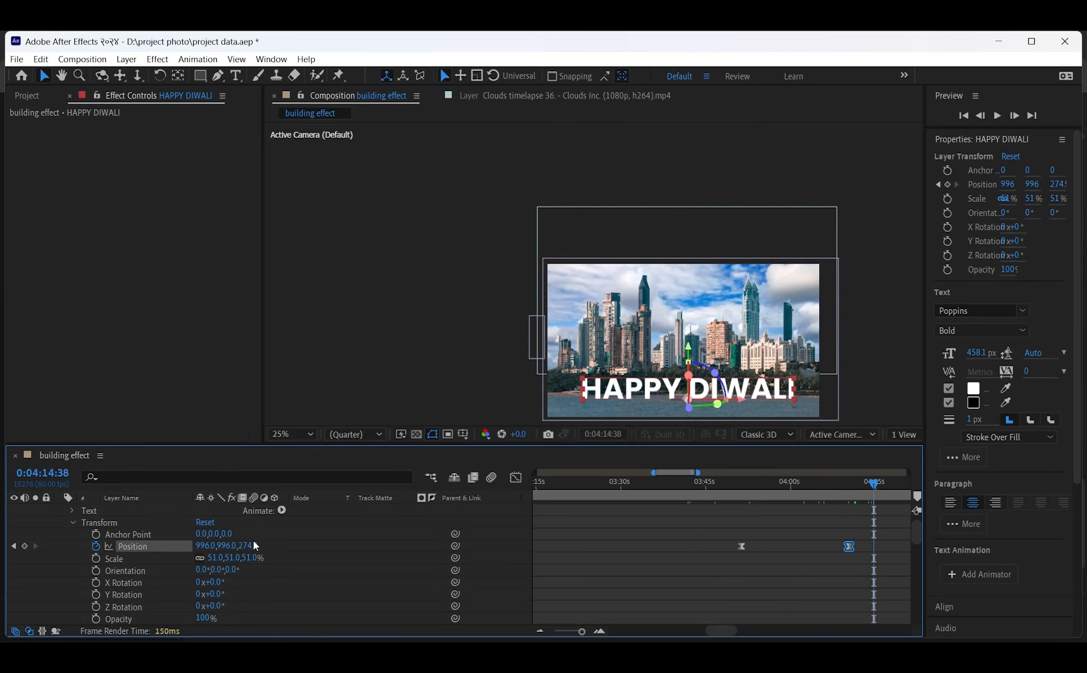
{"action": "left_click", "coordinate": [95, 560]}
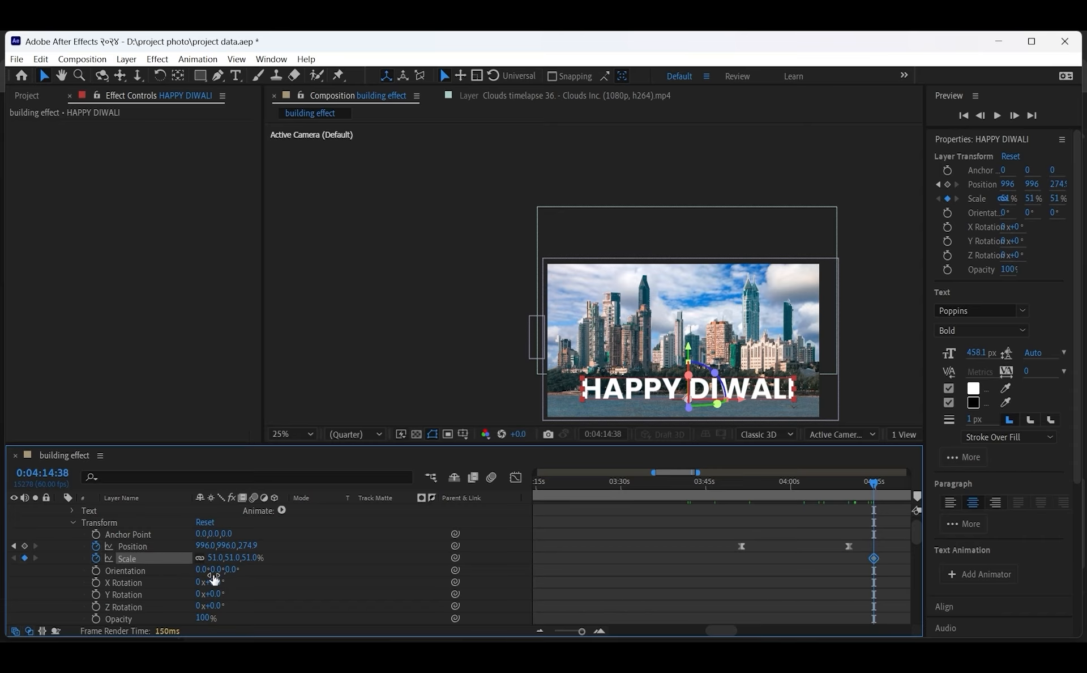
{"action": "left_click_drag", "start_coordinate": [243, 559], "coordinate": [241, 558]}
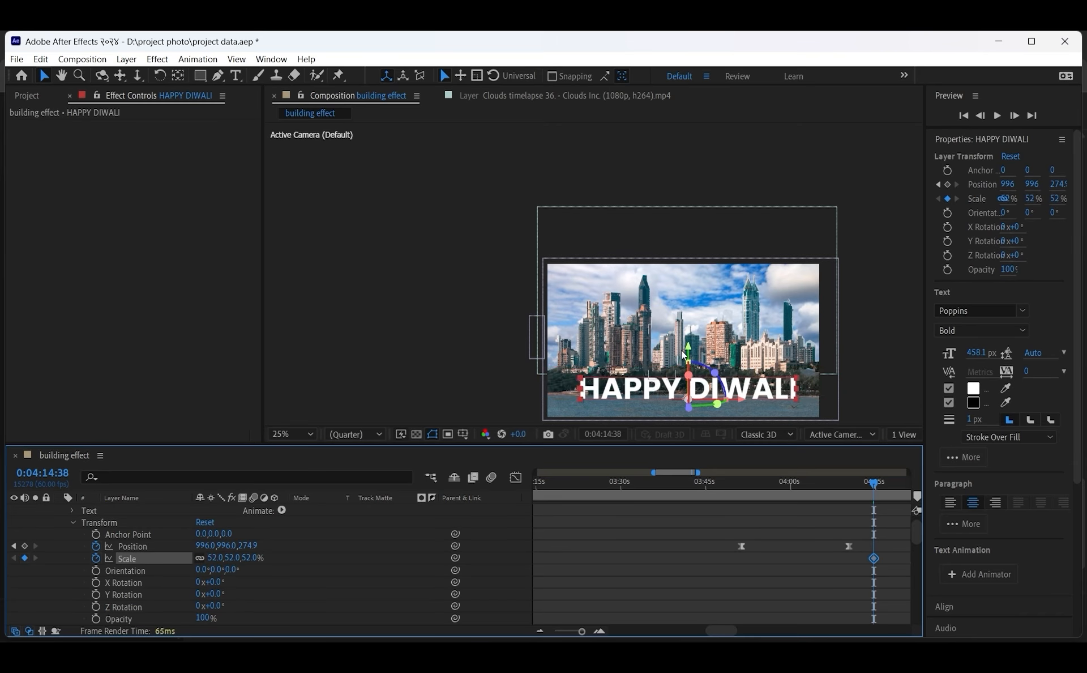
{"action": "left_click_drag", "start_coordinate": [688, 342], "coordinate": [691, 356]}
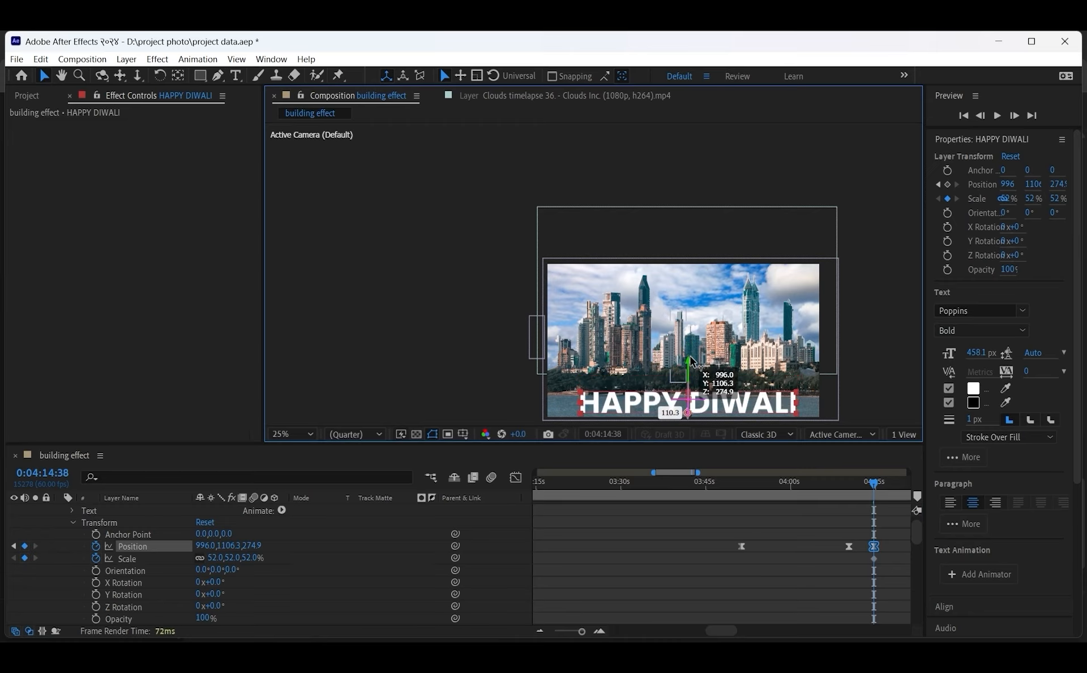
Step: Scrub through the HAPPY DIWALI text animation and park the time indicator at 0:04:26:46
{"action": "left_click", "coordinate": [840, 483]}
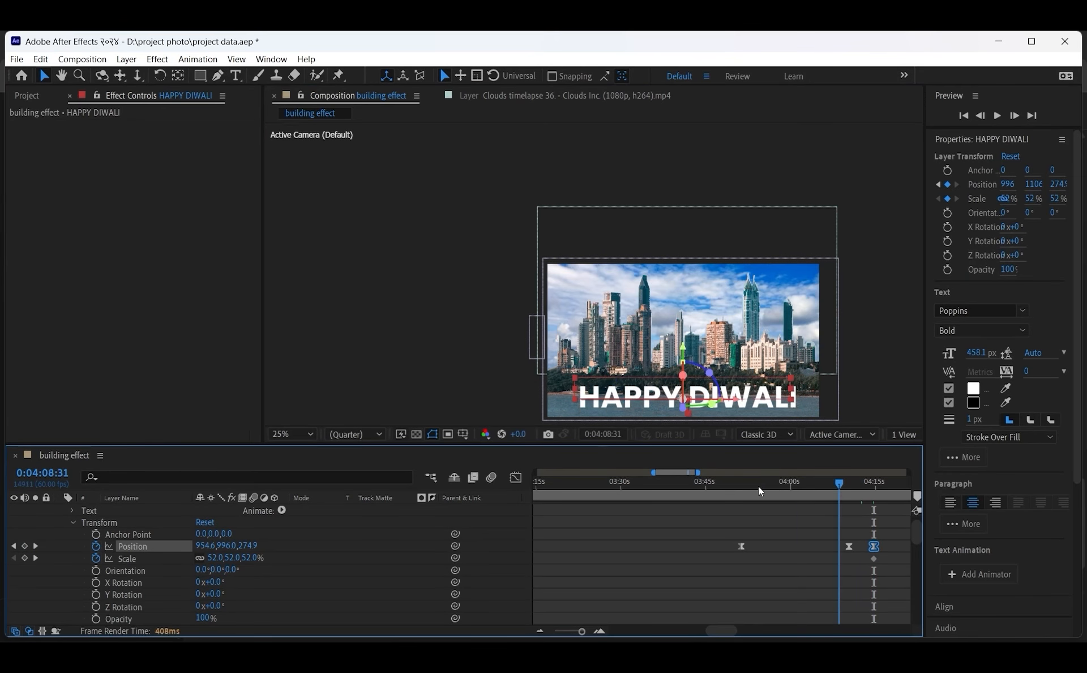
{"action": "left_click_drag", "start_coordinate": [759, 486], "coordinate": [922, 481]}
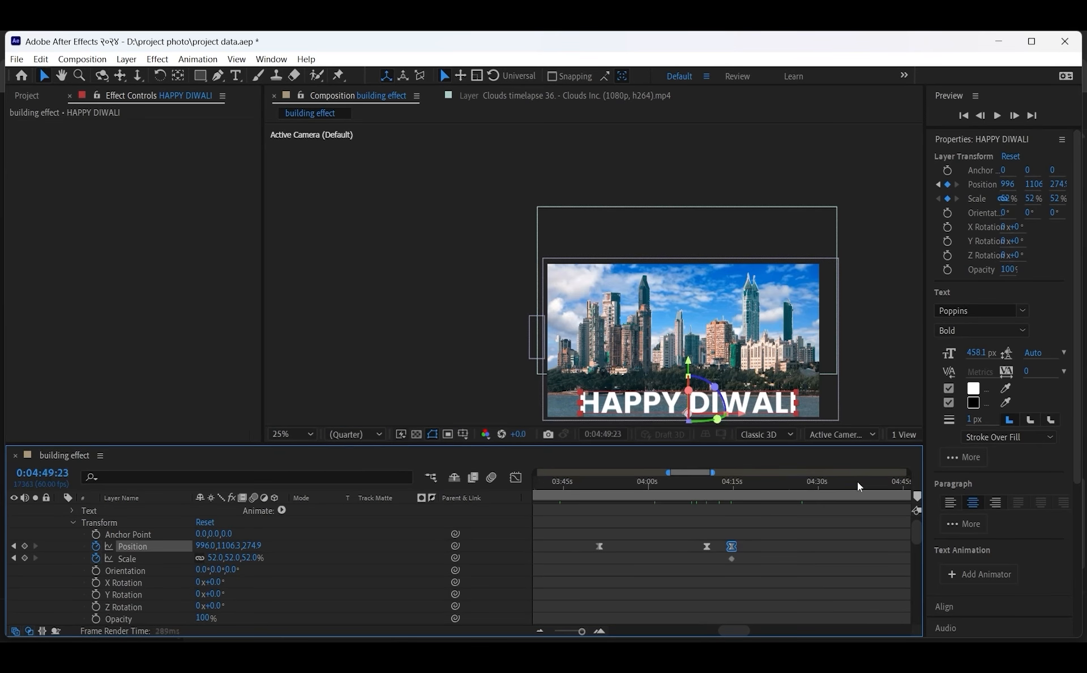
{"action": "left_click", "coordinate": [857, 483]}
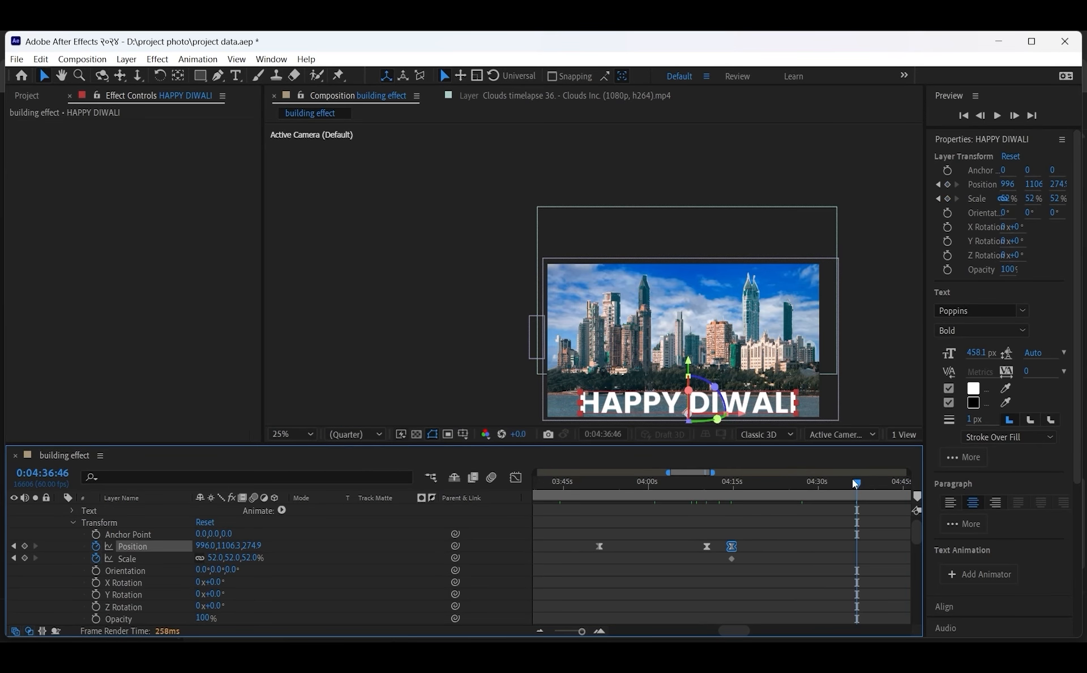
{"action": "left_click_drag", "start_coordinate": [854, 480], "coordinate": [793, 490]}
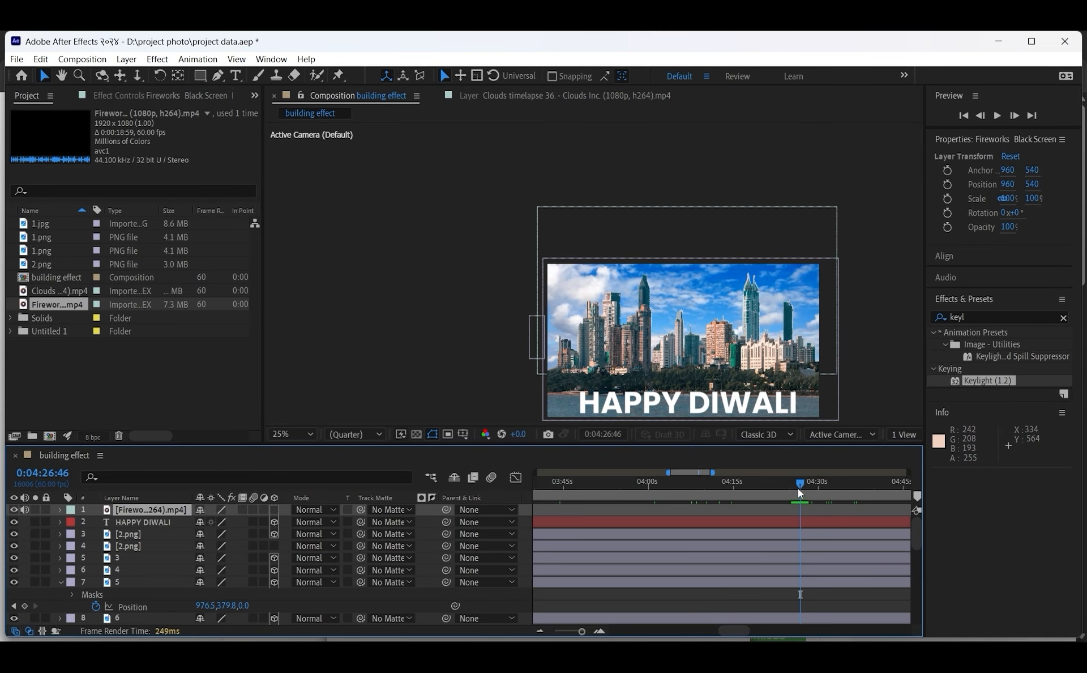
Step: Set the fireworks layer's blending mode to Screen while viewing it at 0:00:04:15
{"action": "left_click_drag", "start_coordinate": [801, 488], "coordinate": [203, 497]}
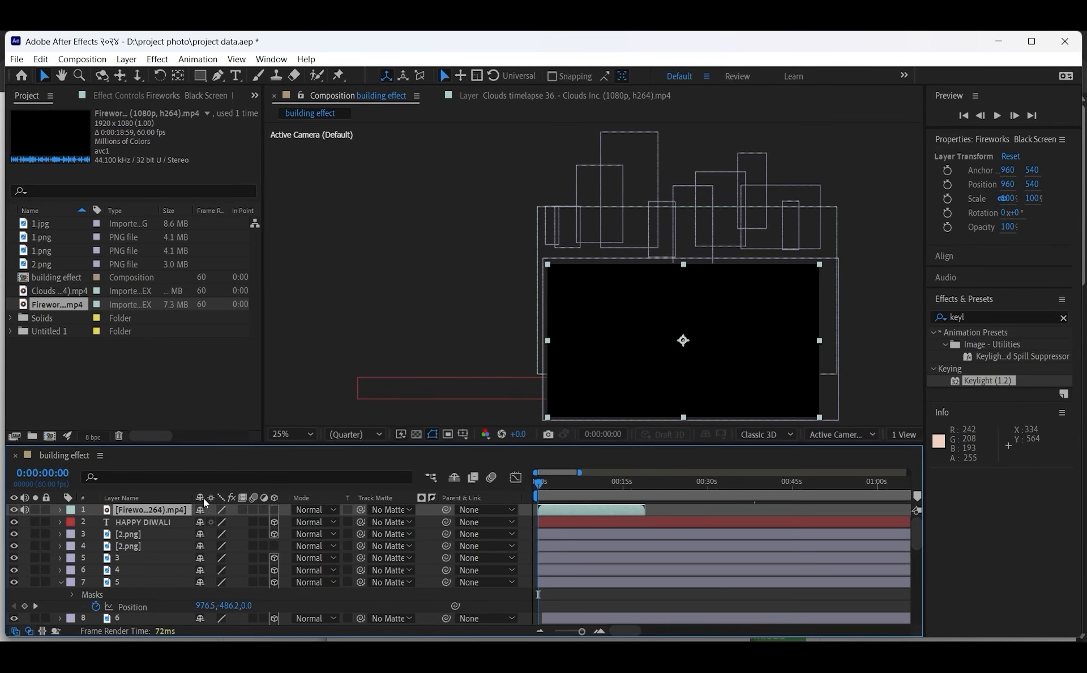
{"action": "left_click", "coordinate": [563, 486]}
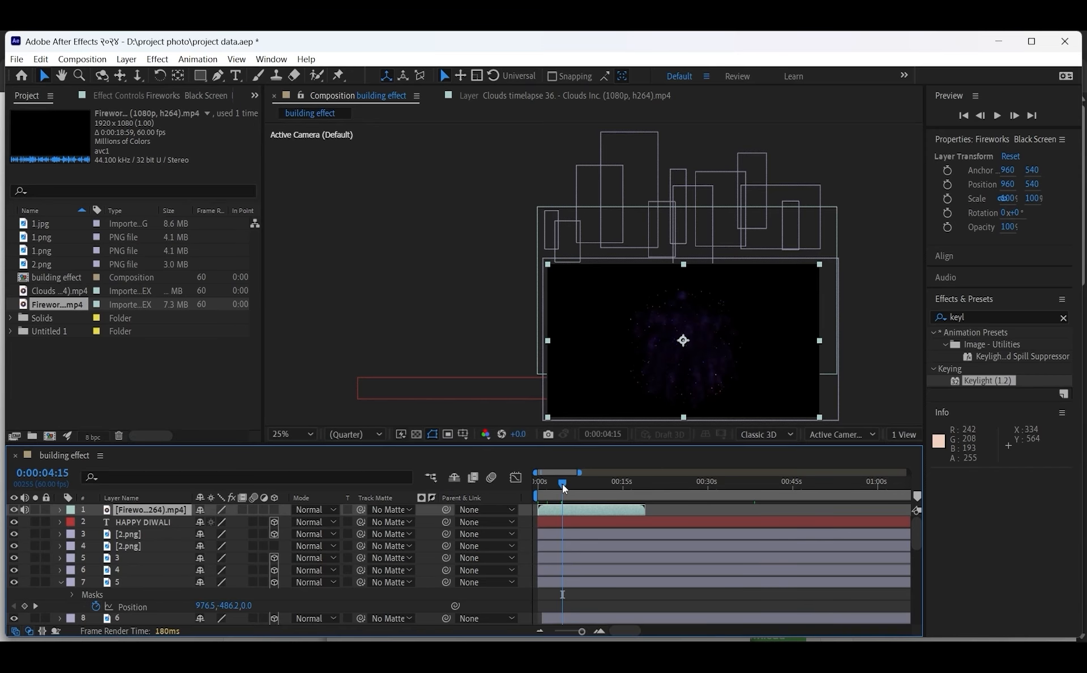
{"action": "right_click", "coordinate": [604, 511]}
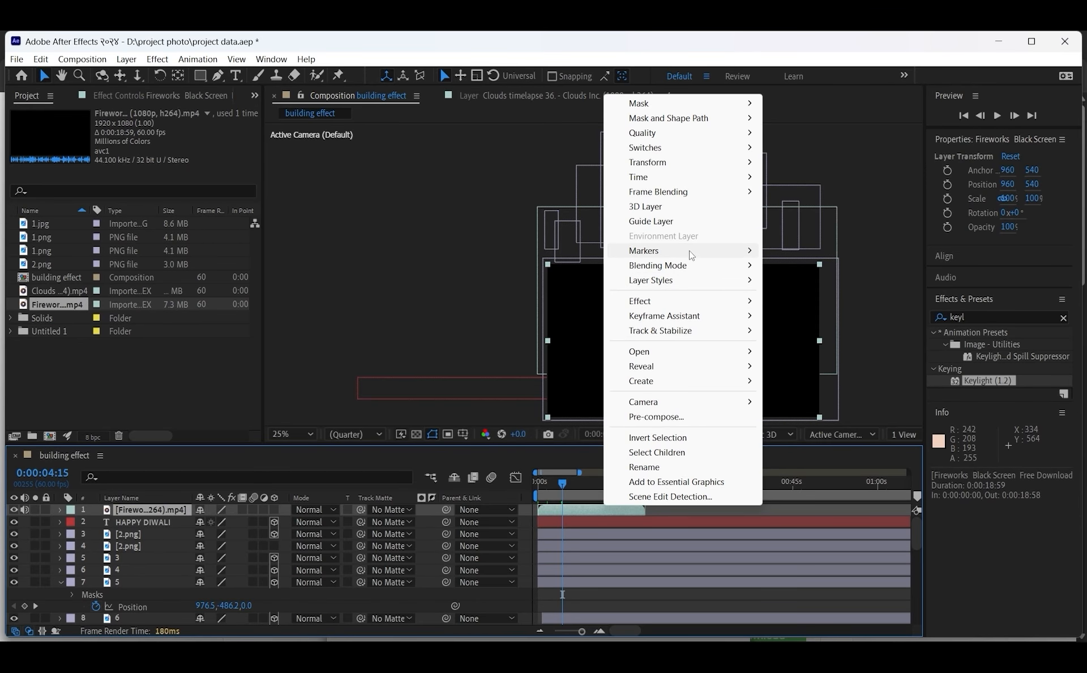
{"action": "mouse_move", "coordinate": [683, 268]}
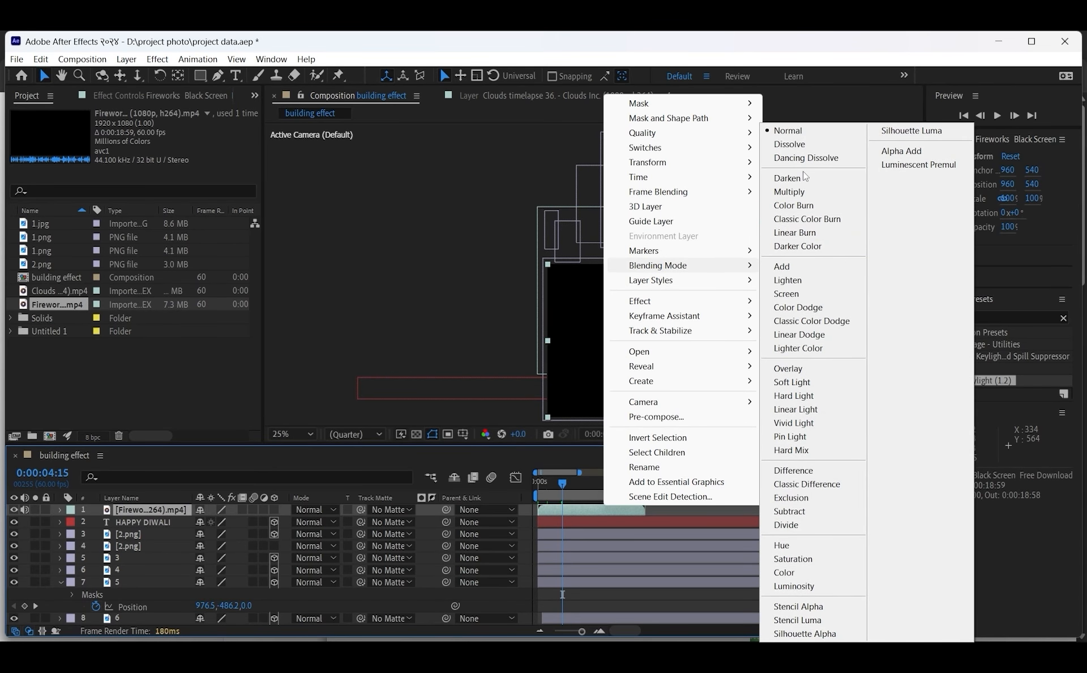
{"action": "left_click", "coordinate": [792, 294]}
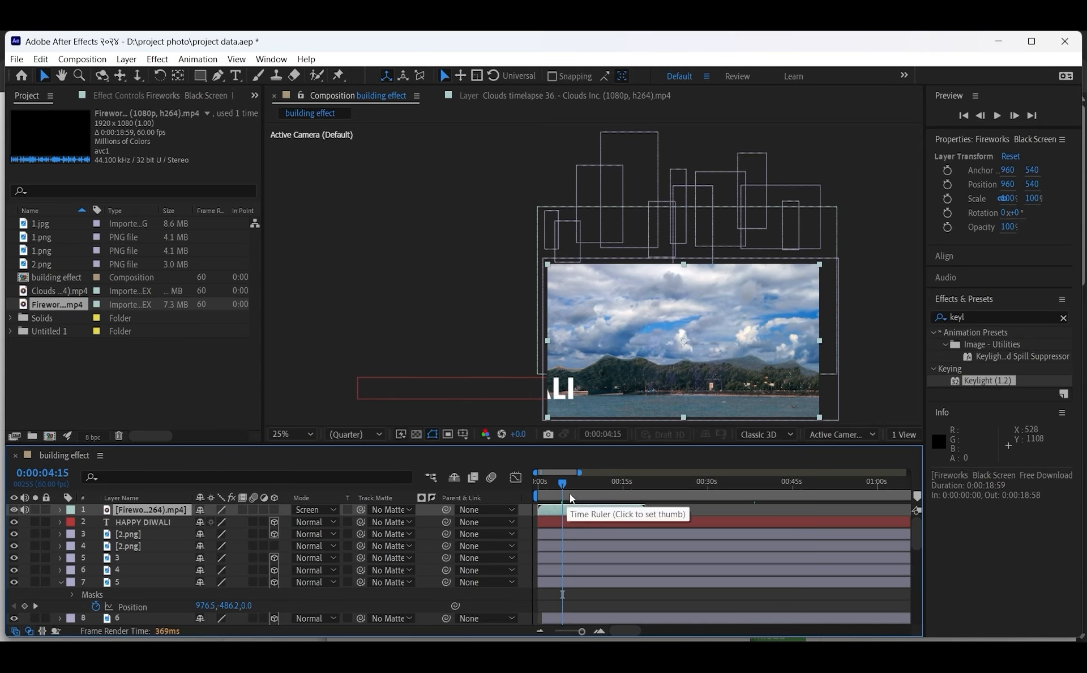
Step: At 0:00:01:30, scale the fireworks layer to about 110% by 113% and move it to Position 460, 356
{"action": "mouse_move", "coordinate": [563, 486]}
{"action": "left_mouse_down"}
{"action": "mouse_move", "coordinate": [642, 486]}
{"action": "mouse_move", "coordinate": [547, 493]}
{"action": "left_mouse_up"}
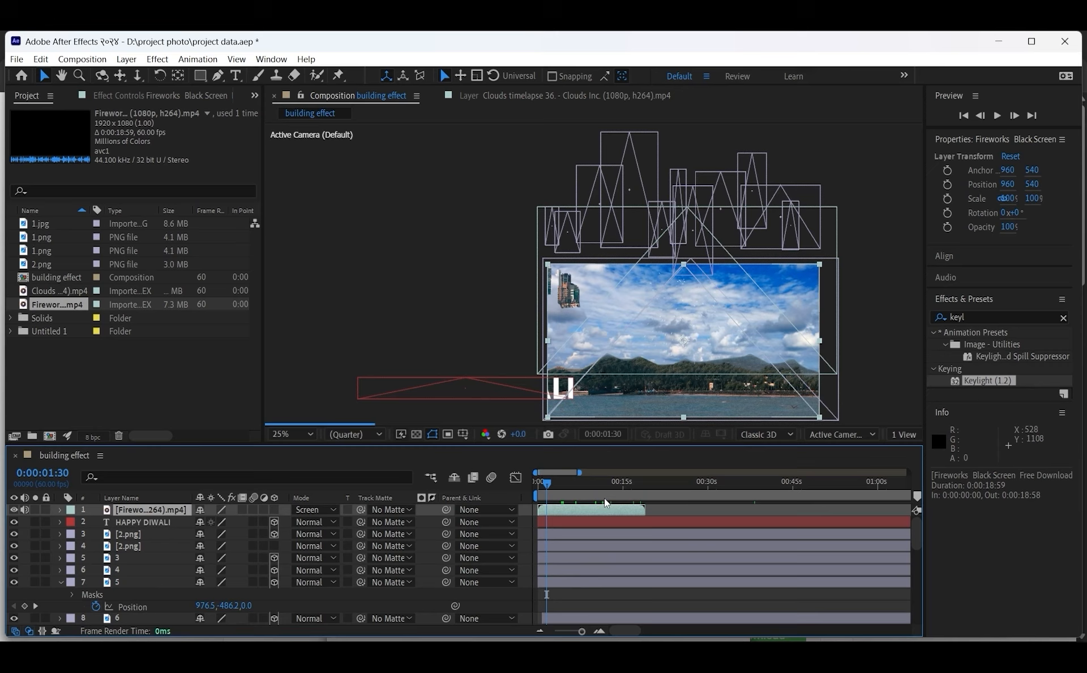
{"action": "left_click_drag", "start_coordinate": [673, 368], "coordinate": [620, 341]}
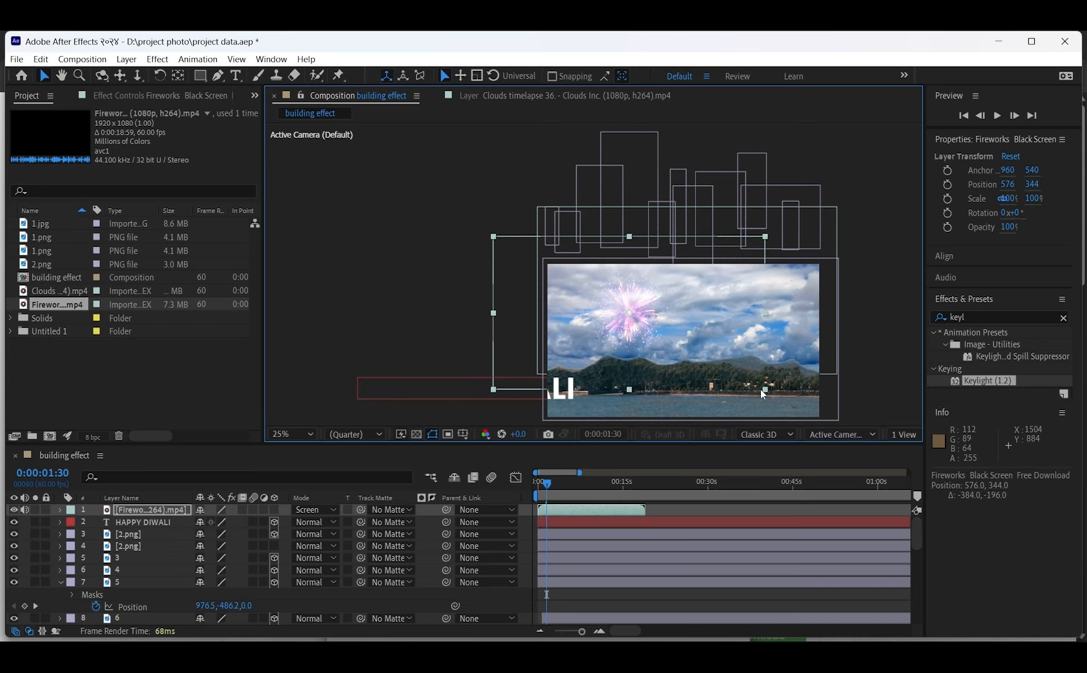
{"action": "mouse_move", "coordinate": [765, 389]}
{"action": "left_mouse_down"}
{"action": "mouse_move", "coordinate": [785, 393]}
{"action": "mouse_move", "coordinate": [780, 400]}
{"action": "left_mouse_up"}
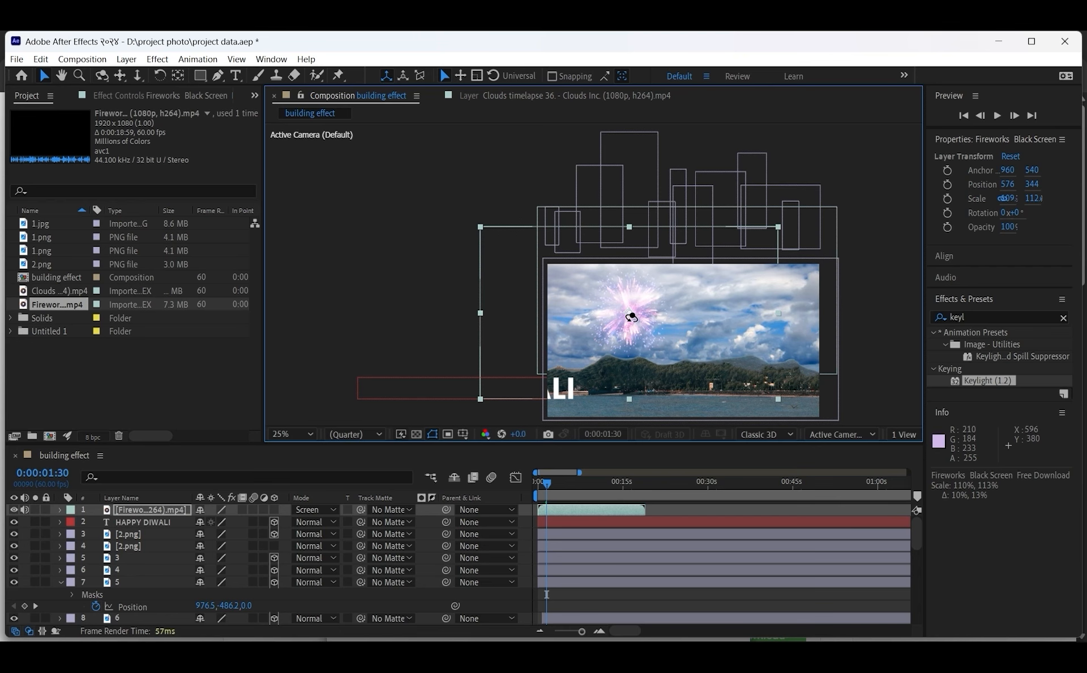
{"action": "left_click_drag", "start_coordinate": [634, 318], "coordinate": [673, 315]}
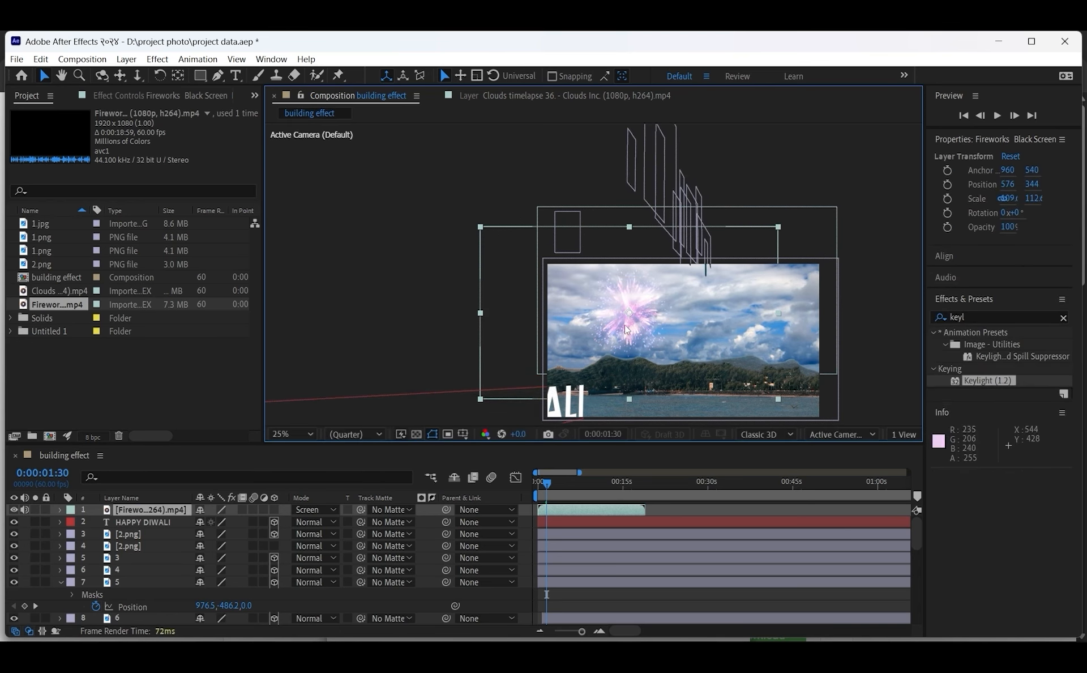
{"action": "key", "text": "ctrl+z"}
{"action": "left_click", "coordinate": [597, 508]}
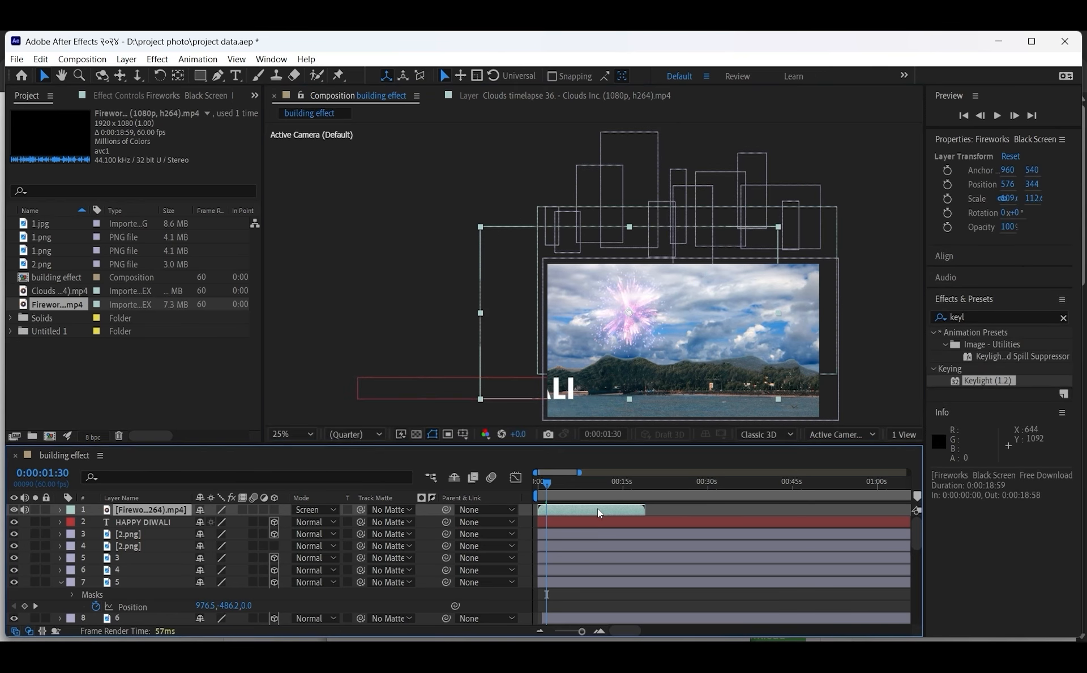
{"action": "mouse_move", "coordinate": [619, 337]}
{"action": "left_mouse_down"}
{"action": "mouse_move", "coordinate": [662, 327]}
{"action": "mouse_move", "coordinate": [602, 333]}
{"action": "left_mouse_up"}
{"action": "key", "text": "ctrl+d"}
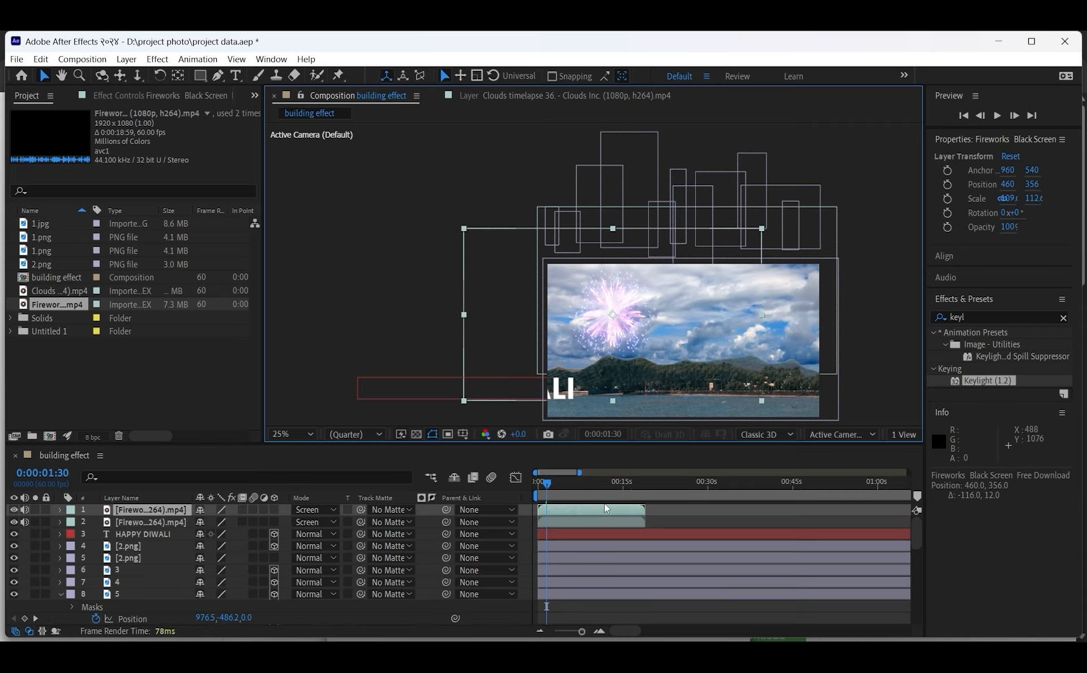
{"action": "left_click_drag", "start_coordinate": [614, 522], "coordinate": [547, 501]}
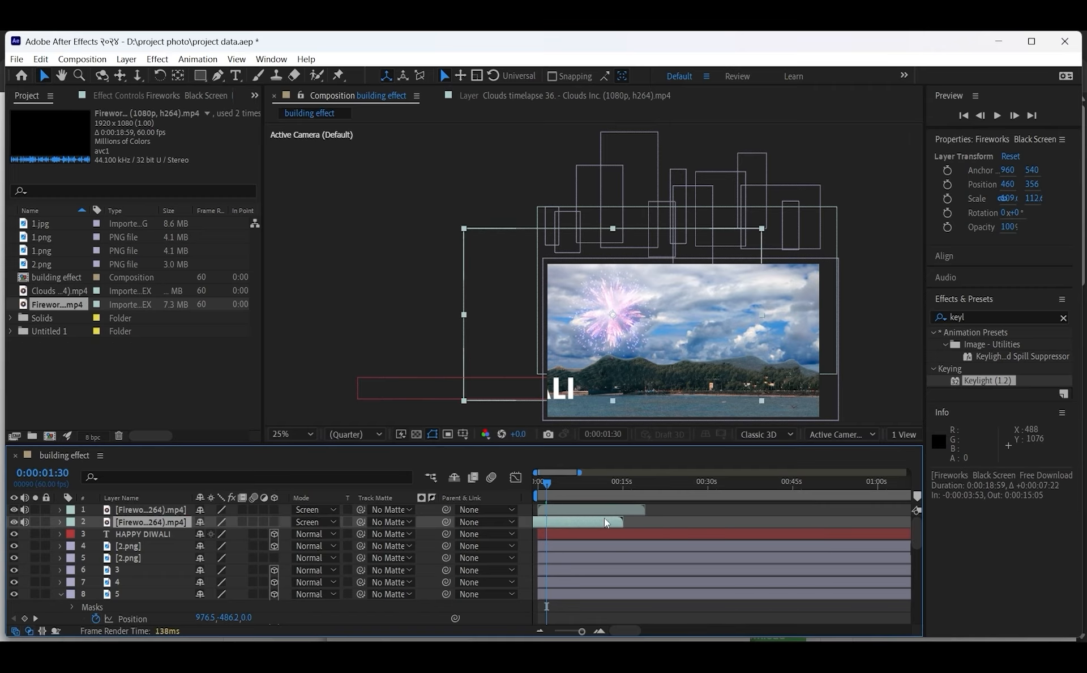
{"action": "key", "text": "Delete"}
Step: Split the fireworks layer at 0:00:06:45 and delete the part before the cut
{"action": "left_click_drag", "start_coordinate": [548, 484], "coordinate": [576, 485]}
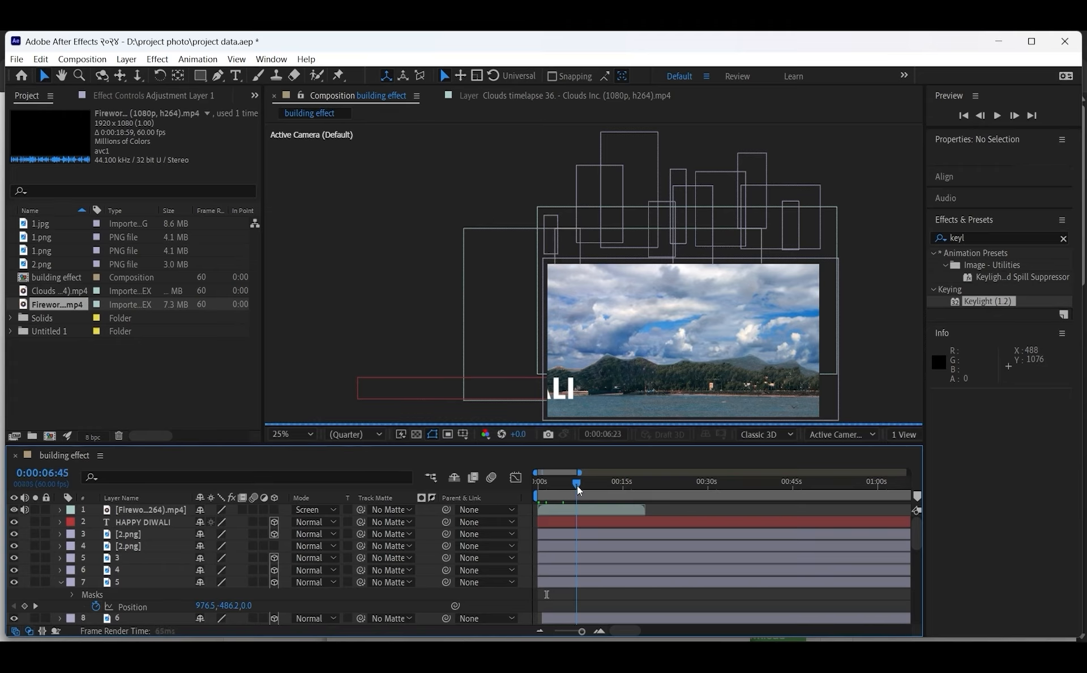
{"action": "left_click", "coordinate": [584, 514]}
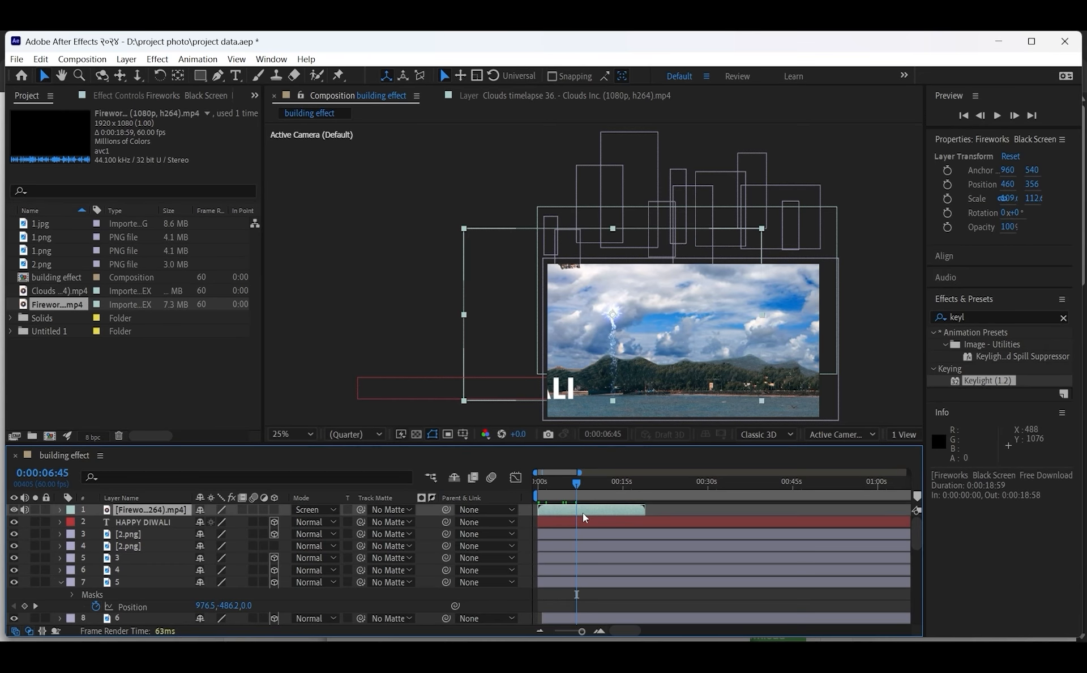
{"action": "right_click", "coordinate": [584, 513]}
{"action": "left_click", "coordinate": [40, 59]}
{"action": "left_click", "coordinate": [41, 59]}
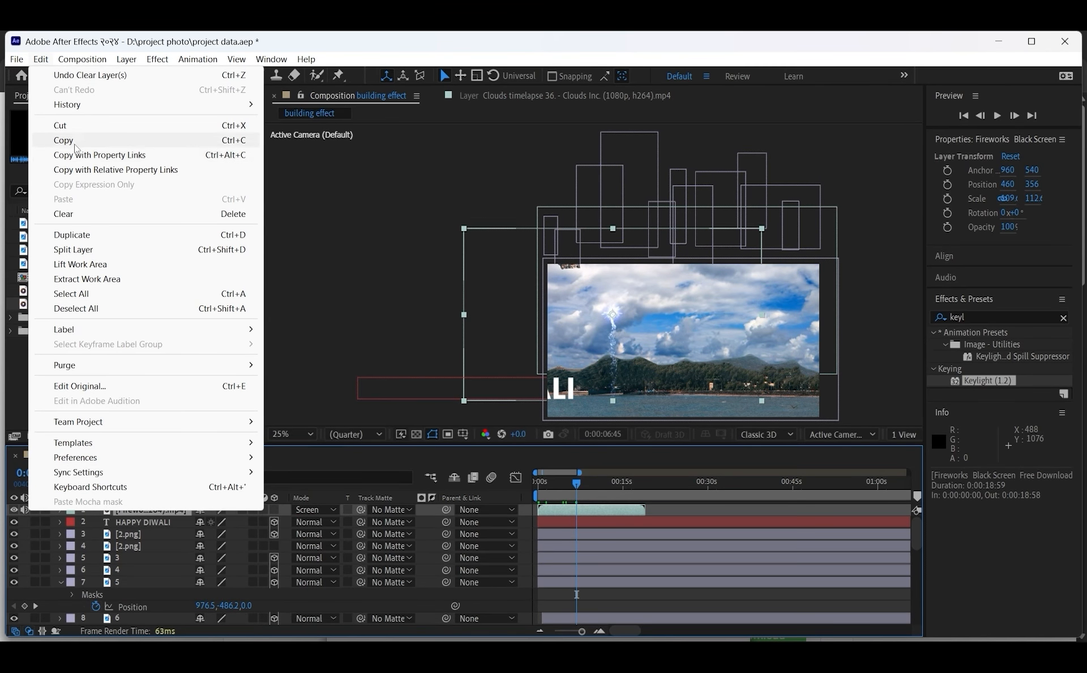
{"action": "left_click", "coordinate": [74, 249]}
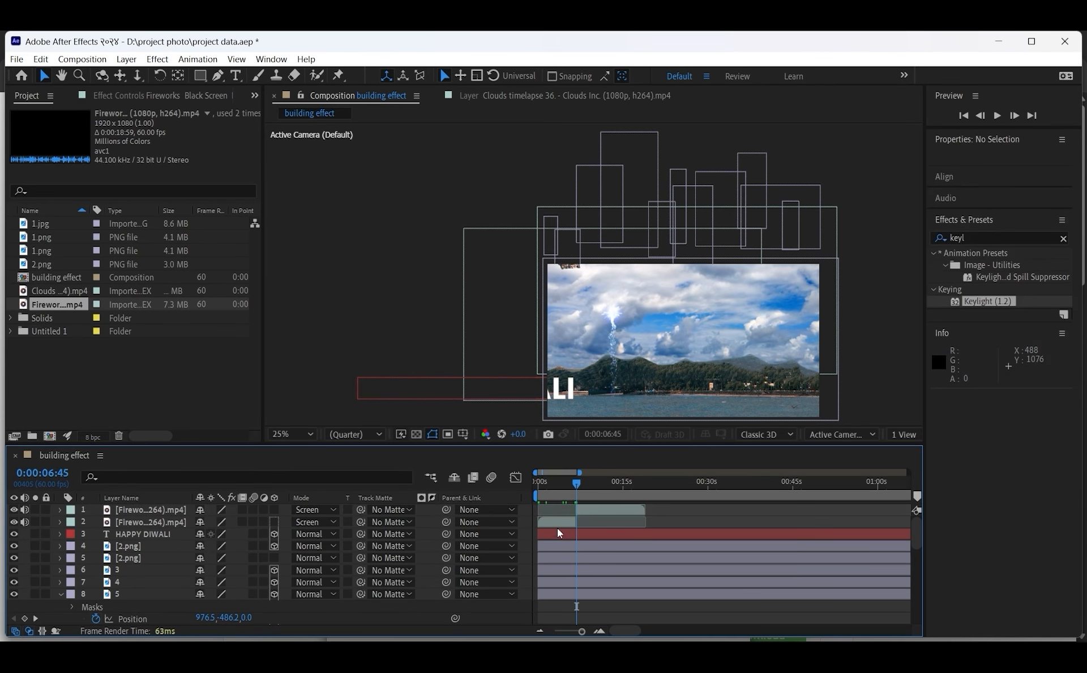
{"action": "left_click", "coordinate": [565, 523]}
{"action": "key", "text": "Delete"}
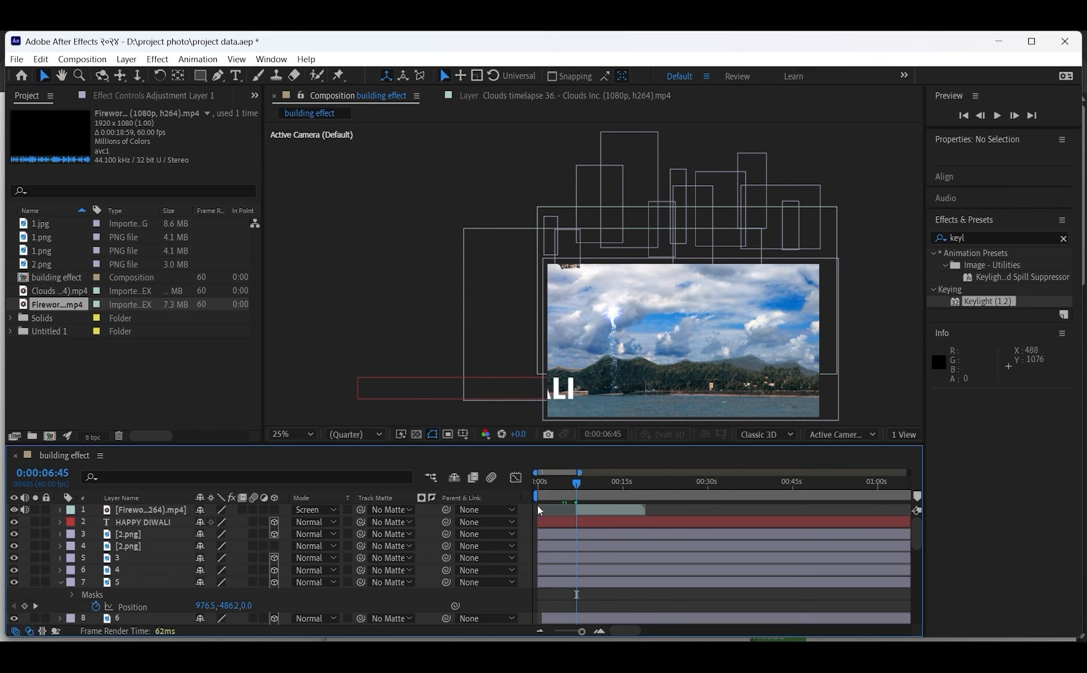
Step: Duplicate the trimmed fireworks clip, slide the copy to start at 0:00:11:15, and delete the other copy
{"action": "mouse_move", "coordinate": [586, 505]}
{"action": "left_mouse_down"}
{"action": "mouse_move", "coordinate": [546, 505]}
{"action": "mouse_move", "coordinate": [553, 484]}
{"action": "mouse_move", "coordinate": [526, 484]}
{"action": "mouse_move", "coordinate": [604, 493]}
{"action": "mouse_move", "coordinate": [570, 495]}
{"action": "left_mouse_up"}
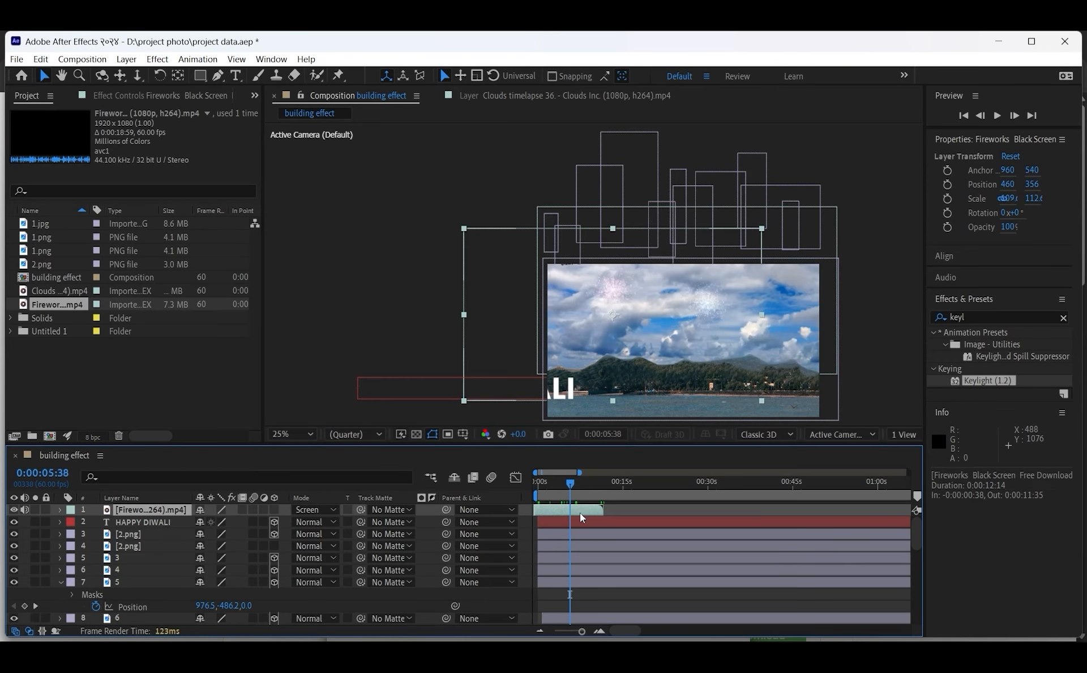
{"action": "key", "text": "ctrl+d"}
{"action": "left_click_drag", "start_coordinate": [582, 522], "coordinate": [649, 519]}
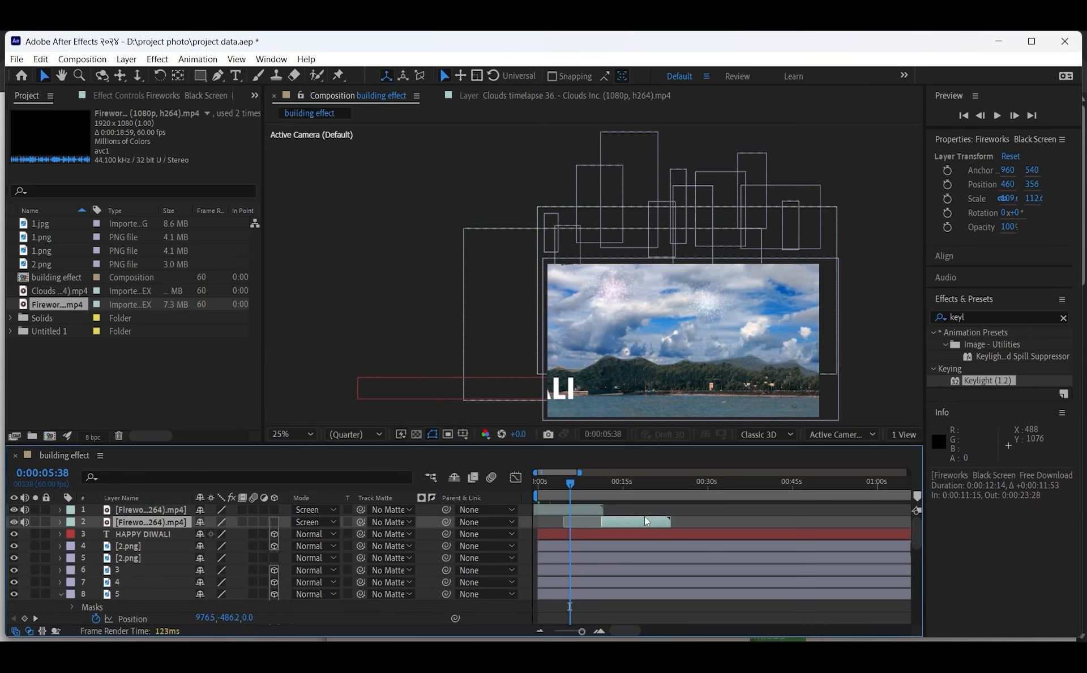
{"action": "left_click", "coordinate": [590, 511]}
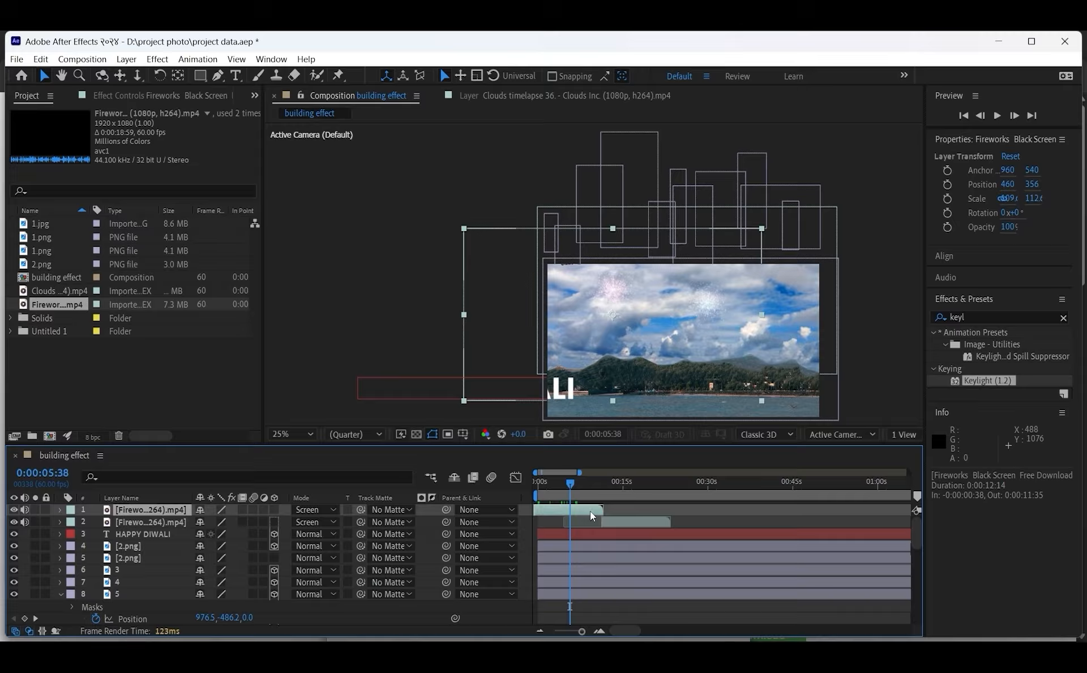
{"action": "key", "text": "Delete"}
Step: Move the fireworks clip to start at 0:04:59:23 and cut and paste it directly above Adjustment Layer 1, below the 1.png layer
{"action": "left_click_drag", "start_coordinate": [636, 504], "coordinate": [595, 475]}
{"action": "left_click", "coordinate": [737, 482]}
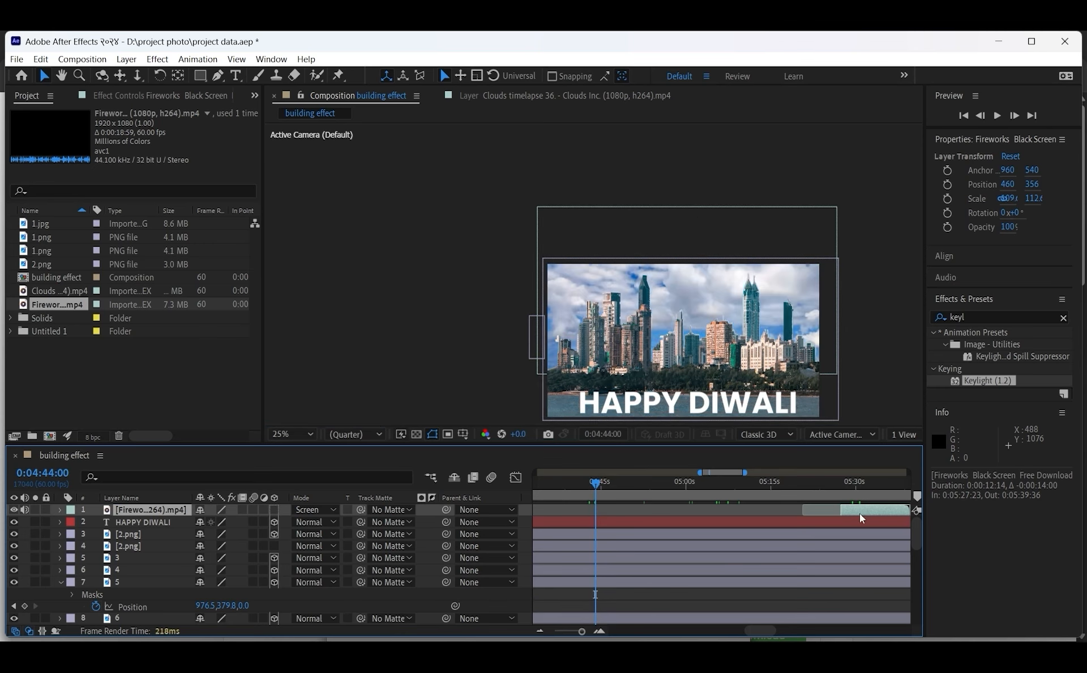
{"action": "left_click_drag", "start_coordinate": [865, 508], "coordinate": [707, 508]}
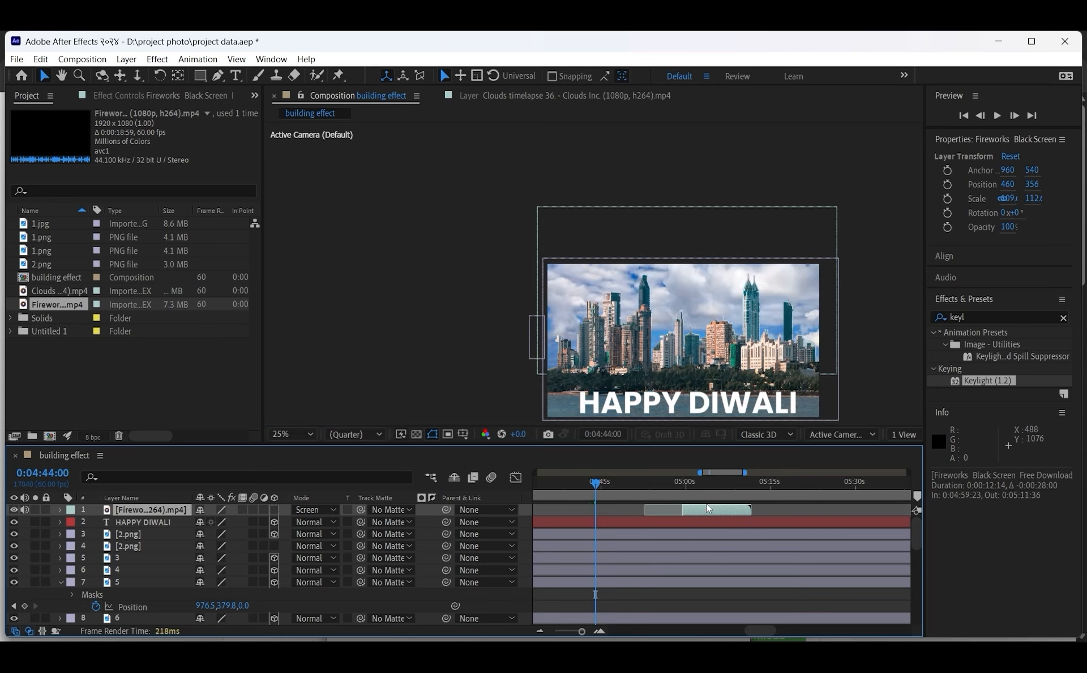
{"action": "key", "text": "ctrl+x"}
{"action": "scroll", "coordinate": [191, 585], "scroll_direction": "down", "scroll_amount": 5}
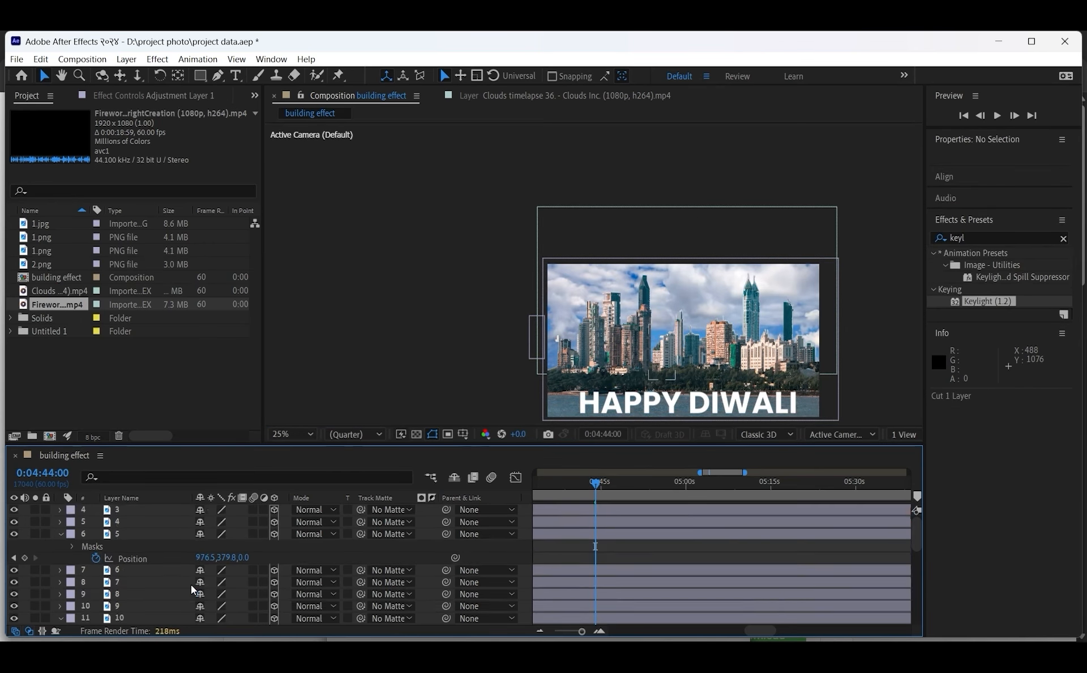
{"action": "left_click", "coordinate": [141, 583]}
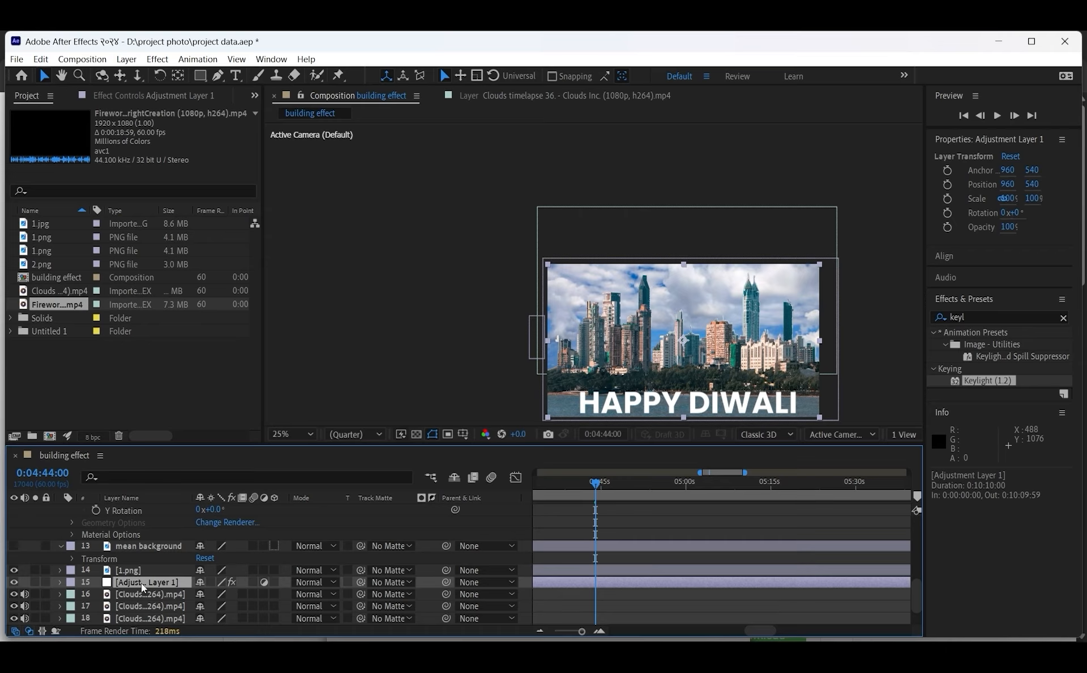
{"action": "key", "text": "ctrl+v"}
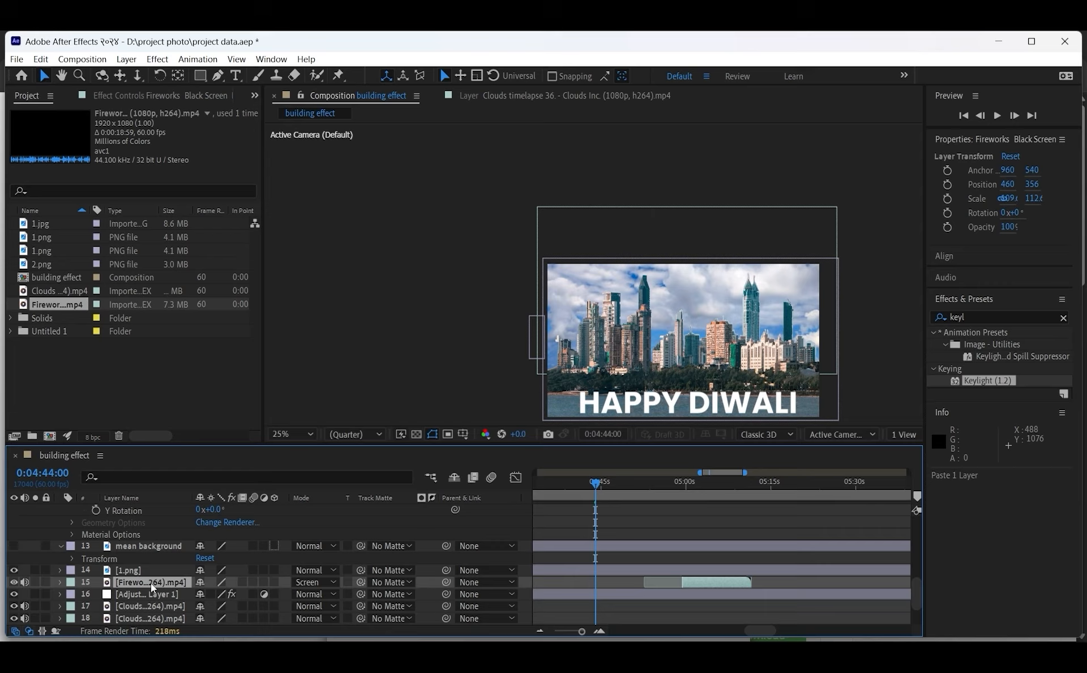
Step: Slide the fireworks clip along the timeline so it starts at 0:04:15:31, alongside the end of the HAPPY DIWALI text animation
{"action": "left_click_drag", "start_coordinate": [654, 484], "coordinate": [726, 484]}
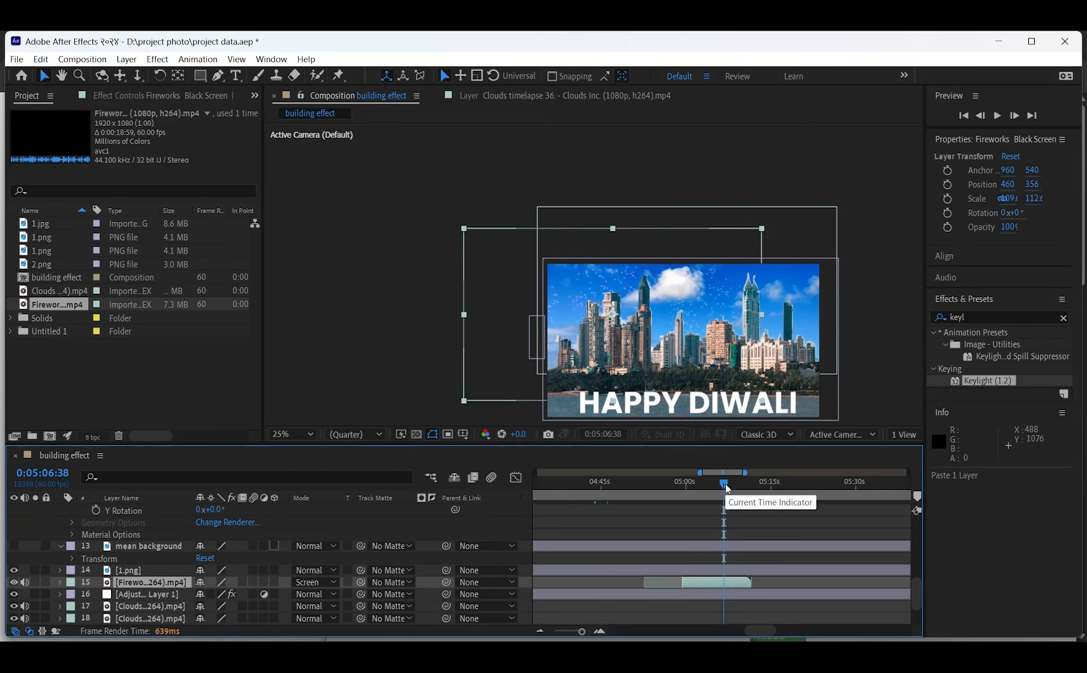
{"action": "left_click_drag", "start_coordinate": [701, 583], "coordinate": [649, 582]}
{"action": "left_click_drag", "start_coordinate": [678, 484], "coordinate": [566, 505]}
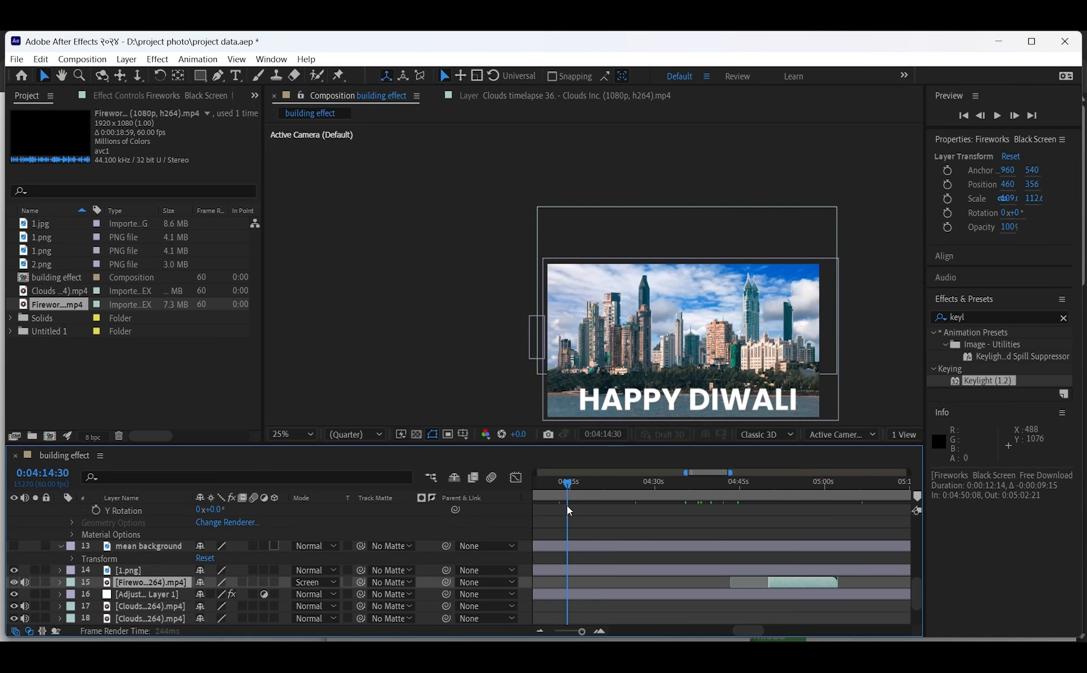
{"action": "left_click_drag", "start_coordinate": [781, 578], "coordinate": [699, 565]}
{"action": "left_click", "coordinate": [598, 483]}
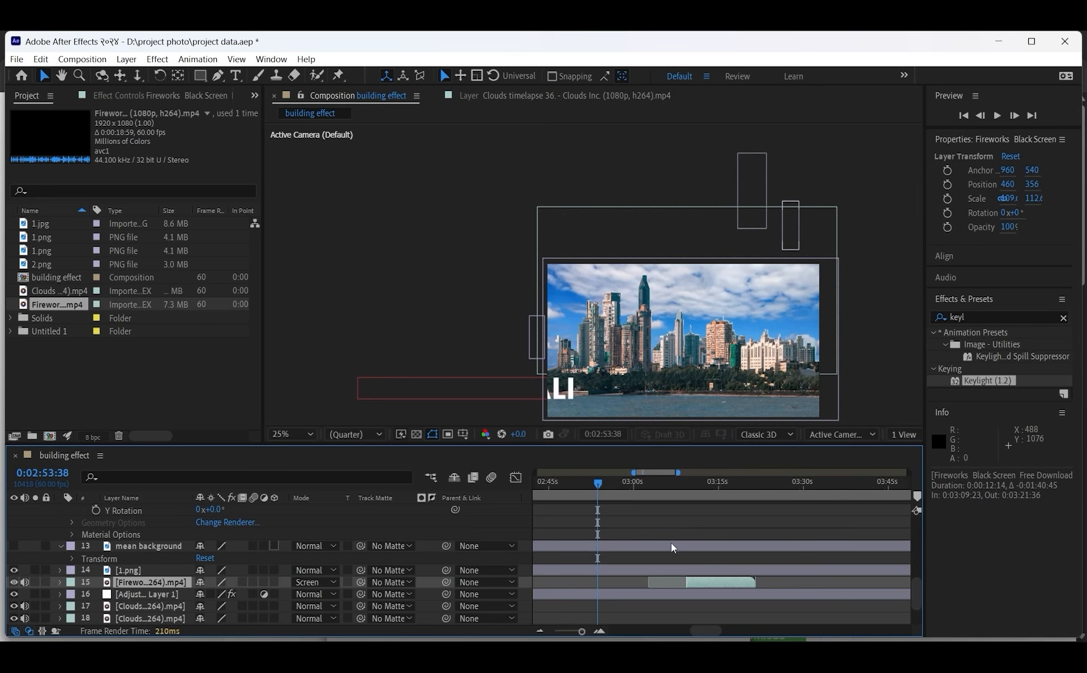
{"action": "left_click_drag", "start_coordinate": [655, 484], "coordinate": [872, 482]}
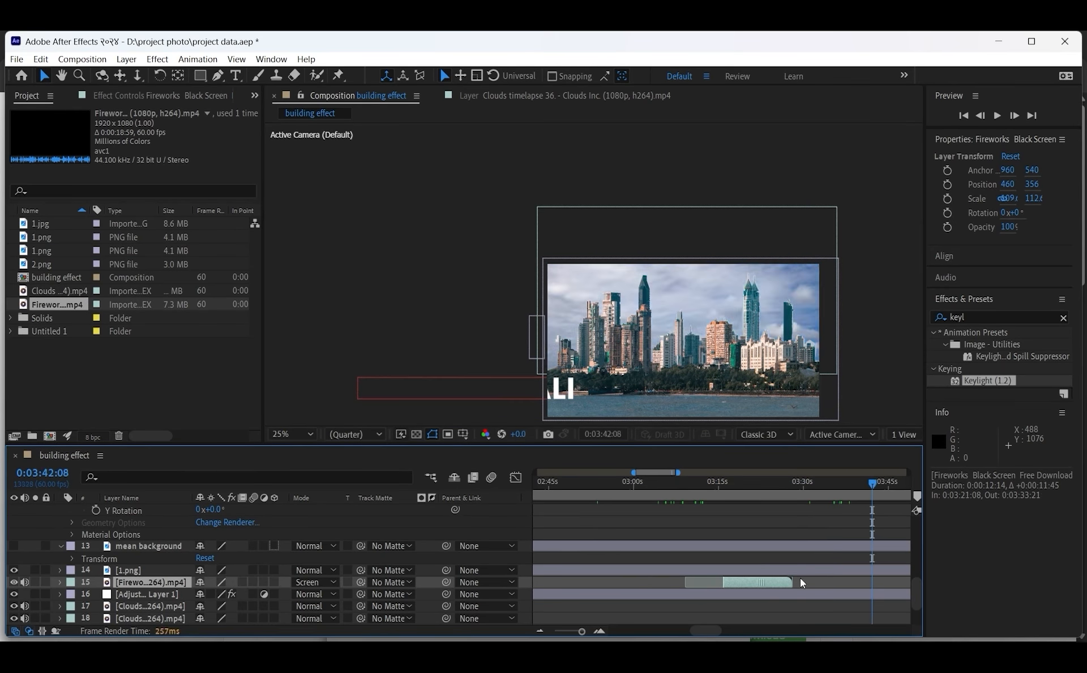
{"action": "left_click_drag", "start_coordinate": [790, 580], "coordinate": [848, 577]}
{"action": "left_click_drag", "start_coordinate": [746, 483], "coordinate": [783, 493]}
{"action": "left_click_drag", "start_coordinate": [665, 517], "coordinate": [704, 520]}
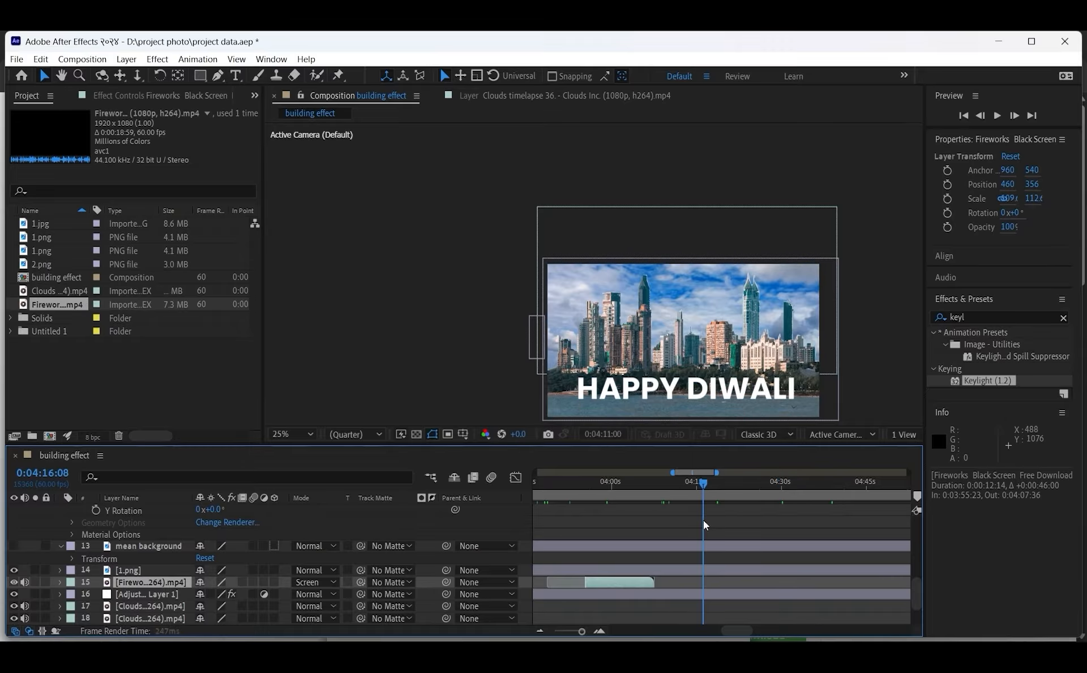
{"action": "left_click_drag", "start_coordinate": [621, 584], "coordinate": [733, 583]}
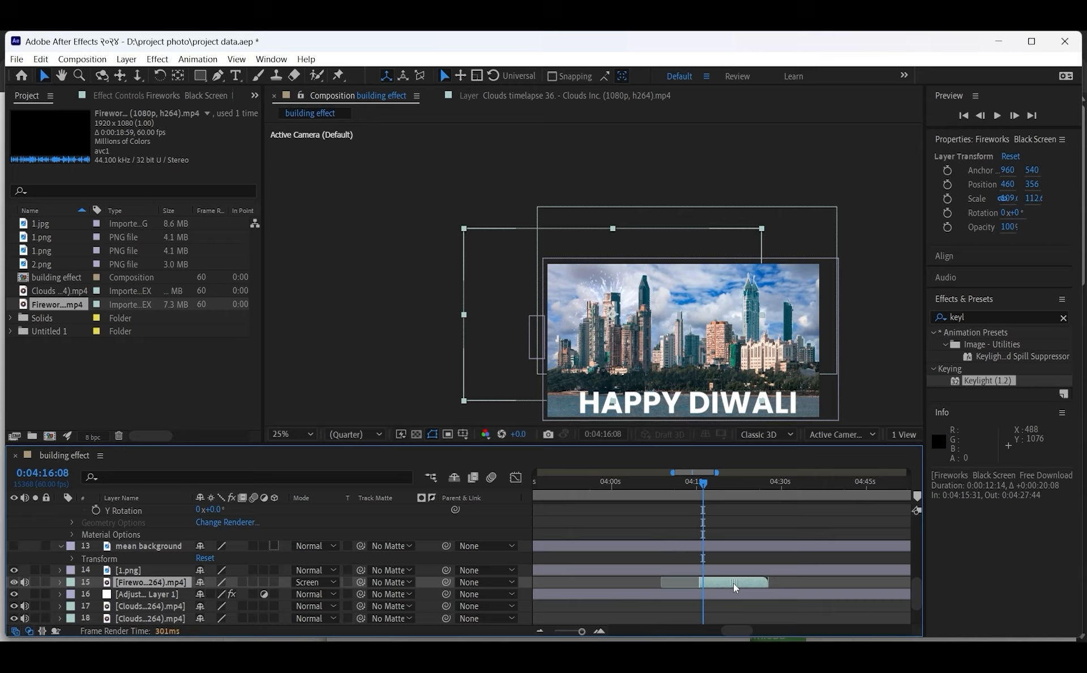
Step: Move the fireworks layer to Position 988, 320 at 0:04:21:08 and preview the bursts up to 0:04:25:08
{"action": "left_click_drag", "start_coordinate": [715, 480], "coordinate": [746, 481]}
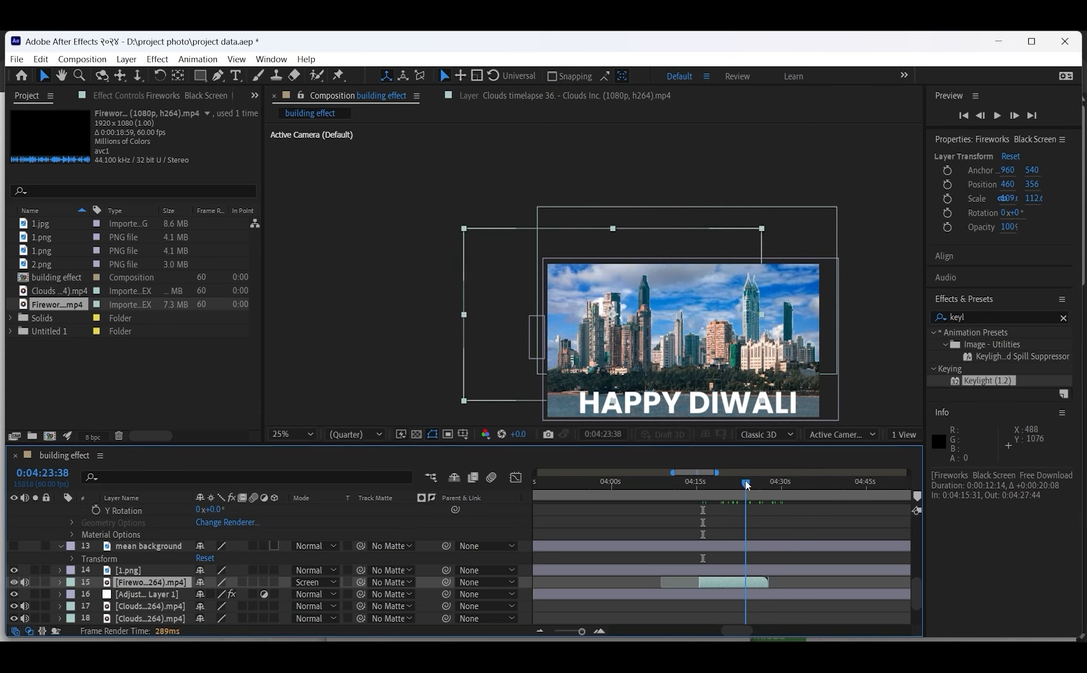
{"action": "left_click", "coordinate": [733, 484]}
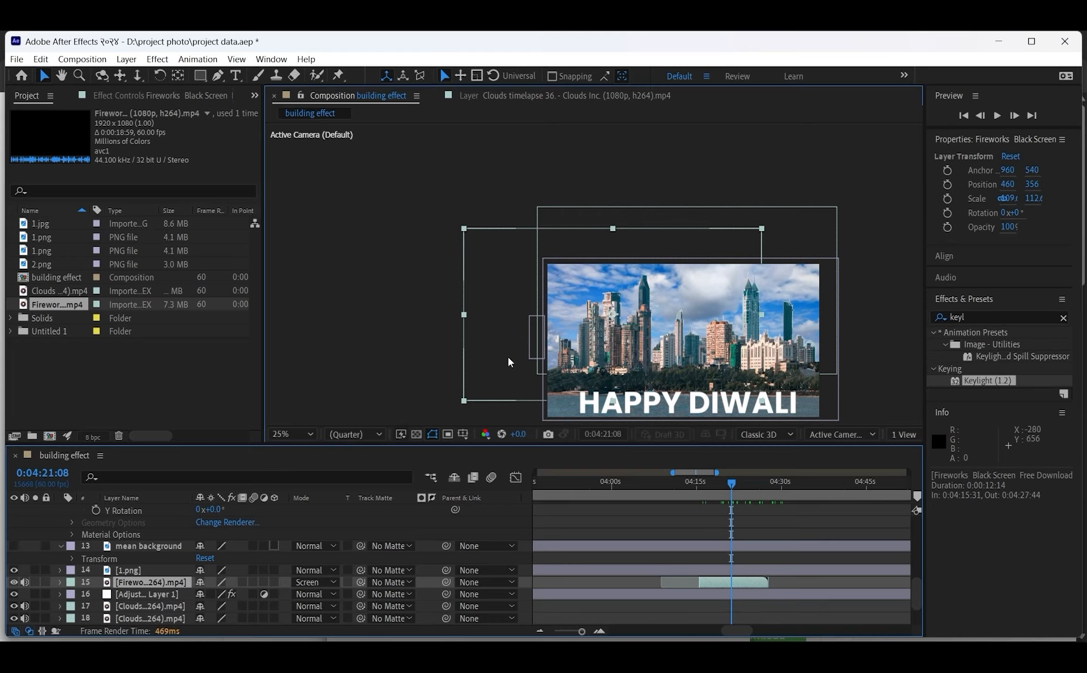
{"action": "left_click_drag", "start_coordinate": [508, 357], "coordinate": [620, 406]}
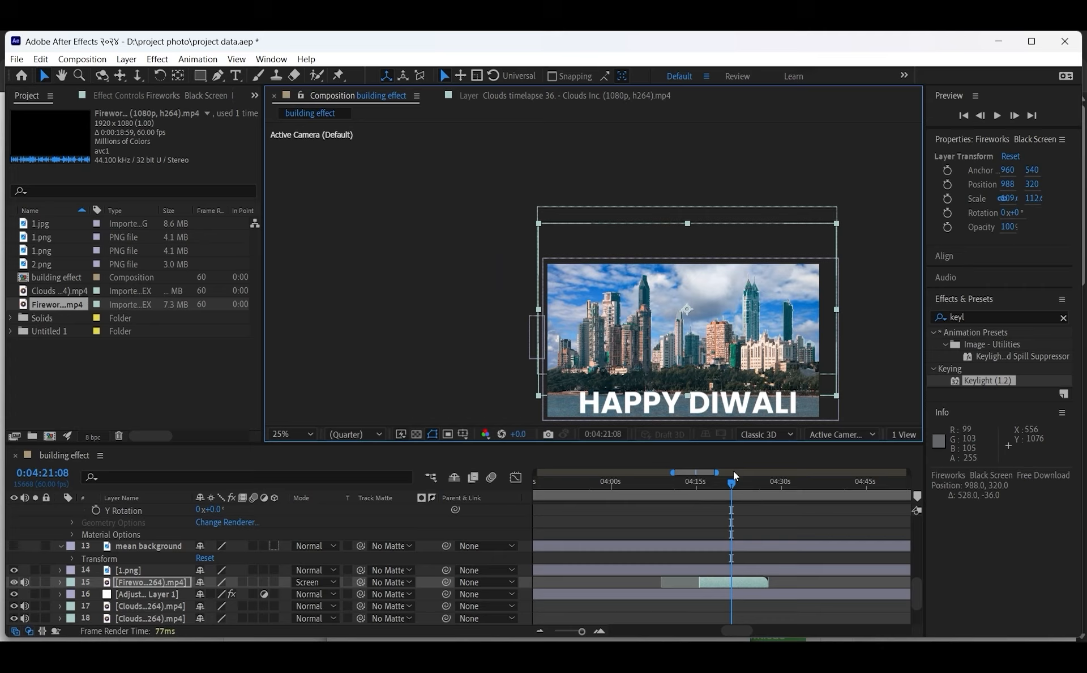
{"action": "left_click_drag", "start_coordinate": [725, 485], "coordinate": [756, 484]}
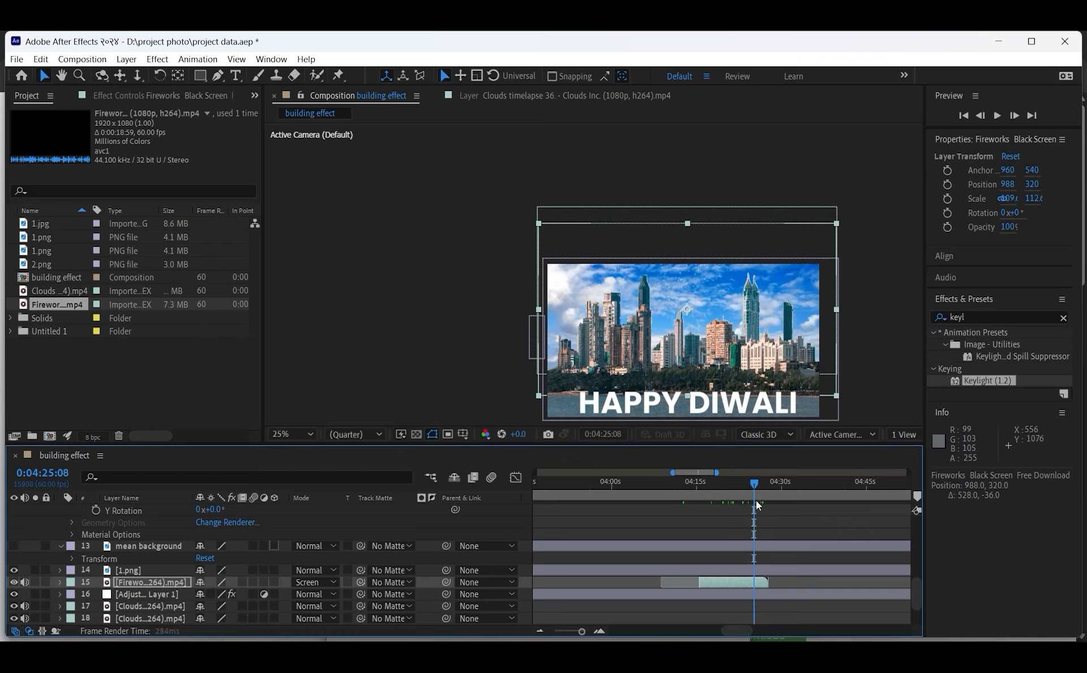
Step: Duplicate the fireworks clip repeatedly and slide each copy after the previous one, with the latest starting at about 0:05:32:39
{"action": "left_click", "coordinate": [729, 576]}
{"action": "left_click", "coordinate": [730, 584]}
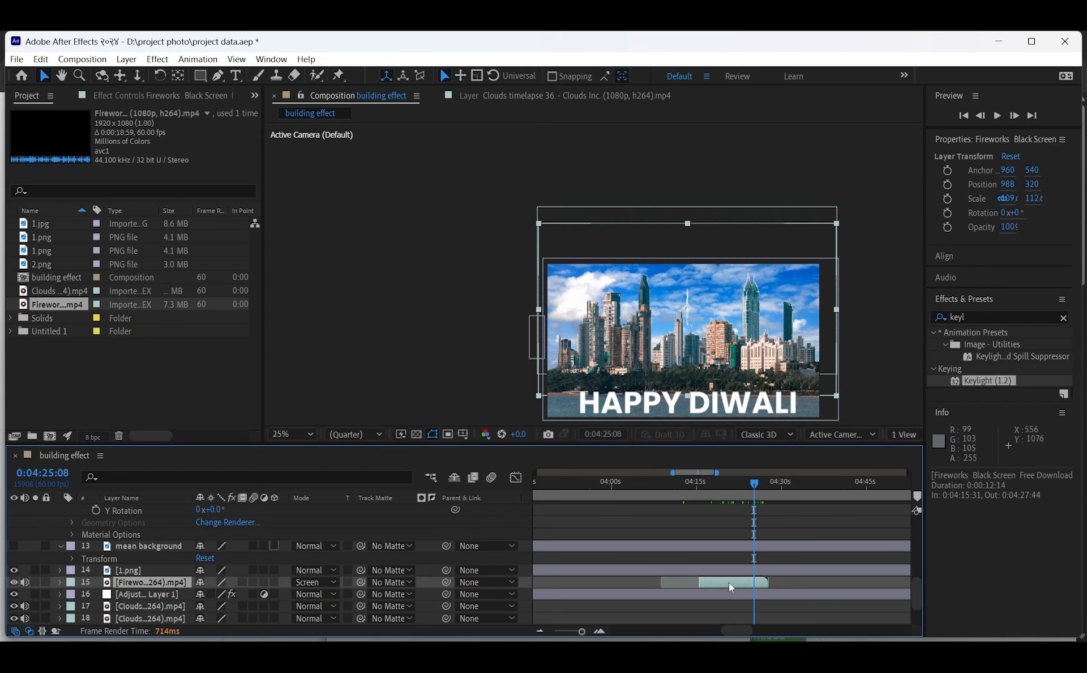
{"action": "key", "text": "ctrl+d"}
{"action": "left_click_drag", "start_coordinate": [749, 589], "coordinate": [885, 609]}
{"action": "key", "text": "ctrl+d"}
{"action": "key", "text": "ctrl+d"}
{"action": "left_click_drag", "start_coordinate": [847, 617], "coordinate": [911, 616]}
{"action": "scroll", "coordinate": [911, 589], "scroll_direction": "right", "scroll_amount": 5}
{"action": "key", "text": "ctrl+d"}
{"action": "left_click_drag", "start_coordinate": [747, 594], "coordinate": [879, 606]}
{"action": "key", "text": "ctrl+d"}
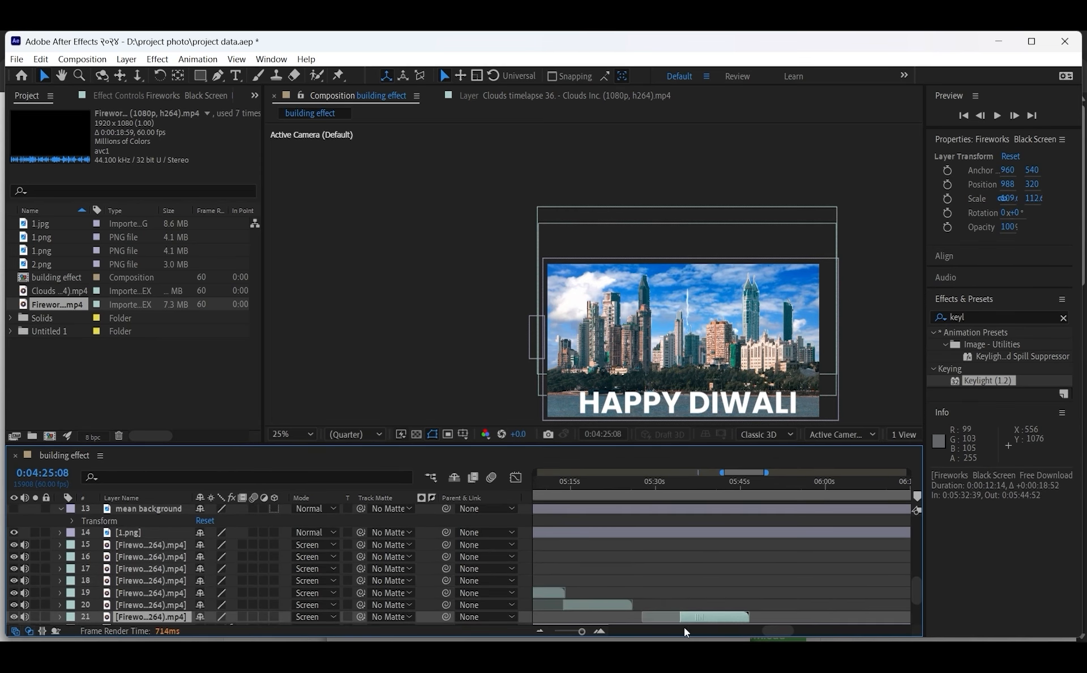
Step: Continue duplicating the fireworks clip and staggering the copies along the timeline, up to a copy starting at about 0:08:10:47
{"action": "key", "text": "ctrl+d"}
{"action": "left_click_drag", "start_coordinate": [661, 593], "coordinate": [831, 631]}
{"action": "key", "text": "ctrl+d"}
{"action": "key", "text": "ctrl+d"}
{"action": "key", "text": "ctrl+d"}
{"action": "key", "text": "ctrl+d"}
{"action": "key", "text": "ctrl+d"}
{"action": "key", "text": "ctrl+d"}
{"action": "left_click_drag", "start_coordinate": [663, 592], "coordinate": [780, 604]}
{"action": "key", "text": "ctrl+d"}
{"action": "key", "text": "ctrl+d"}
{"action": "left_click_drag", "start_coordinate": [781, 580], "coordinate": [850, 580]}
{"action": "left_click_drag", "start_coordinate": [892, 557], "coordinate": [885, 557]}
{"action": "left_click_drag", "start_coordinate": [835, 630], "coordinate": [855, 630]}
{"action": "key", "text": "ctrl+d"}
{"action": "double_click", "coordinate": [680, 570]}
{"action": "left_click_drag", "start_coordinate": [680, 569], "coordinate": [722, 570]}
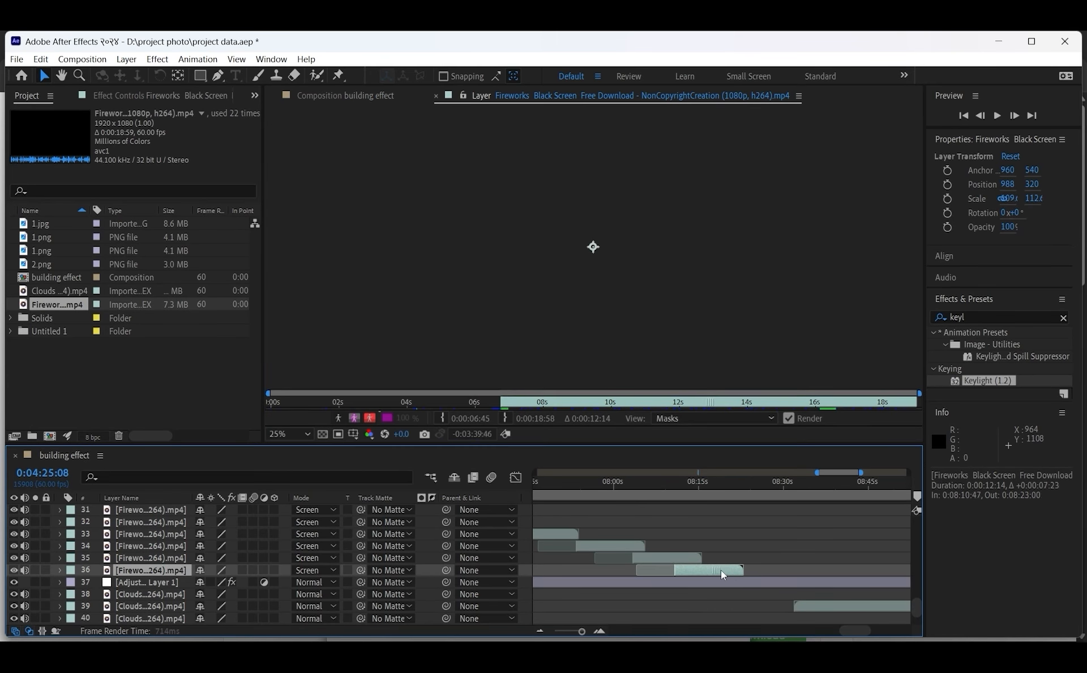
Step: Return to the building effect composition view and add further staggered fireworks copies until the last one starts at 0:09:59:03
{"action": "left_click", "coordinate": [347, 96]}
{"action": "left_click_drag", "start_coordinate": [742, 630], "coordinate": [870, 629]}
{"action": "key", "text": "ctrl+d"}
{"action": "left_click_drag", "start_coordinate": [715, 581], "coordinate": [779, 581]}
{"action": "key", "text": "ctrl+d"}
{"action": "left_click_drag", "start_coordinate": [782, 595], "coordinate": [843, 594]}
{"action": "key", "text": "ctrl+d"}
{"action": "left_click_drag", "start_coordinate": [850, 606], "coordinate": [911, 610]}
{"action": "mouse_move", "coordinate": [859, 630]}
{"action": "left_mouse_down"}
{"action": "mouse_move", "coordinate": [881, 631]}
{"action": "mouse_move", "coordinate": [878, 618]}
{"action": "left_mouse_up"}
Step: Return to 0:00:00:00 and create a new adjustment layer directly above the HAPPY DIWALI text layer
{"action": "left_click_drag", "start_coordinate": [894, 630], "coordinate": [627, 631]}
{"action": "left_click_drag", "start_coordinate": [547, 483], "coordinate": [90, 463]}
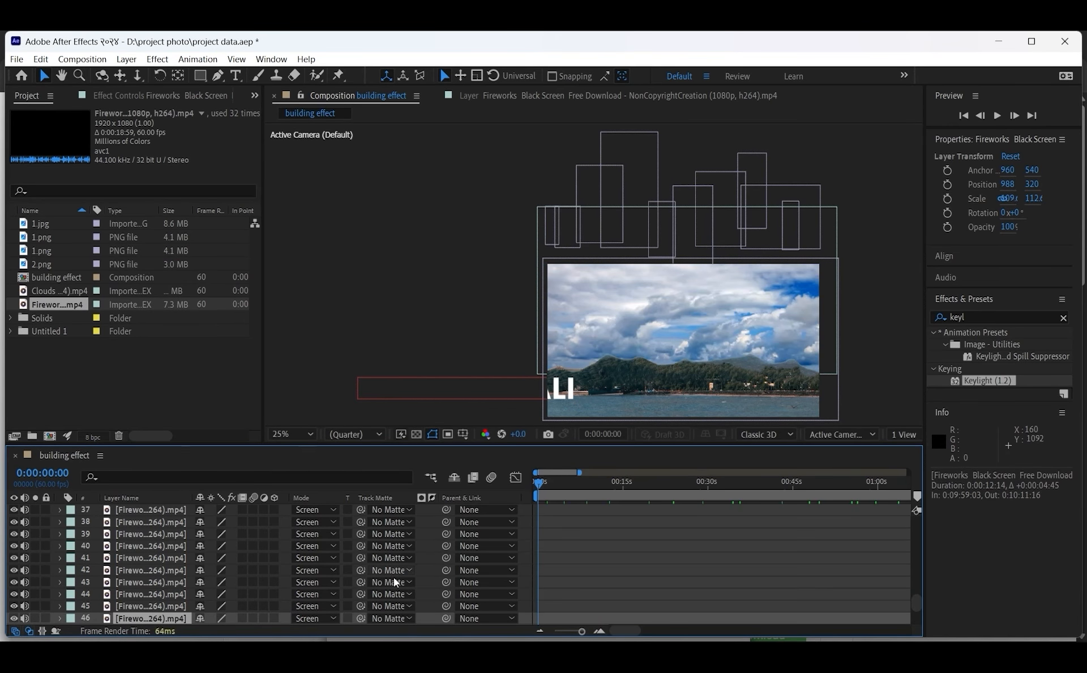
{"action": "scroll", "coordinate": [301, 541], "scroll_direction": "down", "scroll_amount": 4}
{"action": "scroll", "coordinate": [287, 580], "scroll_direction": "up", "scroll_amount": 2}
{"action": "scroll", "coordinate": [287, 579], "scroll_direction": "up", "scroll_amount": 15}
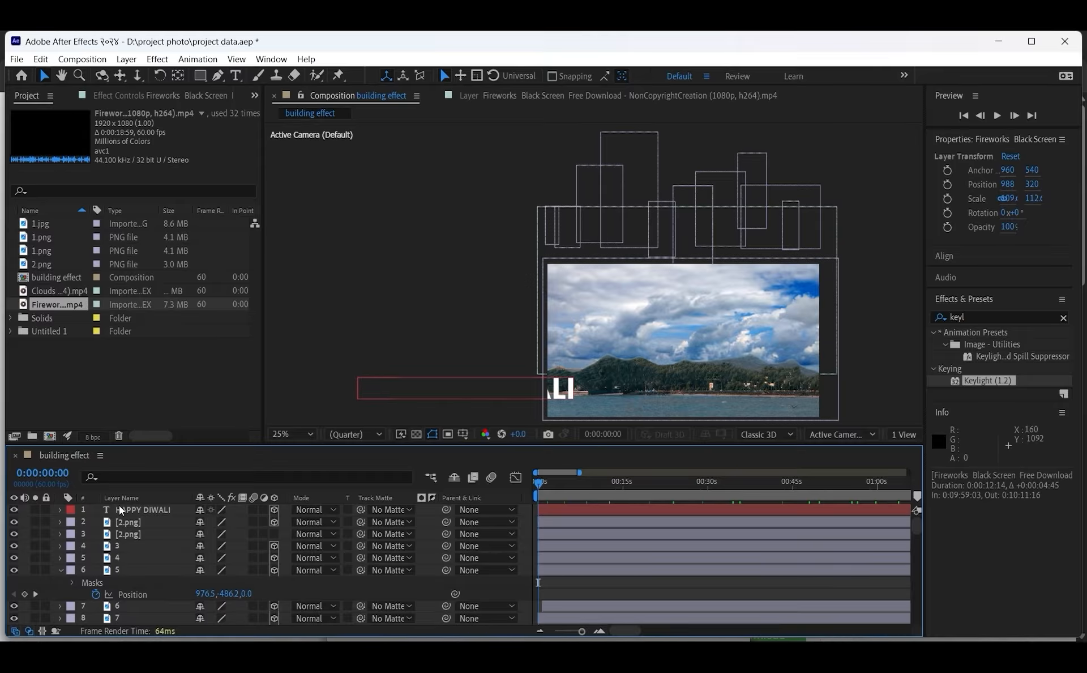
{"action": "left_click", "coordinate": [119, 507]}
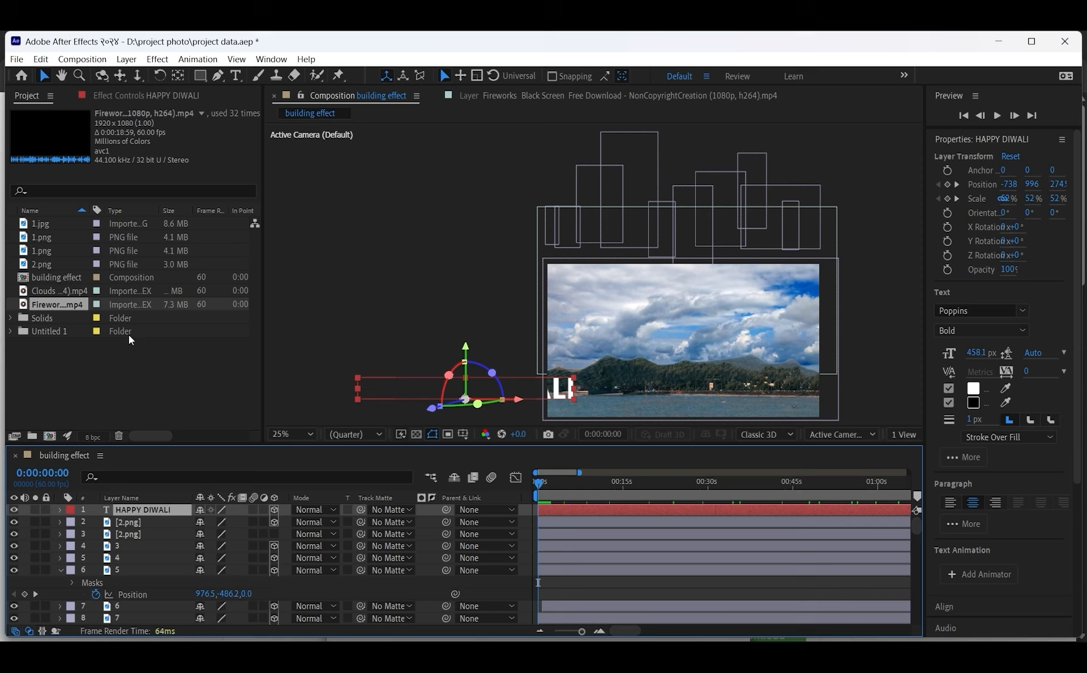
{"action": "left_click", "coordinate": [159, 59]}
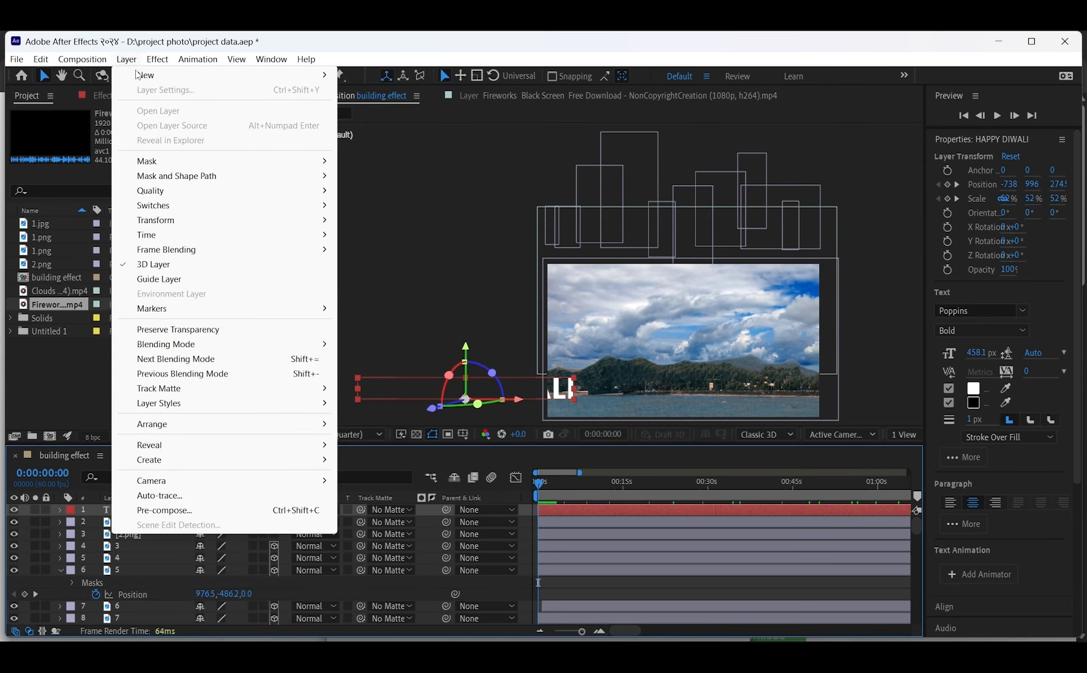
{"action": "mouse_move", "coordinate": [140, 75]}
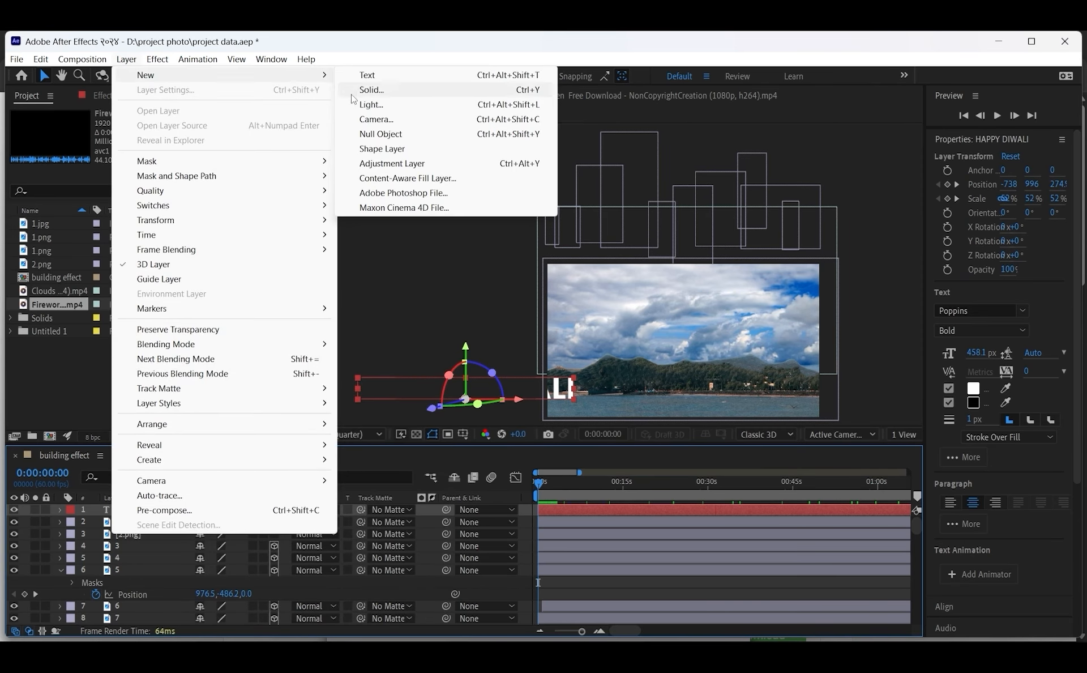
{"action": "left_click", "coordinate": [385, 164]}
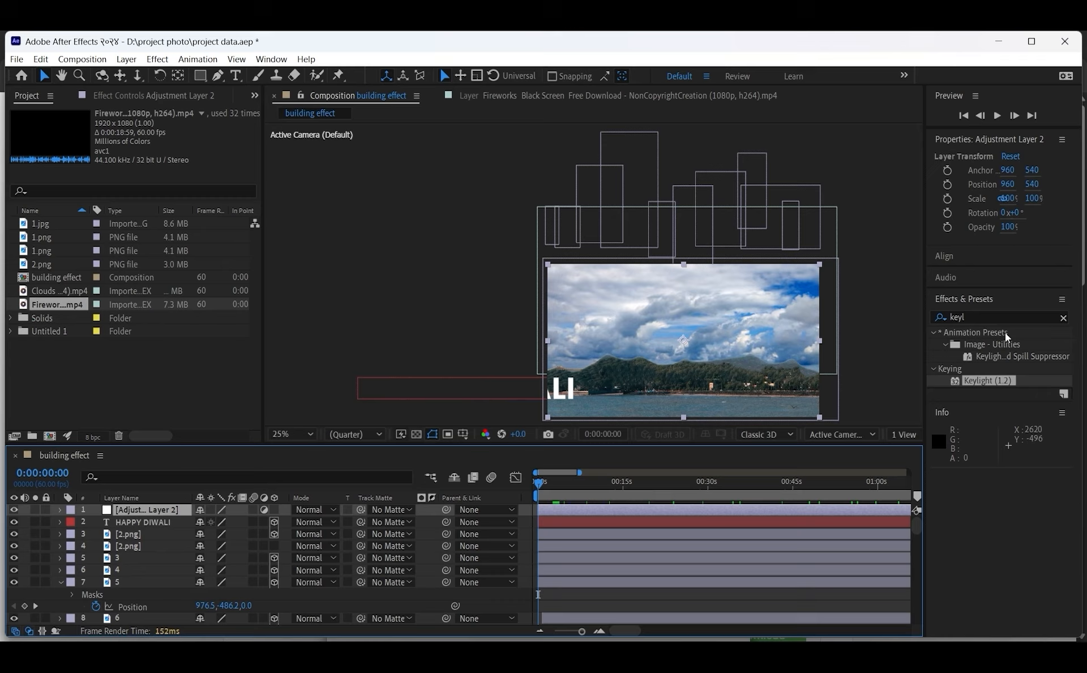
Step: Search the effects for "lum" and apply Lumetri Color to Adjustment Layer 2
{"action": "left_click", "coordinate": [1005, 318]}
{"action": "key", "text": "BackSpace"}
{"action": "key", "text": "BackSpace"}
{"action": "key", "text": "BackSpace"}
{"action": "key", "text": "BackSpace"}
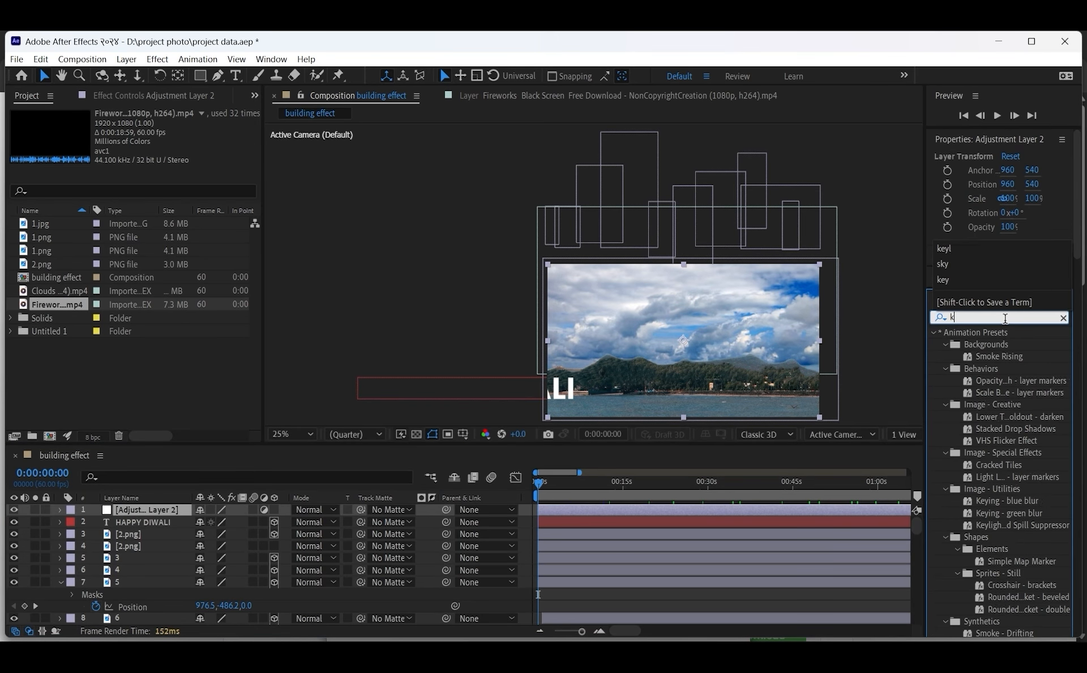
{"action": "type", "text": "lumtr"}
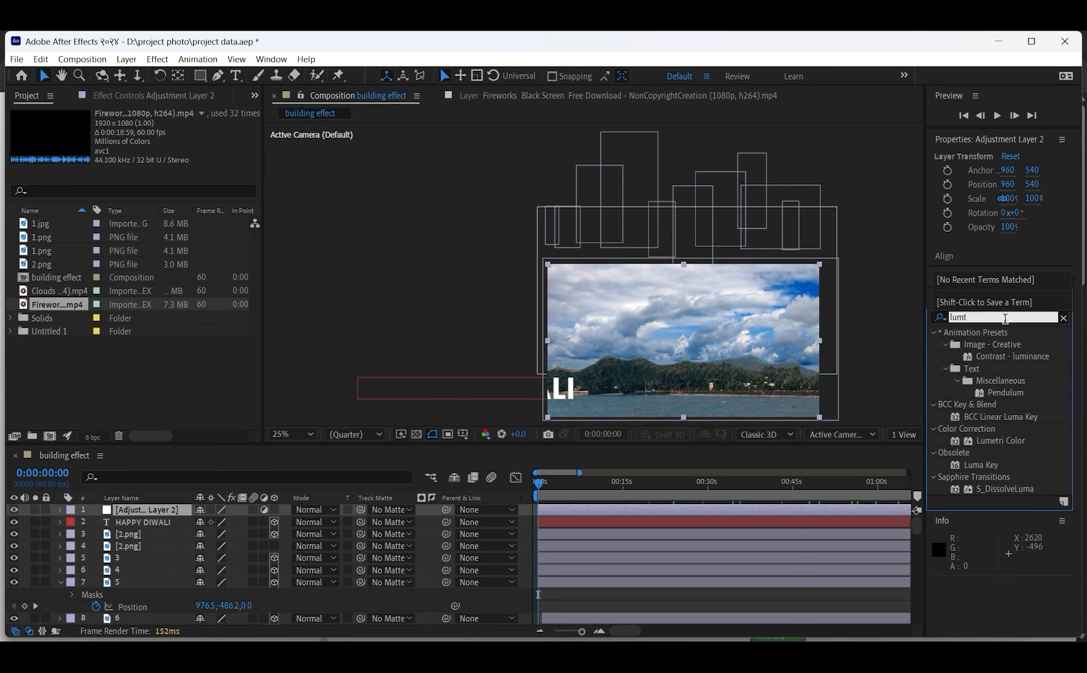
{"action": "key", "text": "BackSpace"}
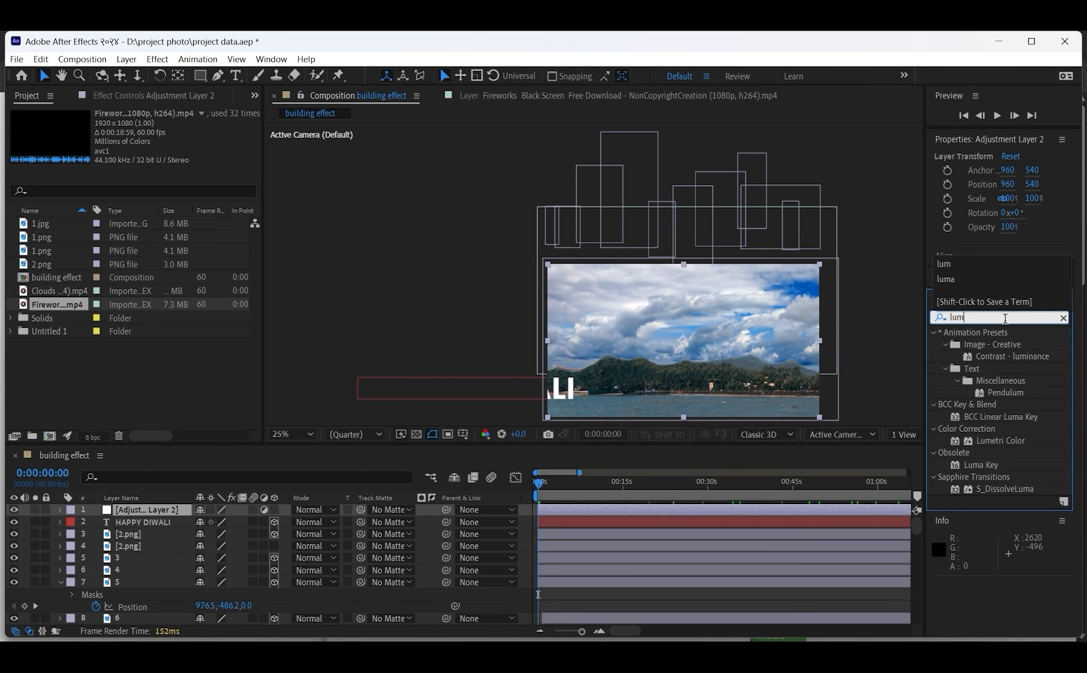
{"action": "double_click", "coordinate": [1010, 441]}
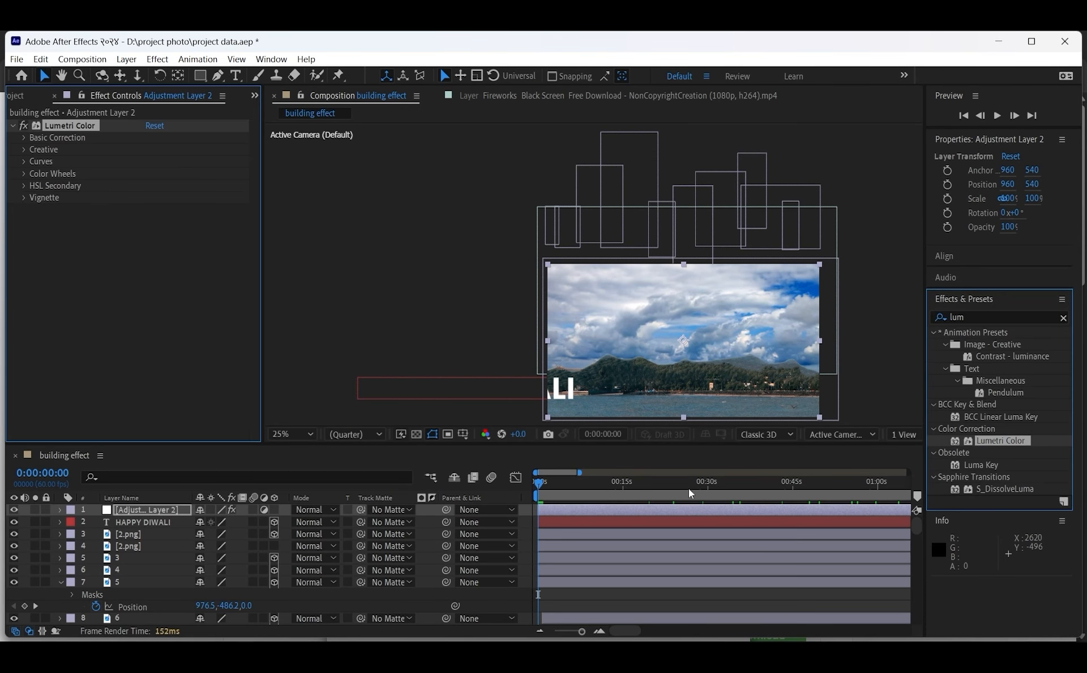
{"action": "left_click", "coordinate": [562, 508]}
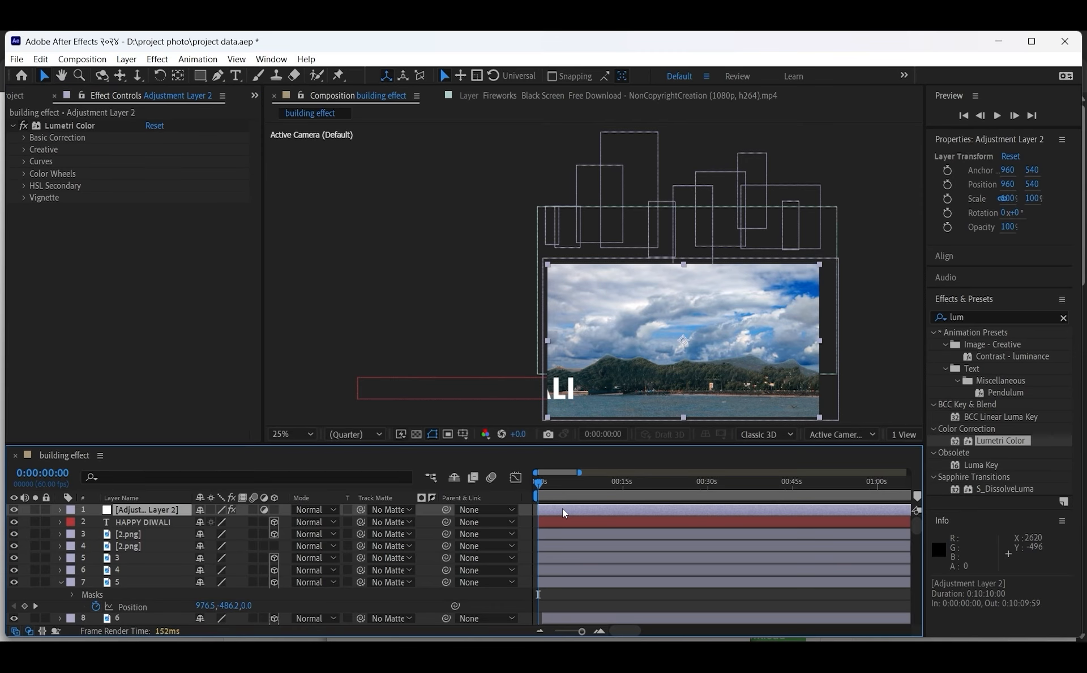
Step: In Lumetri's Basic Correction, set Contrast to -13, Highlights to -32, Shadows to -29 and Blacks to -16
{"action": "left_click", "coordinate": [22, 139]}
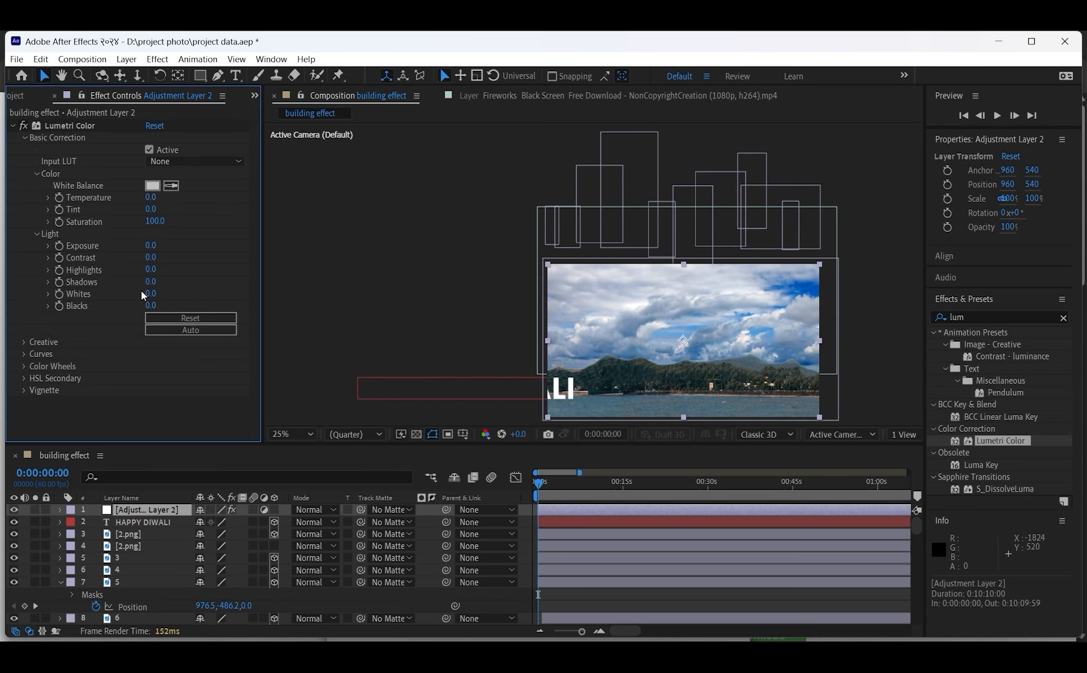
{"action": "left_click_drag", "start_coordinate": [150, 281], "coordinate": [116, 276]}
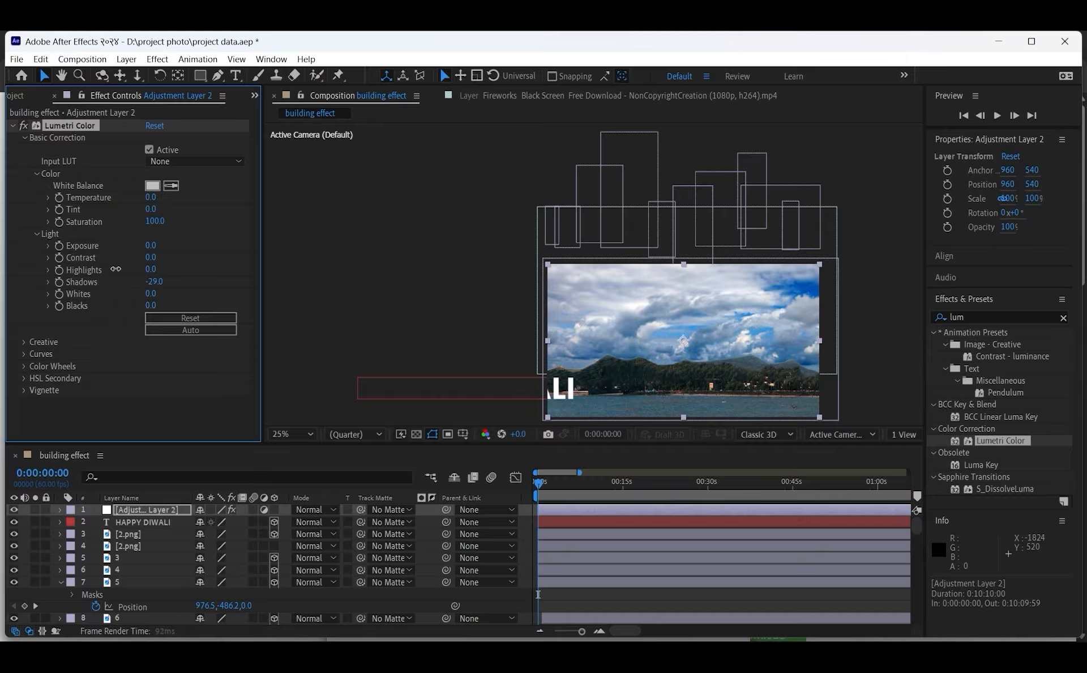
{"action": "left_click_drag", "start_coordinate": [538, 474], "coordinate": [872, 490]}
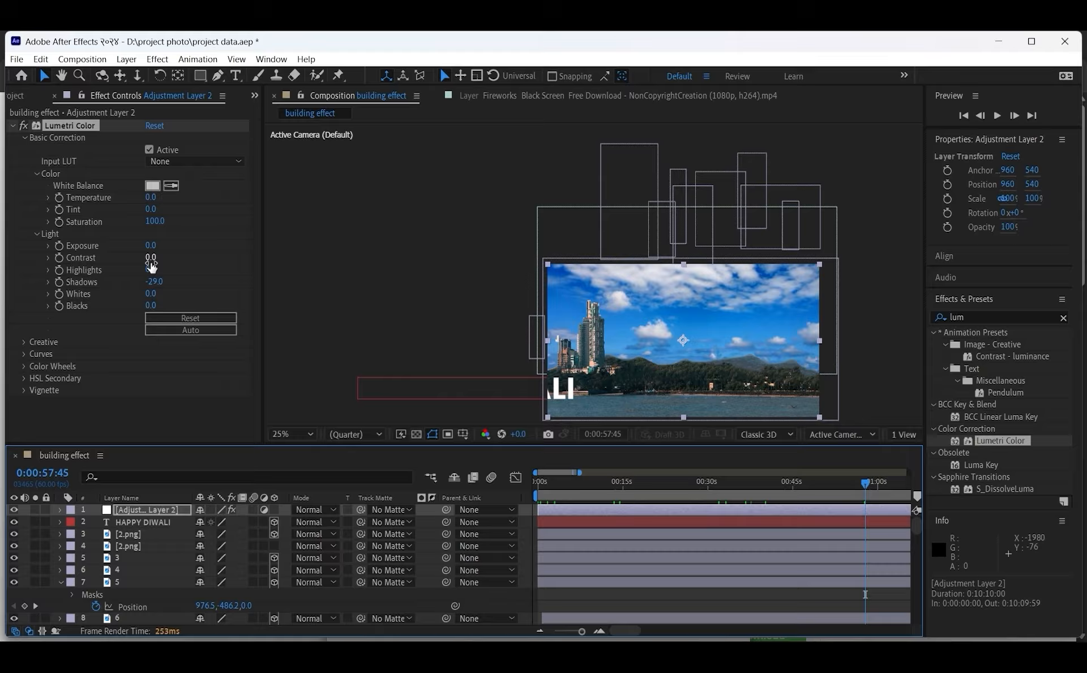
{"action": "left_click_drag", "start_coordinate": [151, 270], "coordinate": [136, 281]}
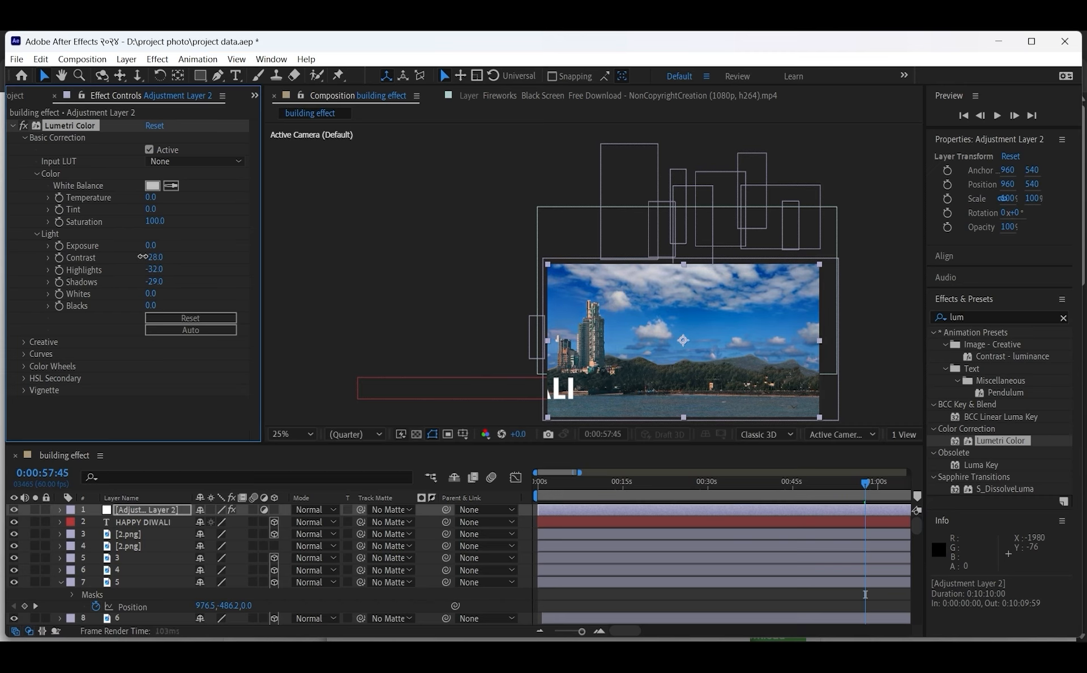
{"action": "mouse_move", "coordinate": [147, 257]}
{"action": "left_mouse_down"}
{"action": "mouse_move", "coordinate": [169, 255]}
{"action": "mouse_move", "coordinate": [153, 257]}
{"action": "left_mouse_up"}
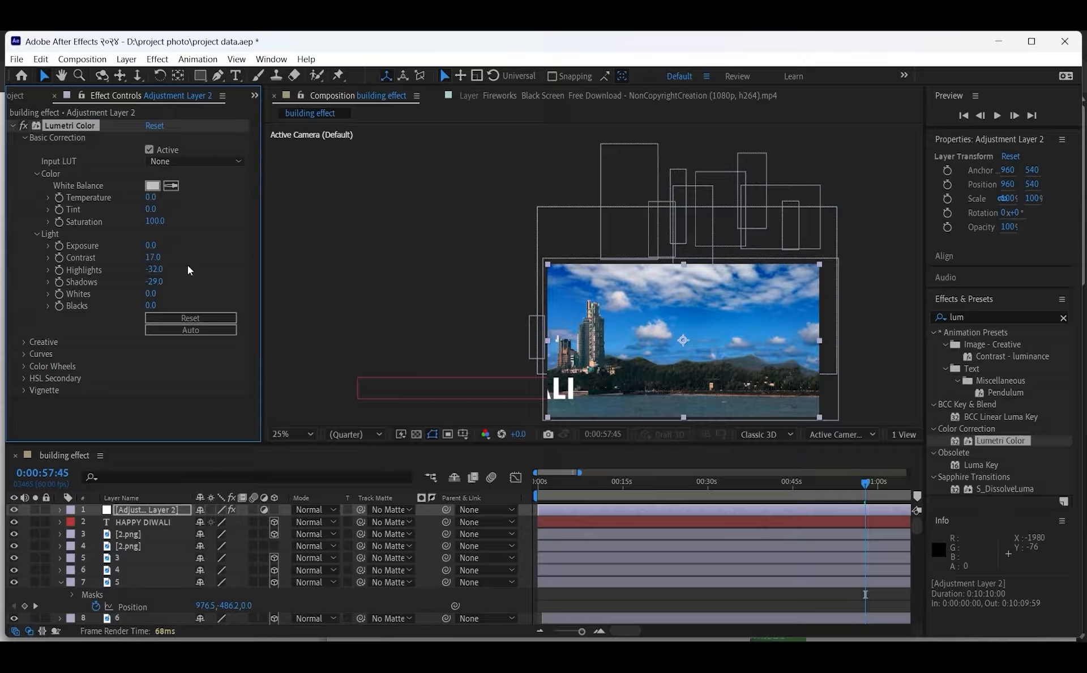
{"action": "left_click", "coordinate": [157, 257]}
{"action": "left_click", "coordinate": [207, 246]}
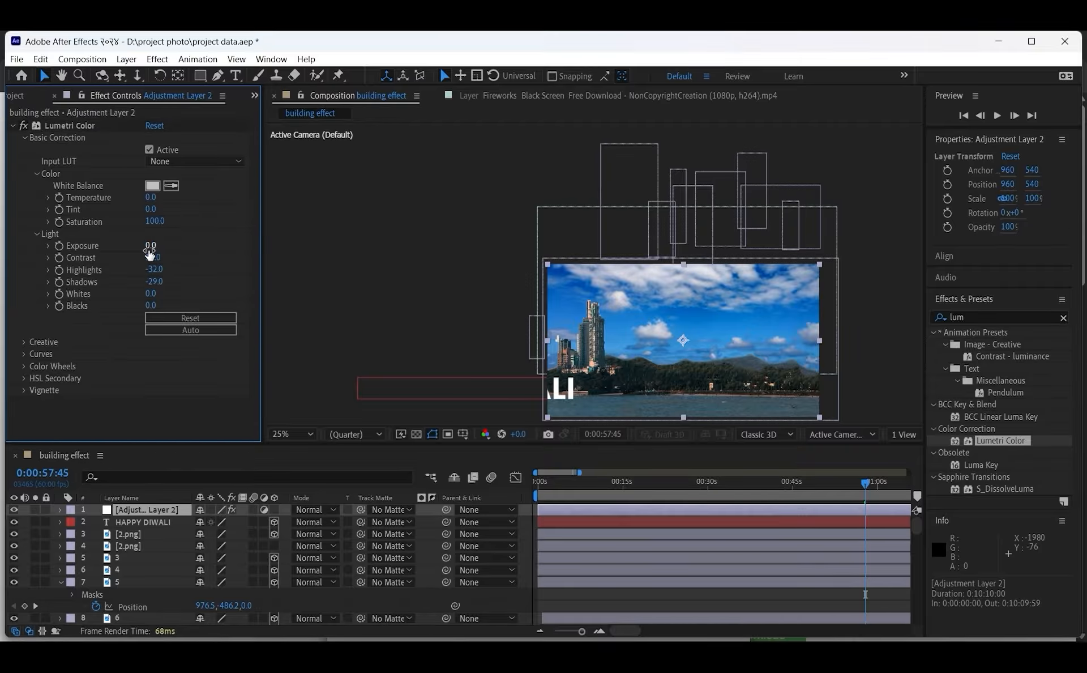
{"action": "left_click_drag", "start_coordinate": [148, 259], "coordinate": [133, 262]}
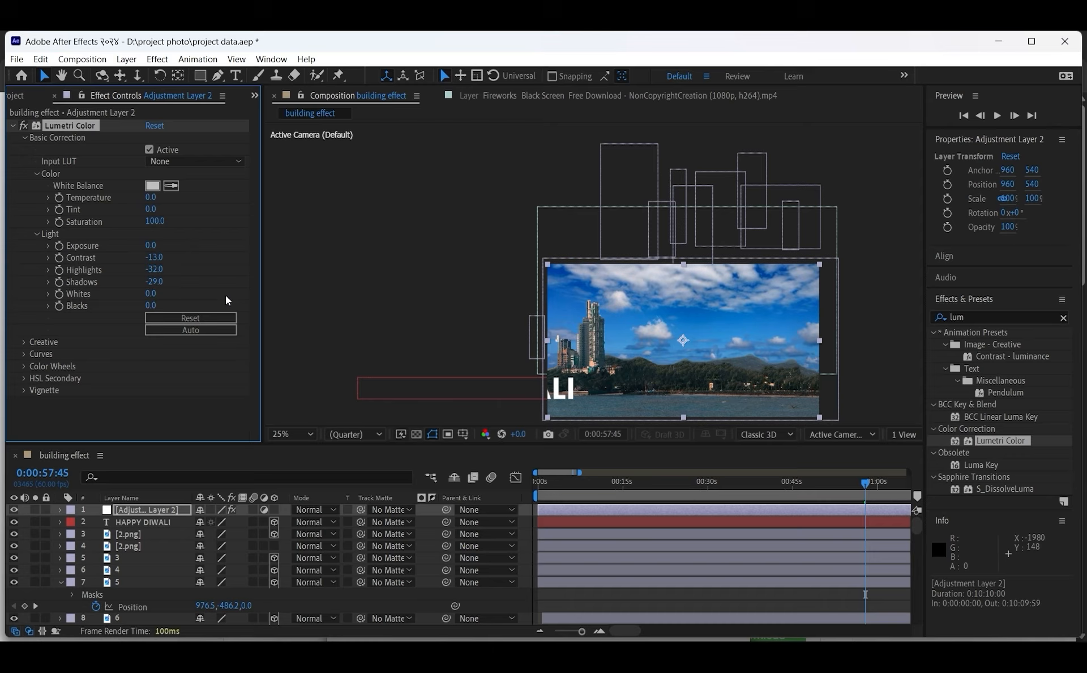
{"action": "left_click_drag", "start_coordinate": [149, 305], "coordinate": [144, 320]}
Step: In Lumetri's Creative adjustments, set Vibrance to 38 and shift the Shadow Tint slightly toward red-magenta
{"action": "left_click", "coordinate": [24, 341]}
{"action": "scroll", "coordinate": [24, 342], "scroll_direction": "down", "scroll_amount": 3}
{"action": "scroll", "coordinate": [166, 356], "scroll_direction": "down", "scroll_amount": 1}
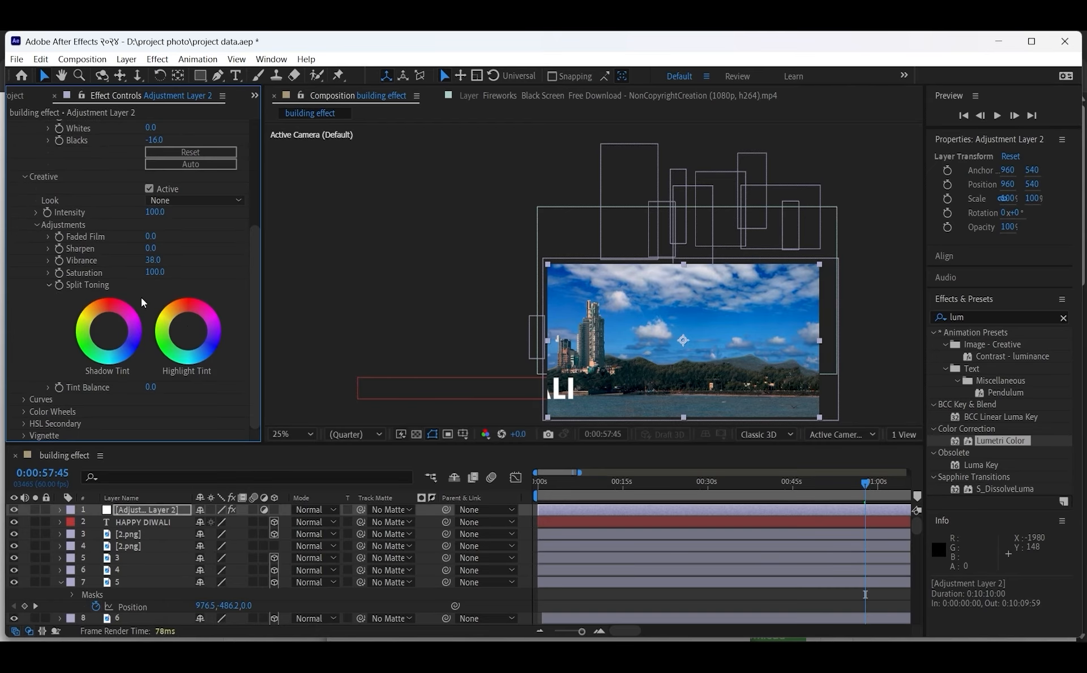
{"action": "left_click_drag", "start_coordinate": [109, 330], "coordinate": [112, 326]}
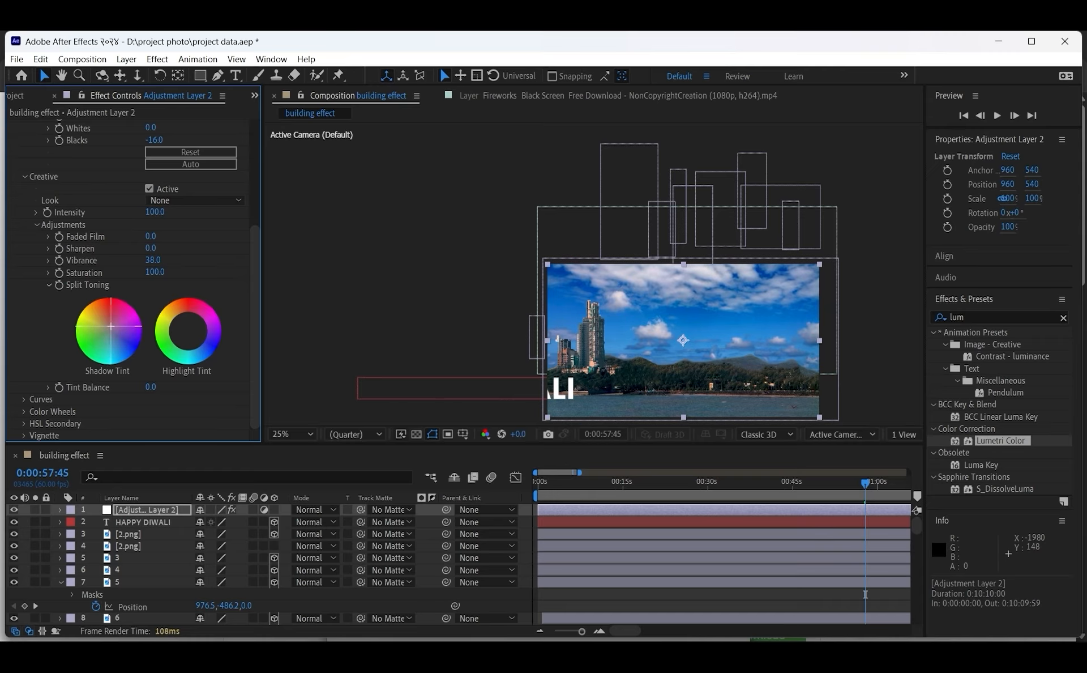
Step: Look through Lumetri's Curves and shift the Midtones color wheel slightly toward magenta
{"action": "left_click", "coordinate": [24, 398]}
{"action": "scroll", "coordinate": [145, 413], "scroll_direction": "down", "scroll_amount": 10}
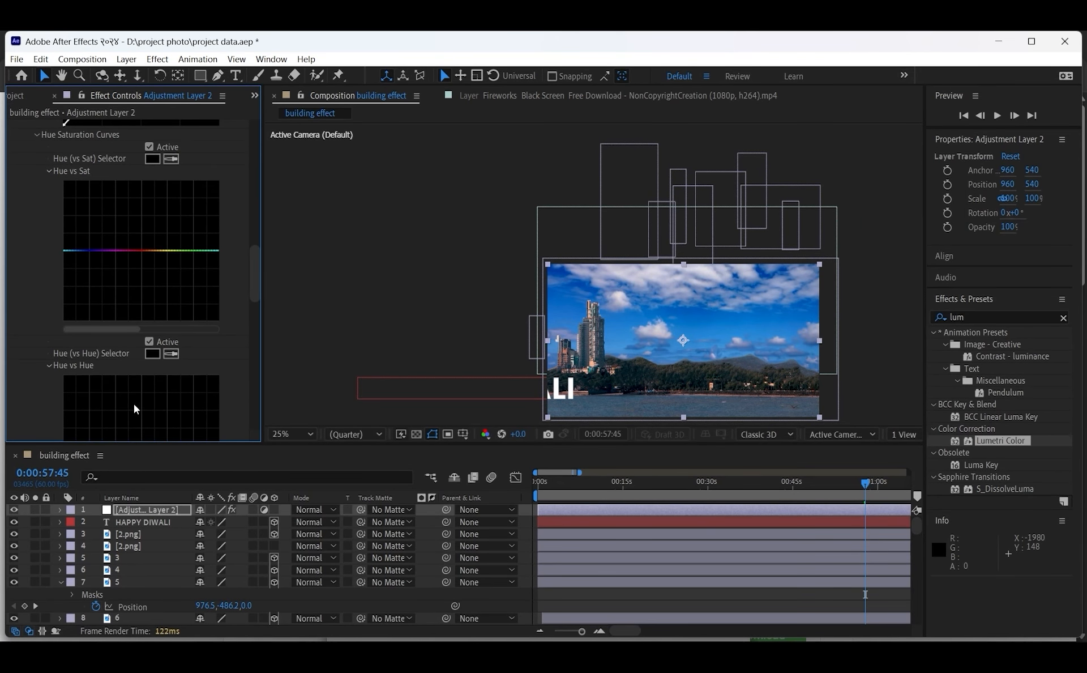
{"action": "scroll", "coordinate": [134, 406], "scroll_direction": "down", "scroll_amount": 8}
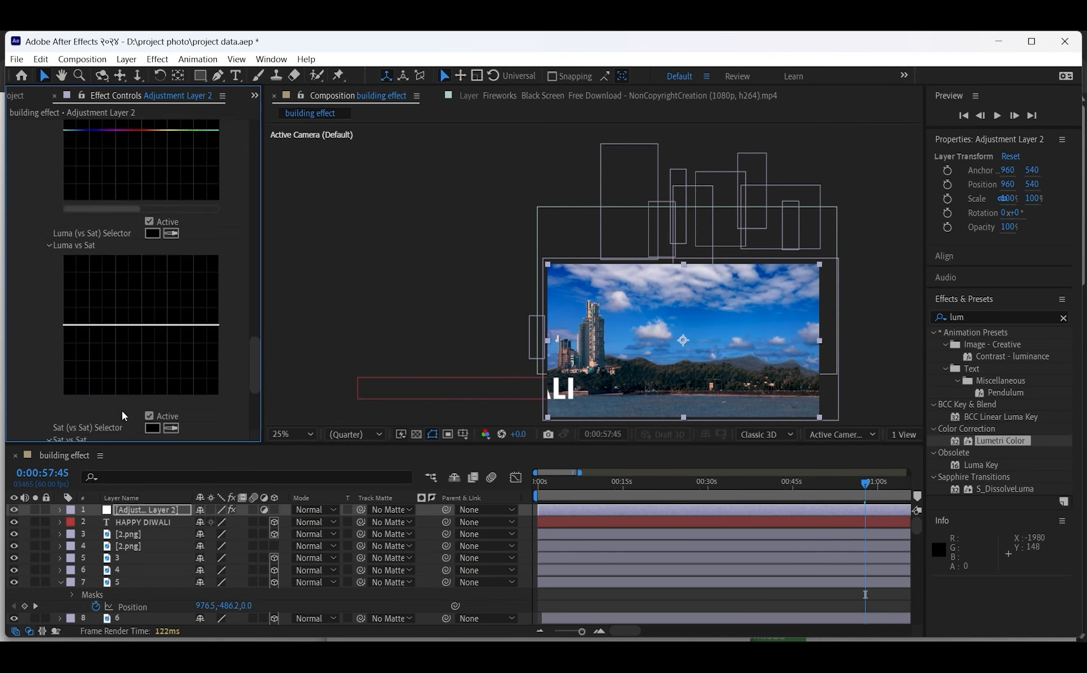
{"action": "scroll", "coordinate": [124, 415], "scroll_direction": "down", "scroll_amount": 3}
{"action": "left_click", "coordinate": [24, 411]}
{"action": "scroll", "coordinate": [57, 409], "scroll_direction": "down", "scroll_amount": 8}
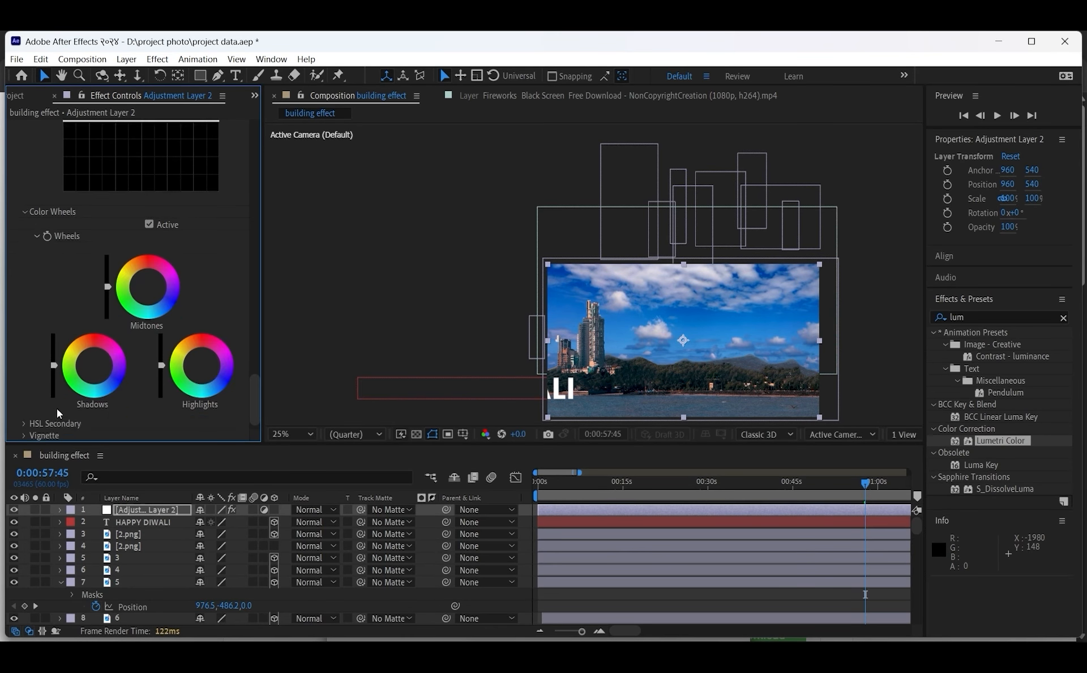
{"action": "left_click_drag", "start_coordinate": [137, 300], "coordinate": [151, 284]}
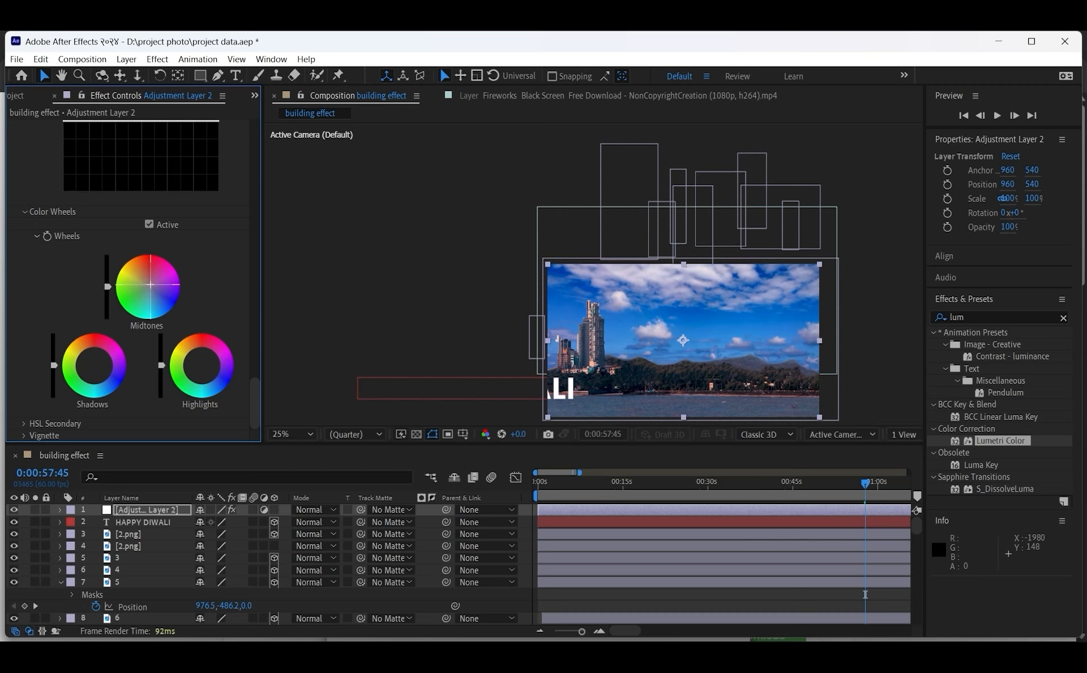
Step: Preview the color-graded skyline, text and fireworks along the timeline up to 0:07:20:00
{"action": "left_click", "coordinate": [561, 462]}
{"action": "left_click_drag", "start_coordinate": [880, 483], "coordinate": [934, 483]}
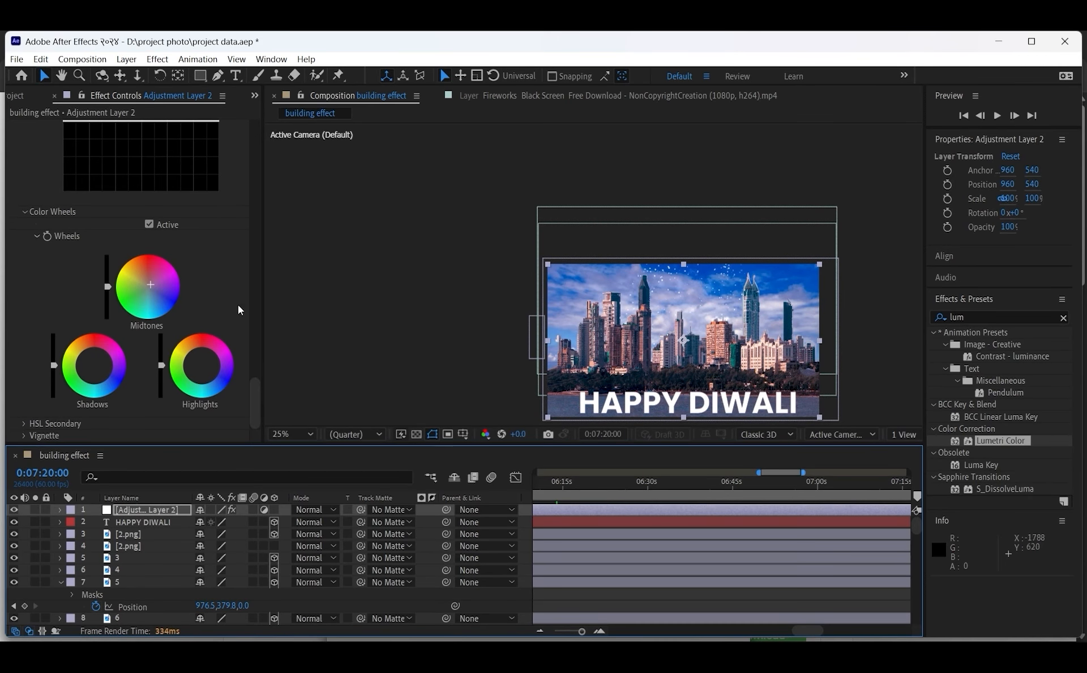
{"action": "left_click", "coordinate": [716, 625]}
{"action": "left_click", "coordinate": [712, 625]}
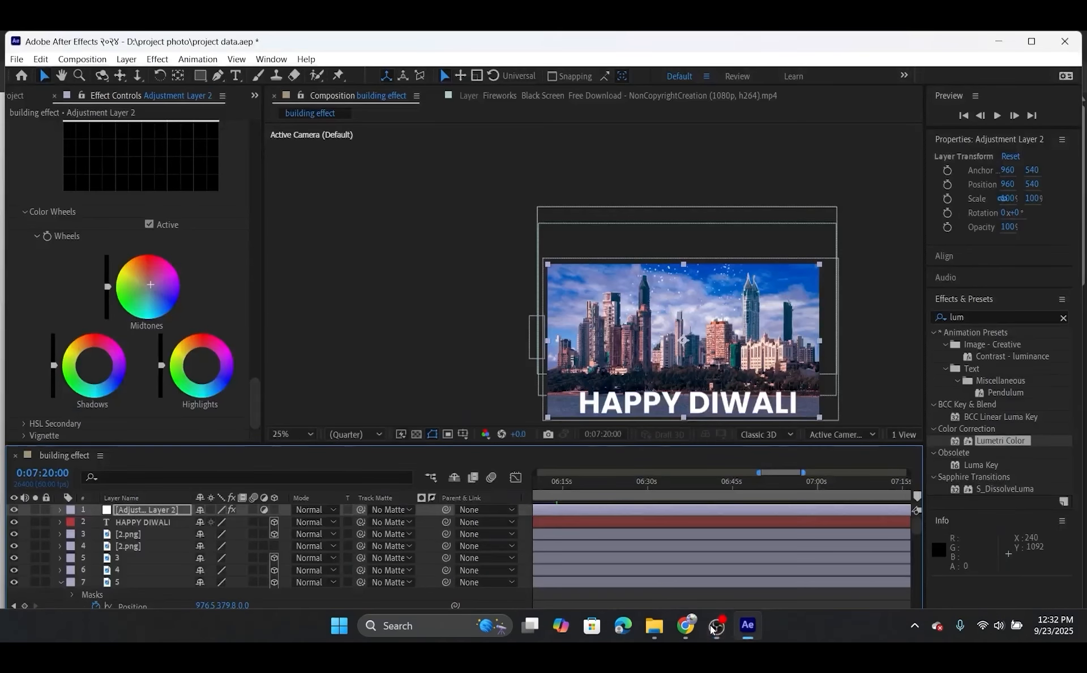
Step: Export the building effect composition by adding it to the Adobe Media Encoder queue
{"action": "left_click", "coordinate": [17, 59]}
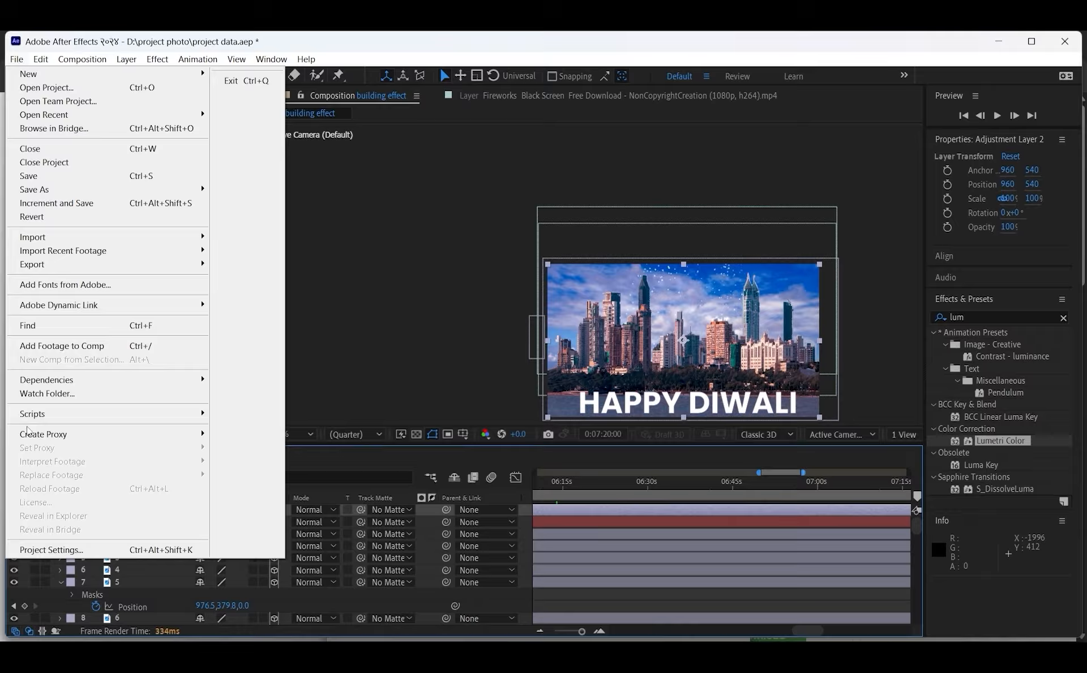
{"action": "mouse_move", "coordinate": [89, 62]}
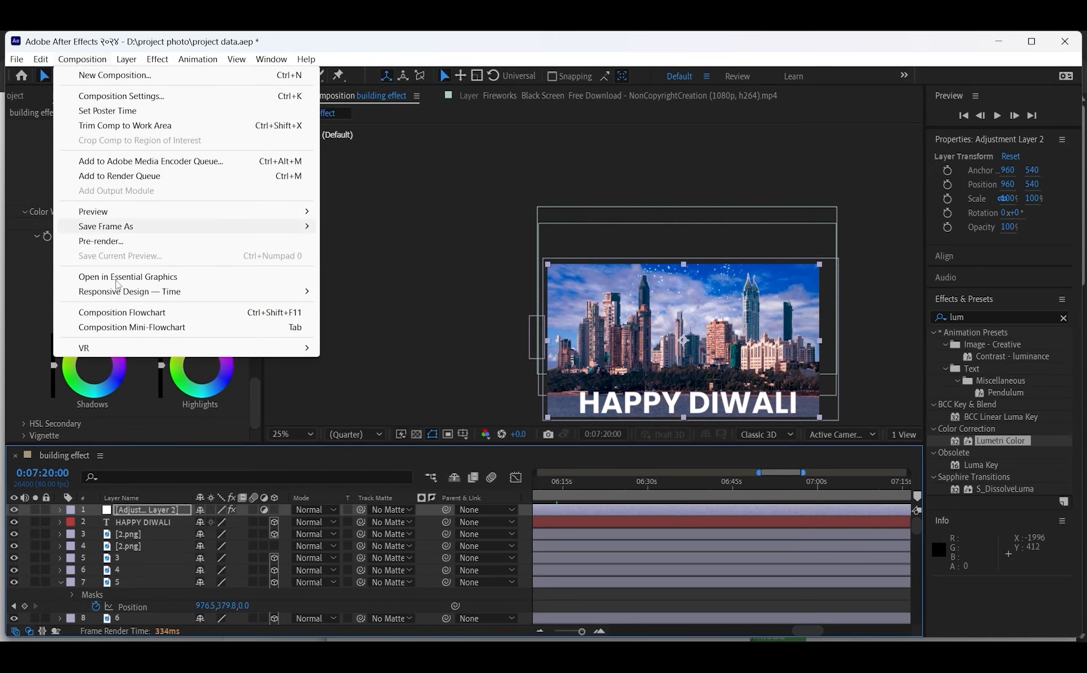
{"action": "left_click", "coordinate": [850, 458]}
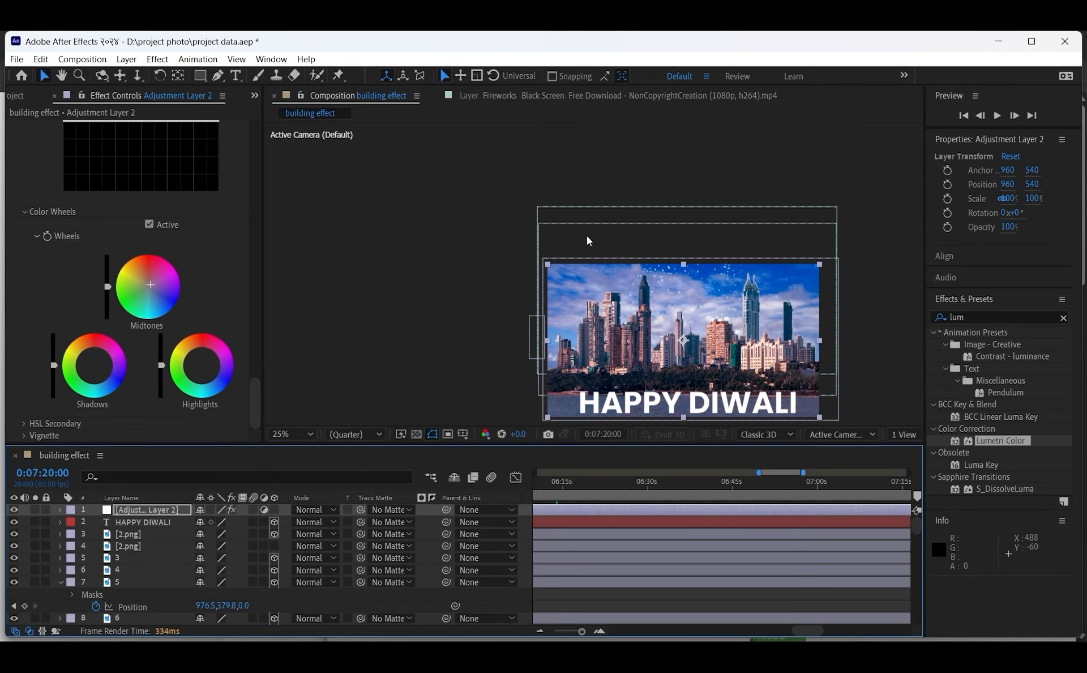
{"action": "left_click", "coordinate": [17, 59]}
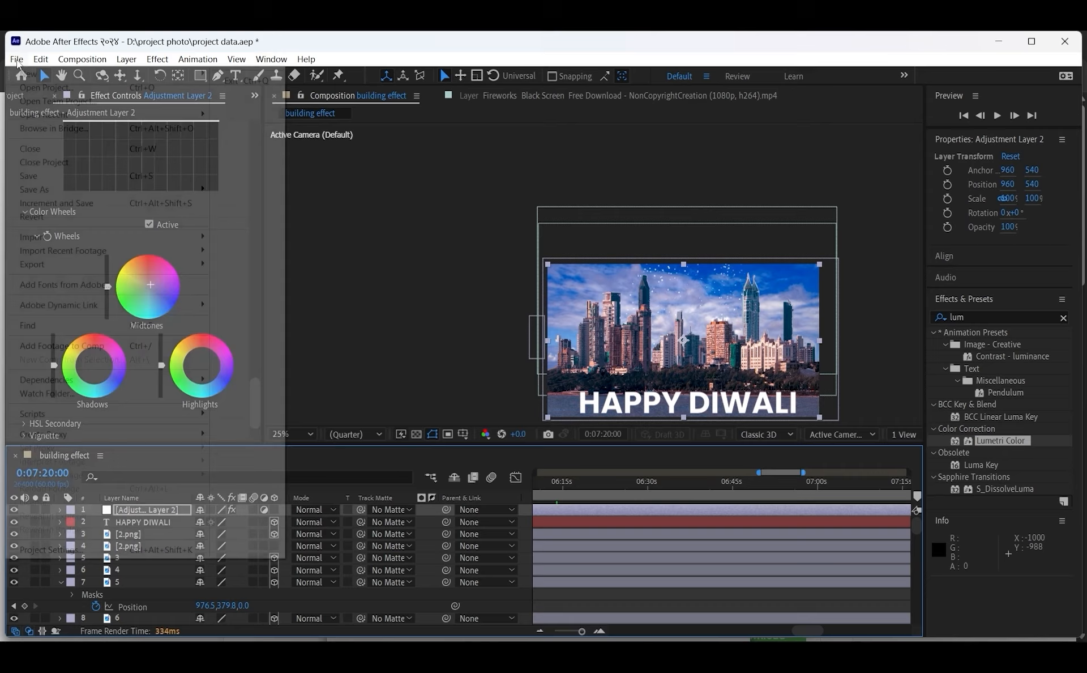
{"action": "mouse_move", "coordinate": [42, 264]}
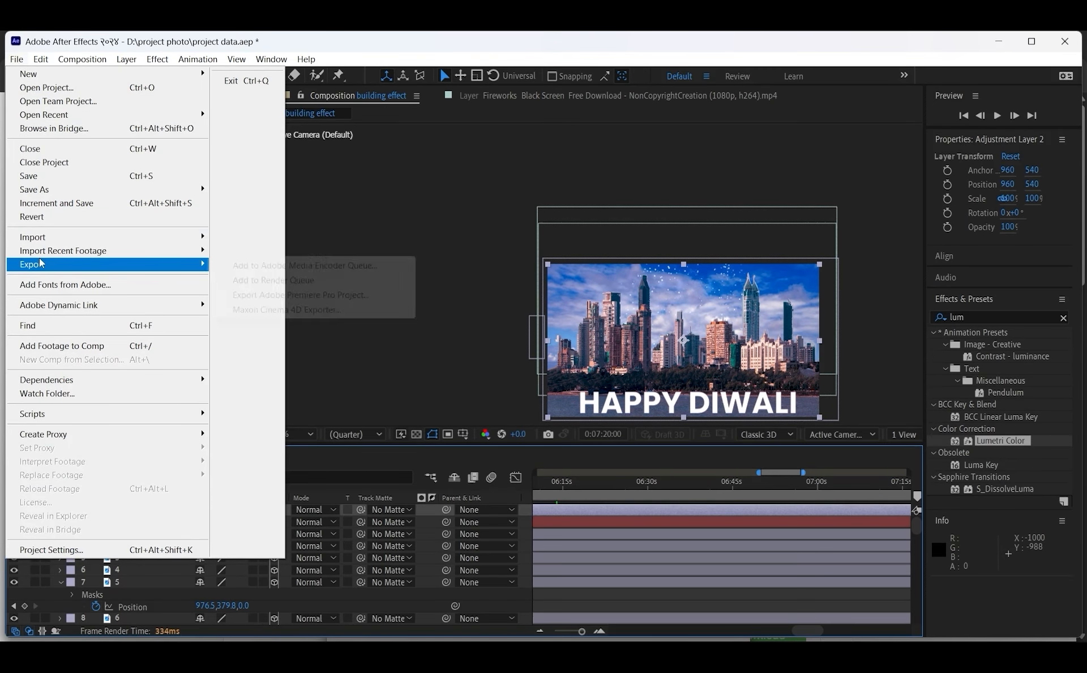
{"action": "left_click", "coordinate": [267, 271]}
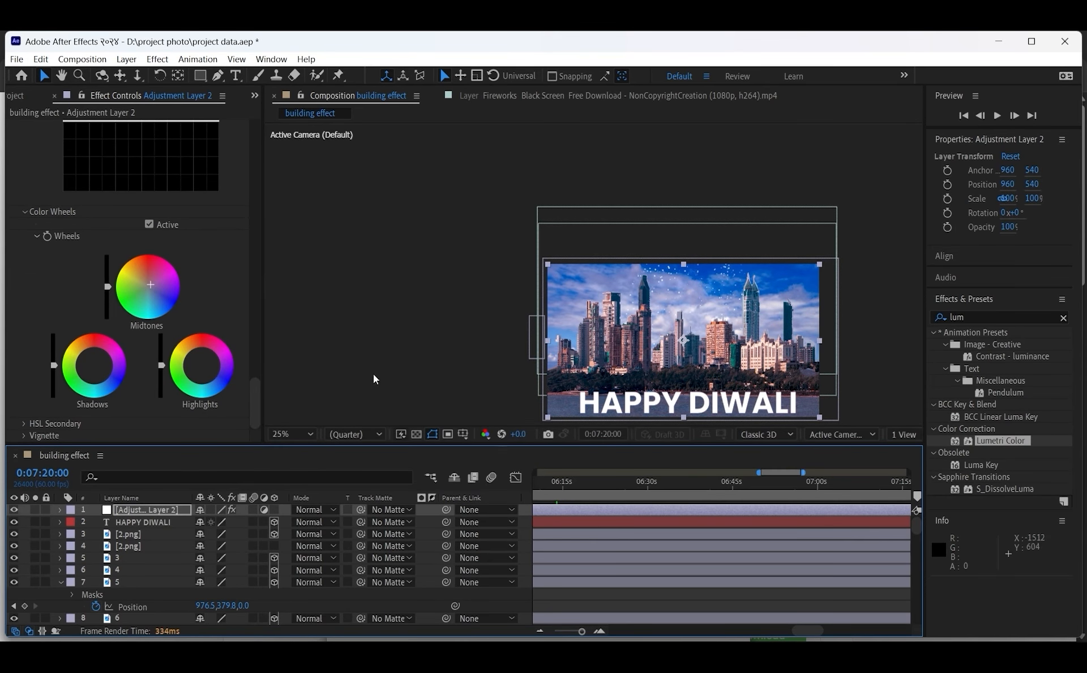
Step: Switch to Adobe Media Encoder, review its Renderer options without changing them, and close it
{"action": "scroll", "coordinate": [179, 522], "scroll_direction": "down", "scroll_amount": 4}
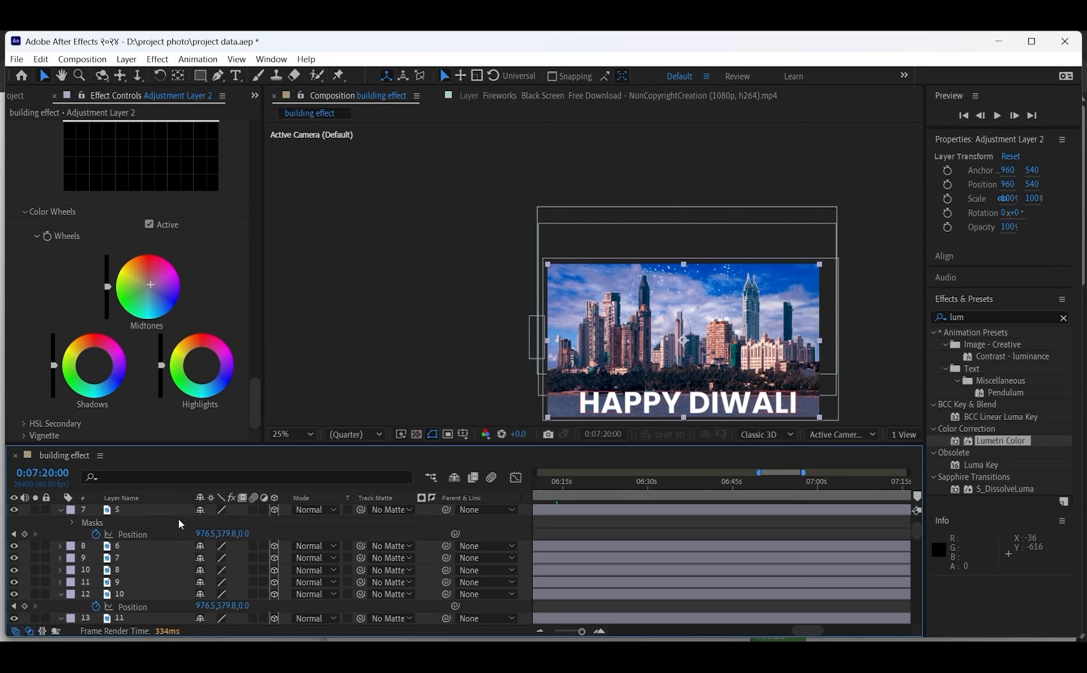
{"action": "scroll", "coordinate": [204, 568], "scroll_direction": "up", "scroll_amount": 4}
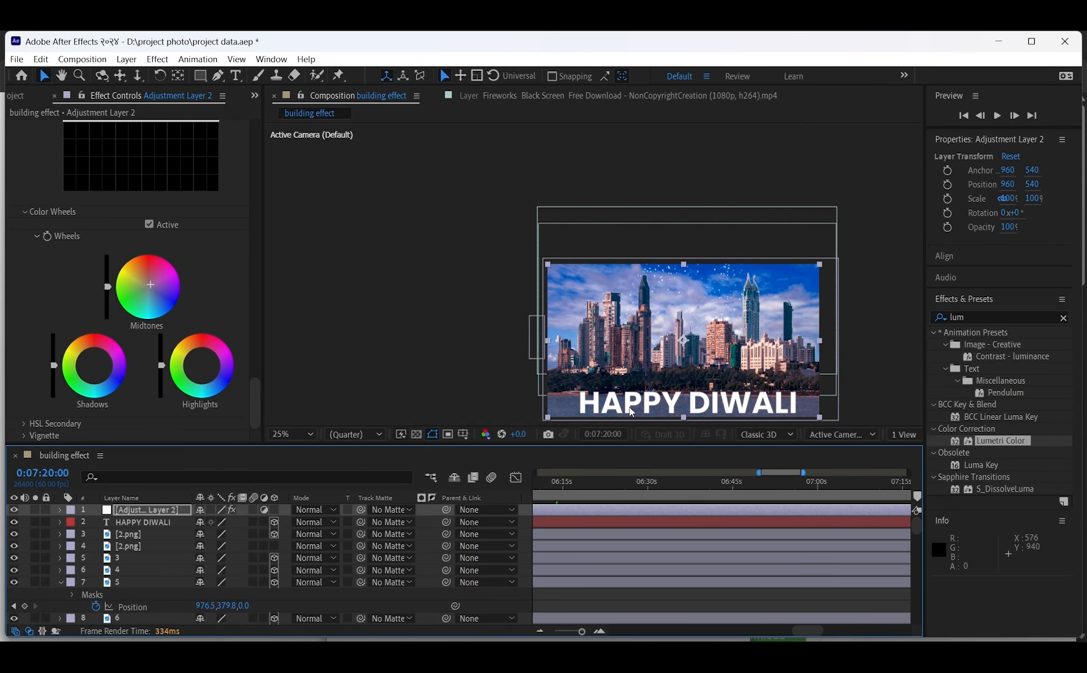
{"action": "left_click_drag", "start_coordinate": [600, 484], "coordinate": [621, 525]}
{"action": "left_click", "coordinate": [762, 625]}
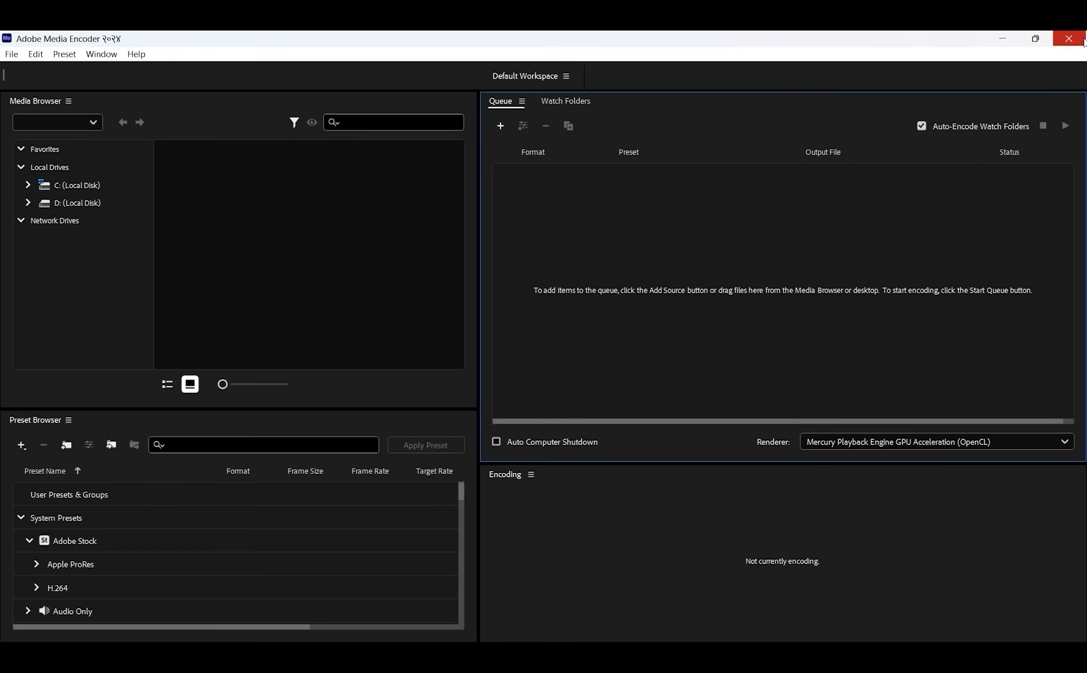
{"action": "left_click", "coordinate": [935, 442]}
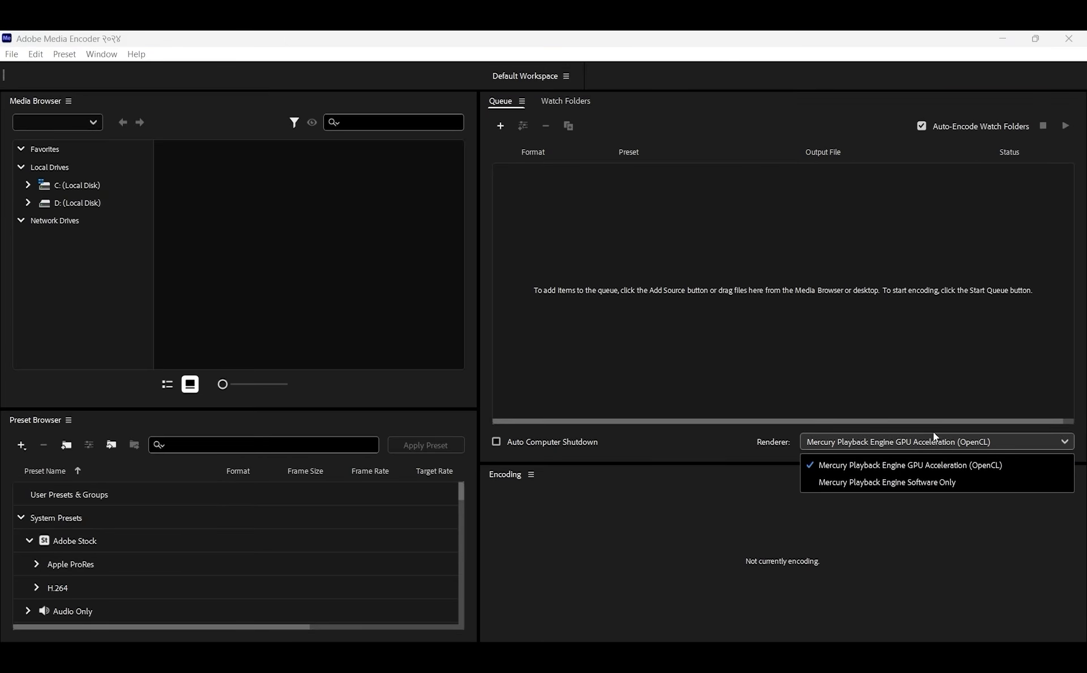
{"action": "left_click", "coordinate": [936, 441]}
{"action": "left_click", "coordinate": [1070, 38]}
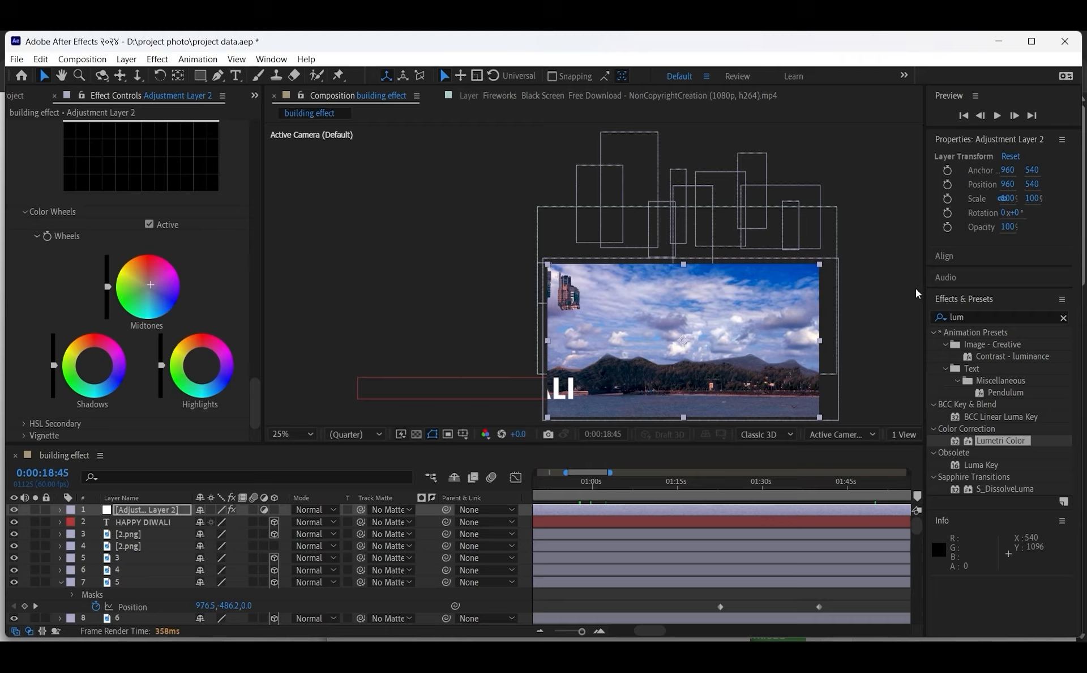
Step: Expand building layer 3, the upper 2.png layer and the HAPPY DIWALI layer in the timeline to expose their transform properties
{"action": "left_click", "coordinate": [67, 534]}
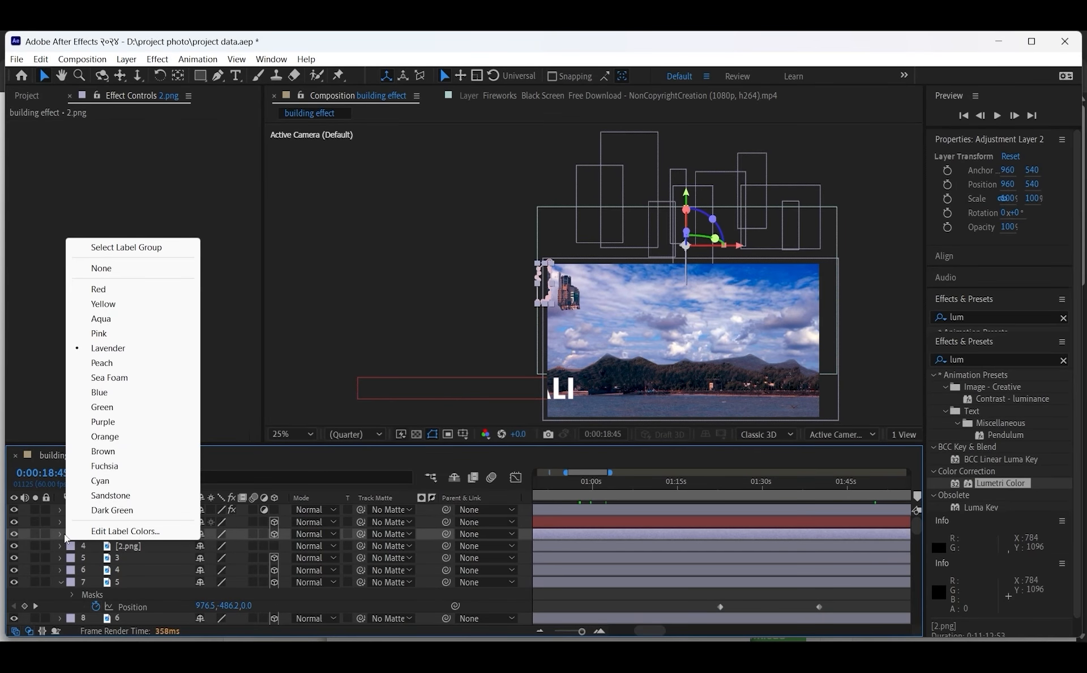
{"action": "left_click", "coordinate": [60, 556]}
{"action": "left_click", "coordinate": [60, 558]}
{"action": "scroll", "coordinate": [64, 536], "scroll_direction": "up", "scroll_amount": 2}
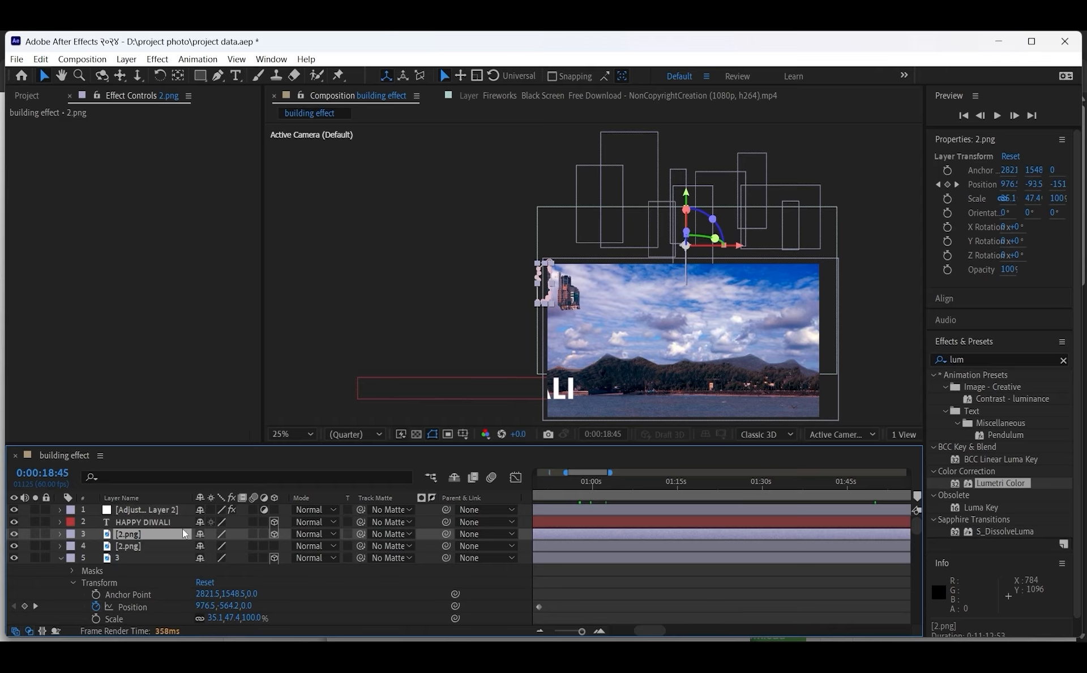
{"action": "left_click", "coordinate": [58, 533]}
{"action": "scroll", "coordinate": [64, 532], "scroll_direction": "up", "scroll_amount": 2}
{"action": "left_click", "coordinate": [59, 521]}
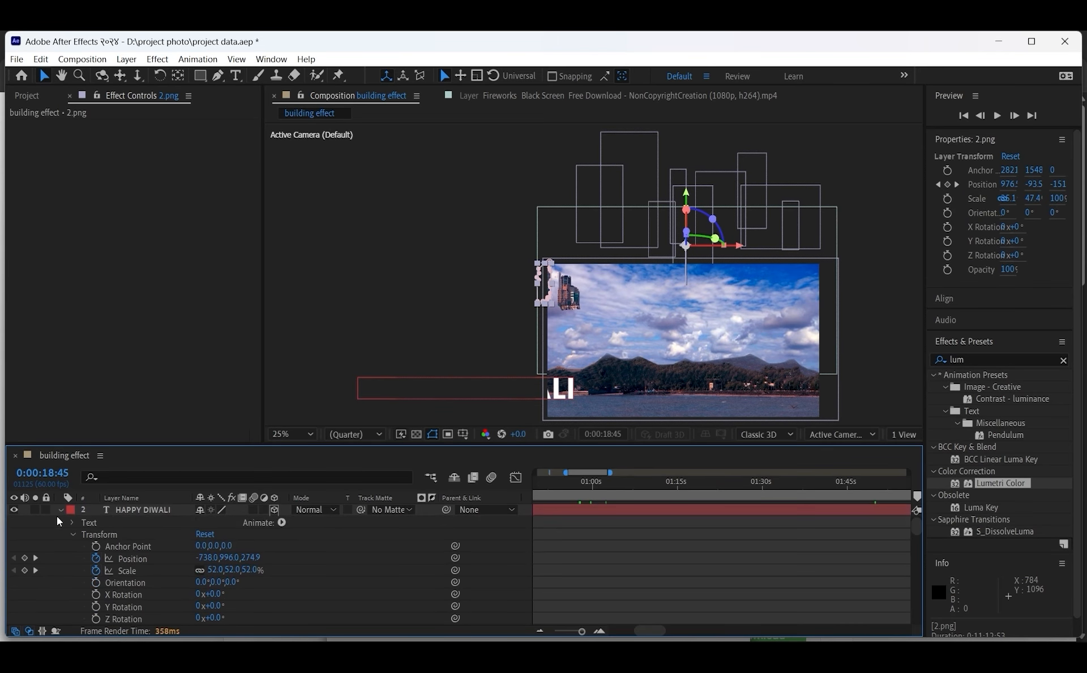
{"action": "scroll", "coordinate": [670, 586], "scroll_direction": "up", "scroll_amount": 1}
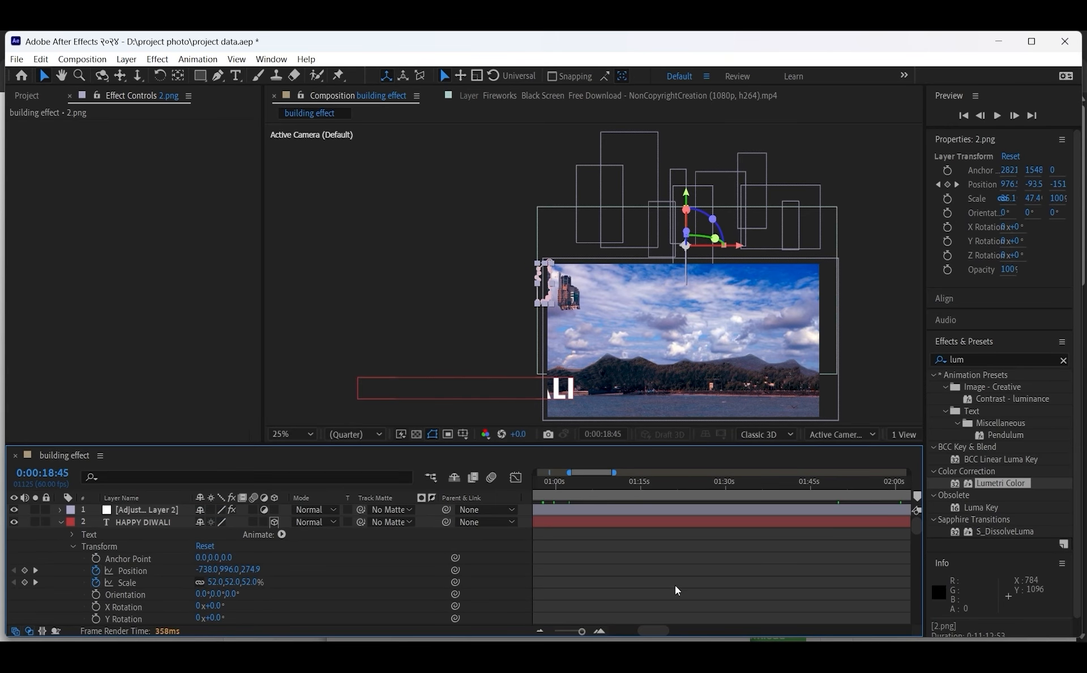
Step: Shift the HAPPY DIWALI layer's Position and Scale keyframes together so the text animation starts at about 0:06:00:00
{"action": "left_click_drag", "start_coordinate": [660, 632], "coordinate": [735, 632]}
{"action": "left_click_drag", "start_coordinate": [655, 550], "coordinate": [832, 595]}
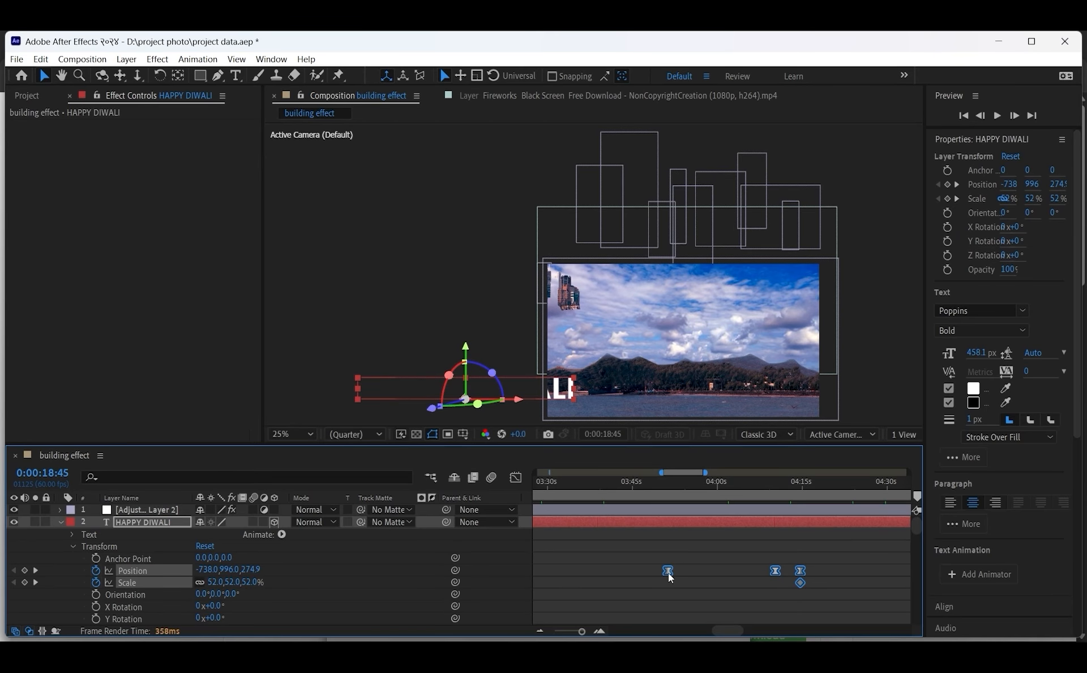
{"action": "left_click_drag", "start_coordinate": [669, 573], "coordinate": [810, 573]}
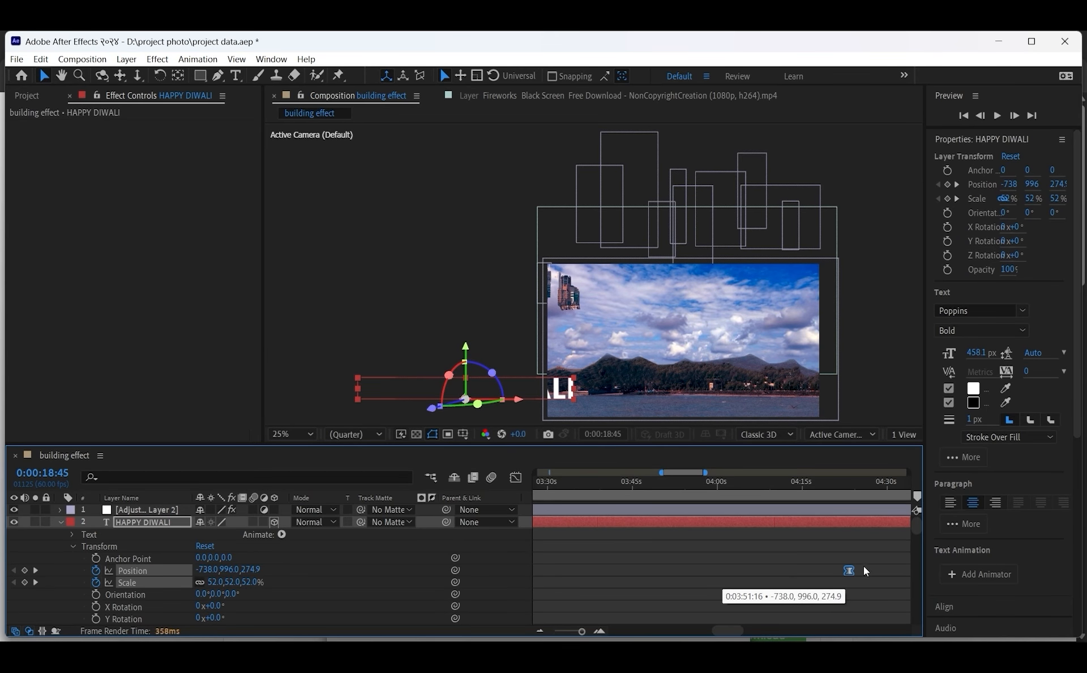
{"action": "left_click_drag", "start_coordinate": [949, 570], "coordinate": [783, 534]}
{"action": "left_click", "coordinate": [783, 533]}
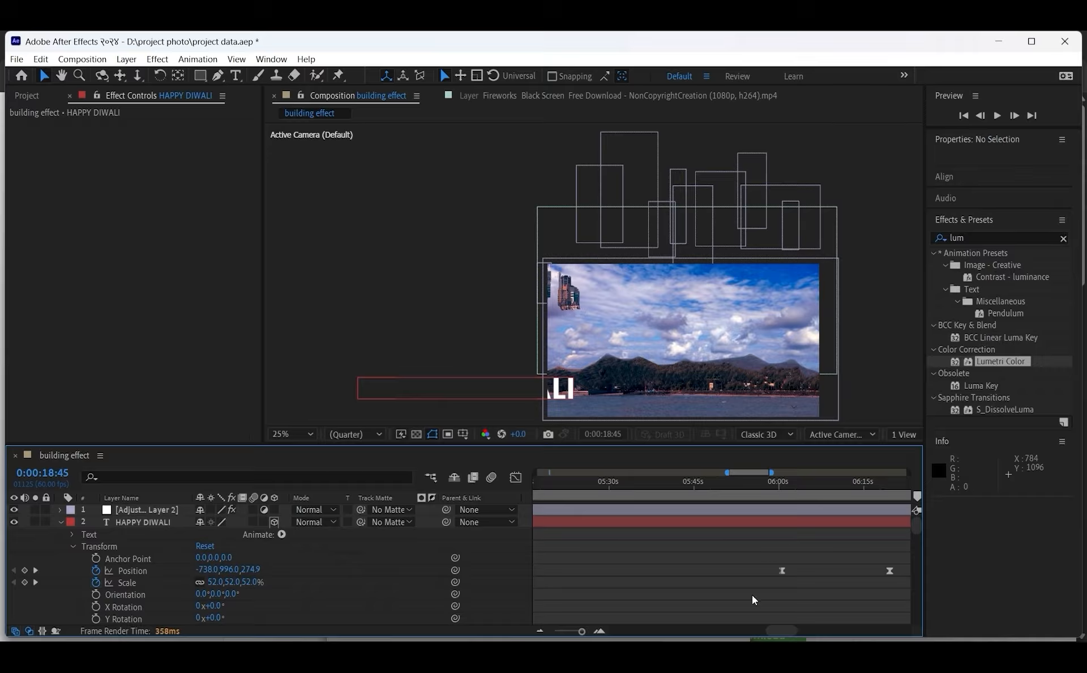
Step: Collapse the HAPPY DIWALI layer and select the upper 2.png layer's Position keyframes near the timeline's start
{"action": "left_click_drag", "start_coordinate": [771, 635], "coordinate": [691, 623]}
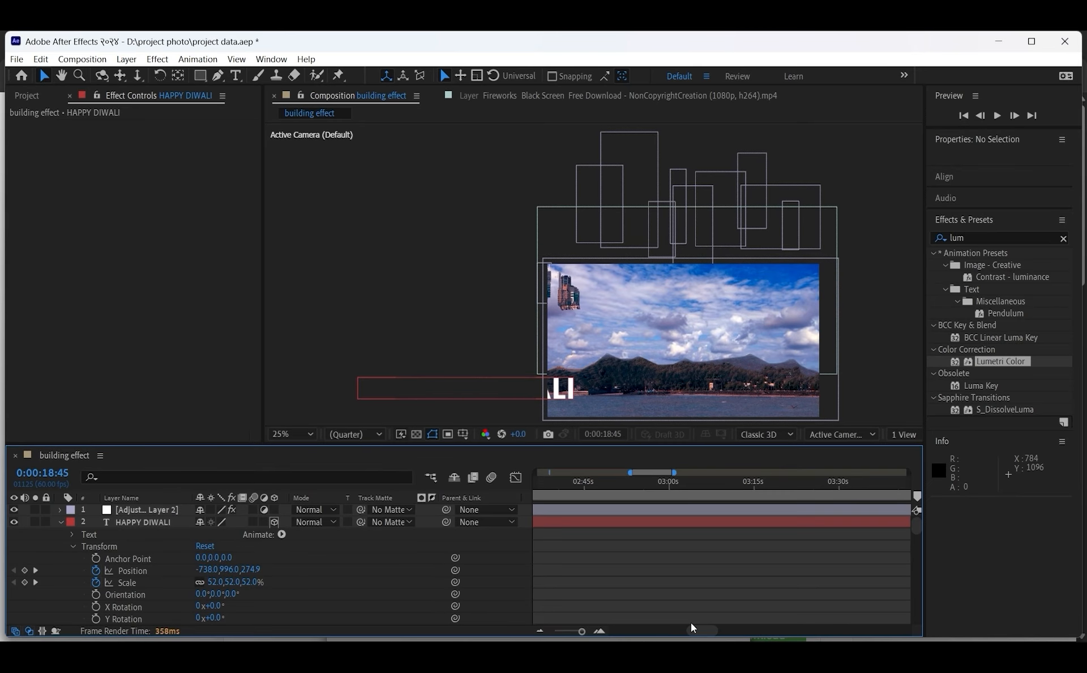
{"action": "left_click", "coordinate": [62, 522]}
{"action": "scroll", "coordinate": [609, 578], "scroll_direction": "down", "scroll_amount": 2}
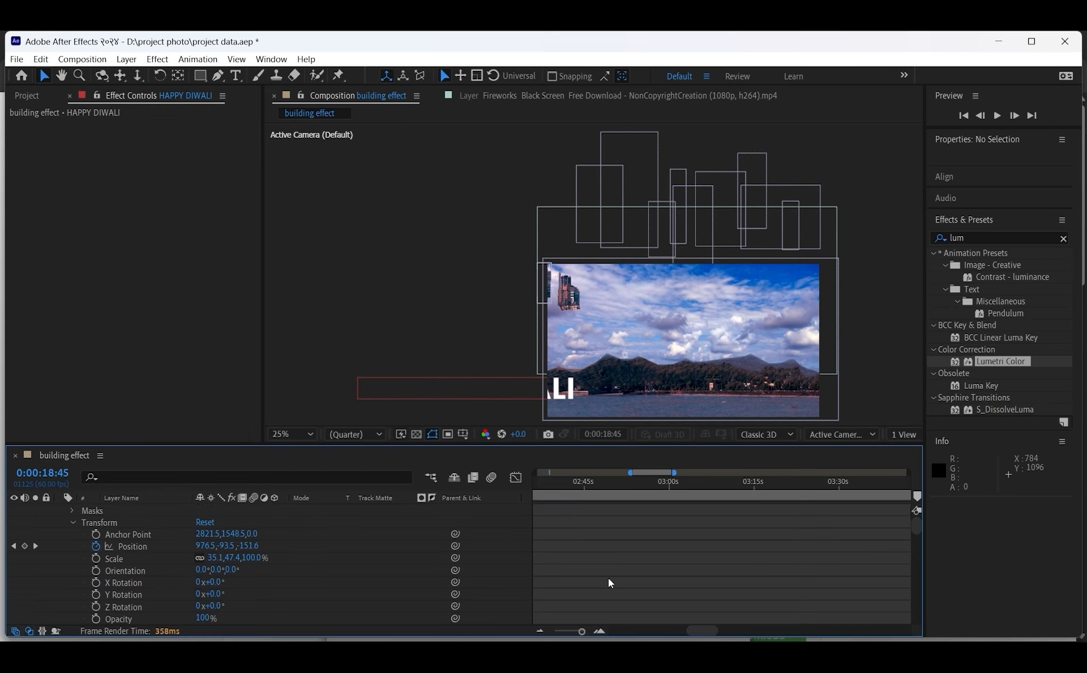
{"action": "scroll", "coordinate": [608, 577], "scroll_direction": "up", "scroll_amount": 2}
{"action": "left_click_drag", "start_coordinate": [666, 631], "coordinate": [587, 631]}
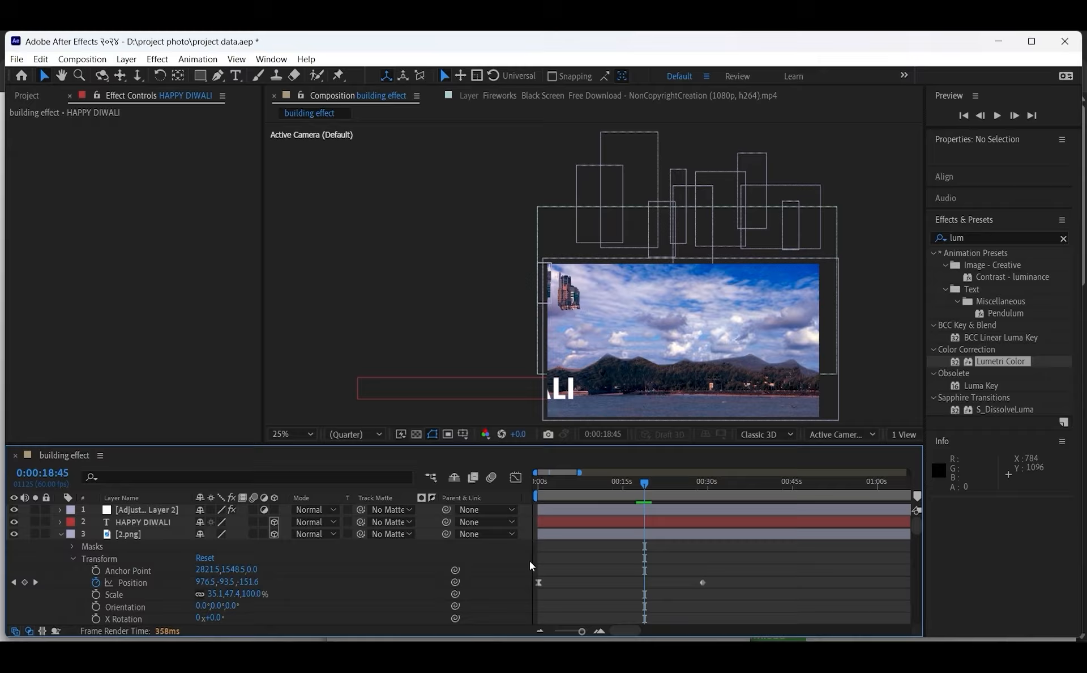
{"action": "left_click_drag", "start_coordinate": [700, 558], "coordinate": [523, 610]}
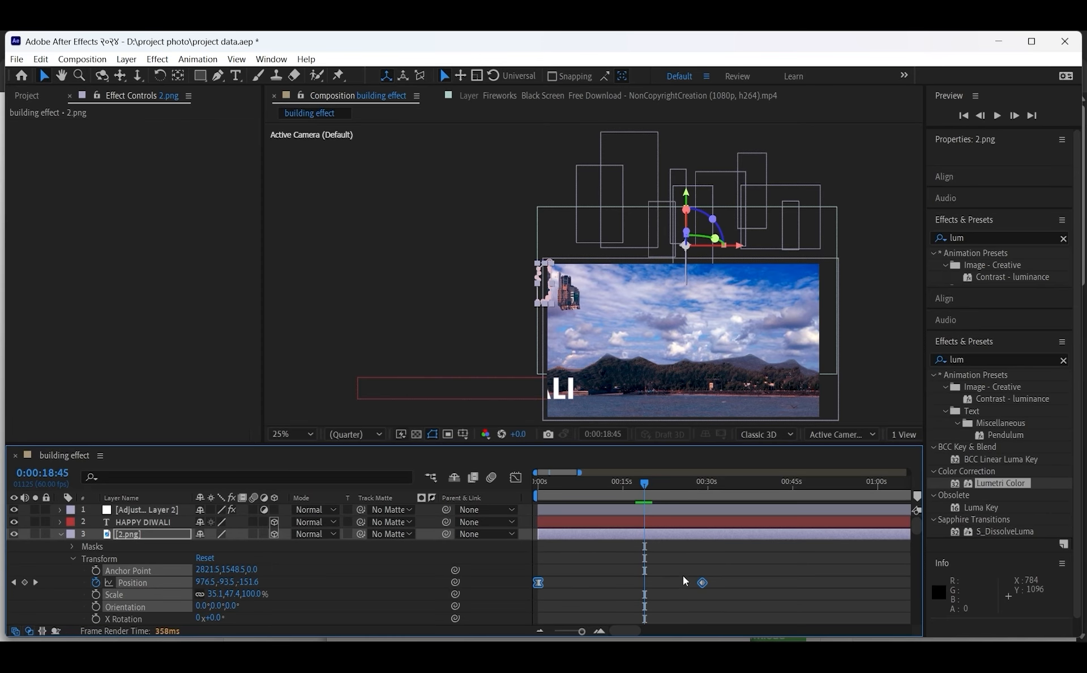
{"action": "scroll", "coordinate": [644, 576], "scroll_direction": "down", "scroll_amount": 2}
{"action": "scroll", "coordinate": [561, 564], "scroll_direction": "up", "scroll_amount": 2}
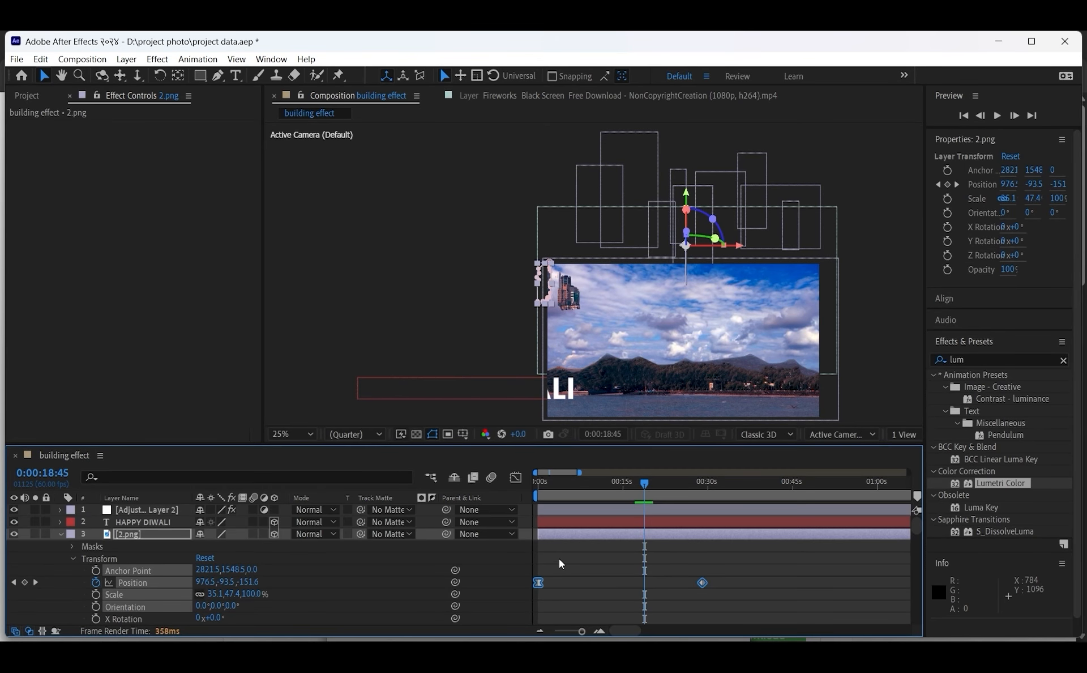
Step: Expand the second 2.png layer, layer 4, to expose its transform keyframes
{"action": "scroll", "coordinate": [223, 583], "scroll_direction": "down", "scroll_amount": 6}
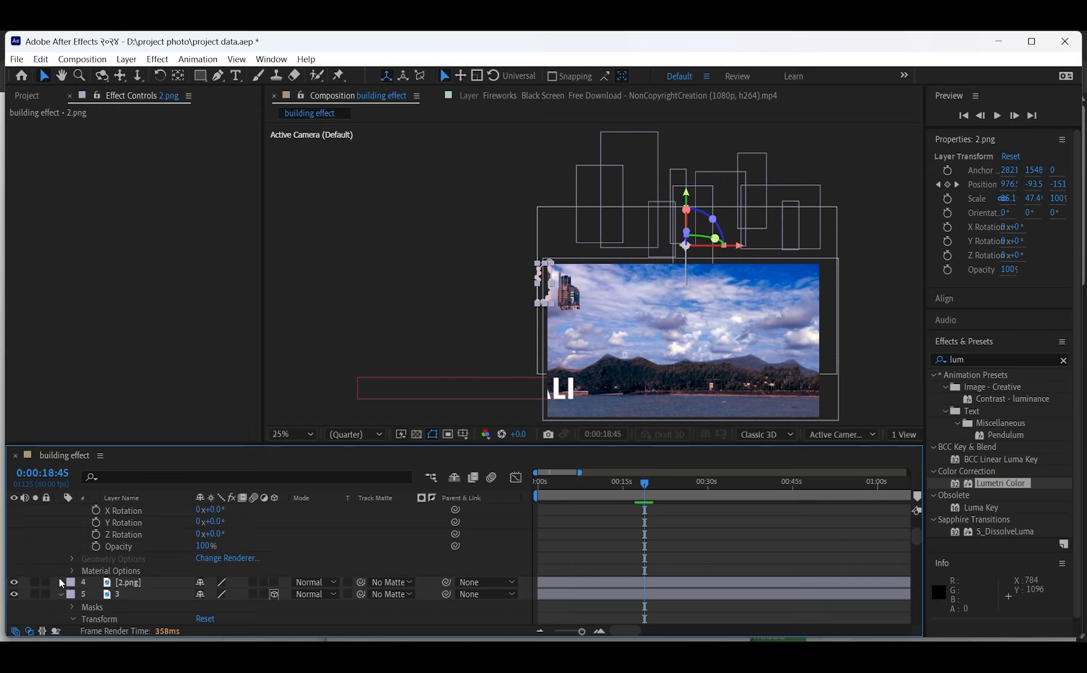
{"action": "left_click", "coordinate": [59, 582]}
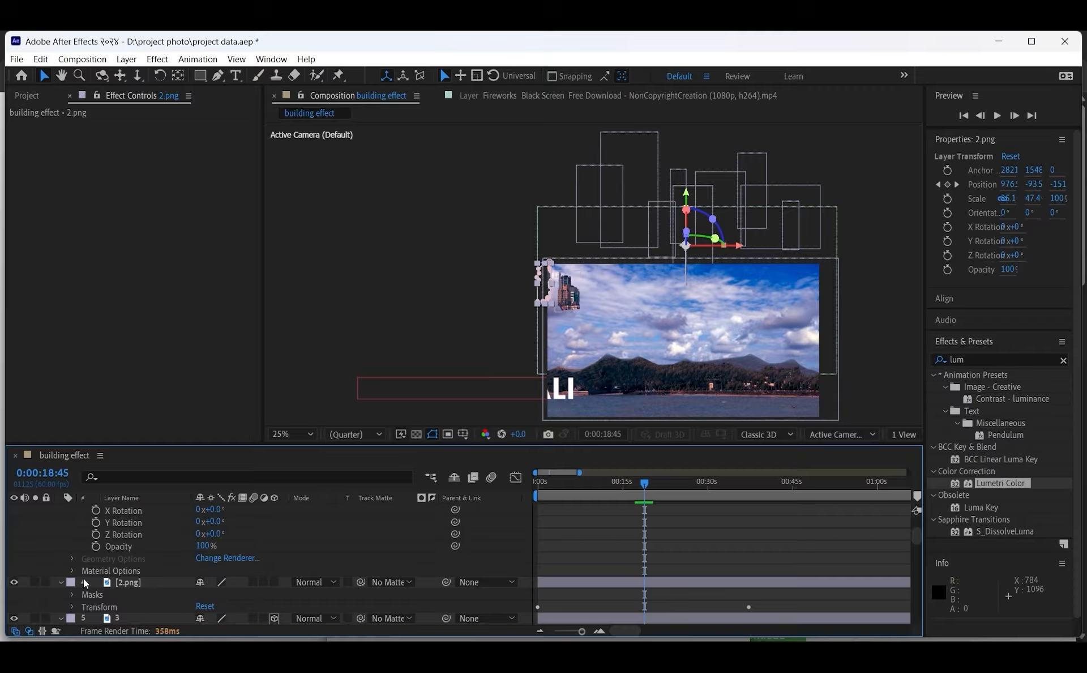
{"action": "scroll", "coordinate": [620, 550], "scroll_direction": "down", "scroll_amount": 2}
{"action": "left_click_drag", "start_coordinate": [763, 563], "coordinate": [698, 576]}
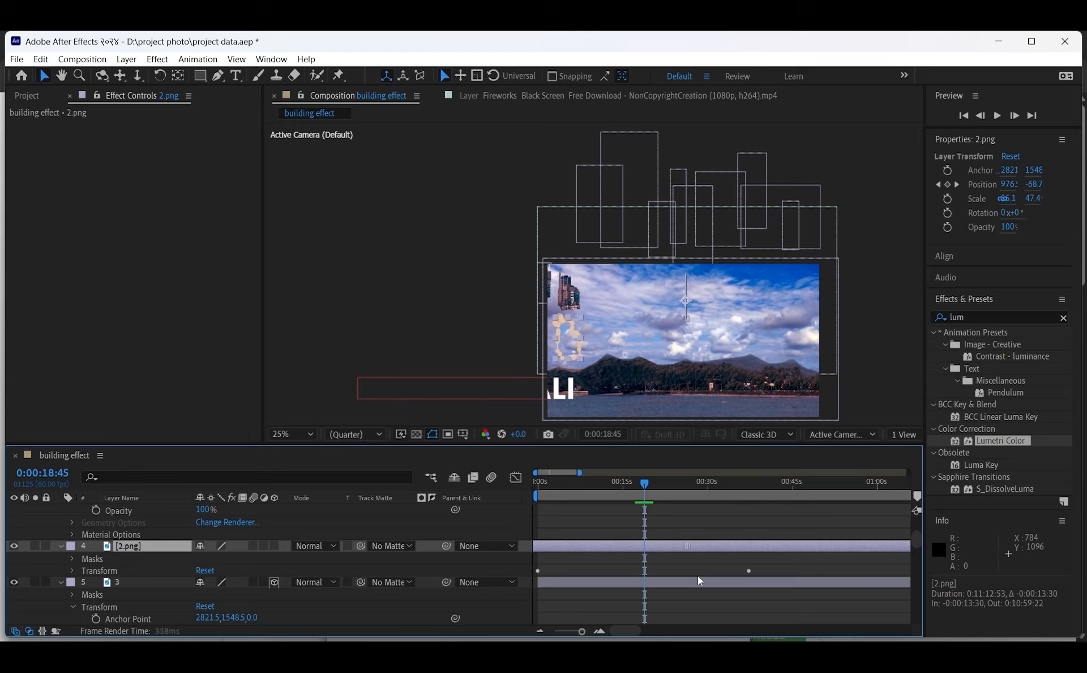
{"action": "left_click", "coordinate": [757, 563]}
{"action": "left_click", "coordinate": [739, 546]}
{"action": "key", "text": "ctrl+z"}
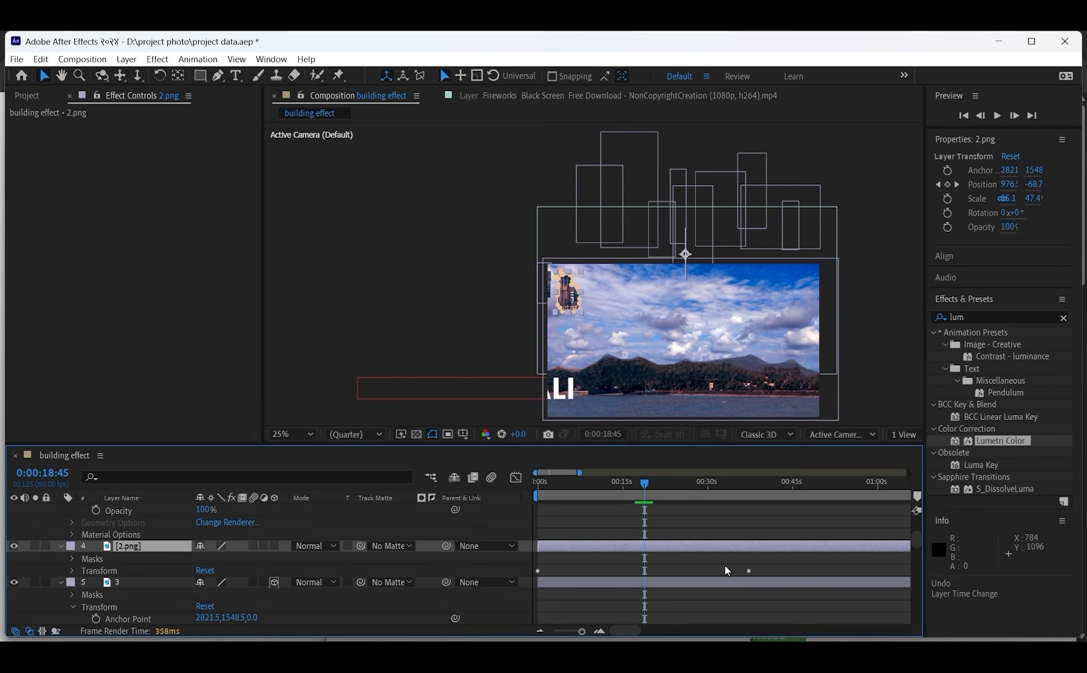
{"action": "left_click_drag", "start_coordinate": [755, 563], "coordinate": [527, 569]}
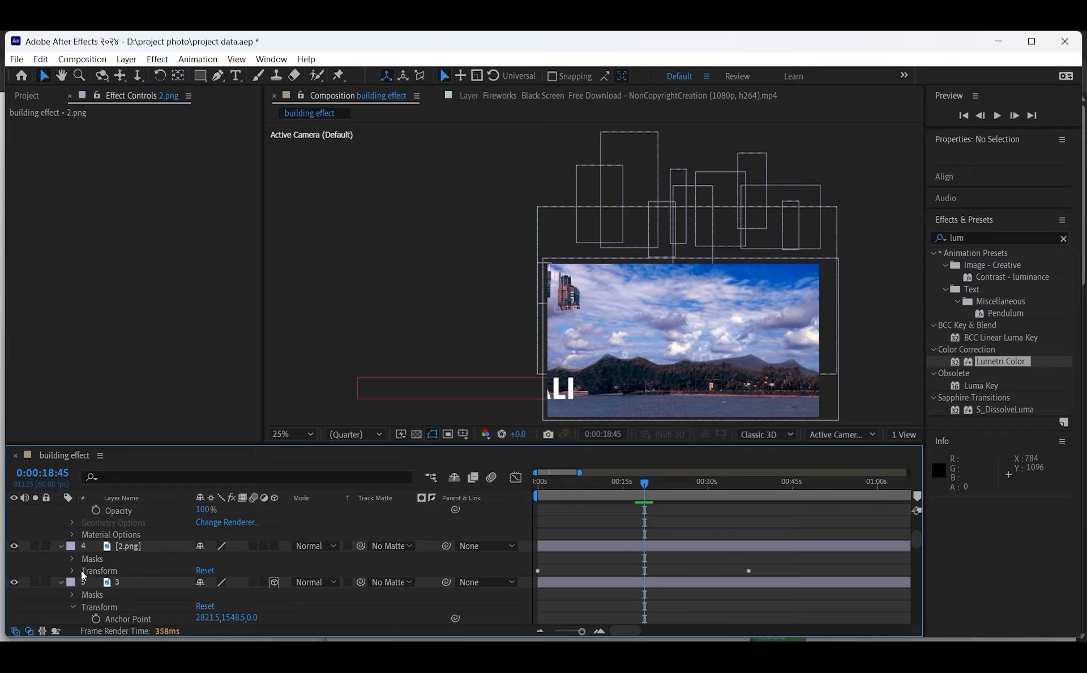
Step: Shift building layer 3's two Position keyframes together so the first sits at 0:00:44:38
{"action": "scroll", "coordinate": [449, 569], "scroll_direction": "down", "scroll_amount": 2}
{"action": "left_click_drag", "start_coordinate": [842, 559], "coordinate": [791, 569]}
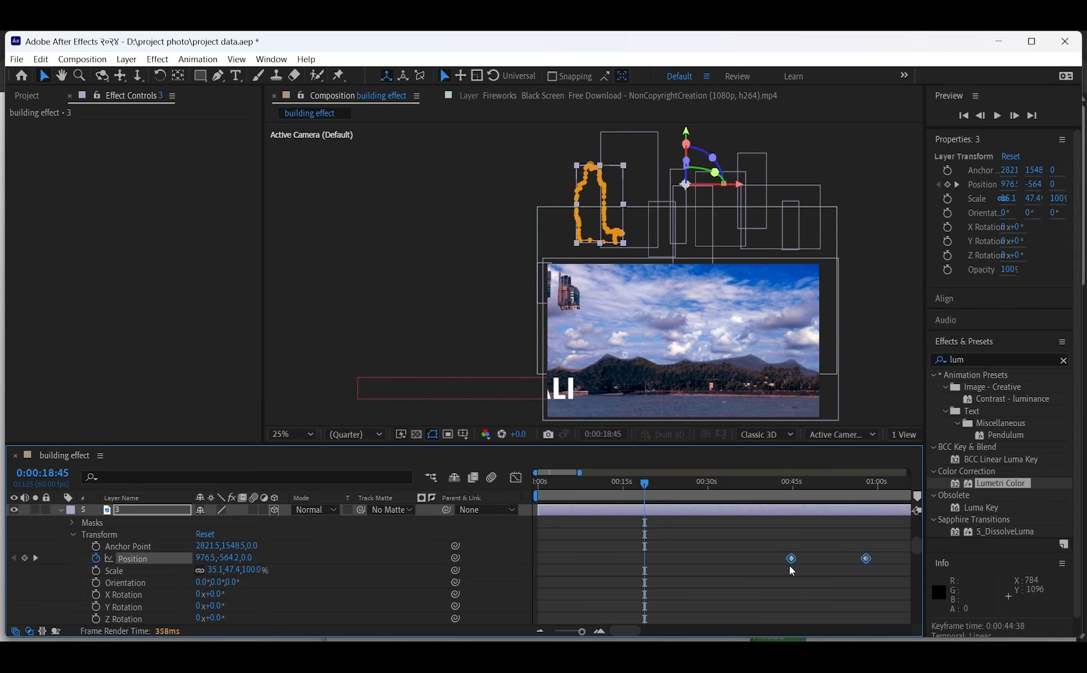
{"action": "left_click", "coordinate": [705, 575]}
Step: Expand building layer 4 and shift its two Position keyframes together so the first sits at 0:01:00:45
{"action": "scroll", "coordinate": [226, 569], "scroll_direction": "down", "scroll_amount": 2}
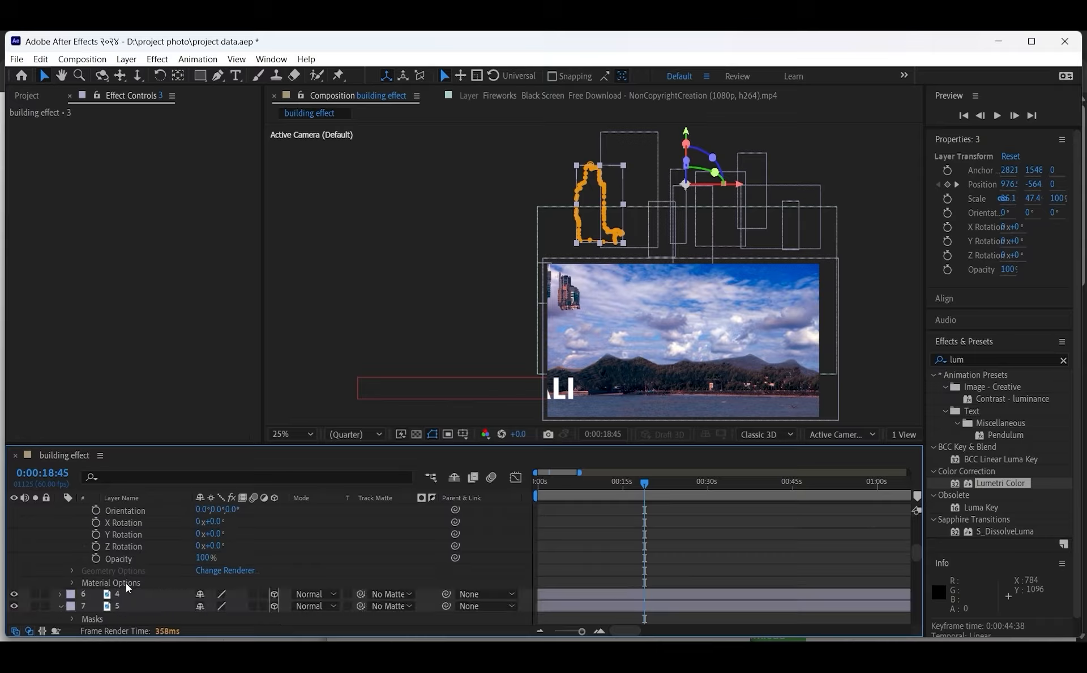
{"action": "left_click", "coordinate": [60, 593]}
{"action": "scroll", "coordinate": [66, 595], "scroll_direction": "down", "scroll_amount": 3}
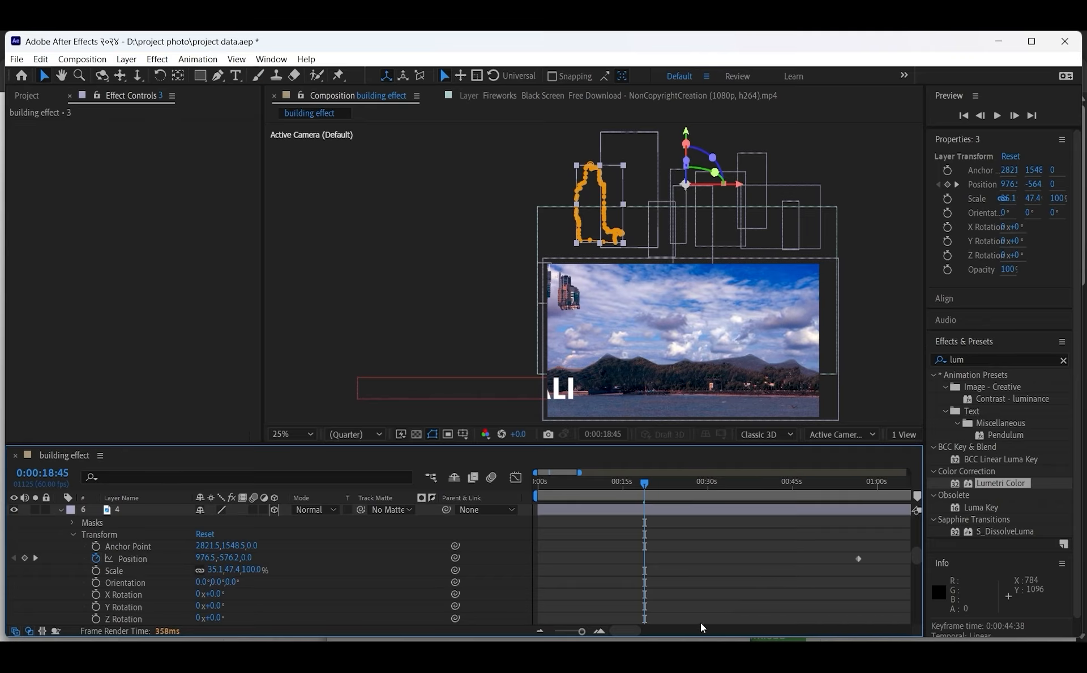
{"action": "left_click_drag", "start_coordinate": [614, 632], "coordinate": [648, 632]}
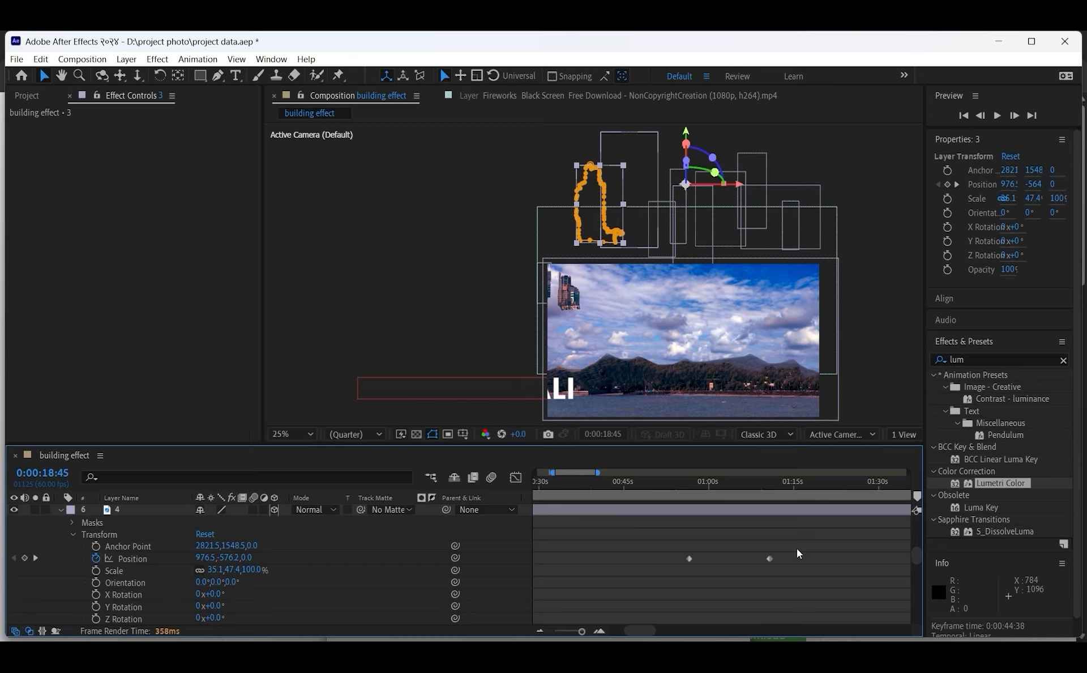
{"action": "left_click_drag", "start_coordinate": [797, 549], "coordinate": [715, 563]}
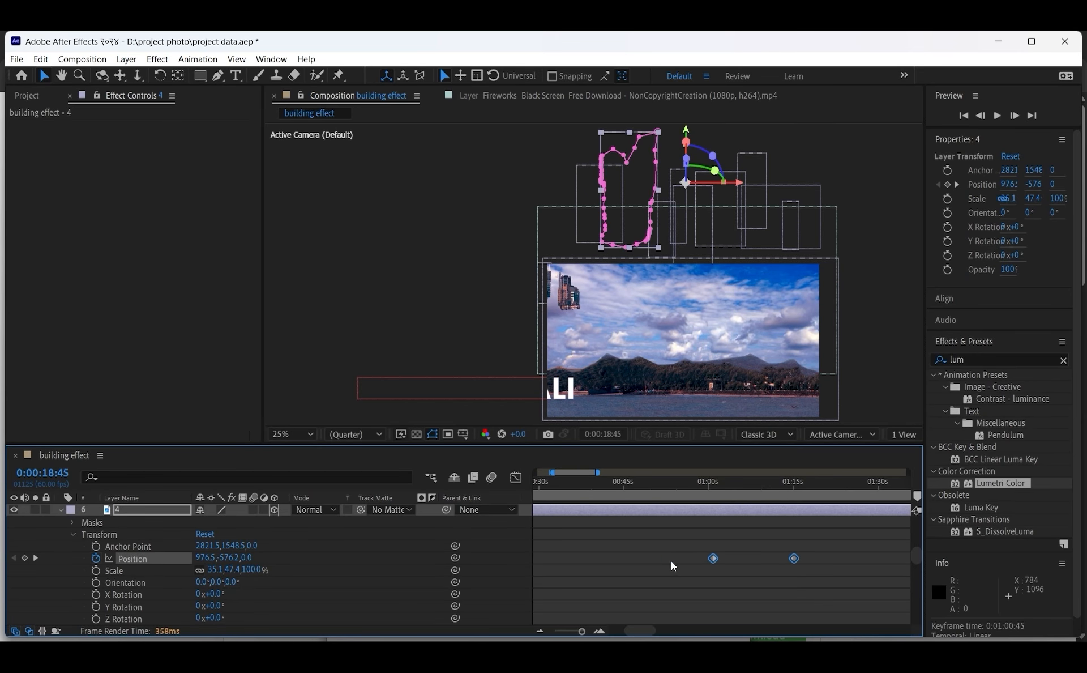
Step: Shift building layer 5's two Position keyframes together so the first sits at 0:01:29:44
{"action": "scroll", "coordinate": [269, 599], "scroll_direction": "down", "scroll_amount": 3}
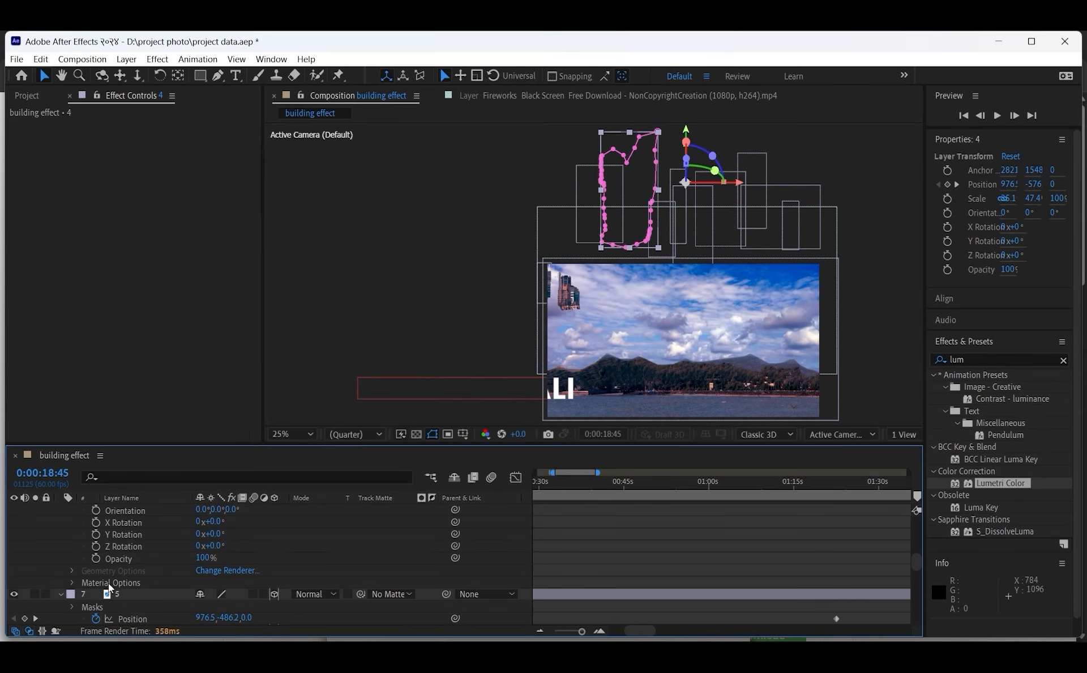
{"action": "scroll", "coordinate": [106, 622], "scroll_direction": "down", "scroll_amount": 3}
{"action": "scroll", "coordinate": [699, 545], "scroll_direction": "up", "scroll_amount": 2}
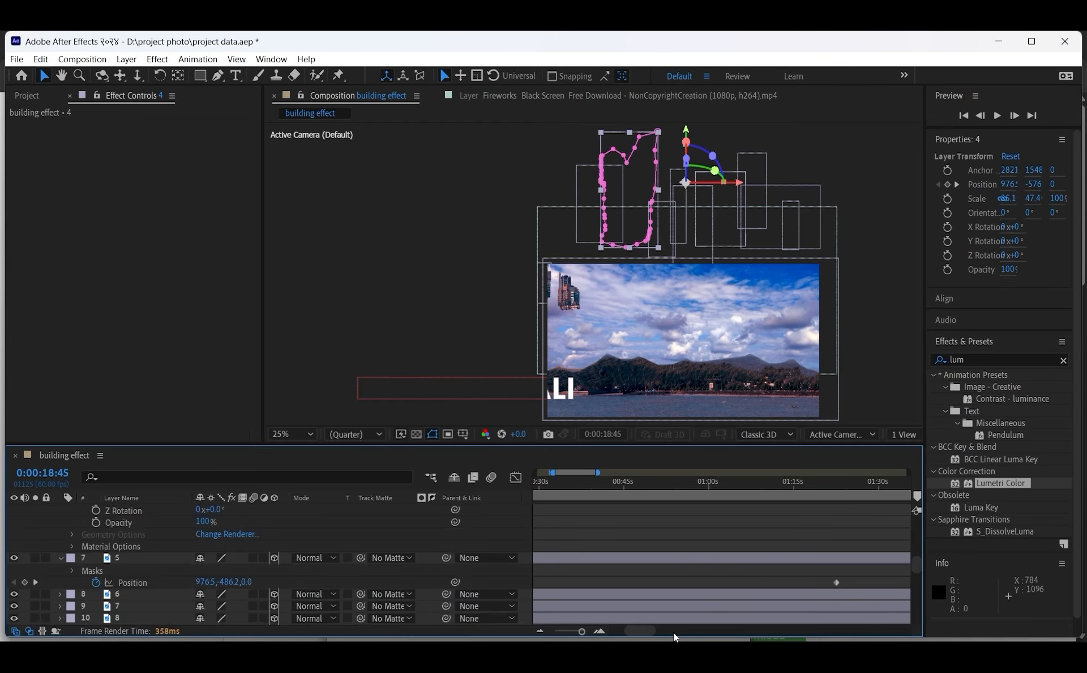
{"action": "left_click_drag", "start_coordinate": [647, 633], "coordinate": [659, 634]}
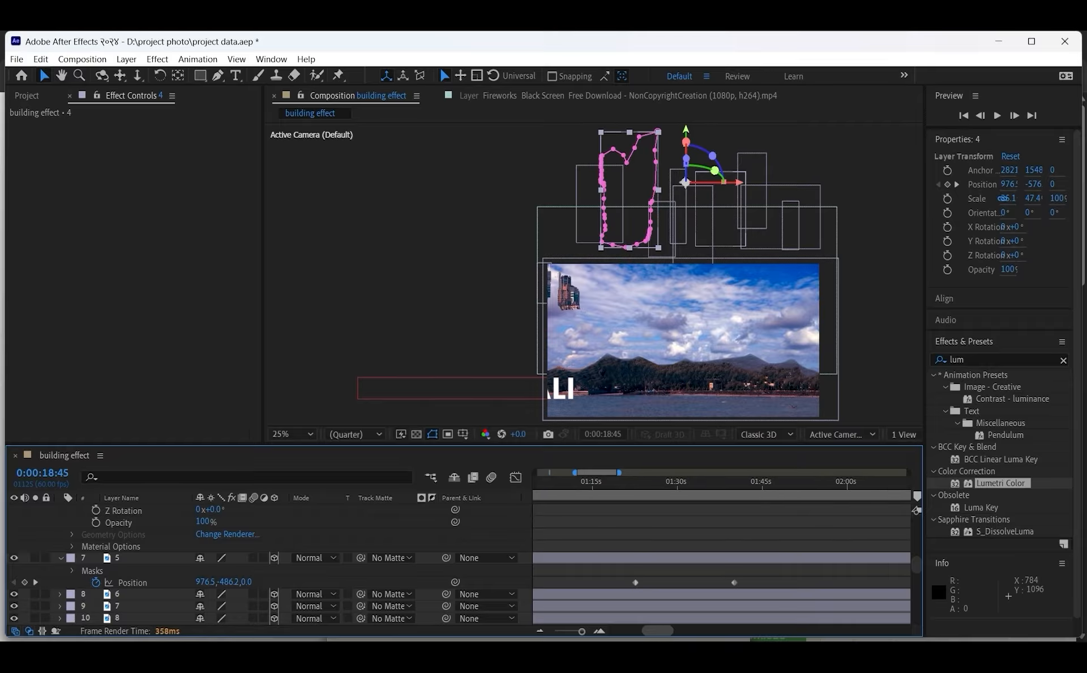
{"action": "left_click_drag", "start_coordinate": [780, 569], "coordinate": [678, 587]}
Step: Expand building layer 6 and shift its two Position keyframes together so the first sits at 0:01:55:45
{"action": "scroll", "coordinate": [470, 601], "scroll_direction": "down", "scroll_amount": 3}
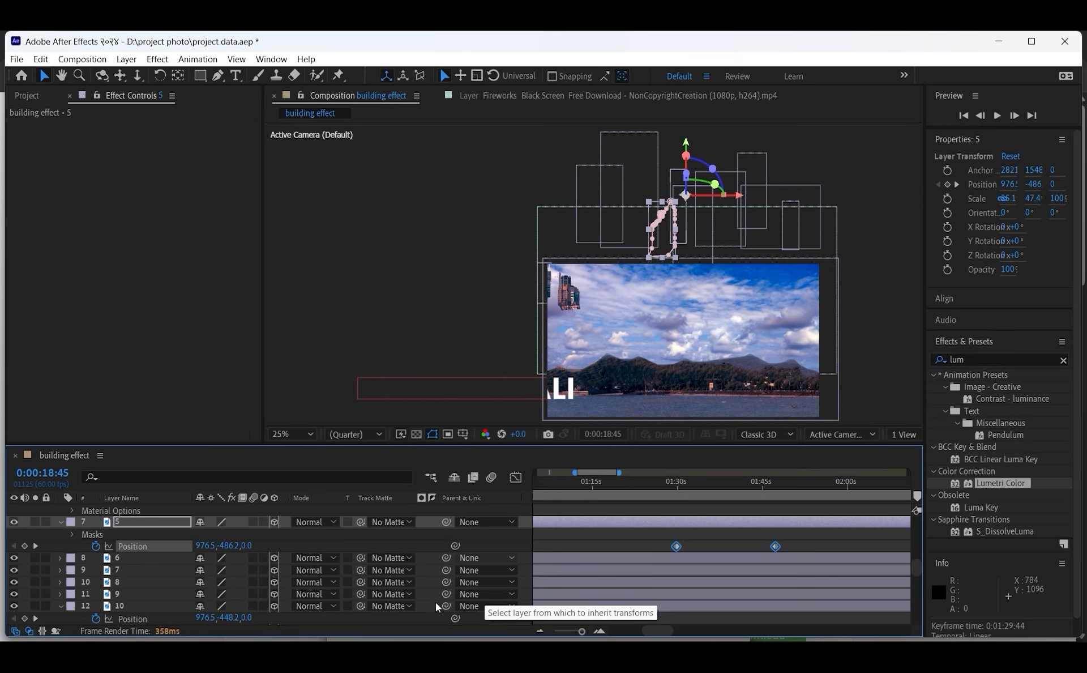
{"action": "left_click", "coordinate": [61, 559]}
{"action": "scroll", "coordinate": [555, 558], "scroll_direction": "down", "scroll_amount": 4}
{"action": "left_click_drag", "start_coordinate": [800, 545], "coordinate": [916, 582]}
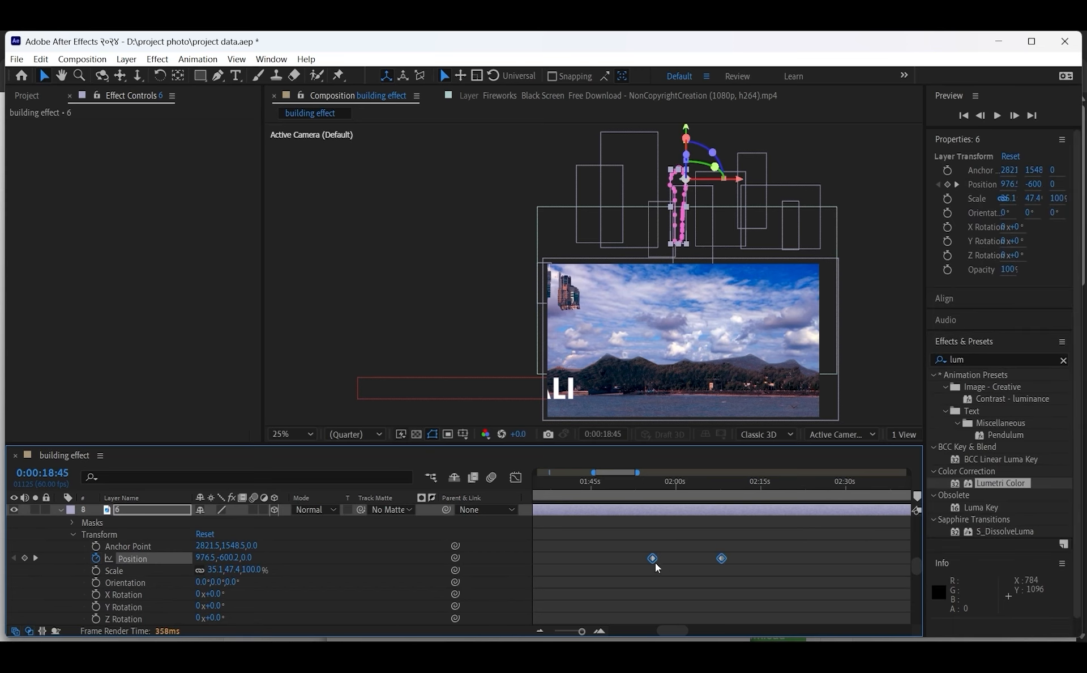
{"action": "mouse_move", "coordinate": [655, 561]}
{"action": "left_mouse_down"}
{"action": "mouse_move", "coordinate": [676, 561]}
{"action": "mouse_move", "coordinate": [657, 570]}
{"action": "left_mouse_up"}
Step: Expand building layer 7 and shift its two Position keyframes together so the first sits at 0:02:00:30
{"action": "scroll", "coordinate": [198, 597], "scroll_direction": "down", "scroll_amount": 3}
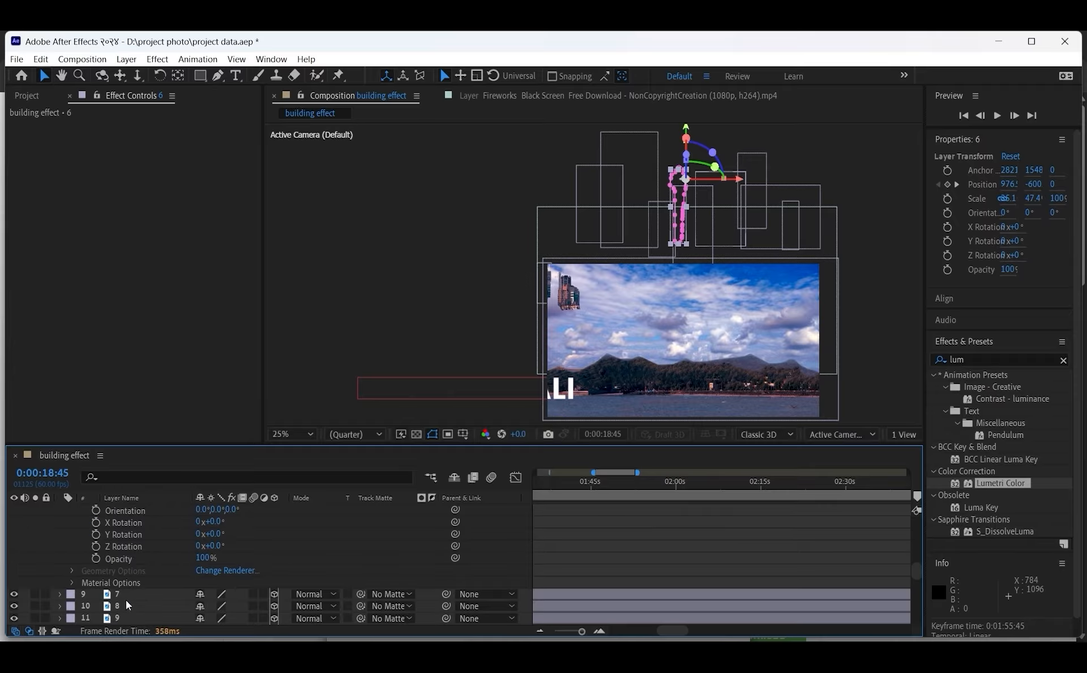
{"action": "scroll", "coordinate": [65, 592], "scroll_direction": "down", "scroll_amount": 2}
{"action": "left_click", "coordinate": [60, 558]}
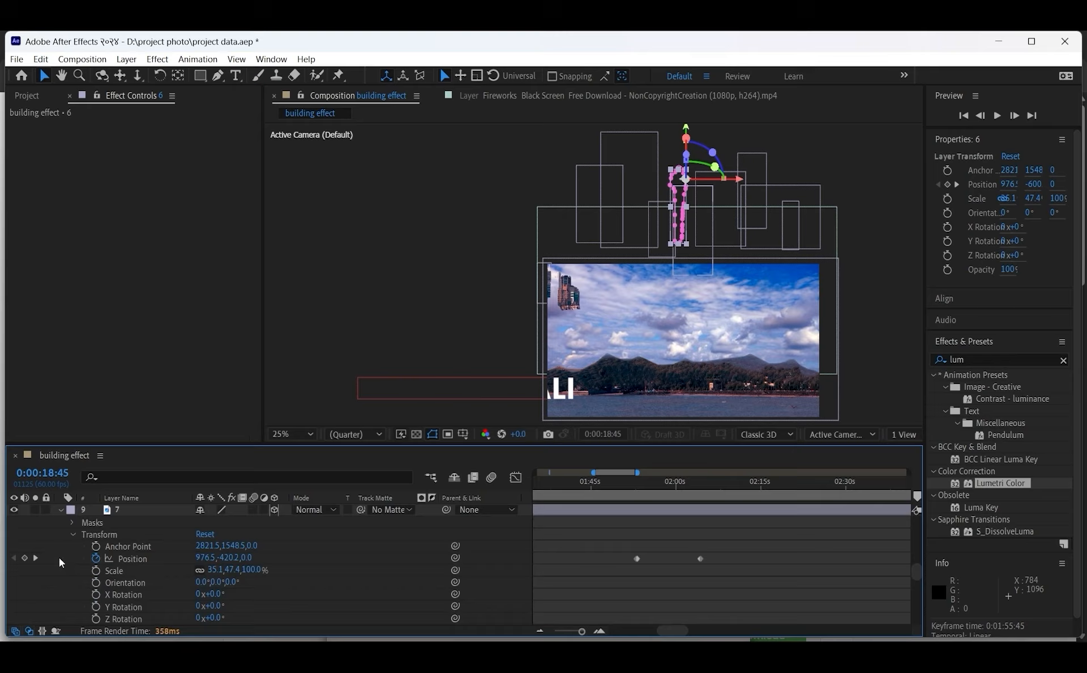
{"action": "left_click_drag", "start_coordinate": [624, 555], "coordinate": [705, 572]}
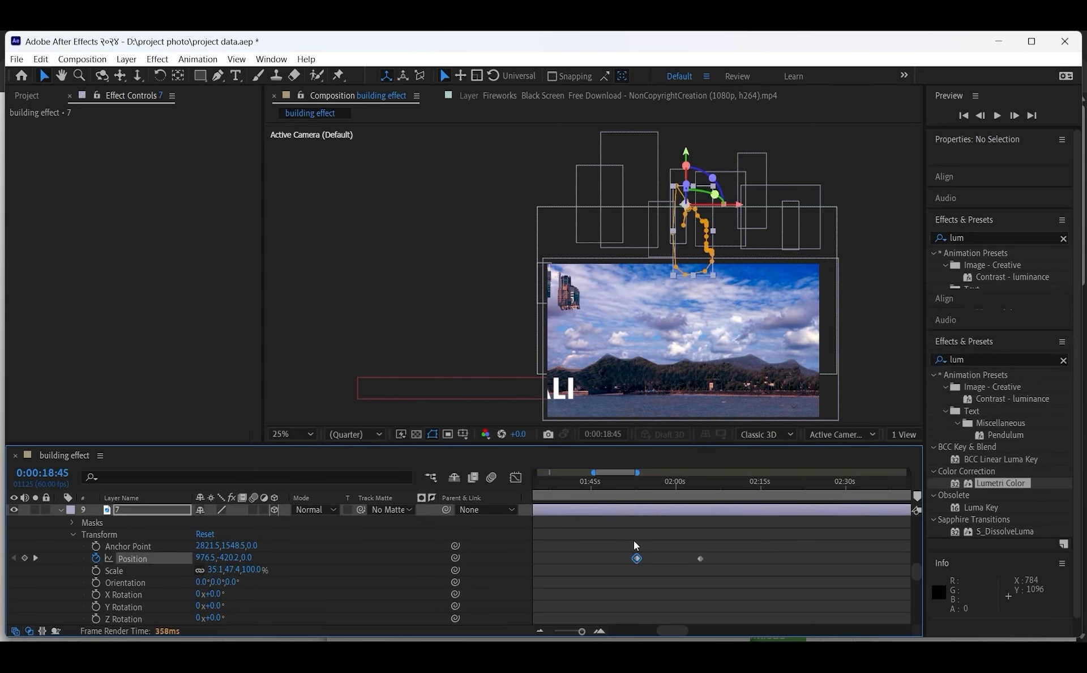
{"action": "left_click_drag", "start_coordinate": [634, 540], "coordinate": [712, 587]}
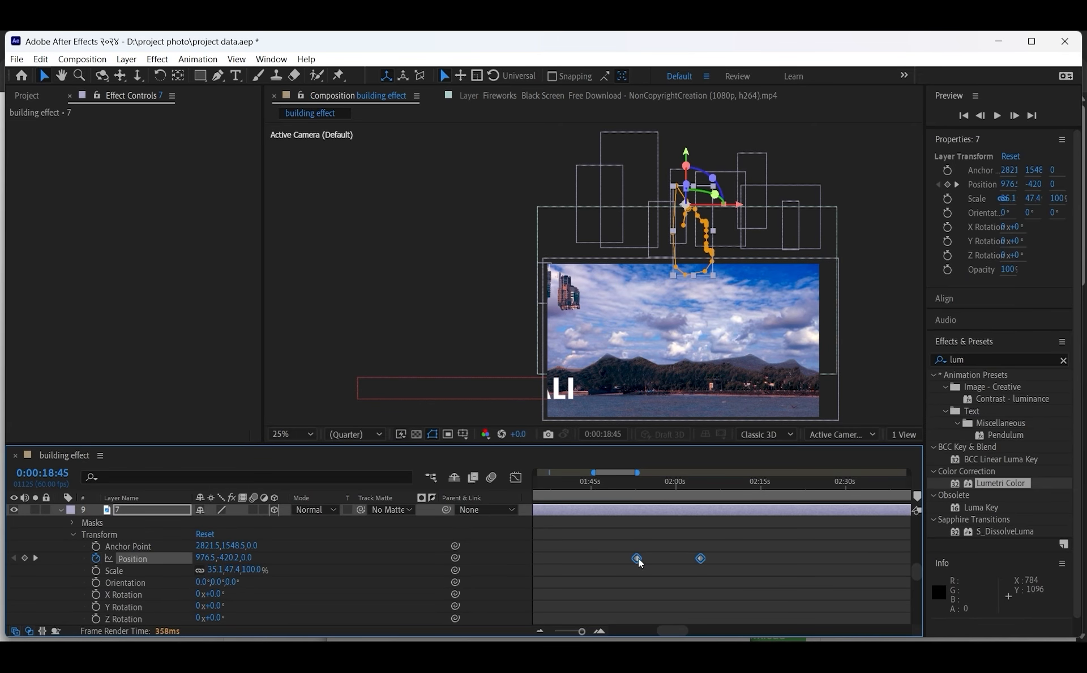
{"action": "left_click_drag", "start_coordinate": [639, 562], "coordinate": [682, 562]}
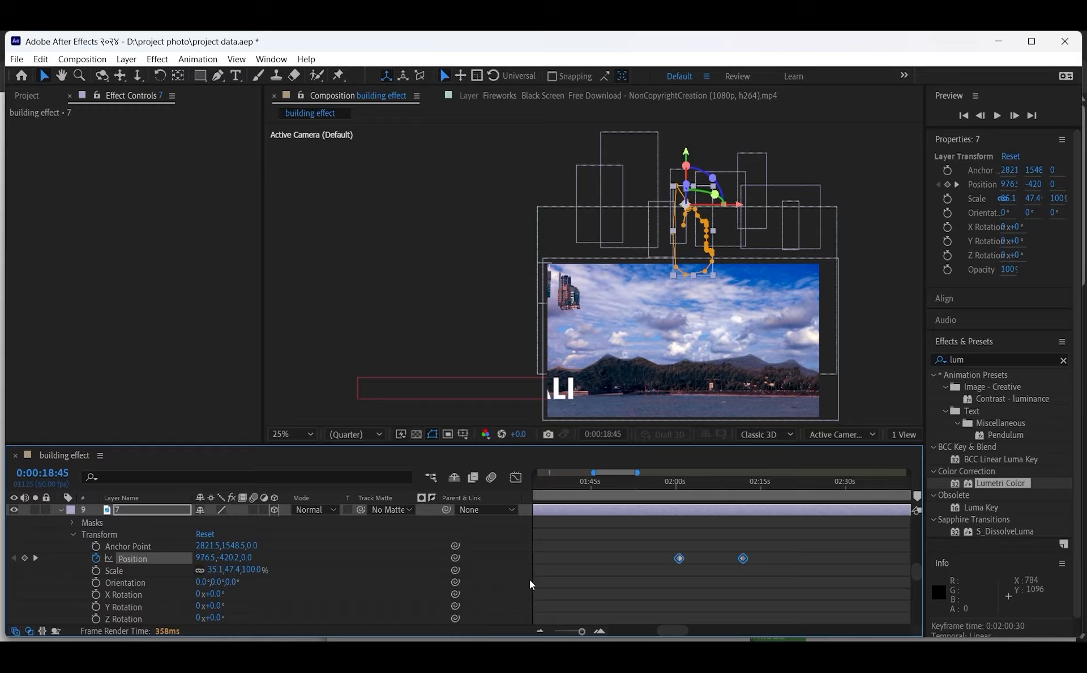
Step: Expand building layer 8 and shift its two Position keyframes together so the first sits at 0:02:14:53
{"action": "scroll", "coordinate": [143, 570], "scroll_direction": "down", "scroll_amount": 3}
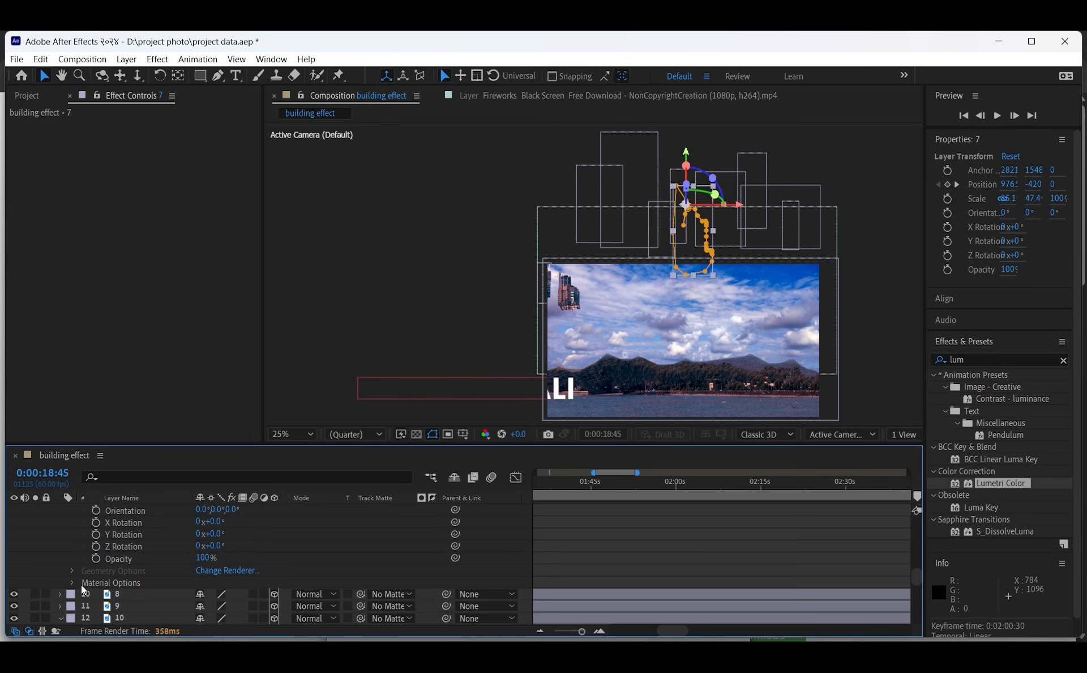
{"action": "left_click", "coordinate": [60, 594]}
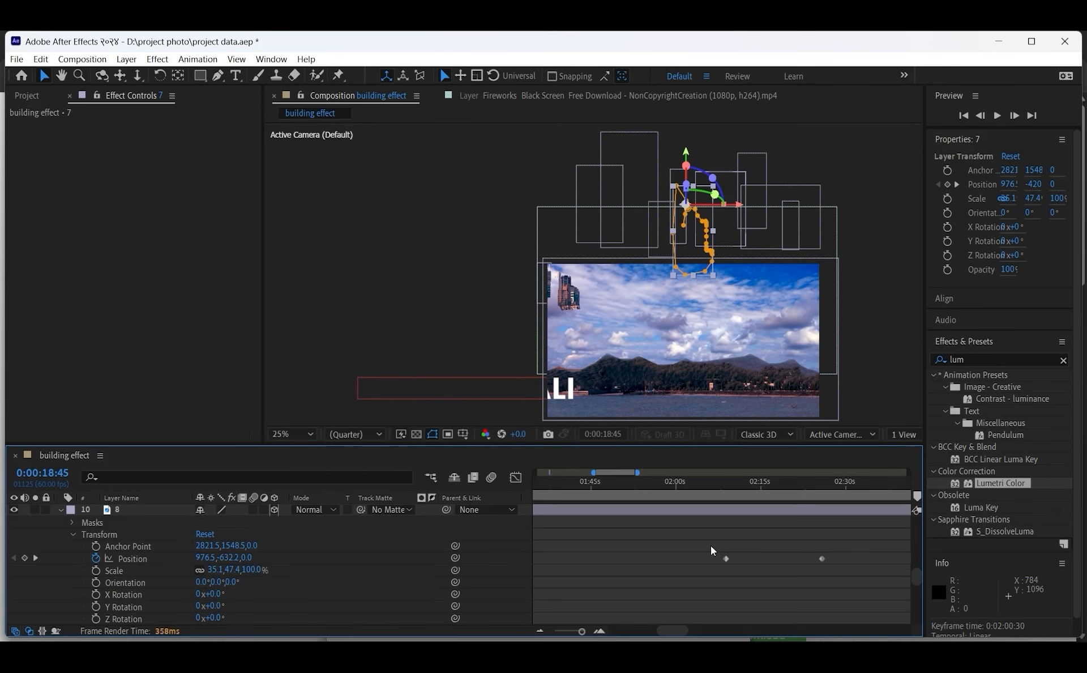
{"action": "left_click_drag", "start_coordinate": [712, 550], "coordinate": [848, 580]}
{"action": "left_click_drag", "start_coordinate": [728, 558], "coordinate": [769, 562]}
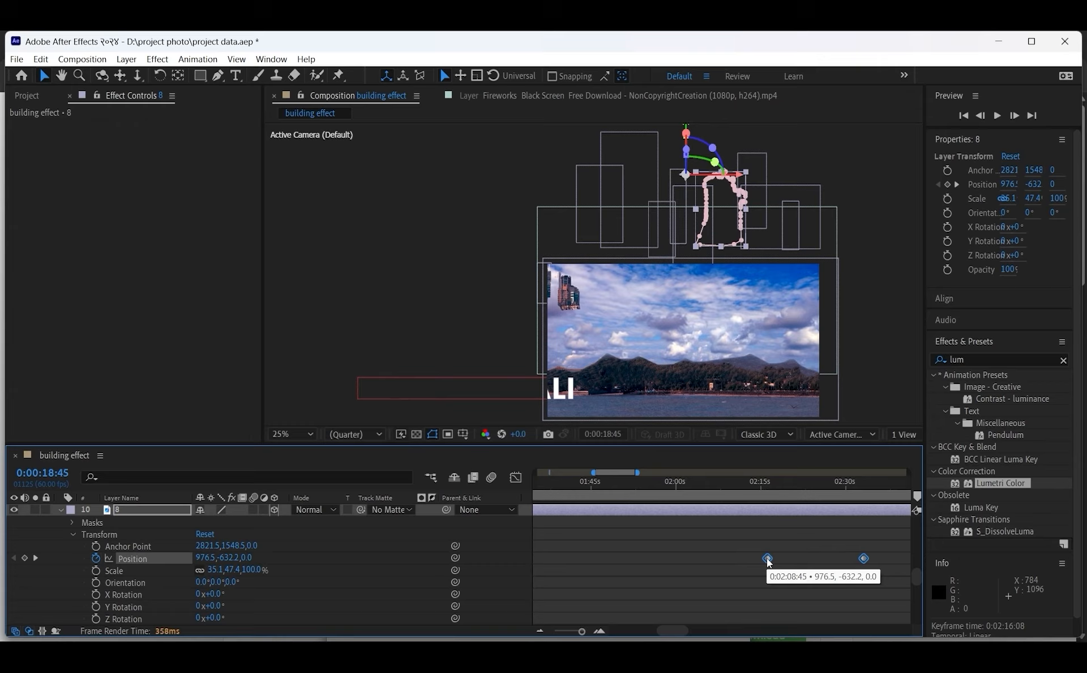
Step: Expand building layer 9 and shift its two Position keyframes together so the first sits at 0:02:29:38
{"action": "scroll", "coordinate": [129, 599], "scroll_direction": "down", "scroll_amount": 3}
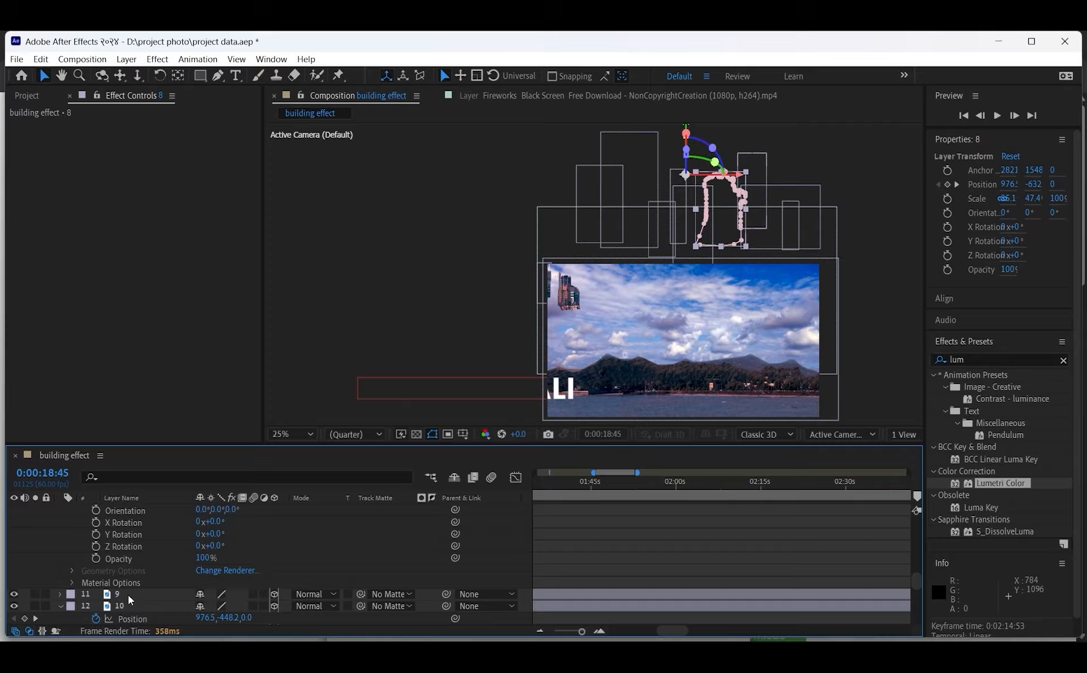
{"action": "left_click", "coordinate": [62, 594]}
{"action": "scroll", "coordinate": [807, 577], "scroll_direction": "down", "scroll_amount": 3}
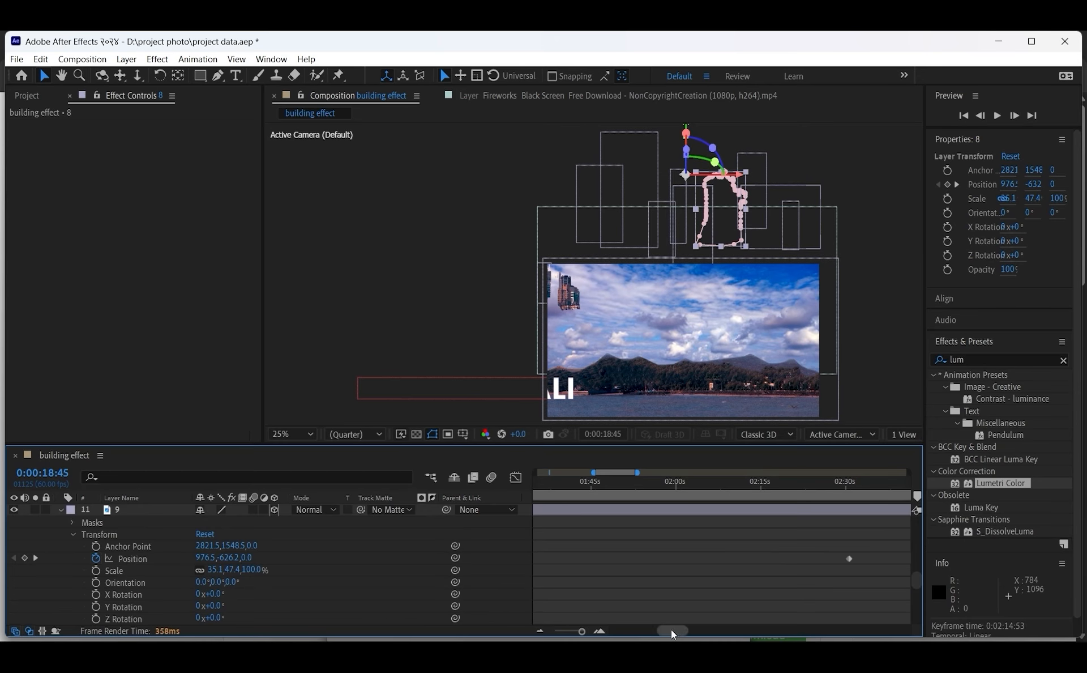
{"action": "left_click_drag", "start_coordinate": [672, 630], "coordinate": [687, 631]}
{"action": "left_click_drag", "start_coordinate": [633, 552], "coordinate": [784, 589]}
{"action": "left_click_drag", "start_coordinate": [662, 559], "coordinate": [657, 561]}
Step: Expand building layer 10 and adjust its two Position keyframes together so the first sits near 0:03:00
{"action": "scroll", "coordinate": [165, 602], "scroll_direction": "down", "scroll_amount": 4}
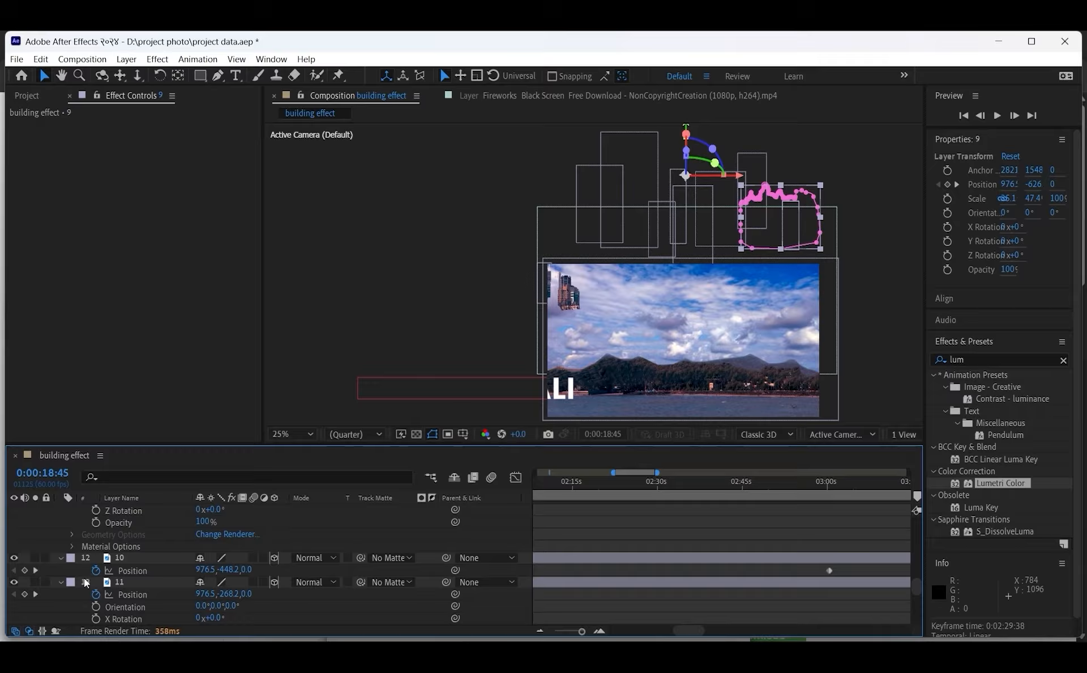
{"action": "left_click", "coordinate": [59, 559]}
{"action": "left_click", "coordinate": [60, 559]}
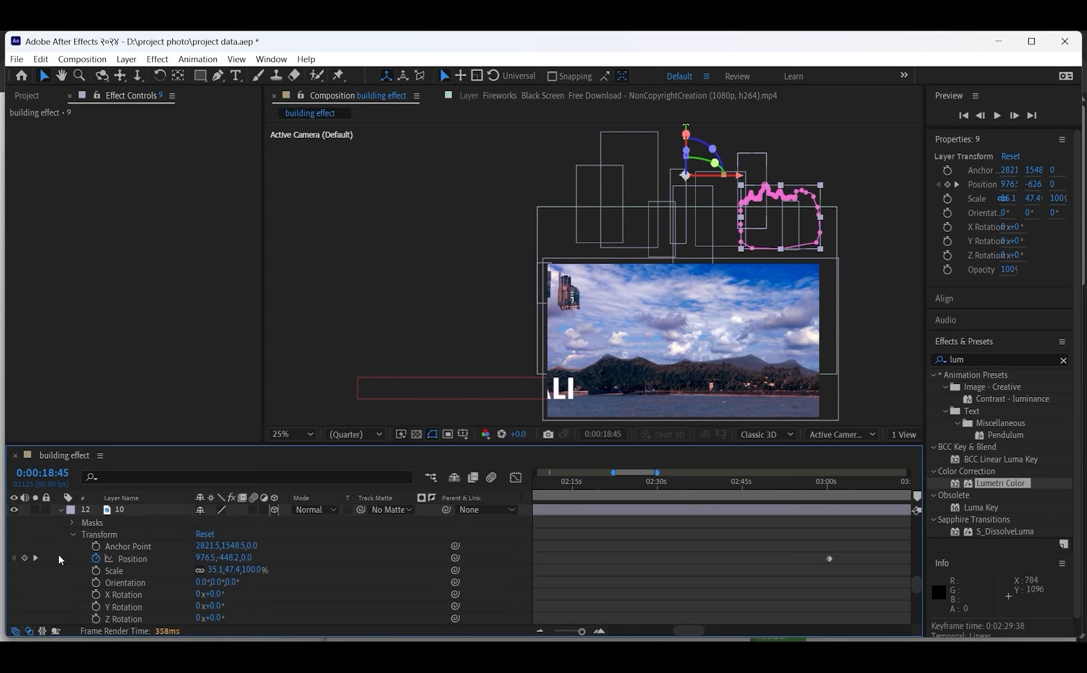
{"action": "left_click_drag", "start_coordinate": [675, 631], "coordinate": [706, 631]}
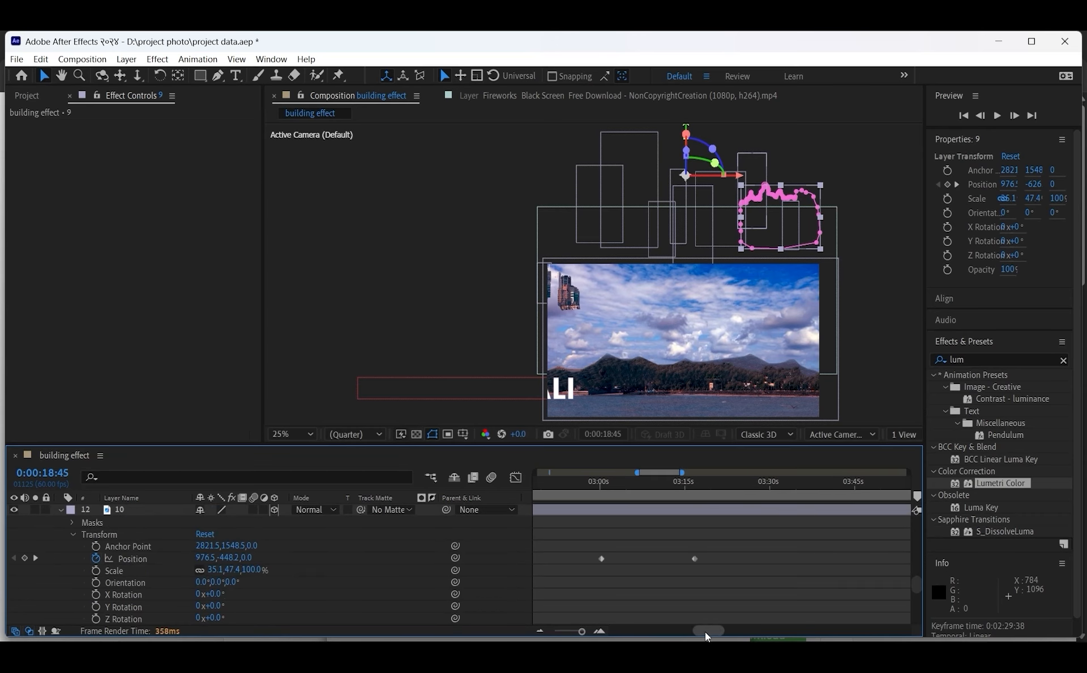
{"action": "mouse_move", "coordinate": [581, 539]}
{"action": "left_mouse_down"}
{"action": "mouse_move", "coordinate": [637, 562]}
{"action": "mouse_move", "coordinate": [537, 564]}
{"action": "mouse_move", "coordinate": [512, 547]}
{"action": "mouse_move", "coordinate": [611, 547]}
{"action": "mouse_move", "coordinate": [589, 552]}
{"action": "left_mouse_up"}
Step: Look through the layers below building layer 10 and zoom the timeline out to the composition's full duration
{"action": "scroll", "coordinate": [266, 591], "scroll_direction": "down", "scroll_amount": 5}
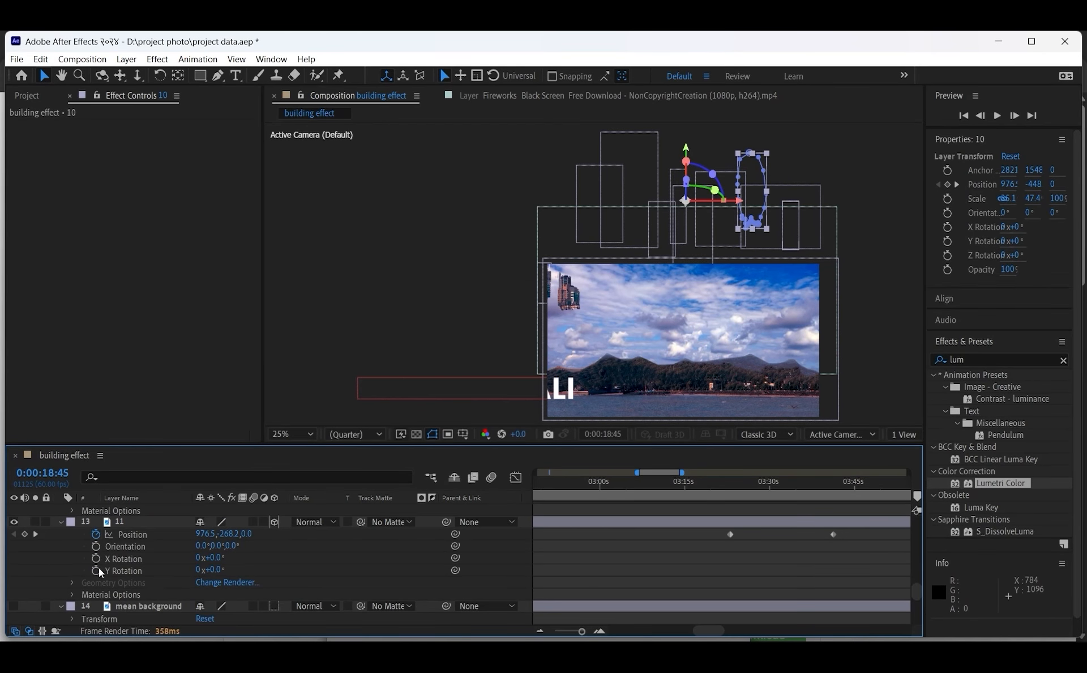
{"action": "scroll", "coordinate": [55, 557], "scroll_direction": "down", "scroll_amount": 8}
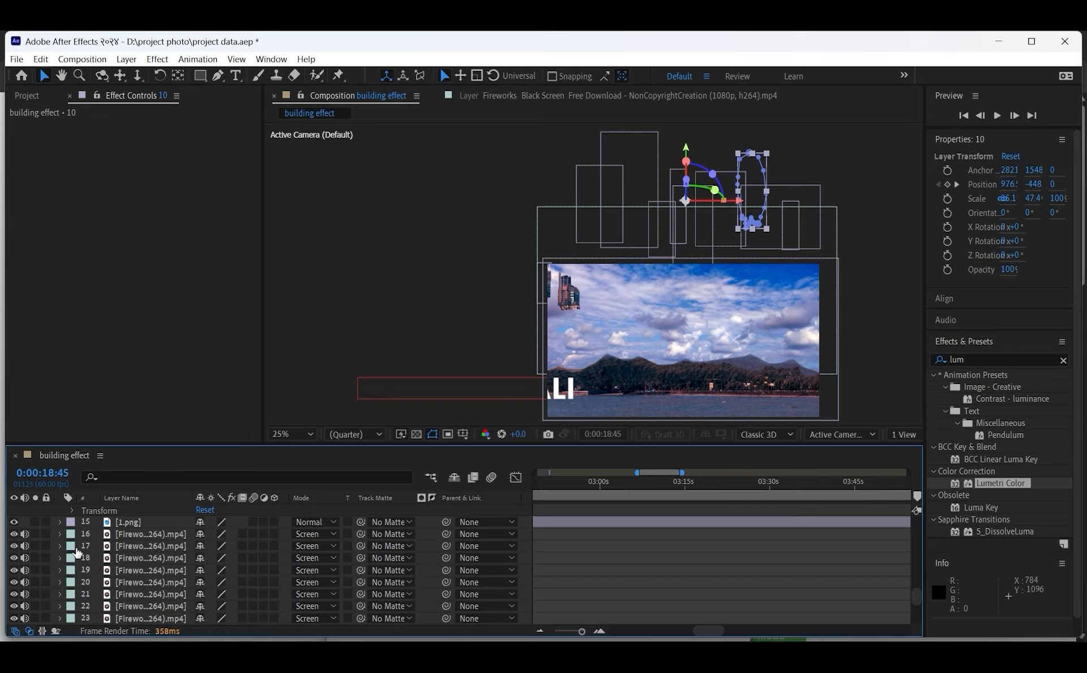
{"action": "scroll", "coordinate": [83, 573], "scroll_direction": "up", "scroll_amount": 2}
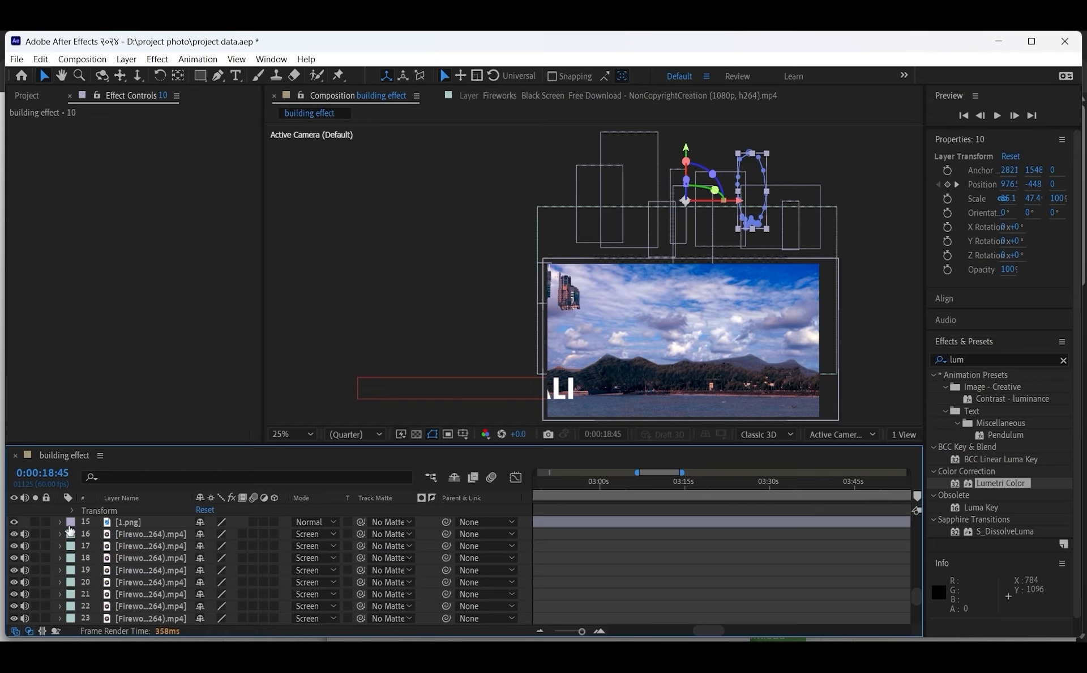
{"action": "left_click", "coordinate": [59, 523]}
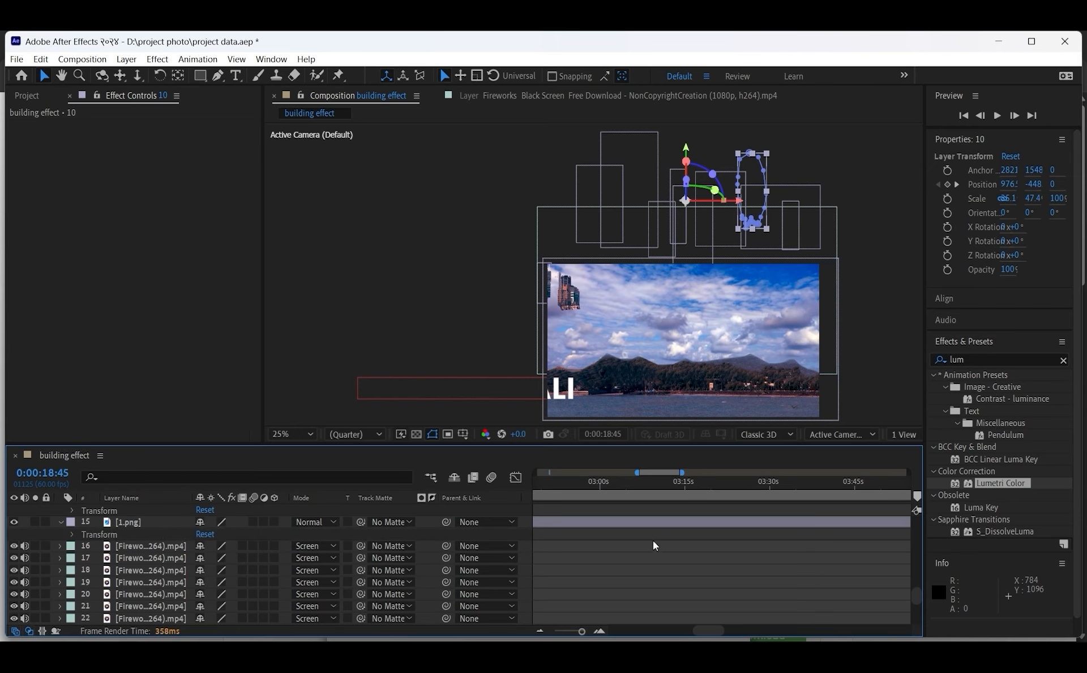
{"action": "left_click_drag", "start_coordinate": [702, 627], "coordinate": [895, 631]}
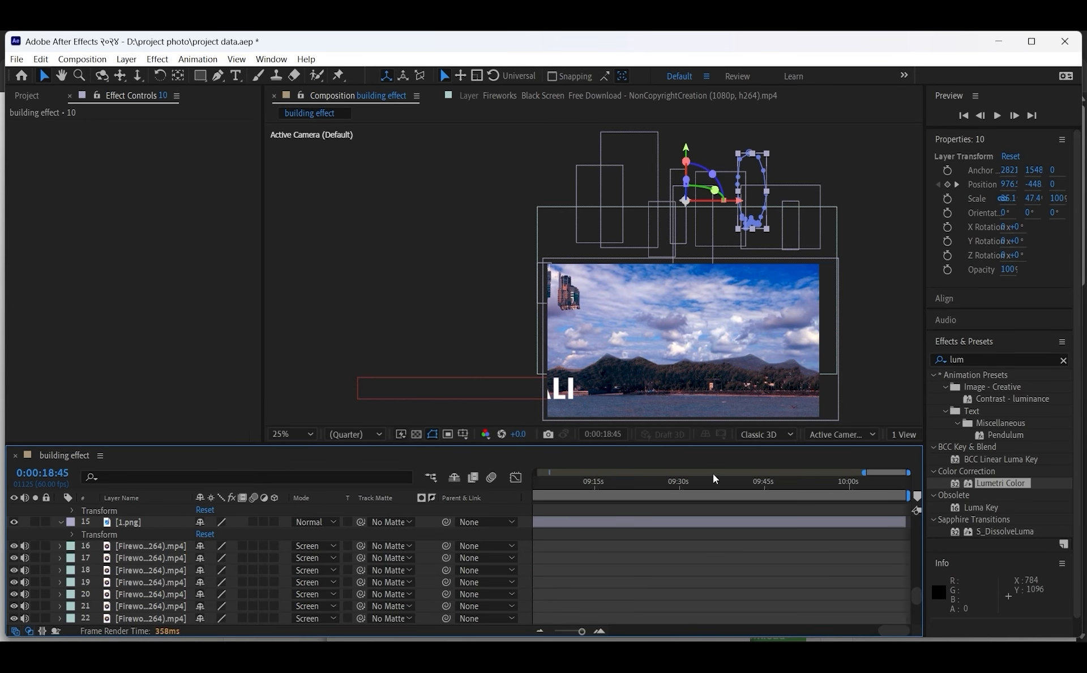
{"action": "left_click_drag", "start_coordinate": [701, 484], "coordinate": [487, 494]}
{"action": "left_click_drag", "start_coordinate": [572, 630], "coordinate": [547, 624]}
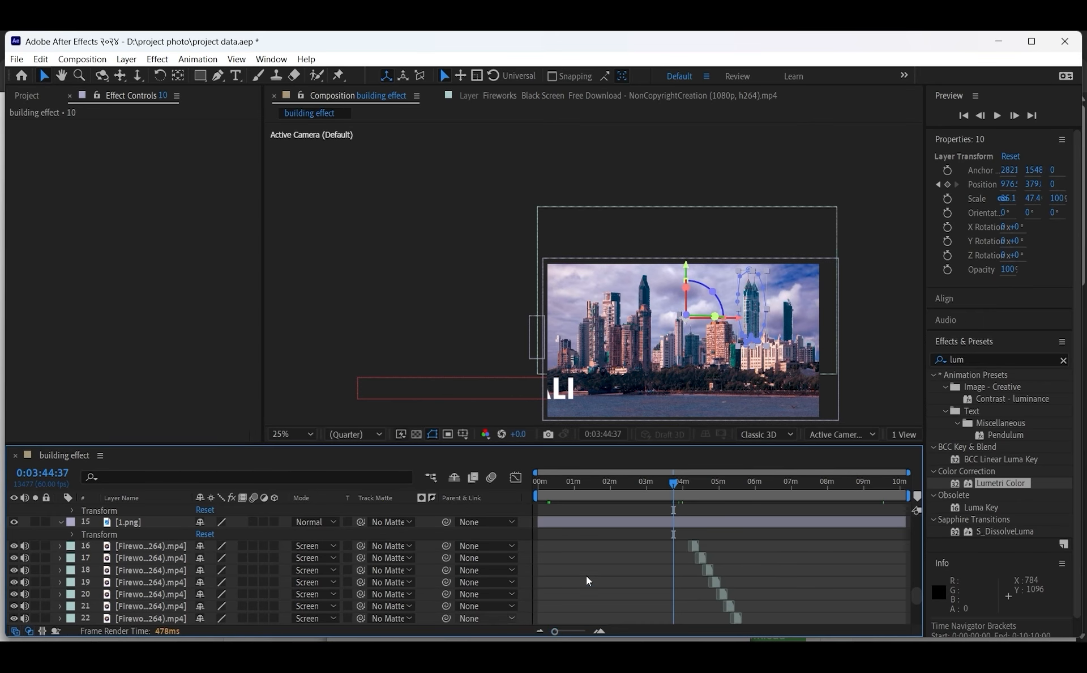
Step: Examine the skyline and HAPPY DIWALI text at 0:09:40:40 and review the fireworks, adjustment and clouds layers in the timeline
{"action": "left_click_drag", "start_coordinate": [675, 484], "coordinate": [889, 483]}
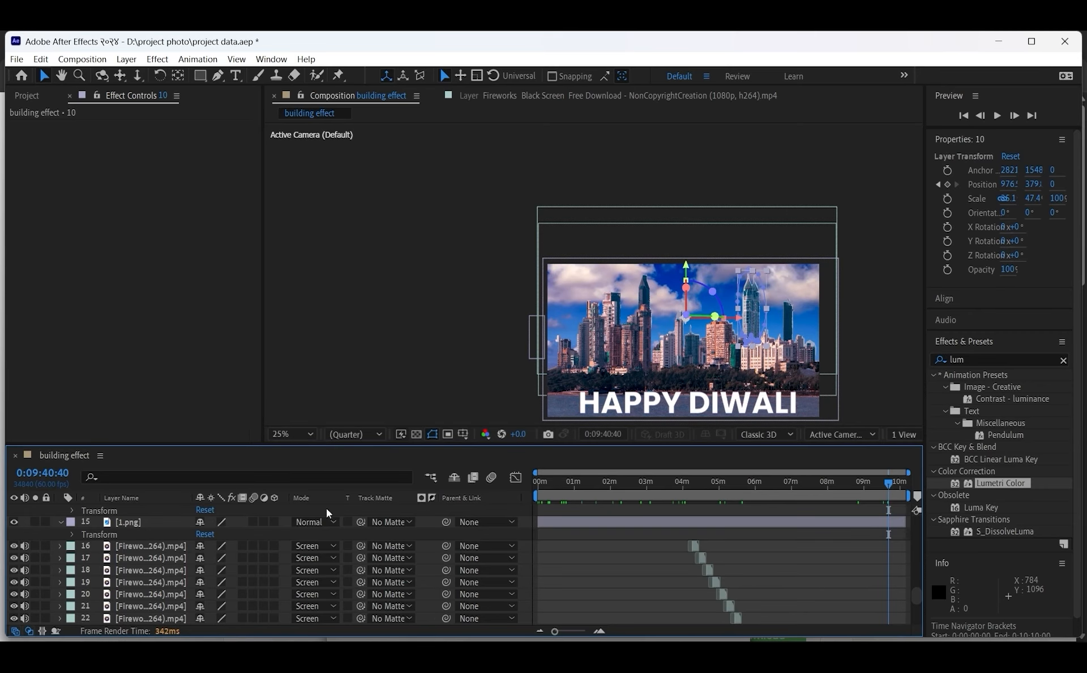
{"action": "scroll", "coordinate": [107, 603], "scroll_direction": "down", "scroll_amount": 10}
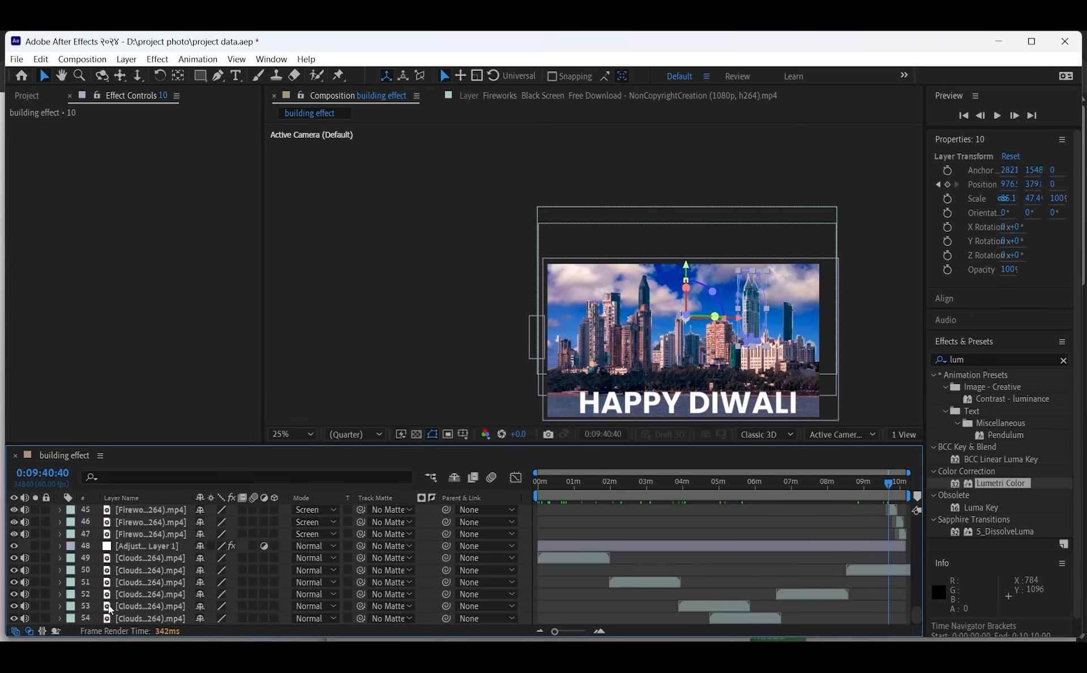
{"action": "scroll", "coordinate": [108, 604], "scroll_direction": "up", "scroll_amount": 2}
{"action": "scroll", "coordinate": [108, 604], "scroll_direction": "down", "scroll_amount": 1}
{"action": "scroll", "coordinate": [108, 604], "scroll_direction": "down", "scroll_amount": 1}
{"action": "scroll", "coordinate": [108, 604], "scroll_direction": "up", "scroll_amount": 15}
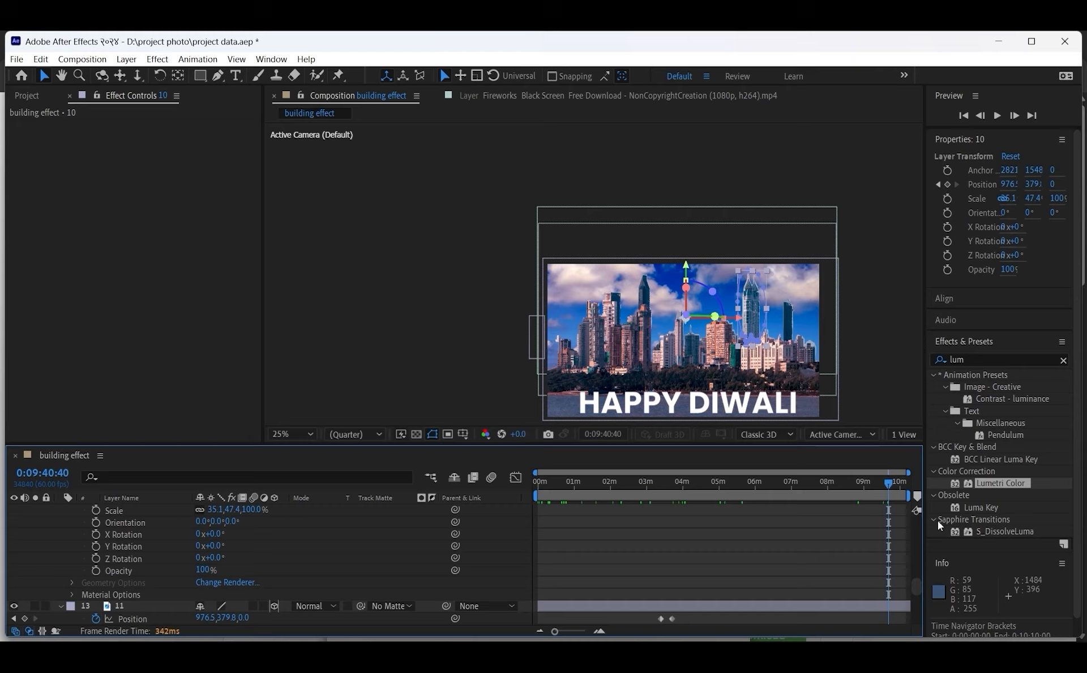
Step: Scrub through the composition between 0:03:07:42 and its end to check the timing of the buildings, text and fireworks
{"action": "left_click_drag", "start_coordinate": [892, 484], "coordinate": [782, 483]}
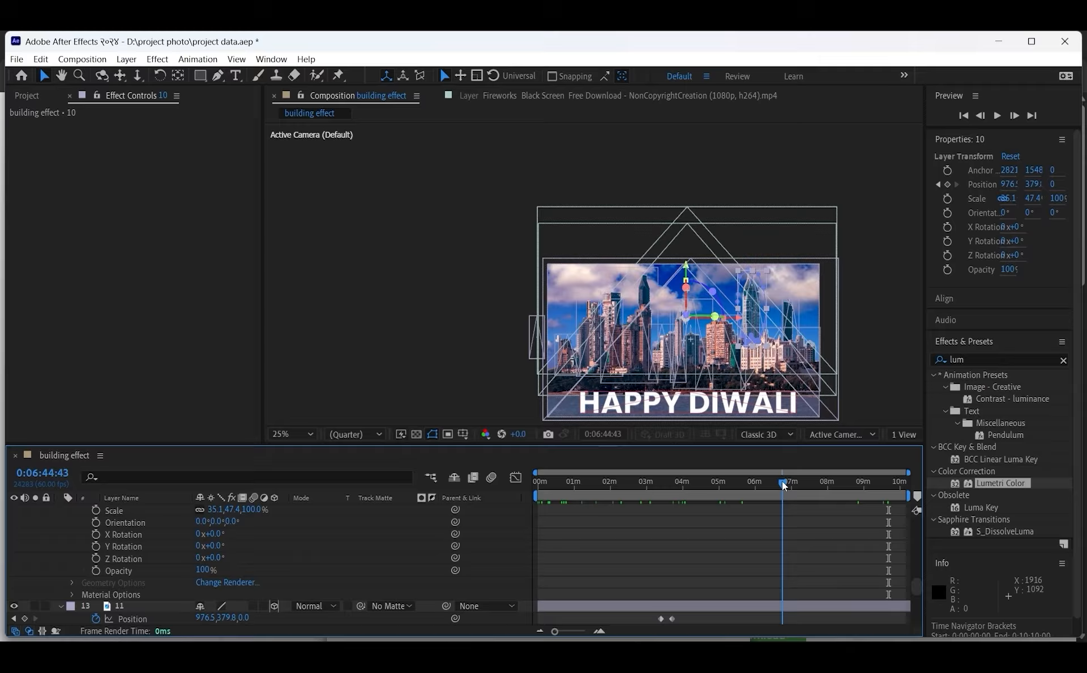
{"action": "double_click", "coordinate": [754, 300]}
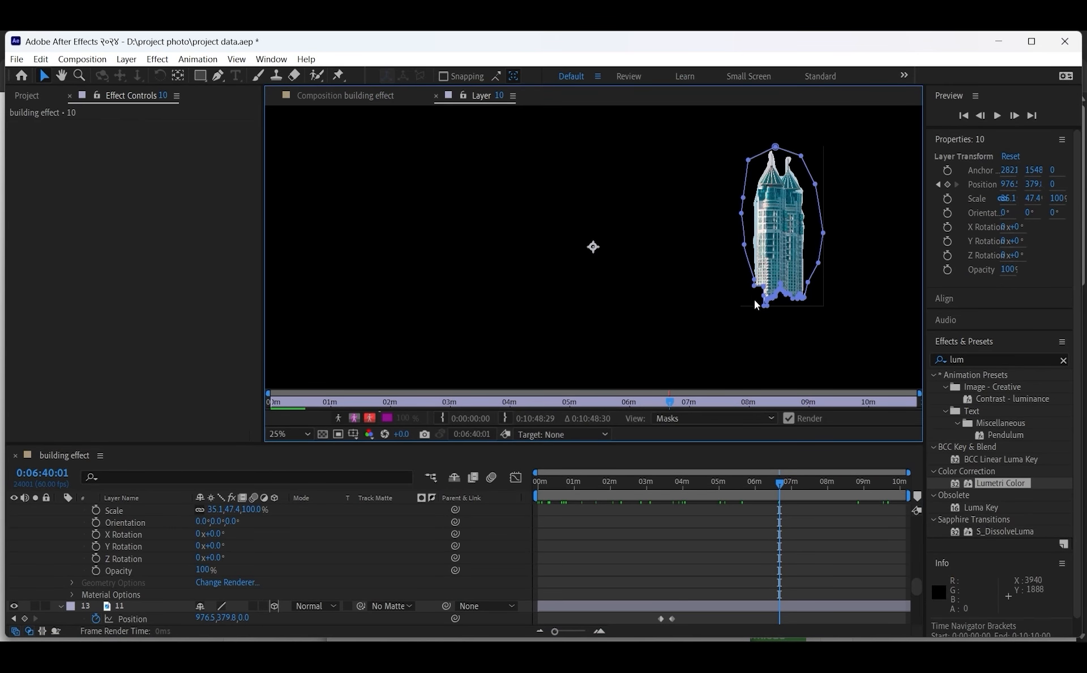
{"action": "left_click", "coordinate": [346, 95]}
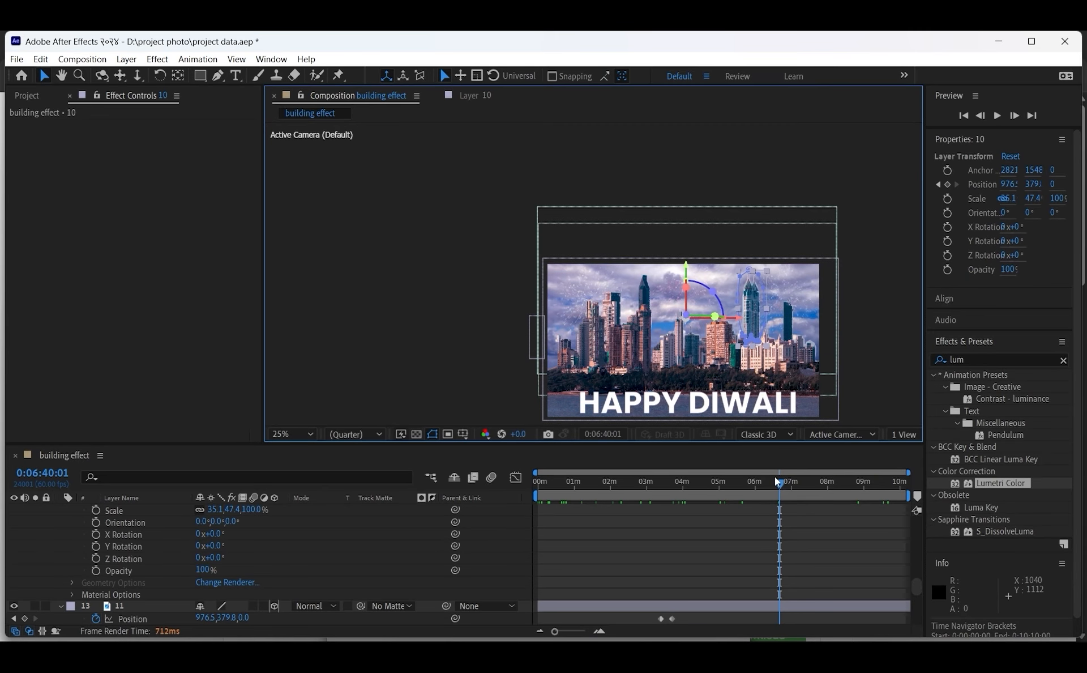
{"action": "left_click_drag", "start_coordinate": [775, 477], "coordinate": [653, 480]}
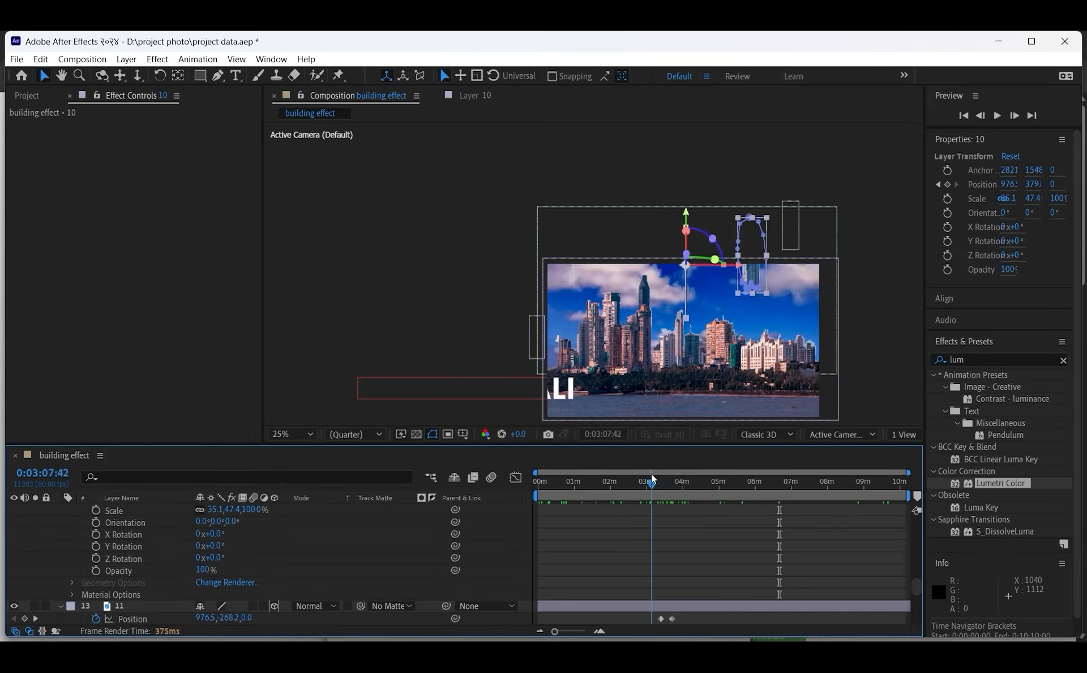
{"action": "left_click", "coordinate": [760, 481]}
{"action": "left_click", "coordinate": [802, 512]}
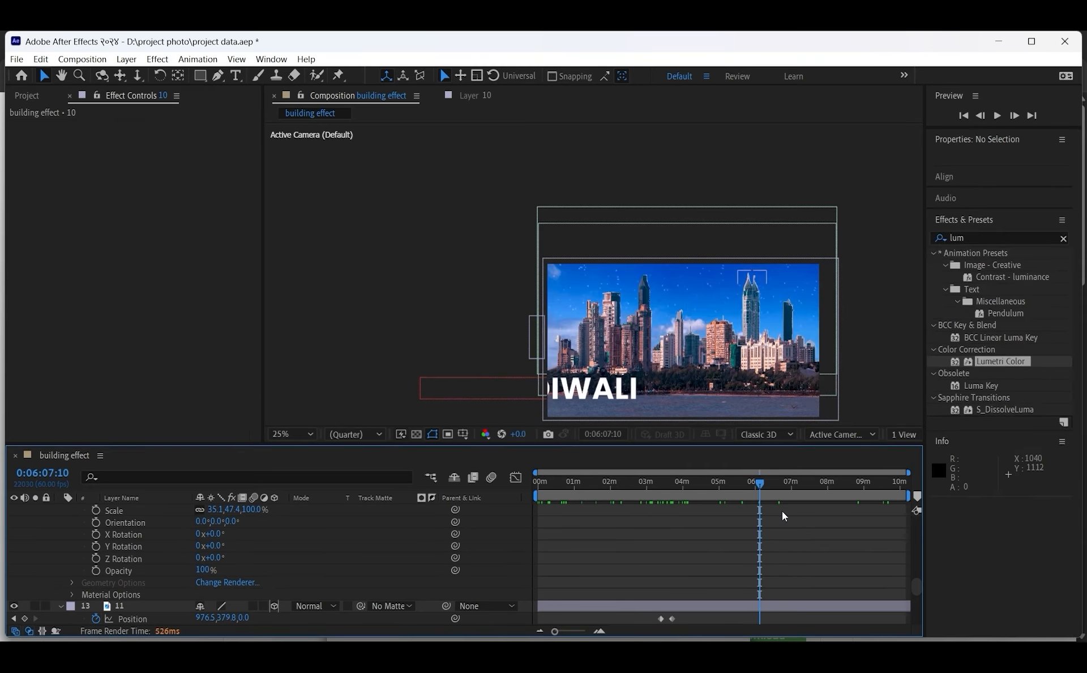
{"action": "left_click_drag", "start_coordinate": [760, 484], "coordinate": [953, 523]}
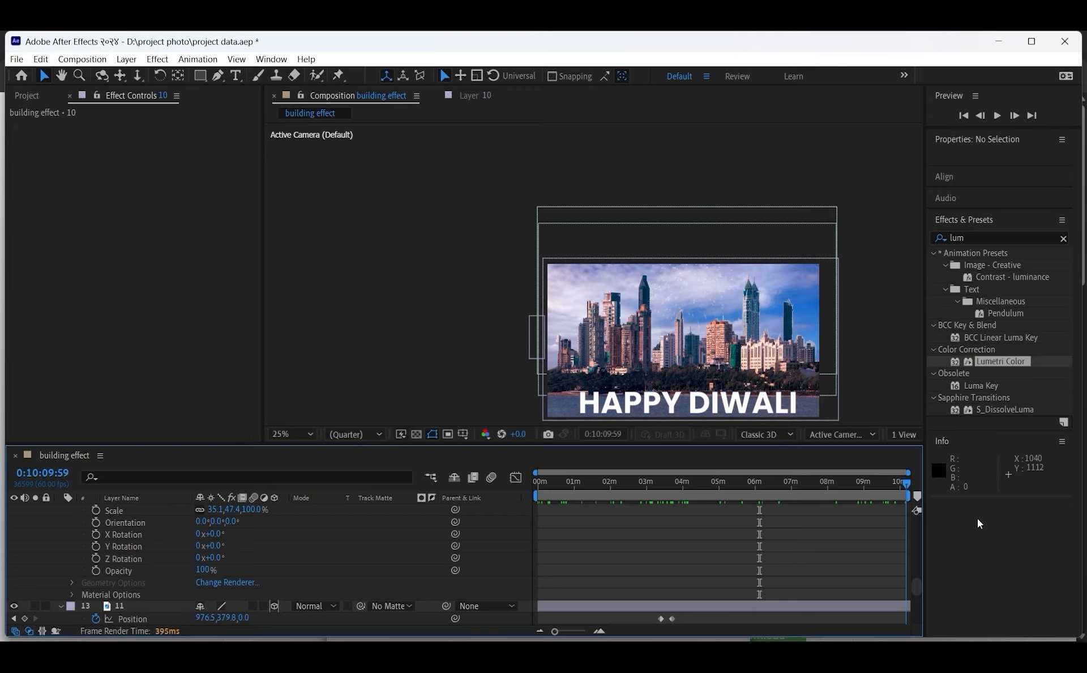
Step: Return to the composition's start, add building effect to the render queue and start rendering it as building effect.mp4 in H.264
{"action": "key", "text": "Home"}
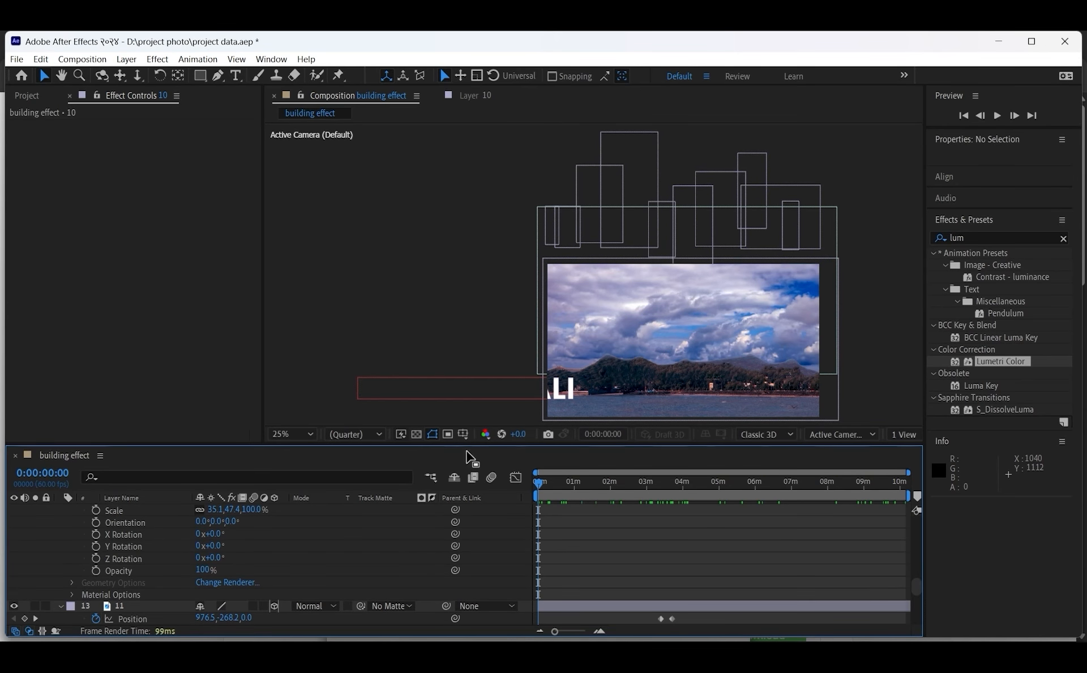
{"action": "key", "text": "ctrl+m"}
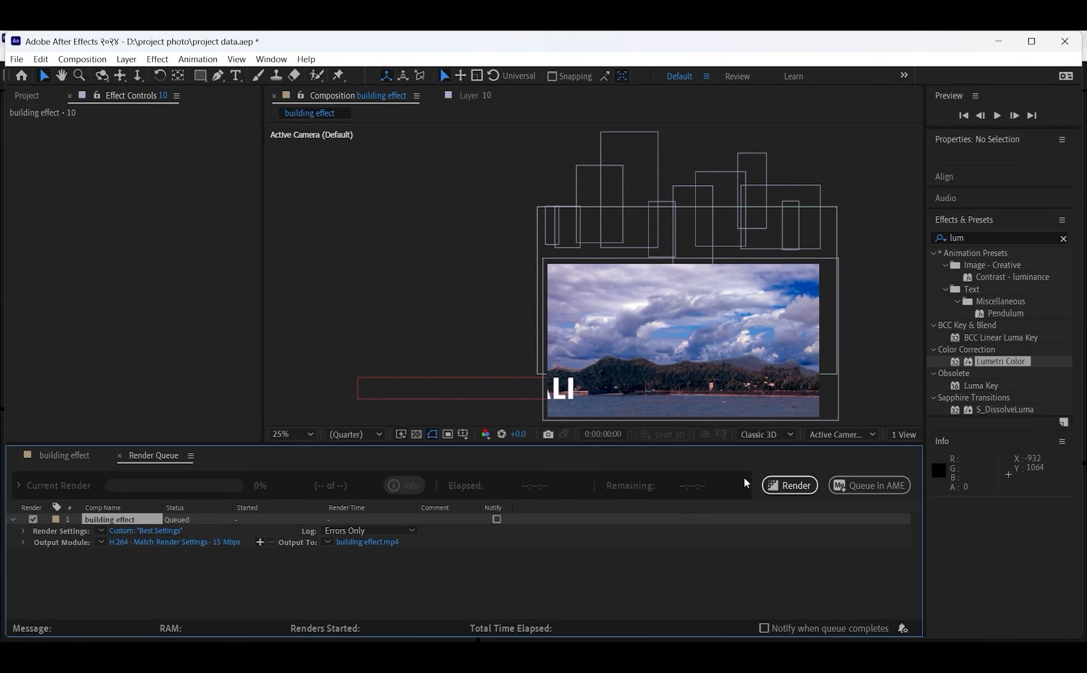
{"action": "left_click", "coordinate": [777, 490]}
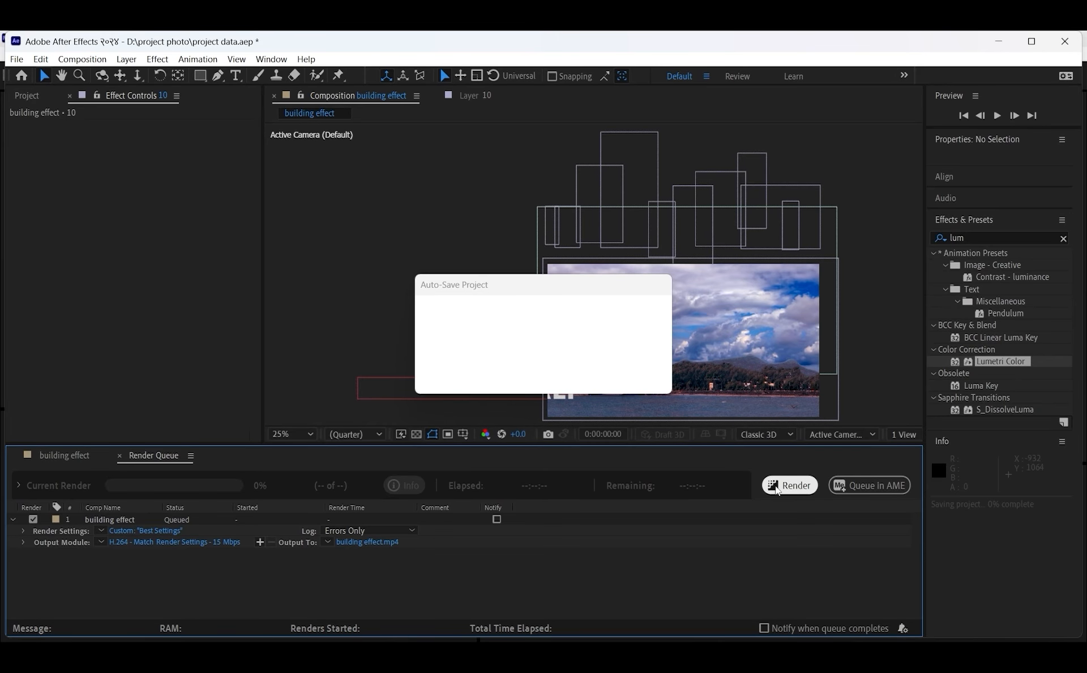
Step: Try to close the Adobe Media Encoder window while the composition renders
{"action": "mouse_move", "coordinate": [634, 641]}
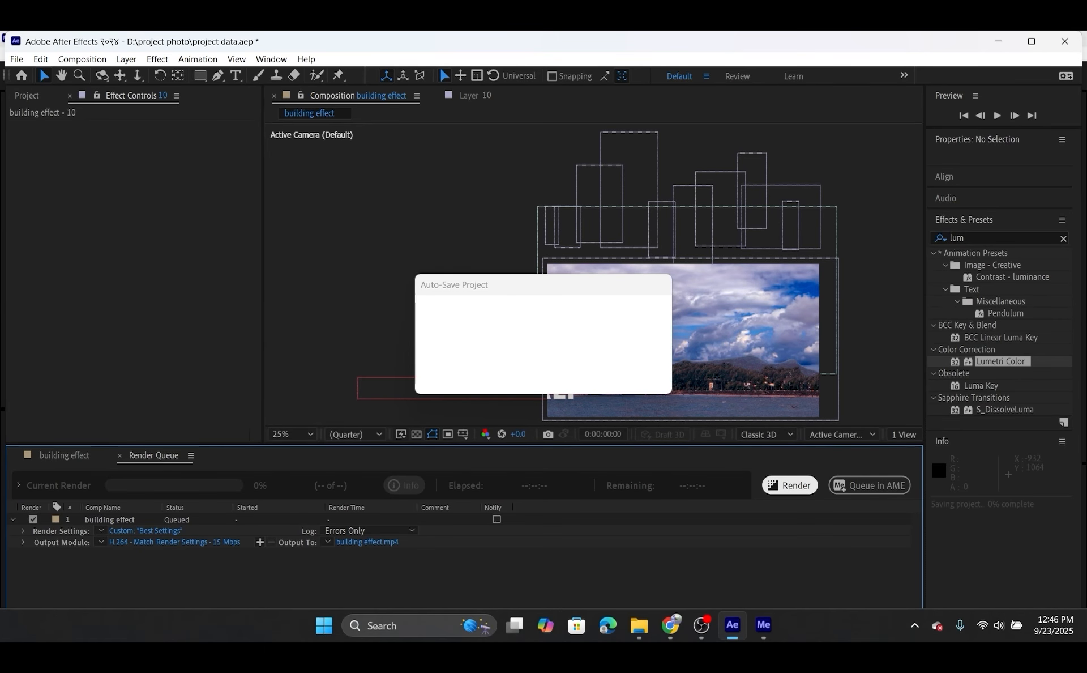
{"action": "mouse_move", "coordinate": [765, 626]}
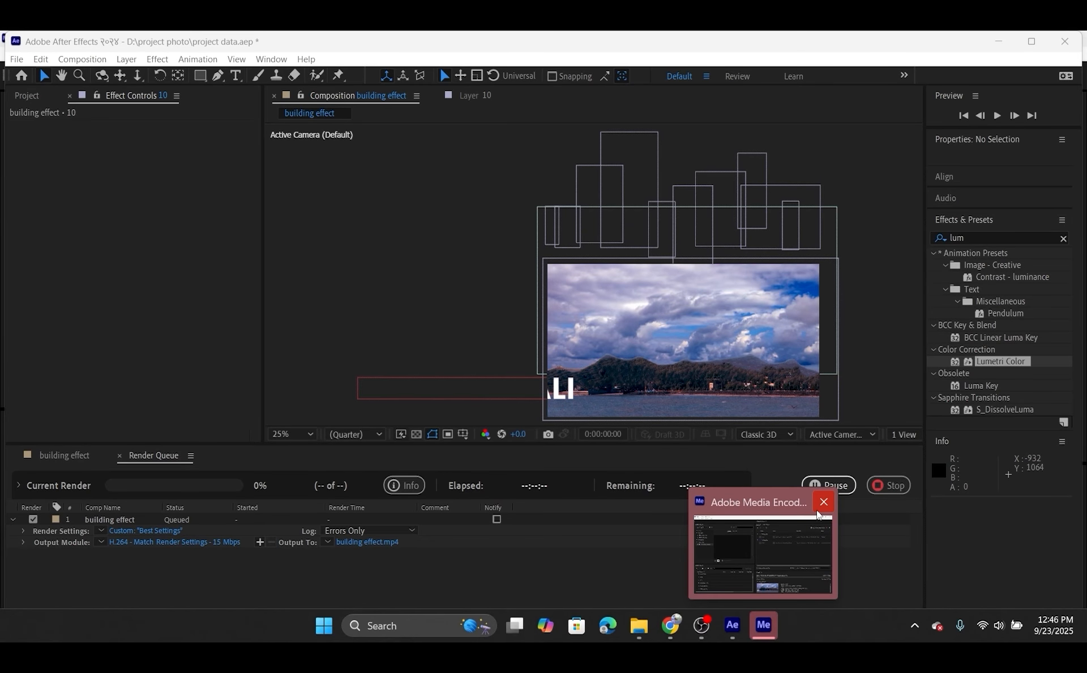
{"action": "left_click", "coordinate": [819, 513]}
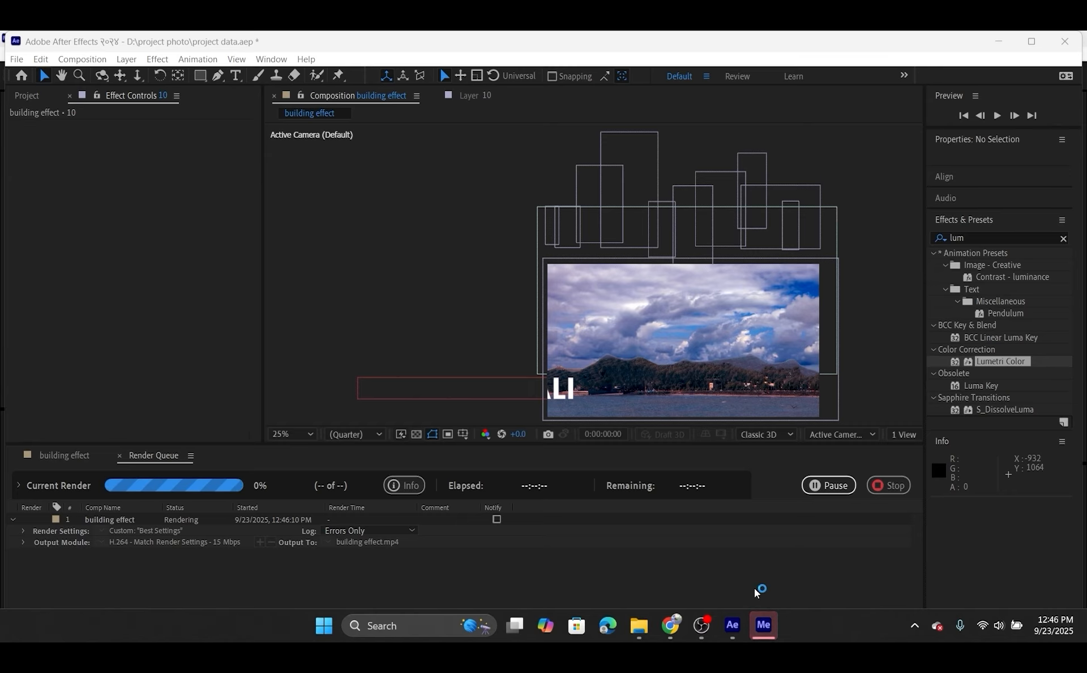
{"action": "right_click", "coordinate": [763, 625]}
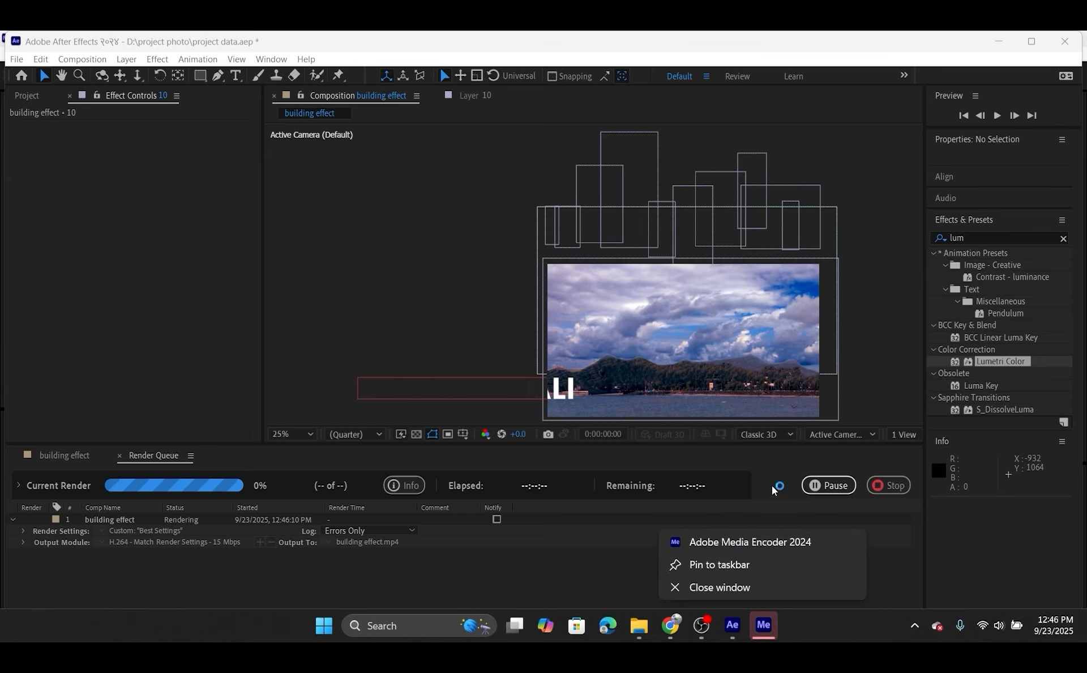
{"action": "left_click", "coordinate": [602, 570]}
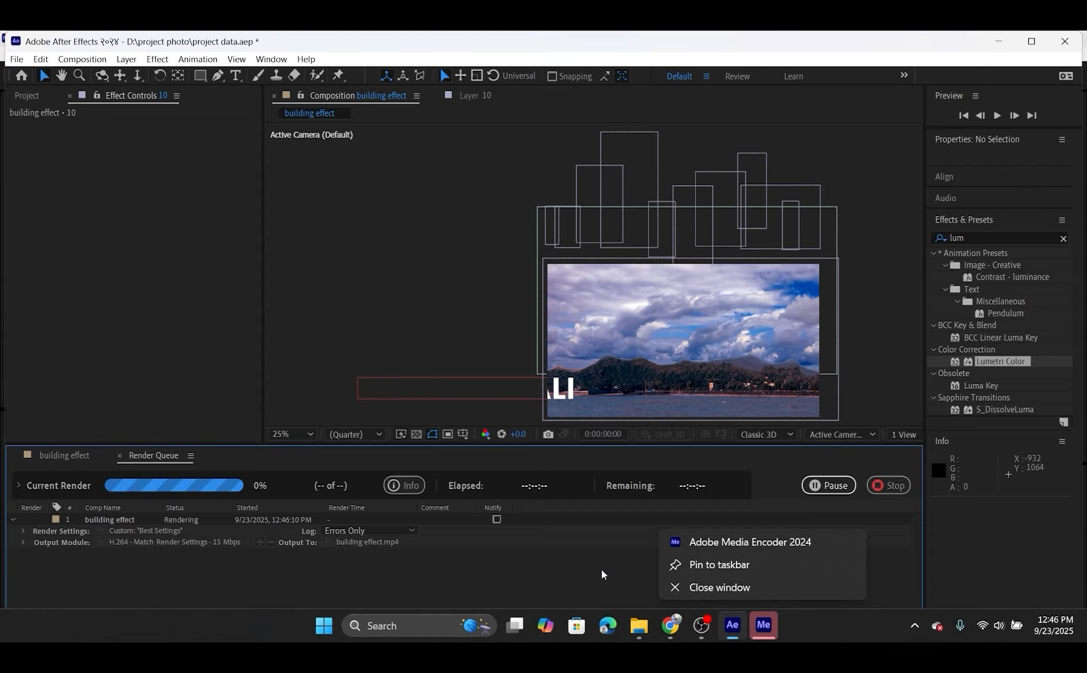